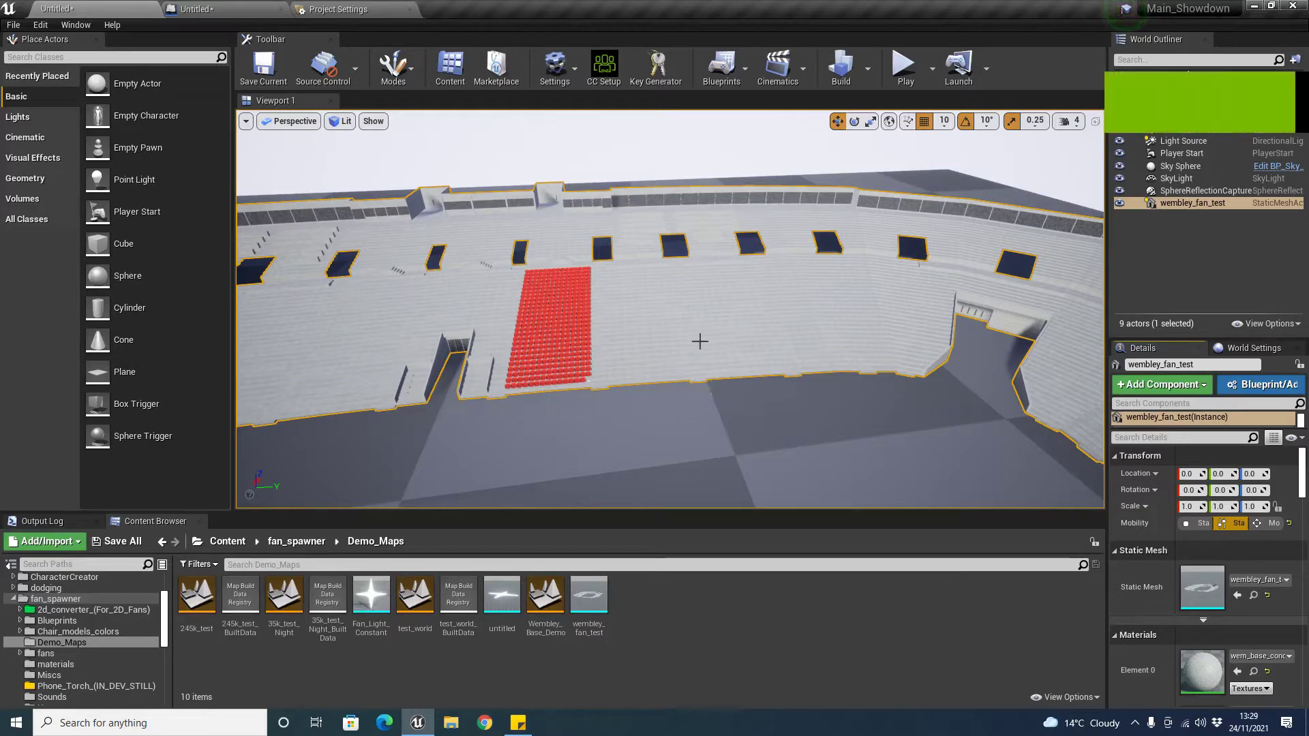
- Open the fan_spawner content folder
{"action": "key", "text": "s"}
{"action": "mouse_move", "coordinate": [620, 493]}
{"action": "right_mouse_down"}
{"action": "mouse_move", "coordinate": [525, 496]}
{"action": "mouse_move", "coordinate": [619, 507]}
{"action": "right_mouse_up"}
{"action": "key", "text": "w"}
{"action": "left_click", "coordinate": [295, 542]}
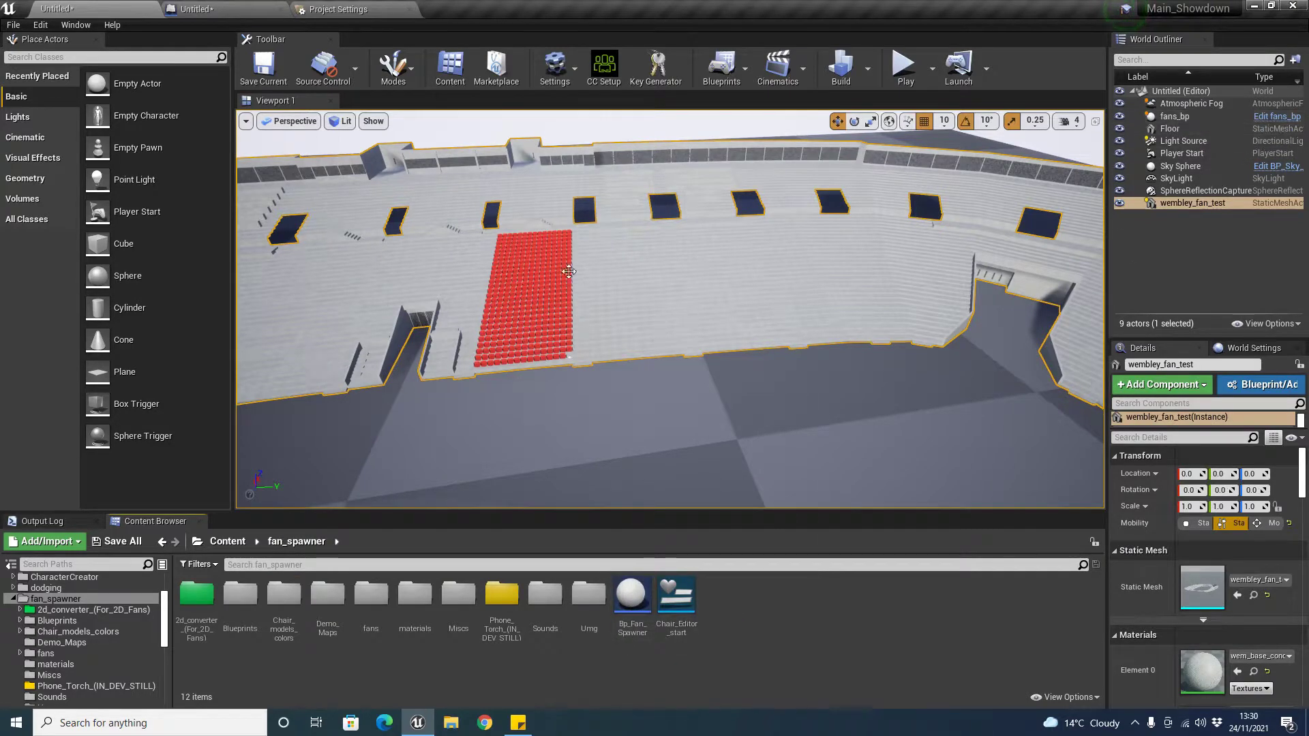
- Place a Bp_Fan_Spawner actor on the stadium floor in front of the red seats
{"action": "key", "text": "w"}
{"action": "right_click_drag", "start_coordinate": [668, 307], "coordinate": [725, 430]}
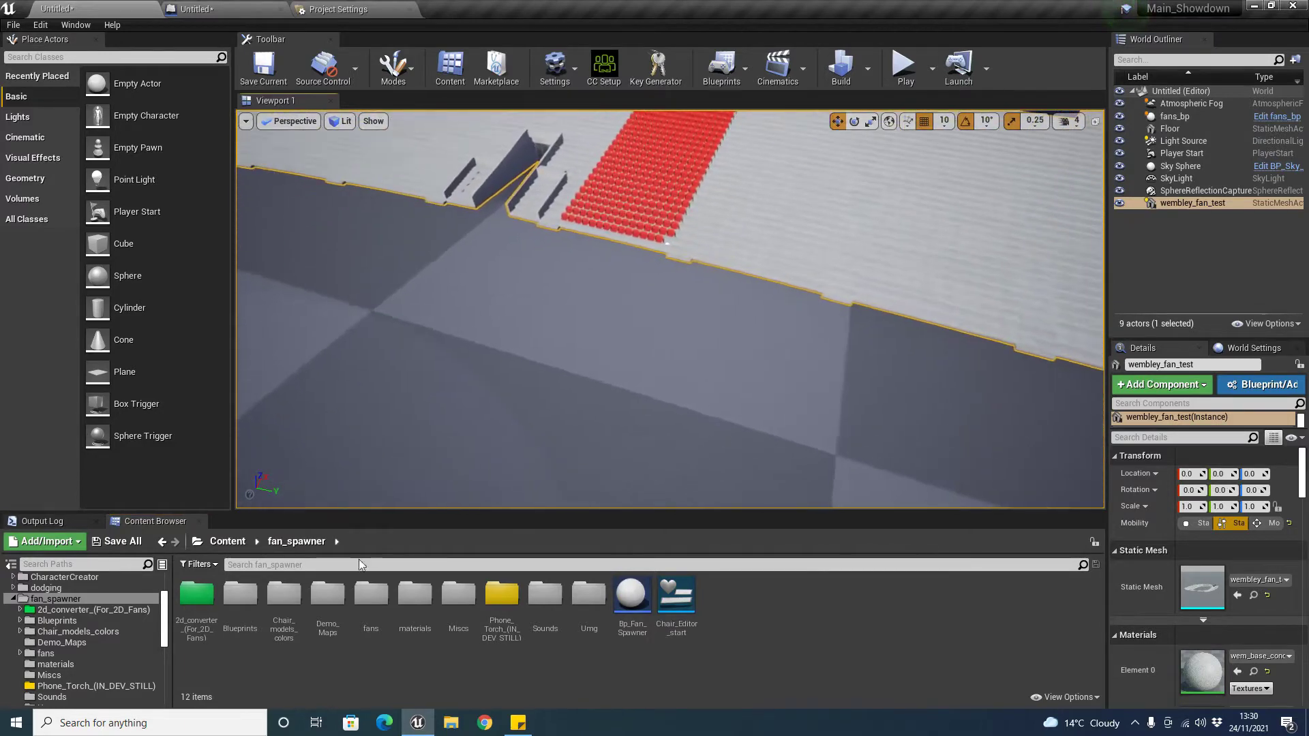
{"action": "left_click_drag", "start_coordinate": [644, 631], "coordinate": [613, 410]}
{"action": "scroll", "coordinate": [623, 427], "scroll_direction": "up", "scroll_amount": 2}
{"action": "key", "text": "w"}
{"action": "right_click_drag", "start_coordinate": [623, 427], "coordinate": [726, 426]}
{"action": "key", "text": "d"}
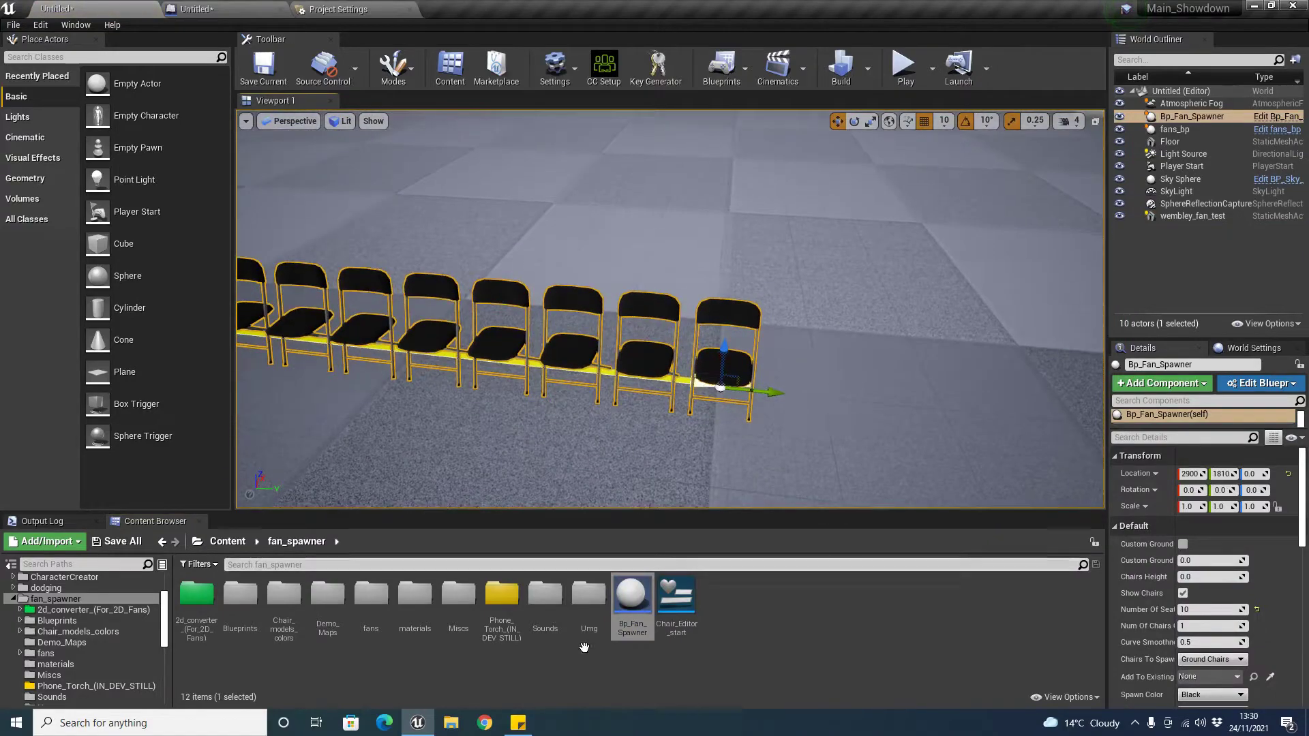
- Run the Chair_Editor_start editor utility widget
{"action": "left_click", "coordinate": [692, 622]}
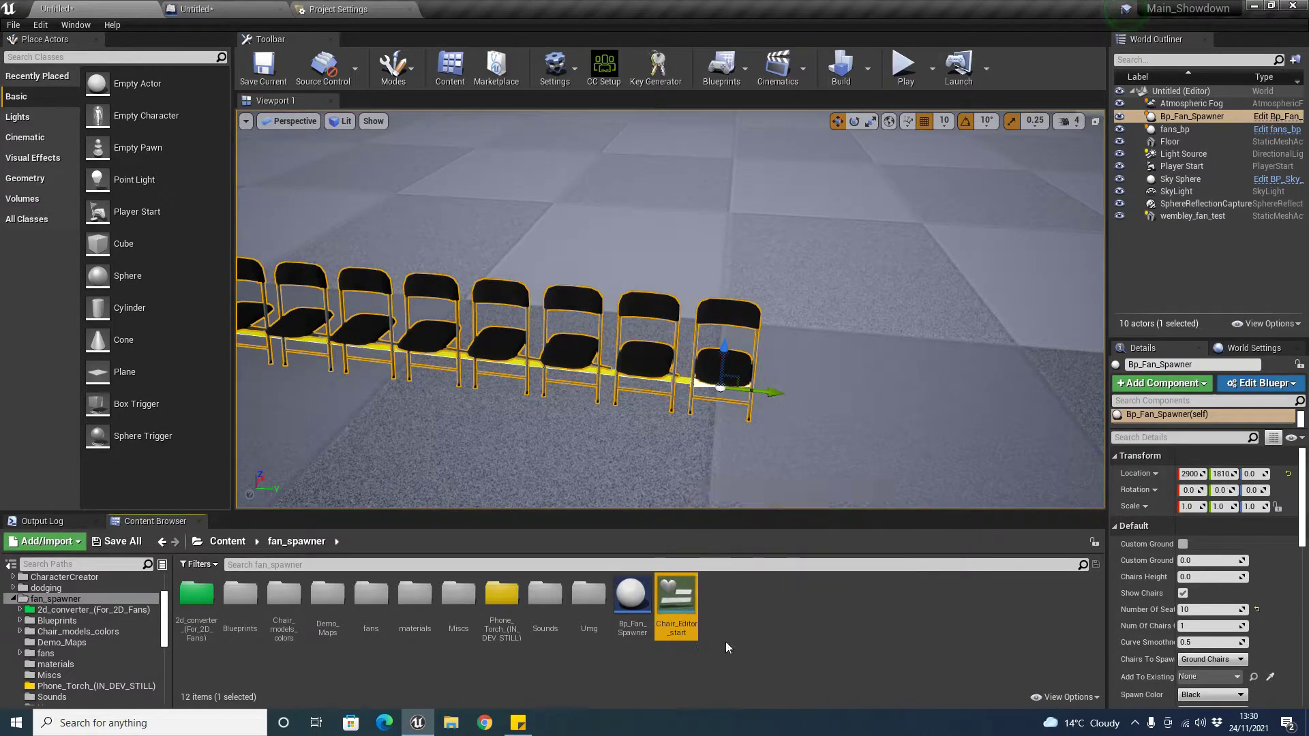
{"action": "right_click", "coordinate": [689, 627]}
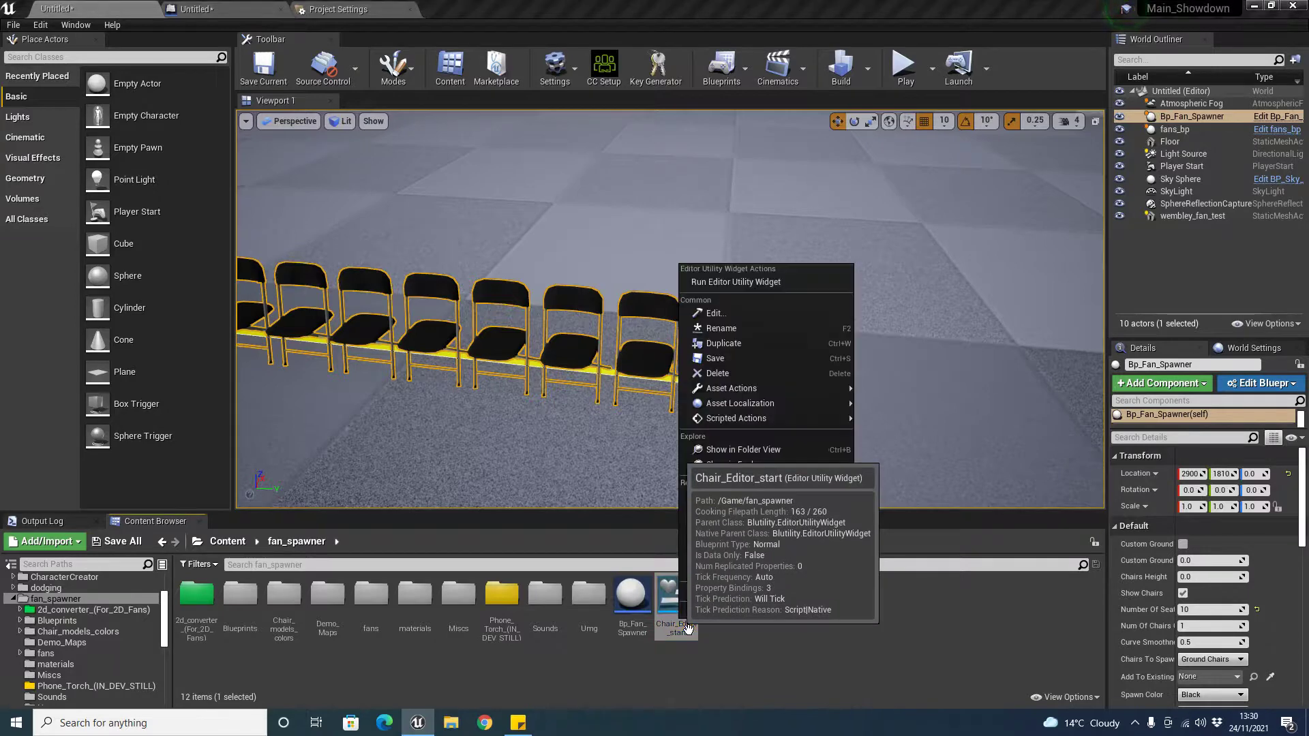
{"action": "left_click", "coordinate": [751, 282]}
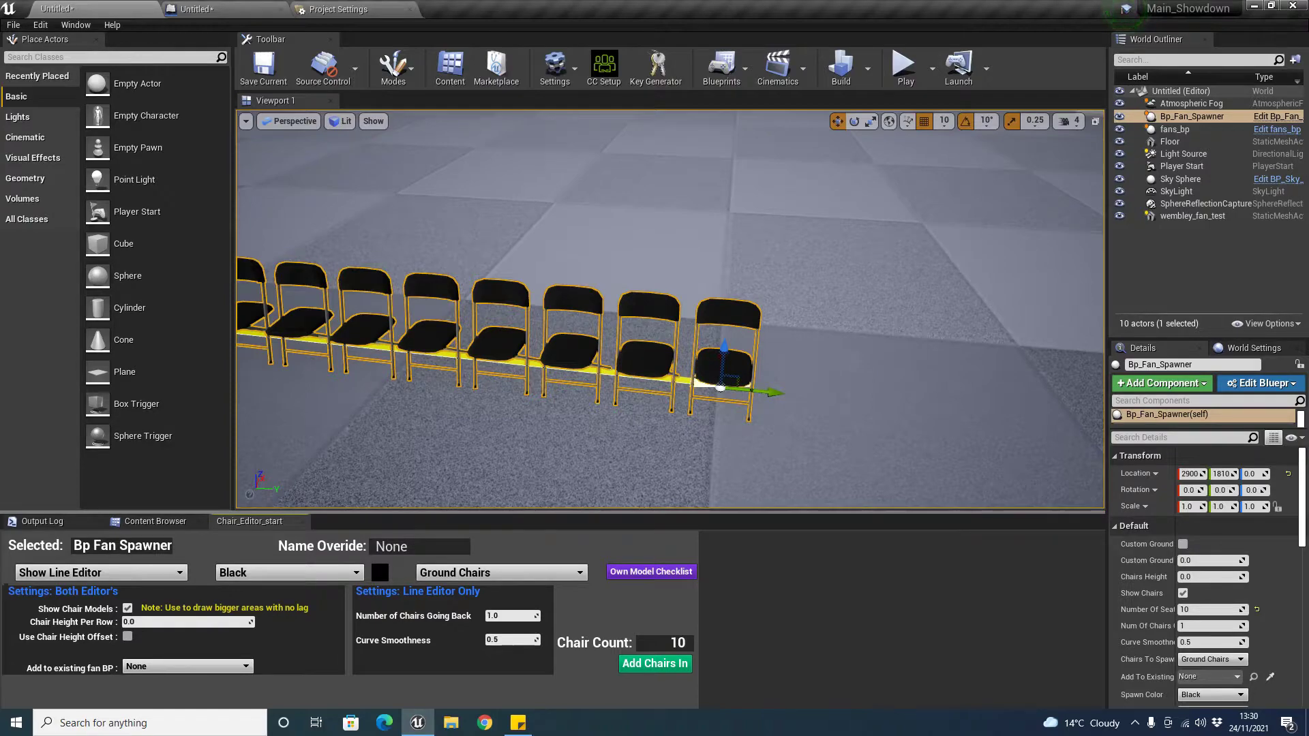
- Switch the fan spawner's chair layout to Show Square Editor
{"action": "right_click_drag", "start_coordinate": [670, 309], "coordinate": [471, 290]}
{"action": "key", "text": "s"}
{"action": "key", "text": "d"}
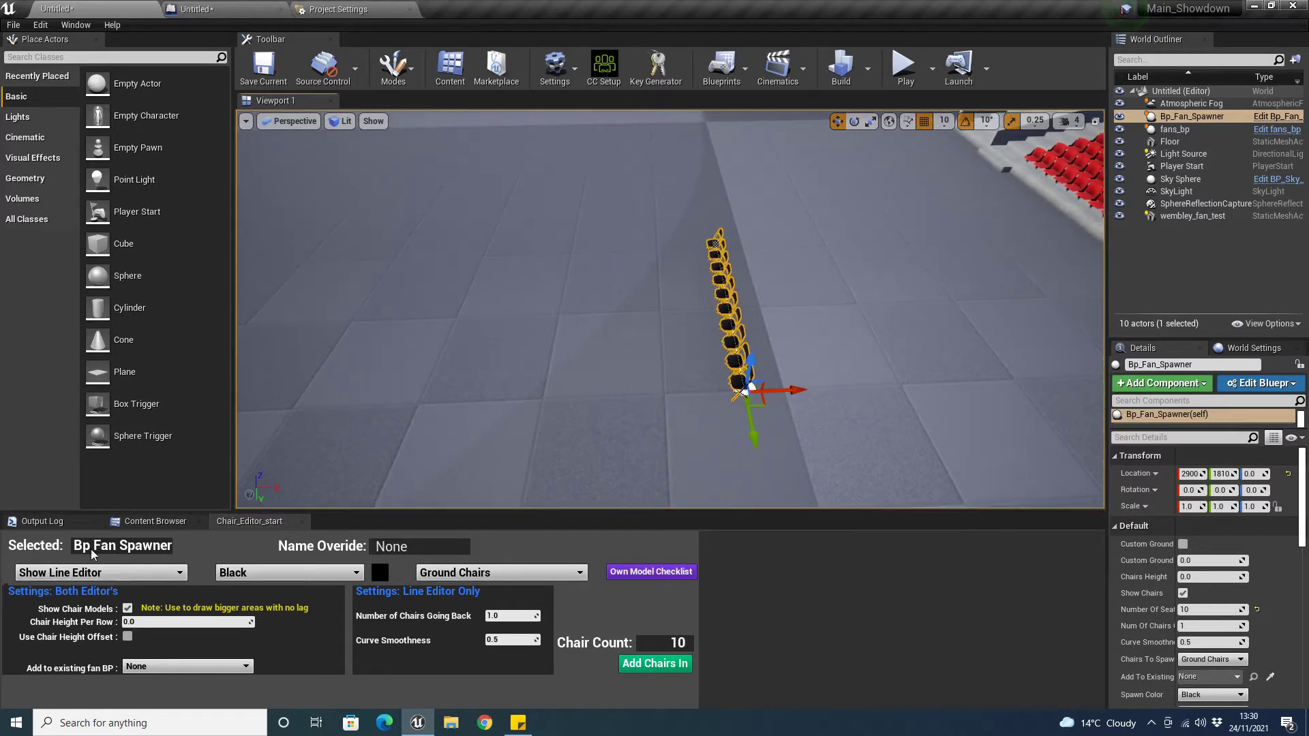
{"action": "left_click", "coordinate": [161, 576]}
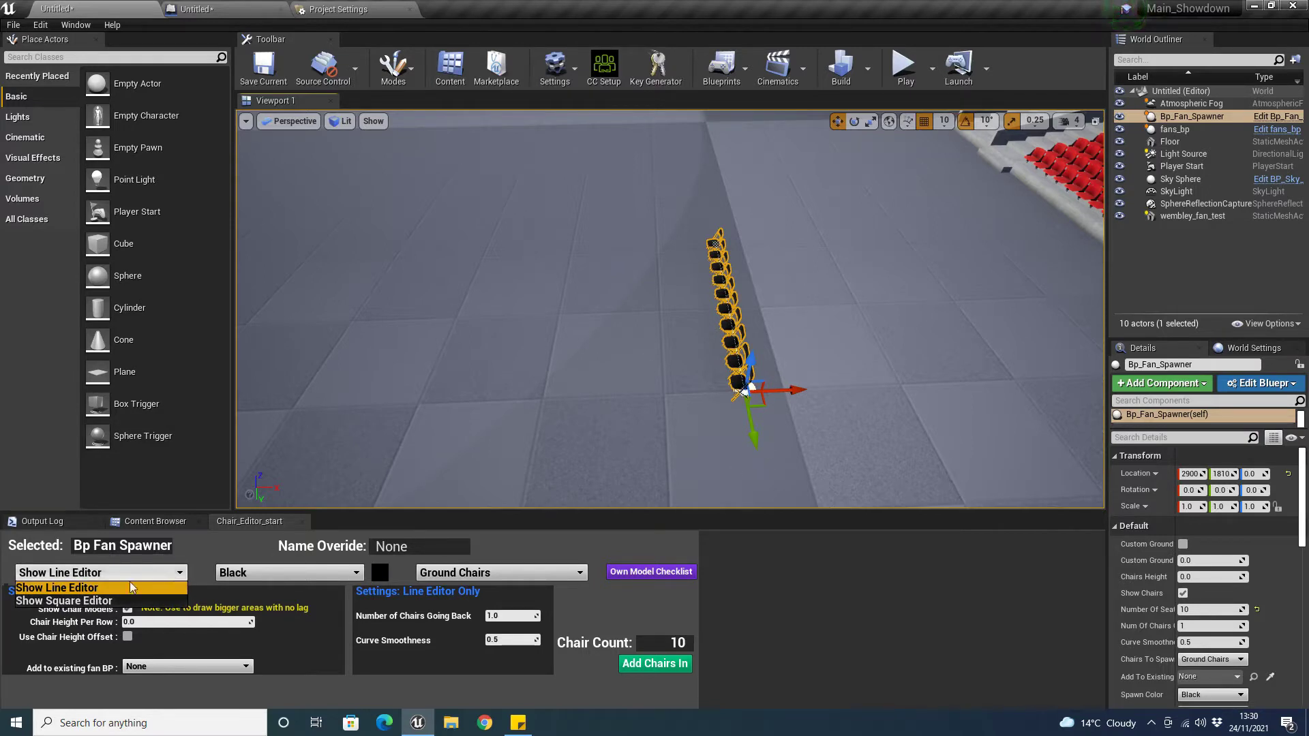
{"action": "left_click", "coordinate": [85, 601]}
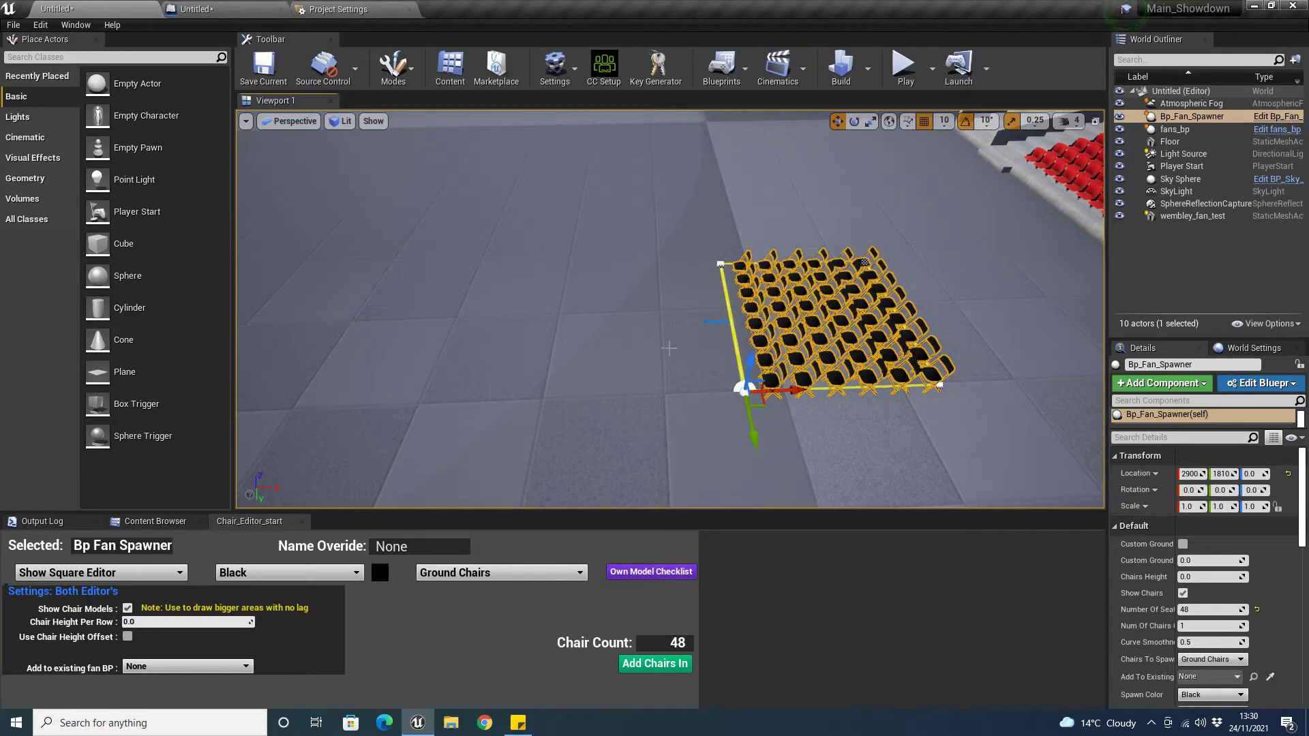
- Select the near corner point of the square chair area's outline on the side facing the stand
{"action": "right_click_drag", "start_coordinate": [679, 334], "coordinate": [847, 222]}
{"action": "key", "text": "w"}
{"action": "right_click_drag", "start_coordinate": [739, 347], "coordinate": [577, 460]}
{"action": "key", "text": "w"}
{"action": "key", "text": "s"}
{"action": "key", "text": "w"}
{"action": "key", "text": "s"}
{"action": "left_click", "coordinate": [665, 397]}
{"action": "key", "text": "s"}
{"action": "mouse_move", "coordinate": [667, 399]}
{"action": "right_mouse_down"}
{"action": "mouse_move", "coordinate": [681, 383]}
{"action": "mouse_move", "coordinate": [614, 401]}
{"action": "mouse_move", "coordinate": [667, 379]}
{"action": "right_mouse_up"}
{"action": "key", "text": "d"}
{"action": "key", "text": "w"}
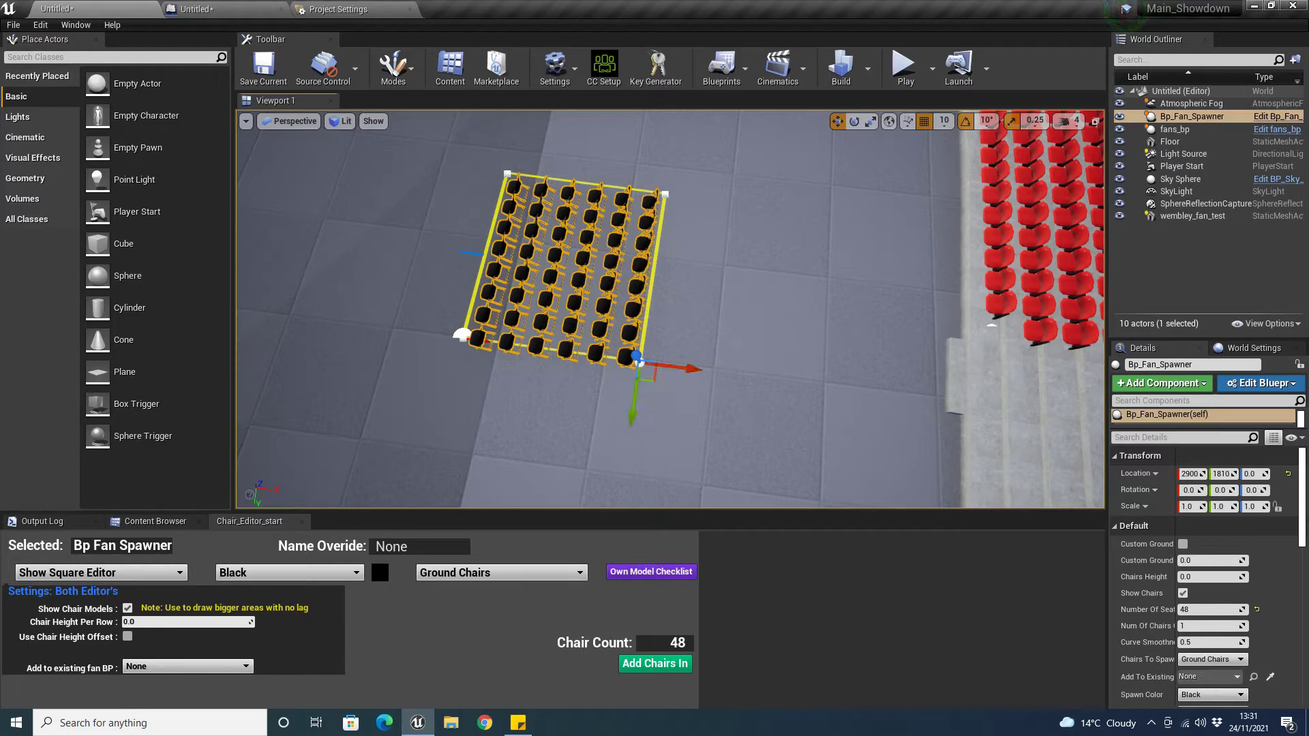
- Add outline points to the square chair area and extend it towards the red seats with a wider block
{"action": "left_click", "coordinate": [671, 199]}
{"action": "left_click_drag", "start_coordinate": [684, 216], "coordinate": [819, 386]}
{"action": "mouse_move", "coordinate": [818, 386]}
{"action": "right_mouse_down"}
{"action": "mouse_move", "coordinate": [975, 361]}
{"action": "mouse_move", "coordinate": [818, 348]}
{"action": "mouse_move", "coordinate": [812, 361]}
{"action": "mouse_move", "coordinate": [816, 270]}
{"action": "mouse_move", "coordinate": [810, 402]}
{"action": "right_mouse_up"}
{"action": "key", "text": "w"}
{"action": "key", "text": "s"}
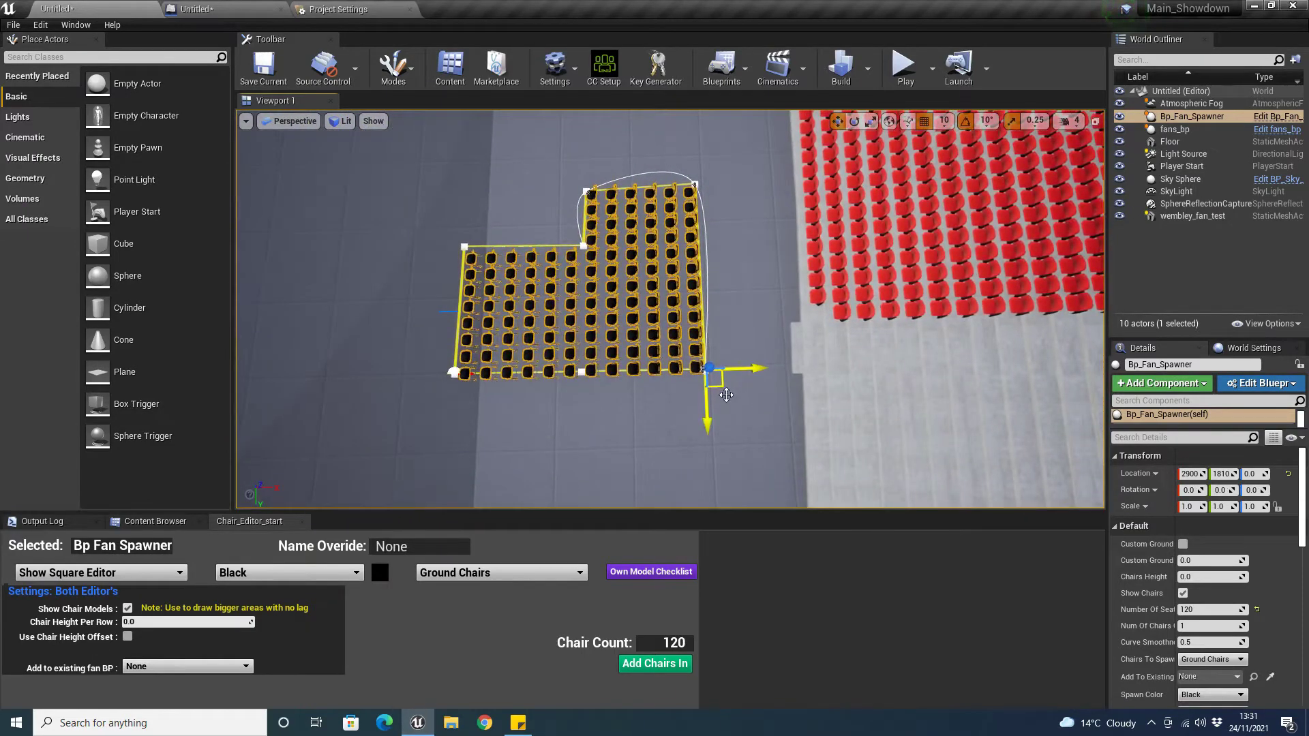
- Move the near-side outline points of the added block outward to turn the chair area into a T shape
{"action": "left_click_drag", "start_coordinate": [726, 394], "coordinate": [713, 443]}
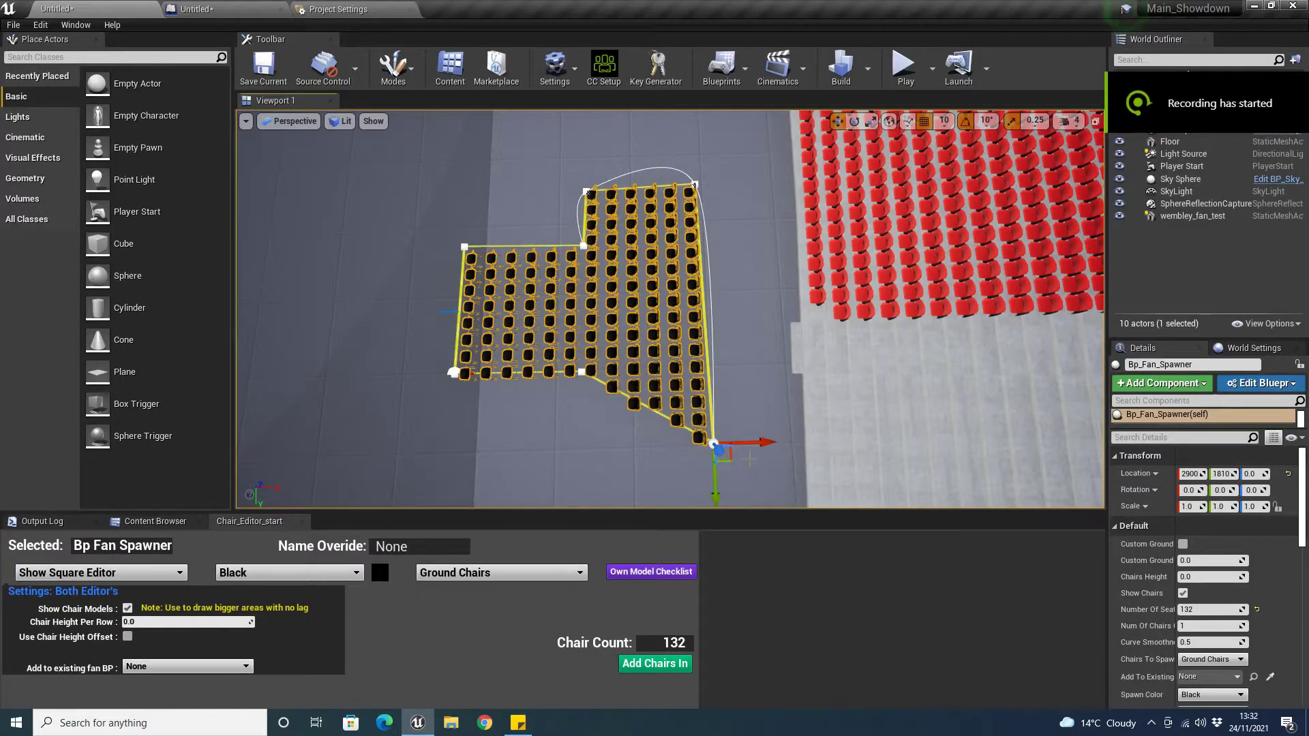
{"action": "right_click_drag", "start_coordinate": [677, 343], "coordinate": [532, 205]}
{"action": "right_click_drag", "start_coordinate": [668, 300], "coordinate": [743, 361]}
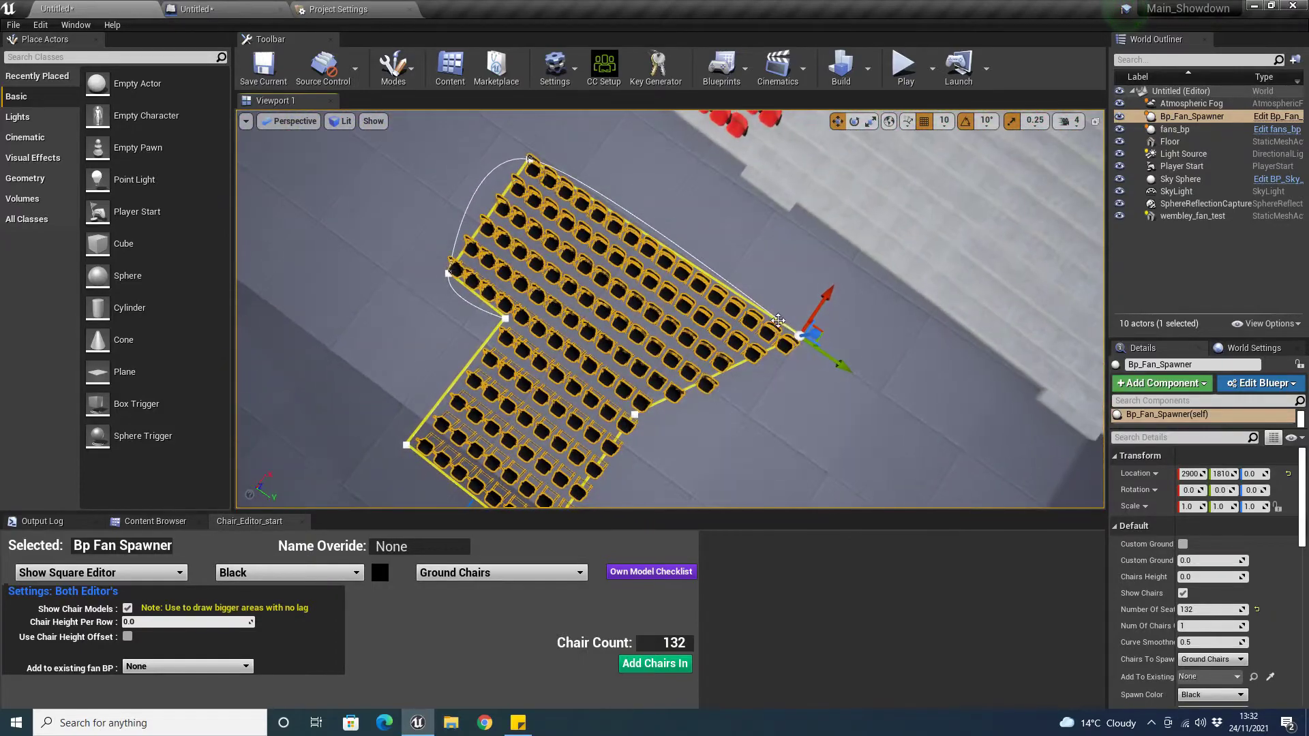
{"action": "right_click_drag", "start_coordinate": [836, 428], "coordinate": [757, 427]}
{"action": "left_click_drag", "start_coordinate": [725, 424], "coordinate": [581, 441]}
{"action": "right_click_drag", "start_coordinate": [581, 442], "coordinate": [593, 429]}
{"action": "right_click_drag", "start_coordinate": [643, 300], "coordinate": [536, 294]}
{"action": "key", "text": "a"}
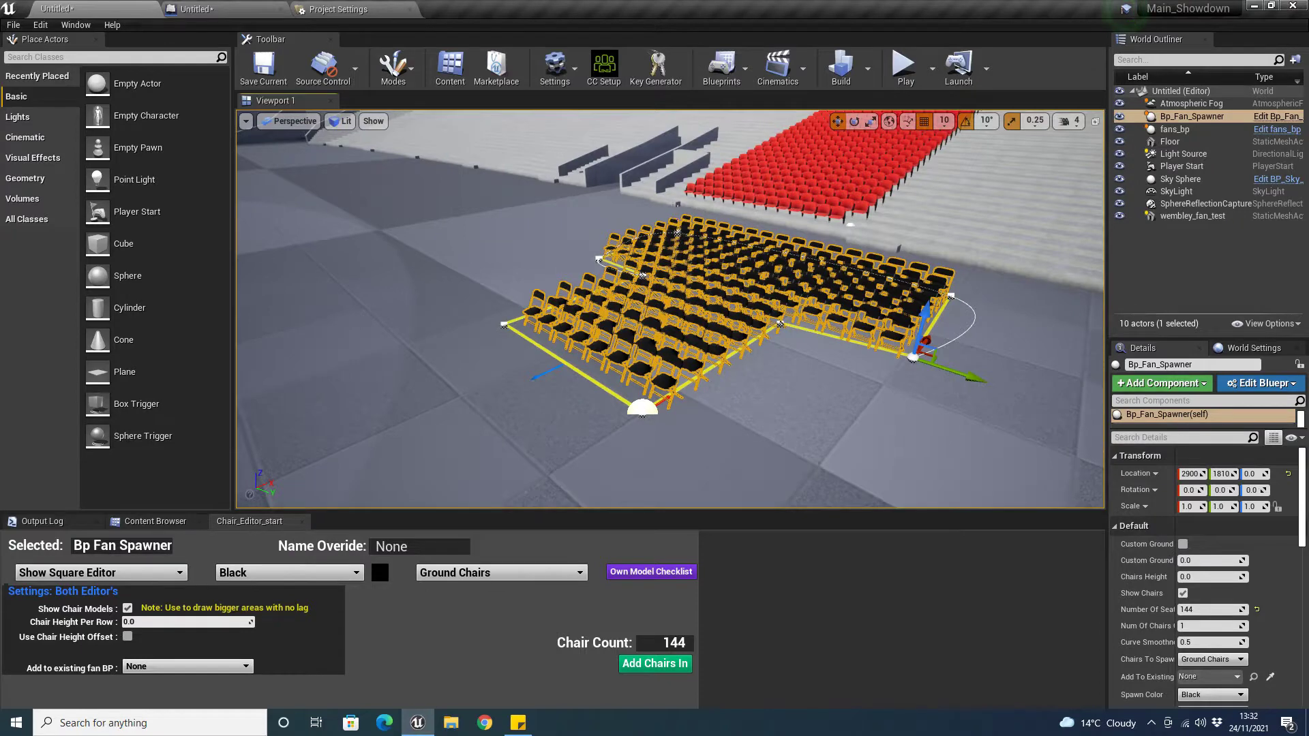
- Select the floor and examine the chair editor's help, Feature Request and Fans BP to Big to Select options beside the black chairs
{"action": "right_click_drag", "start_coordinate": [468, 264], "coordinate": [508, 267]}
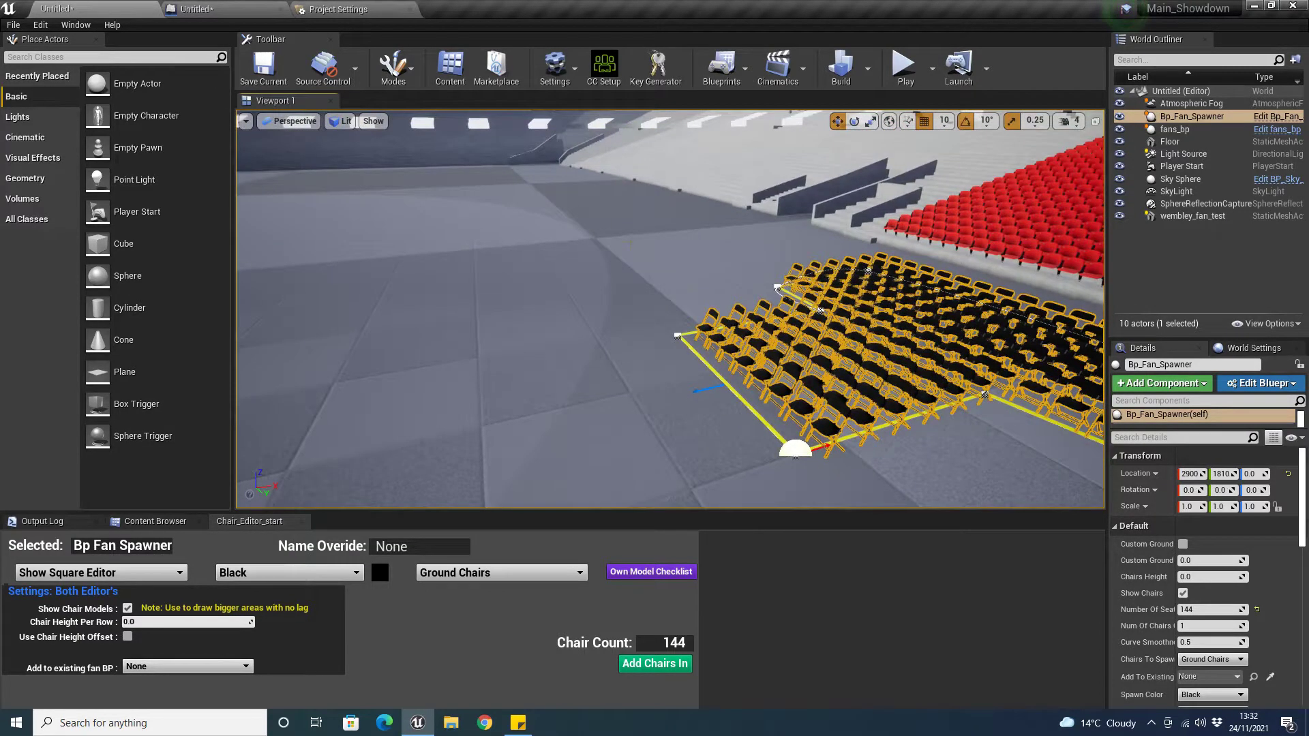
{"action": "left_click", "coordinate": [623, 279]}
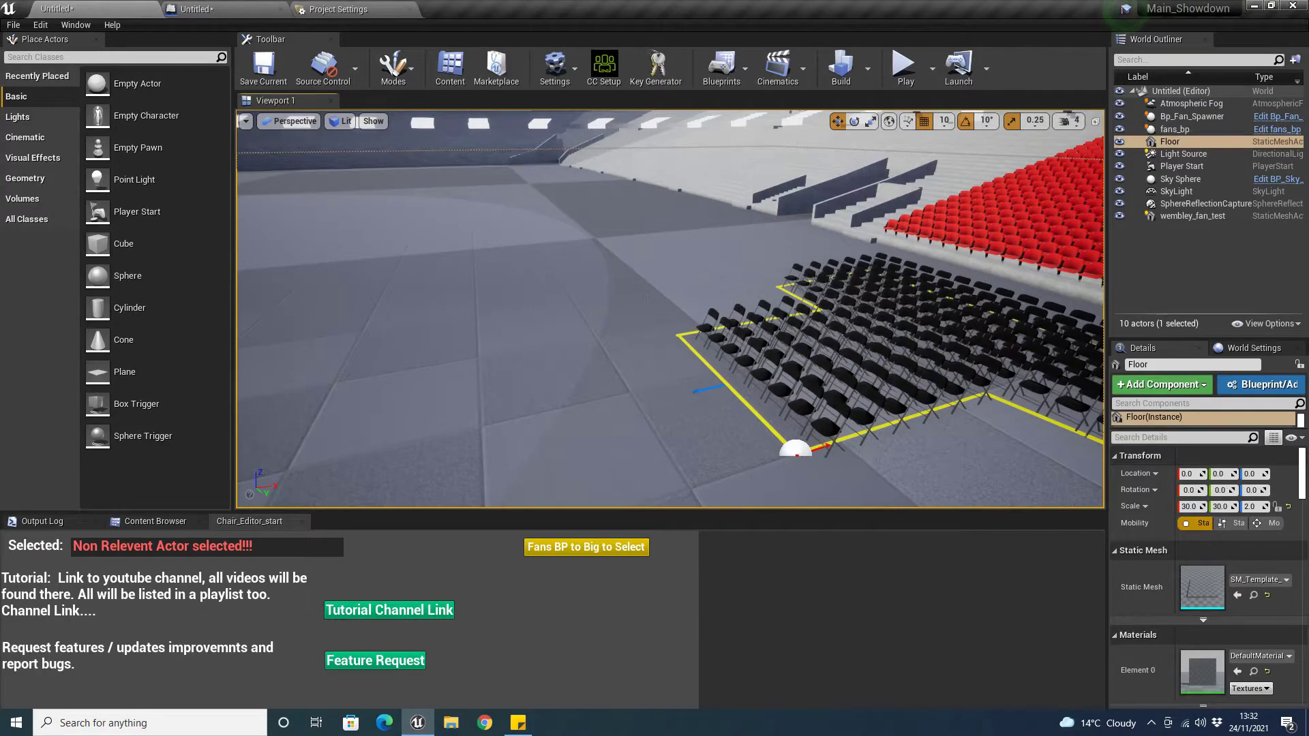
{"action": "right_click_drag", "start_coordinate": [646, 299], "coordinate": [746, 250]}
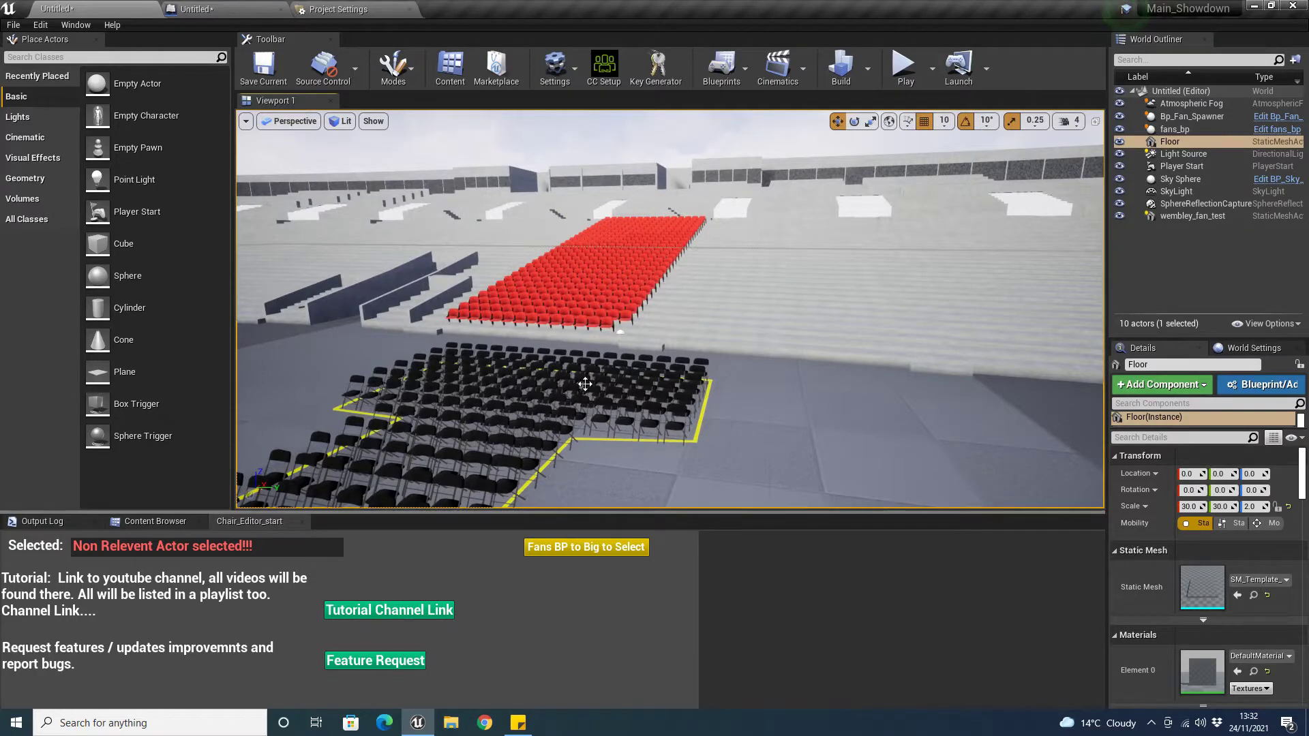
{"action": "right_click_drag", "start_coordinate": [706, 392], "coordinate": [580, 419]}
{"action": "right_click_drag", "start_coordinate": [692, 386], "coordinate": [714, 414]}
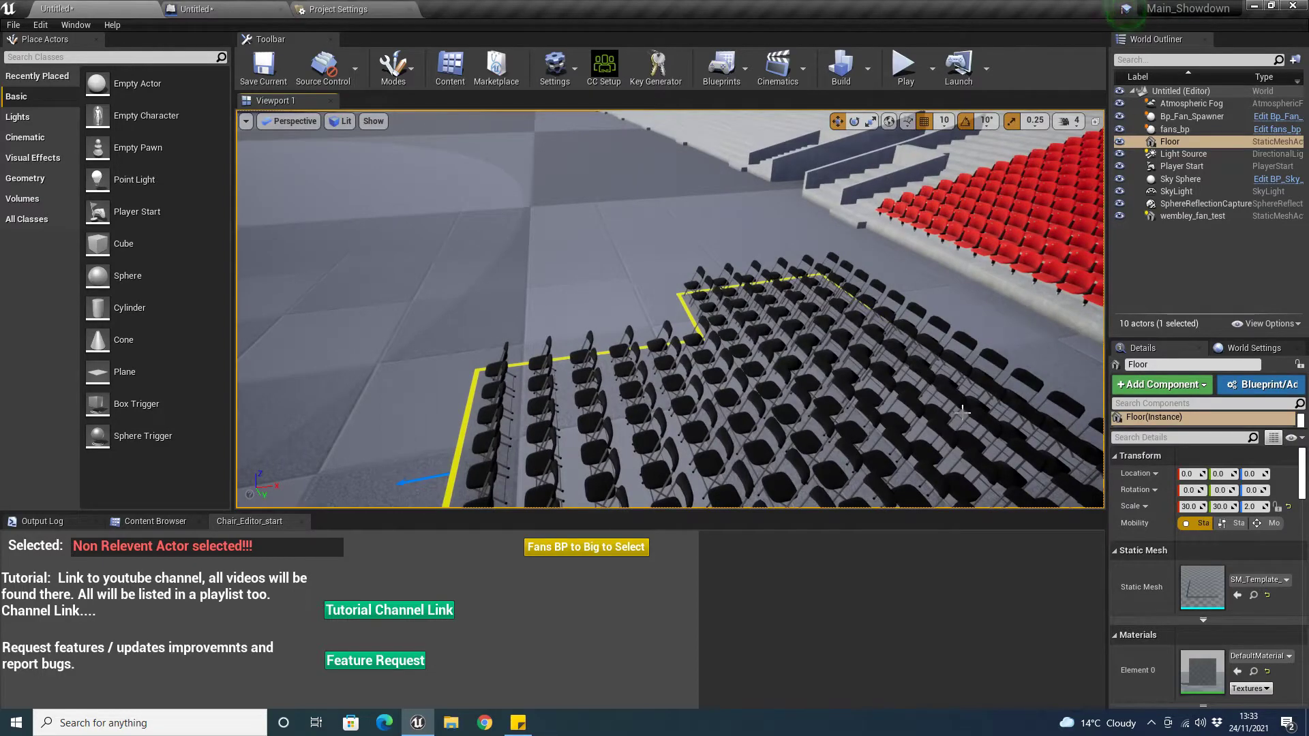
{"action": "right_click_drag", "start_coordinate": [692, 386], "coordinate": [958, 390]}
{"action": "right_click_drag", "start_coordinate": [711, 351], "coordinate": [750, 402]}
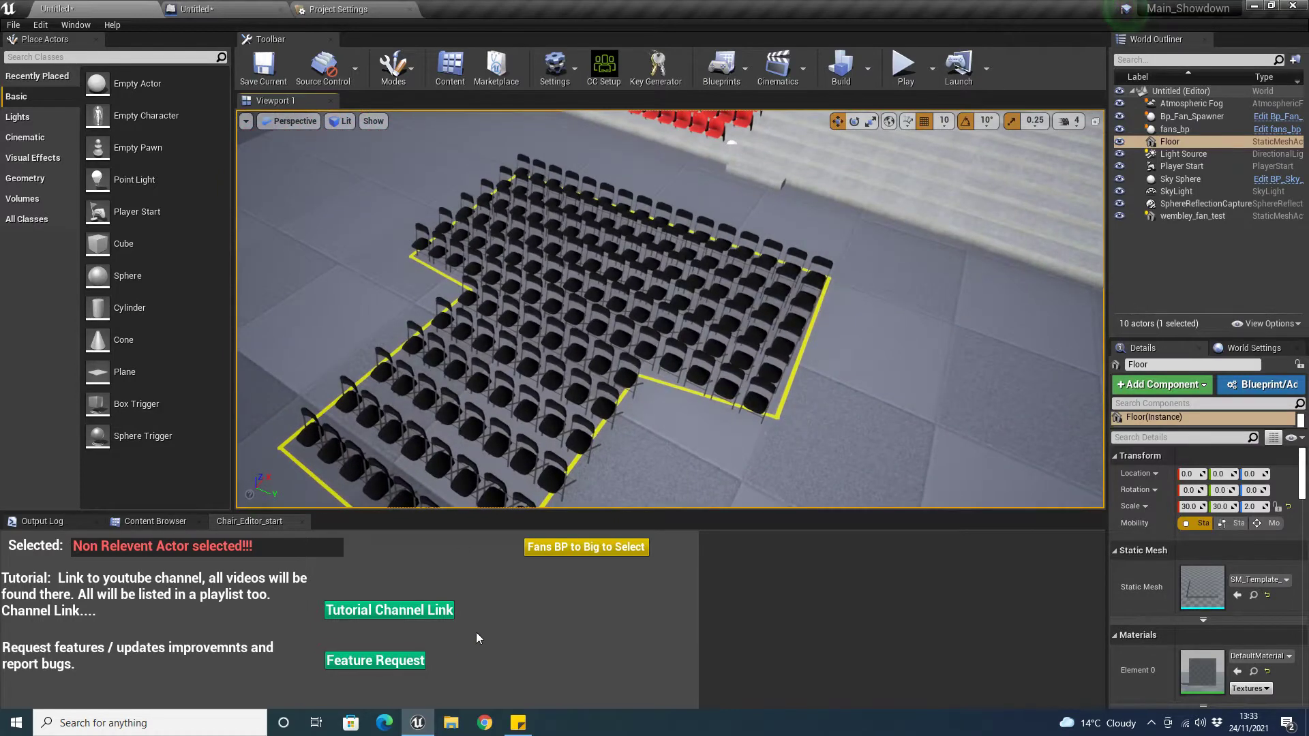
{"action": "left_click", "coordinate": [399, 659]}
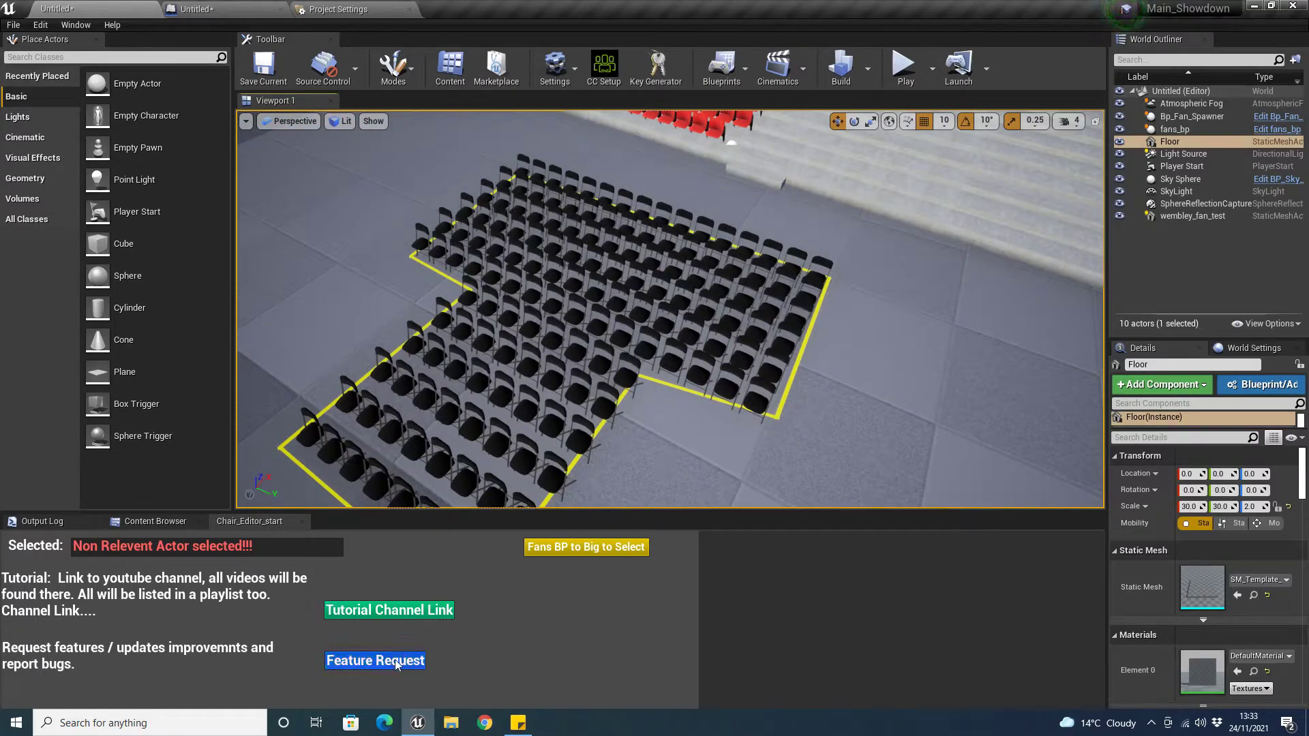
{"action": "left_click", "coordinate": [603, 552]}
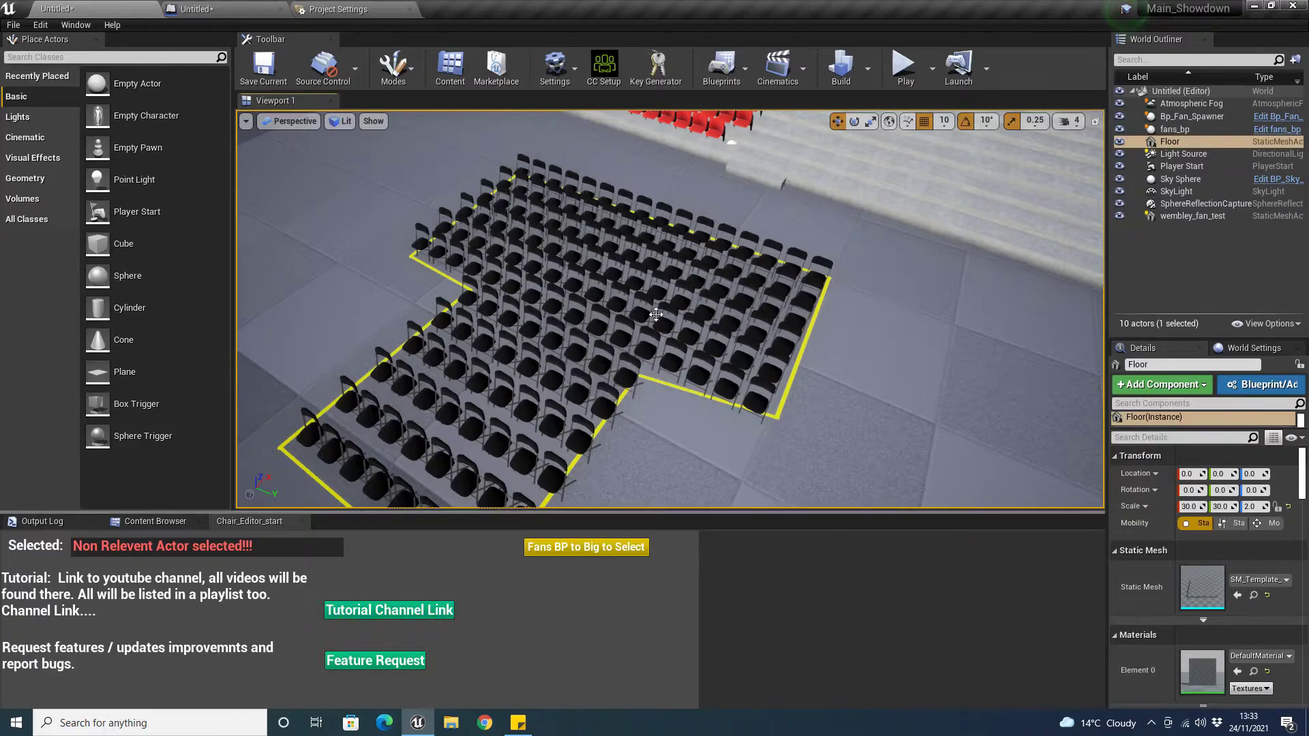
- Select the red fans_bp seats in the stand to view their chair editor options
{"action": "right_click_drag", "start_coordinate": [777, 267], "coordinate": [614, 253]}
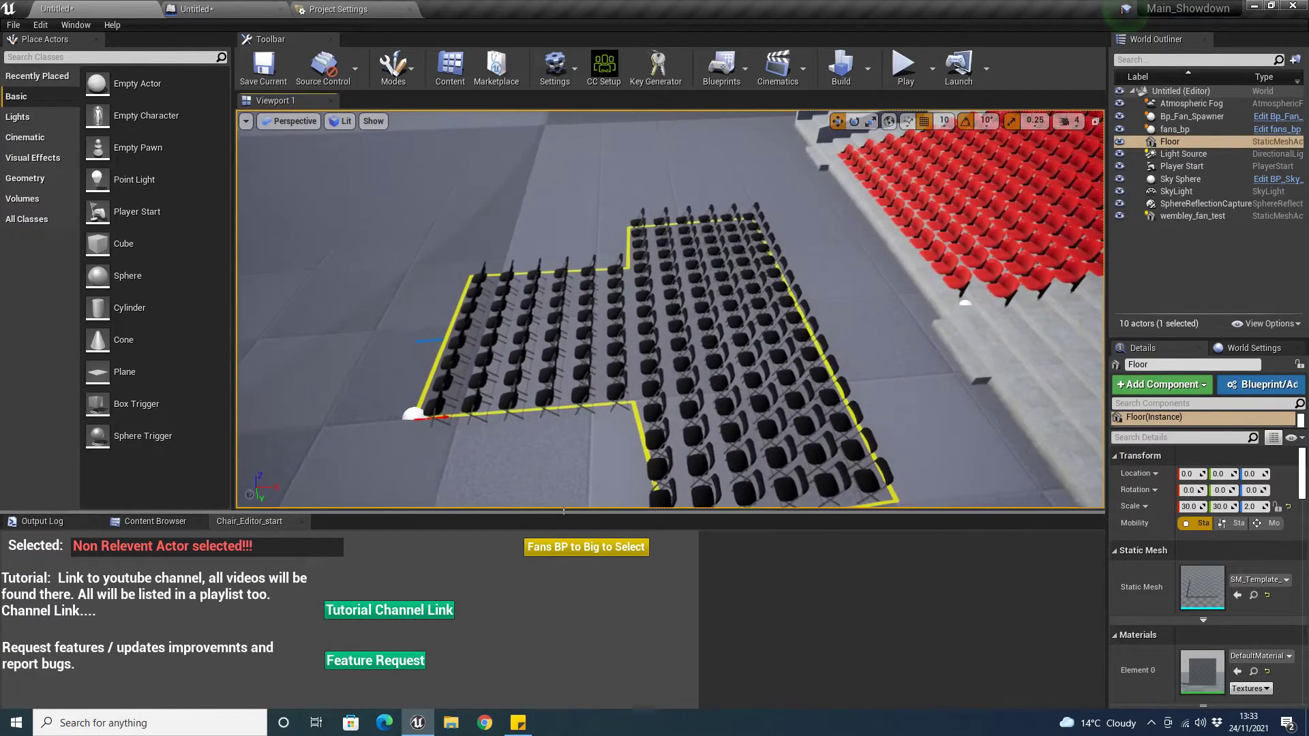
{"action": "right_click_drag", "start_coordinate": [707, 334], "coordinate": [841, 286]}
{"action": "left_click", "coordinate": [811, 326]}
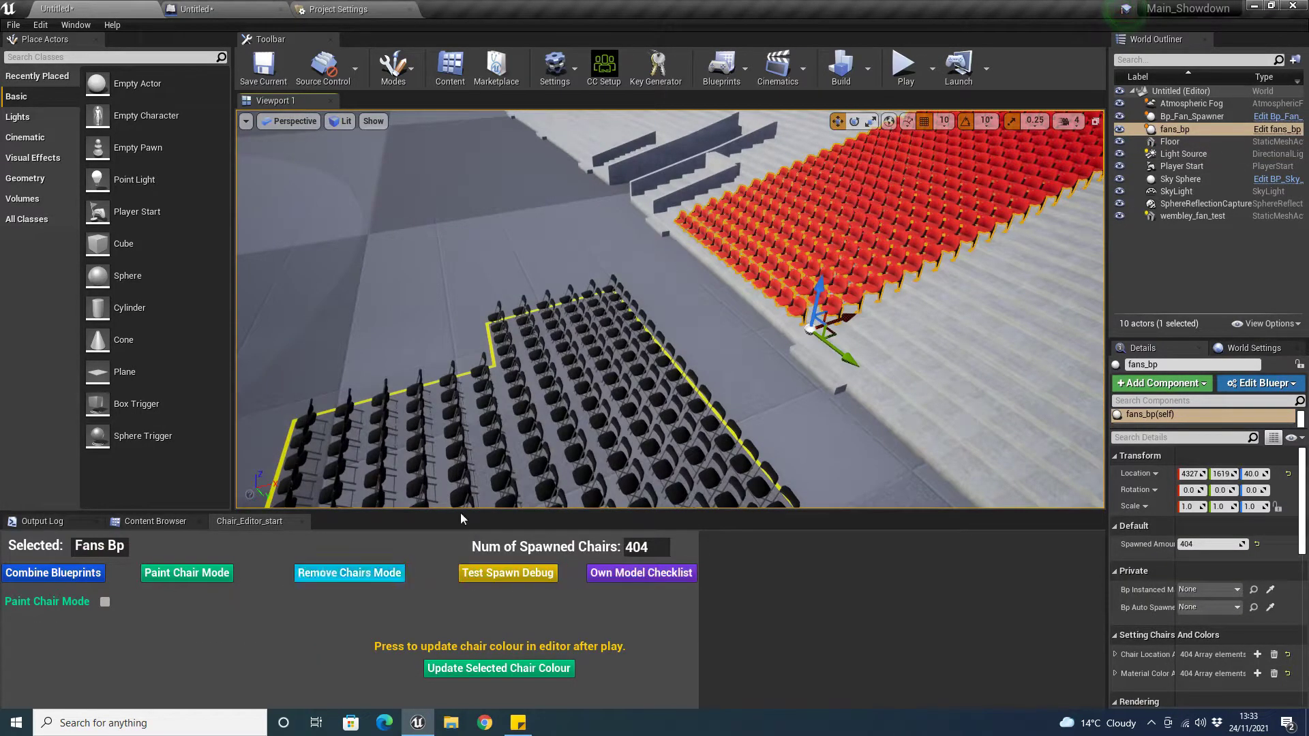
- Reselect the Bp_Fan_Spawner actor and focus the view on it
{"action": "right_click_drag", "start_coordinate": [690, 424], "coordinate": [660, 481]}
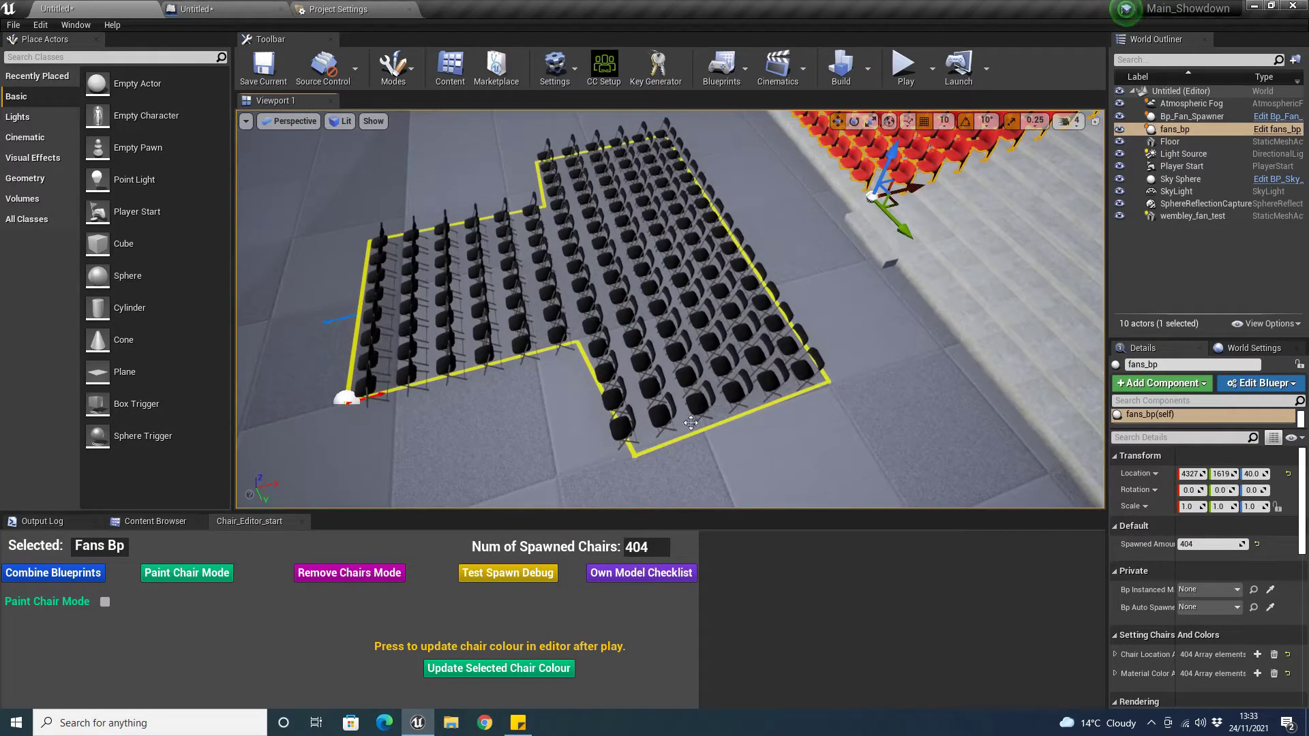
{"action": "left_click", "coordinate": [611, 378]}
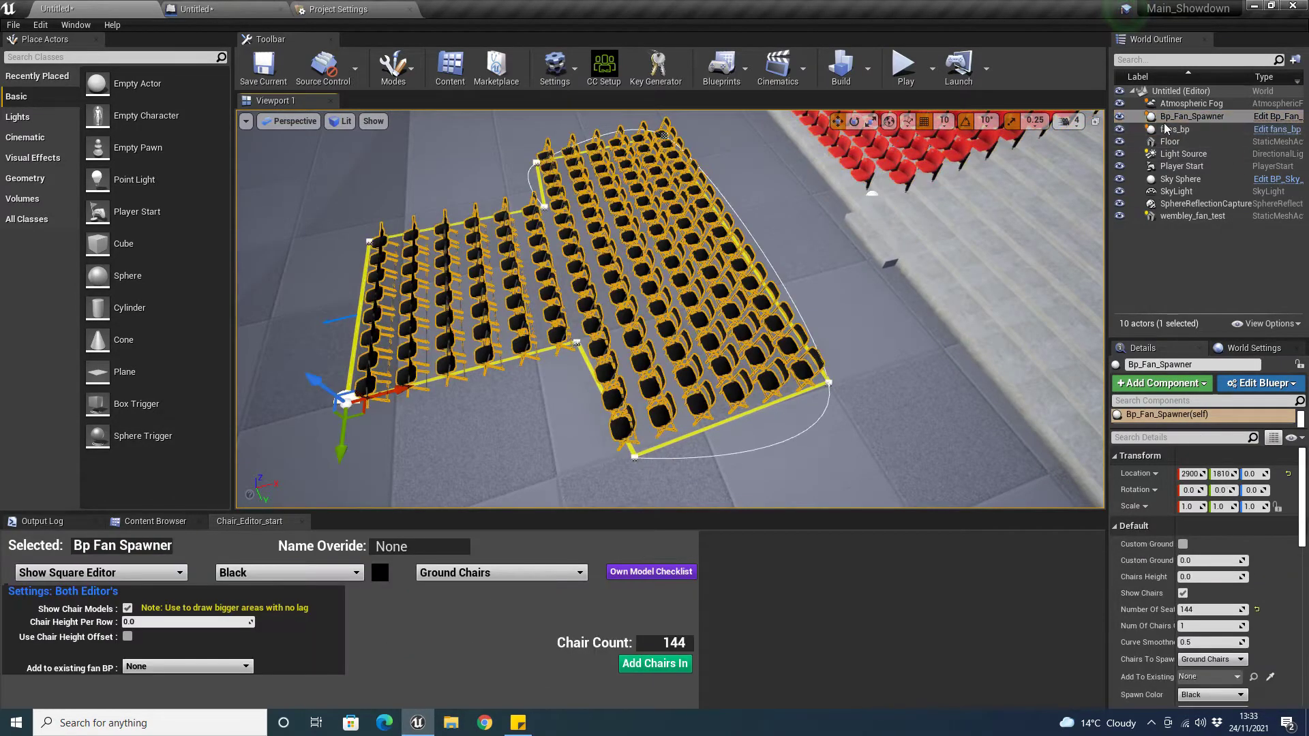
{"action": "double_click", "coordinate": [1220, 119]}
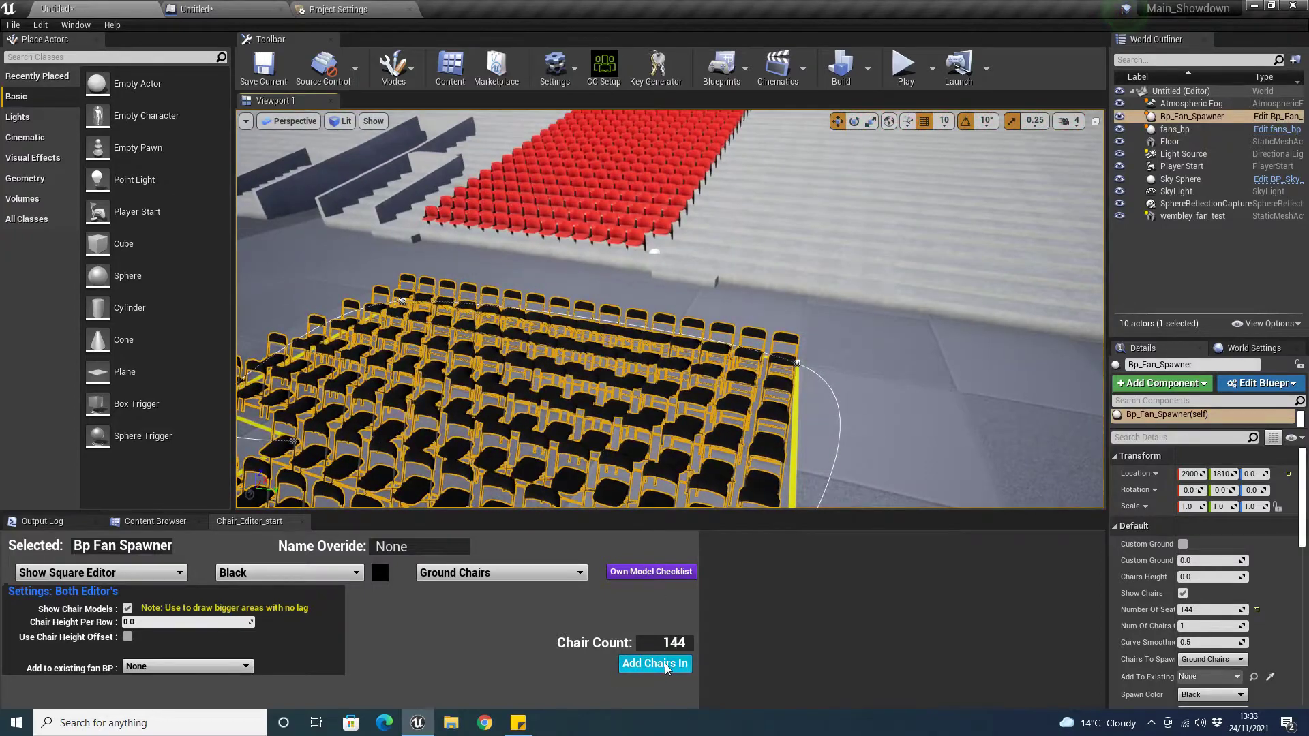
- Examine the fan spawner's T-shaped chair area from several sides against the red stand seats
{"action": "right_click_drag", "start_coordinate": [692, 341], "coordinate": [614, 273]}
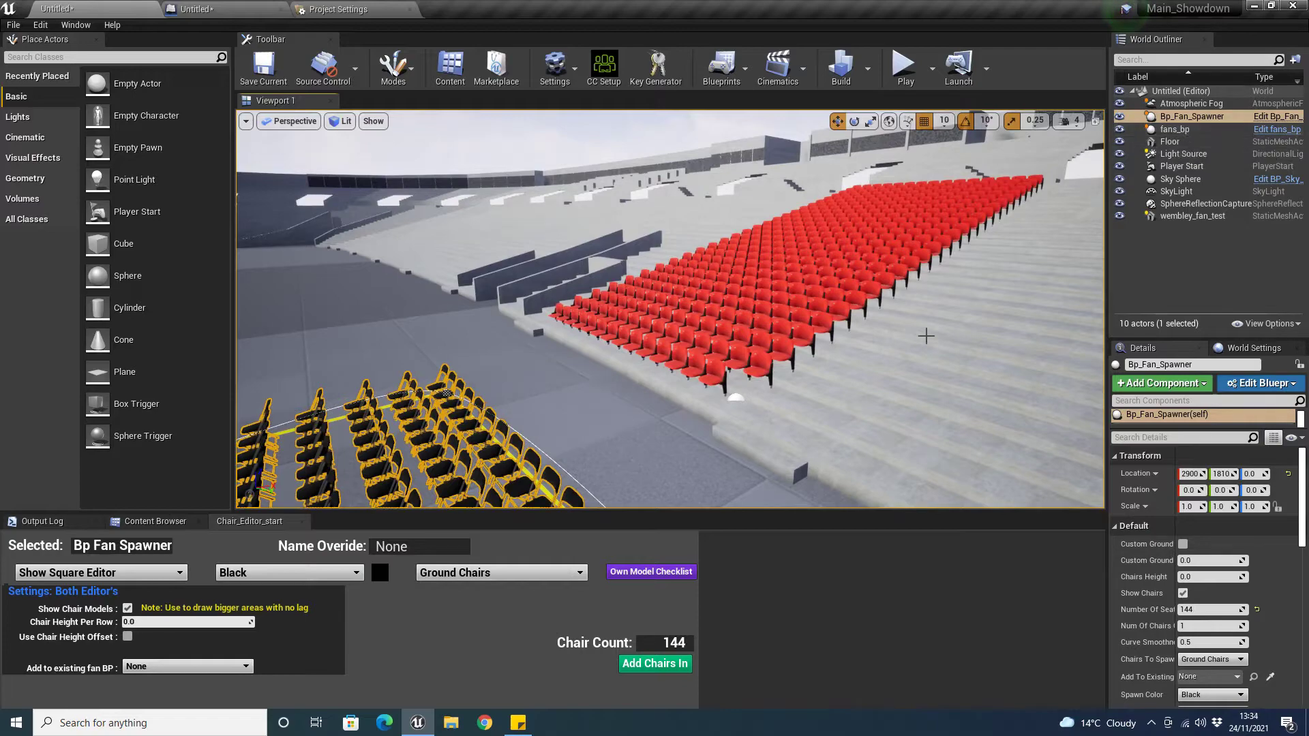
{"action": "key", "text": "s"}
{"action": "right_click_drag", "start_coordinate": [892, 372], "coordinate": [829, 416]}
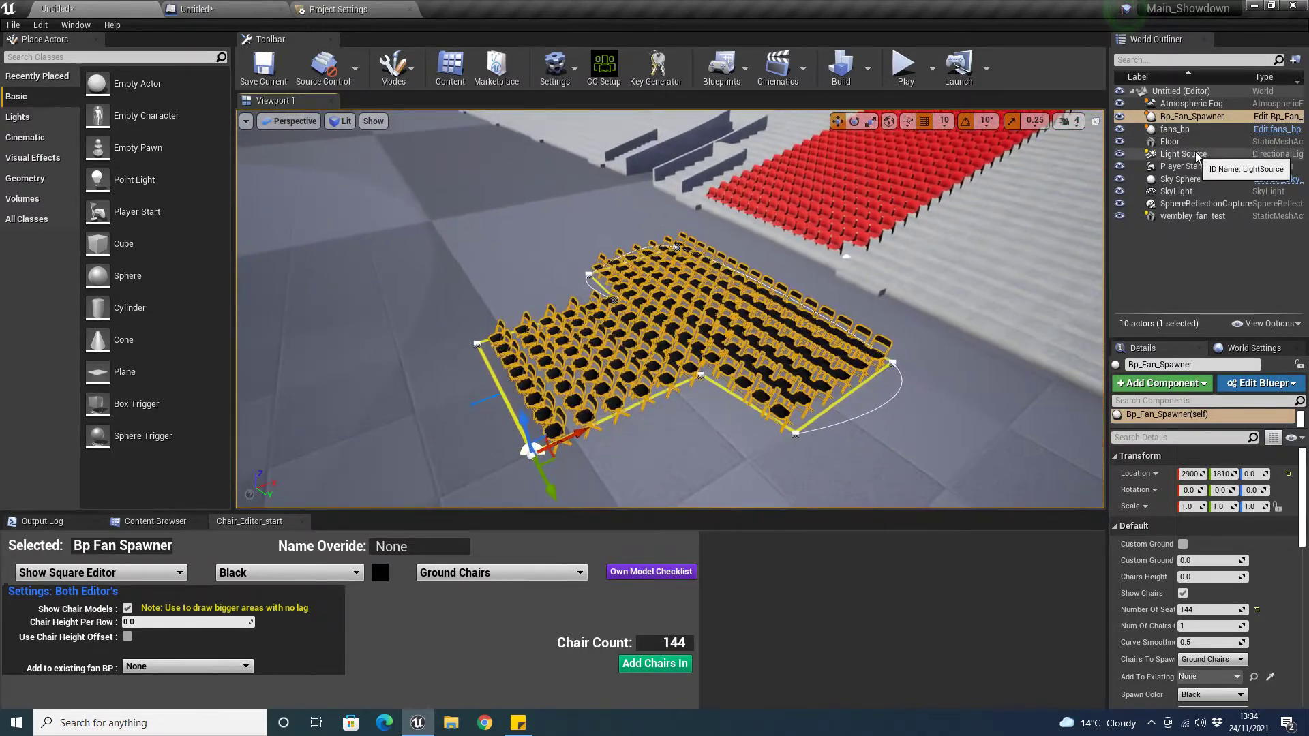
{"action": "double_click", "coordinate": [1190, 118]}
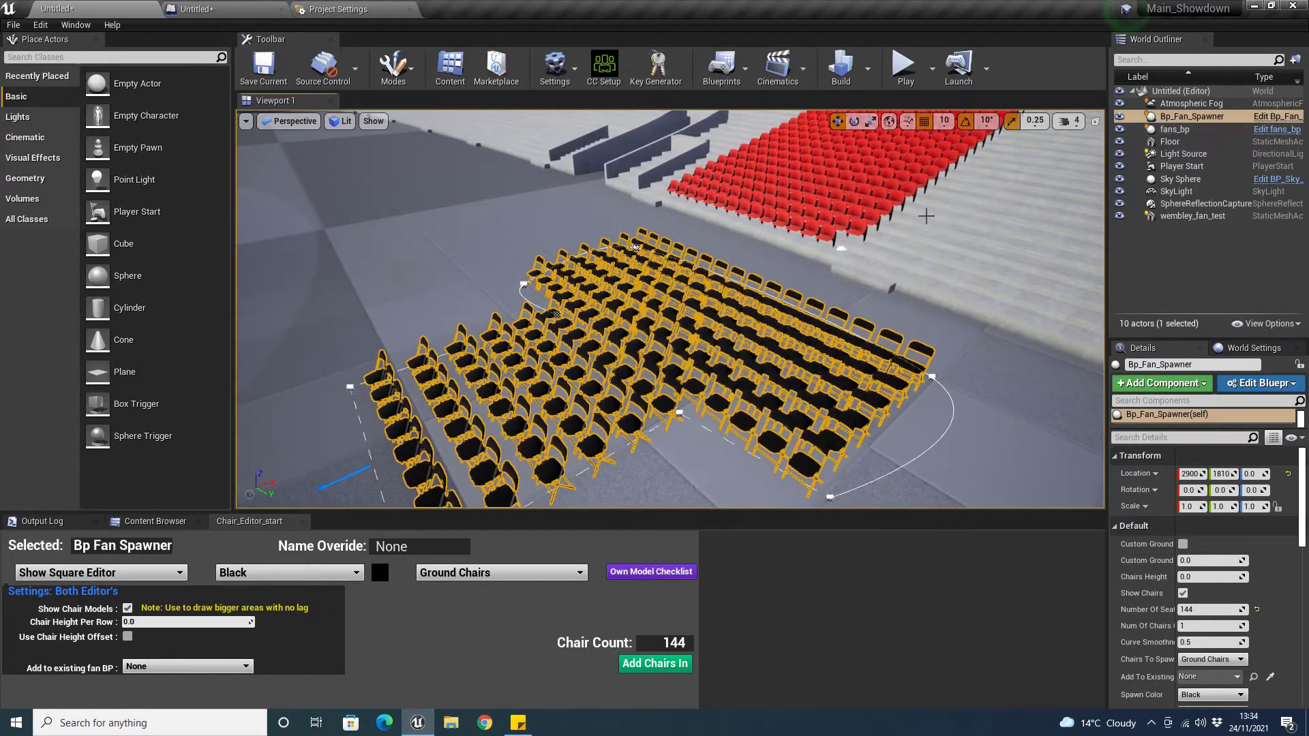
{"action": "right_click_drag", "start_coordinate": [919, 240], "coordinate": [932, 225]}
{"action": "left_click_drag", "start_coordinate": [911, 218], "coordinate": [923, 238]}
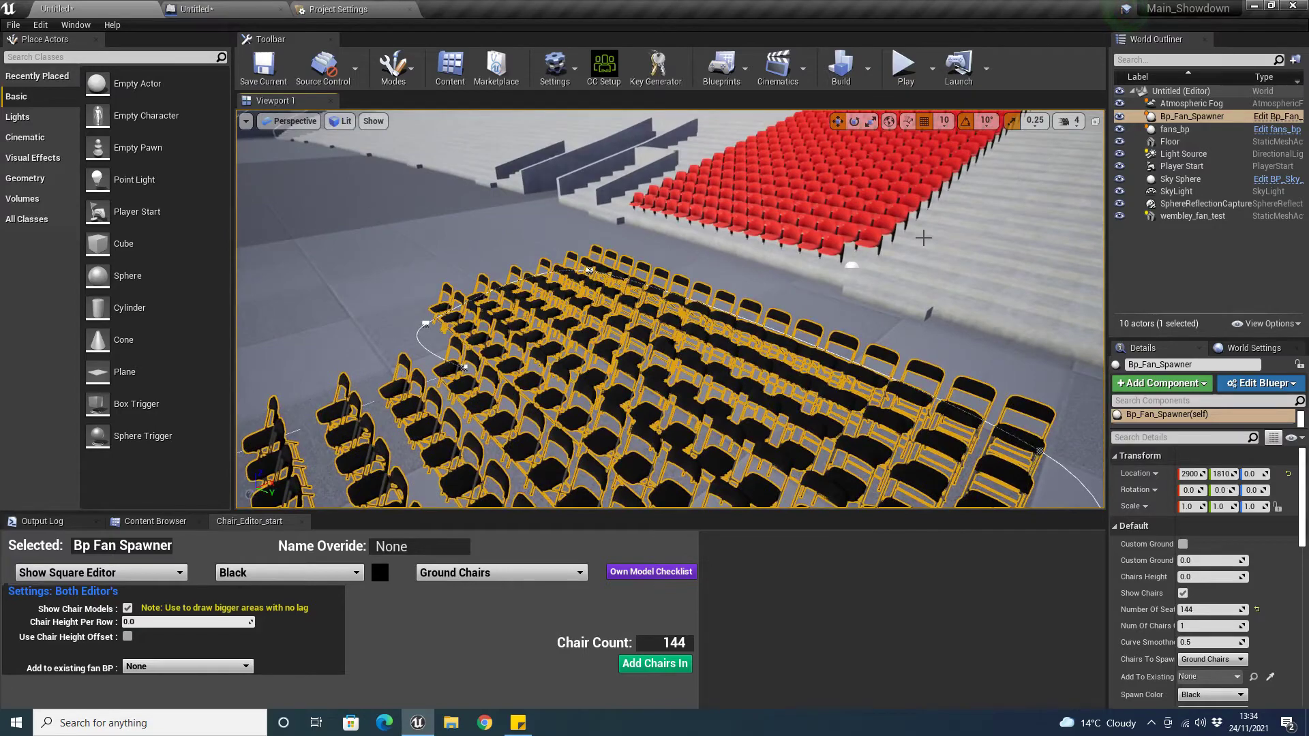
{"action": "right_click_drag", "start_coordinate": [759, 311], "coordinate": [886, 314]}
{"action": "right_click_drag", "start_coordinate": [811, 225], "coordinate": [135, 696]}
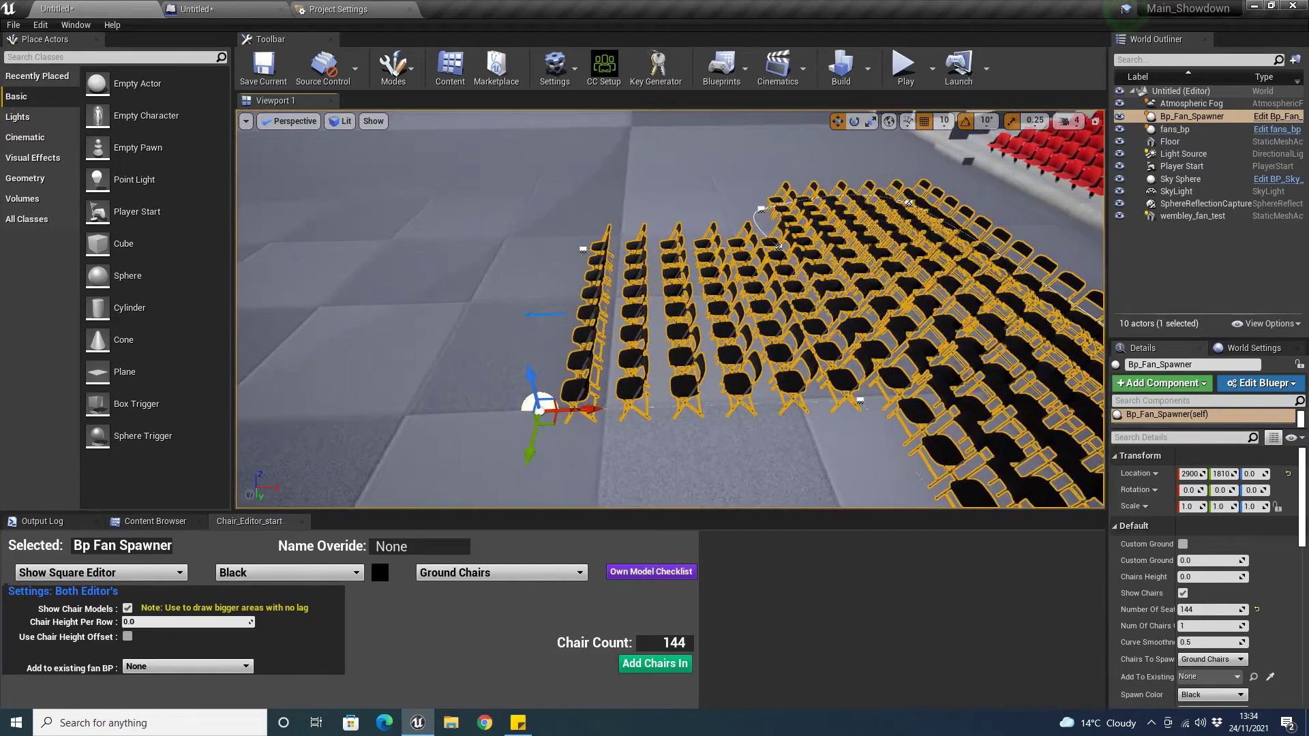
{"action": "right_click_drag", "start_coordinate": [535, 464], "coordinate": [760, 419]}
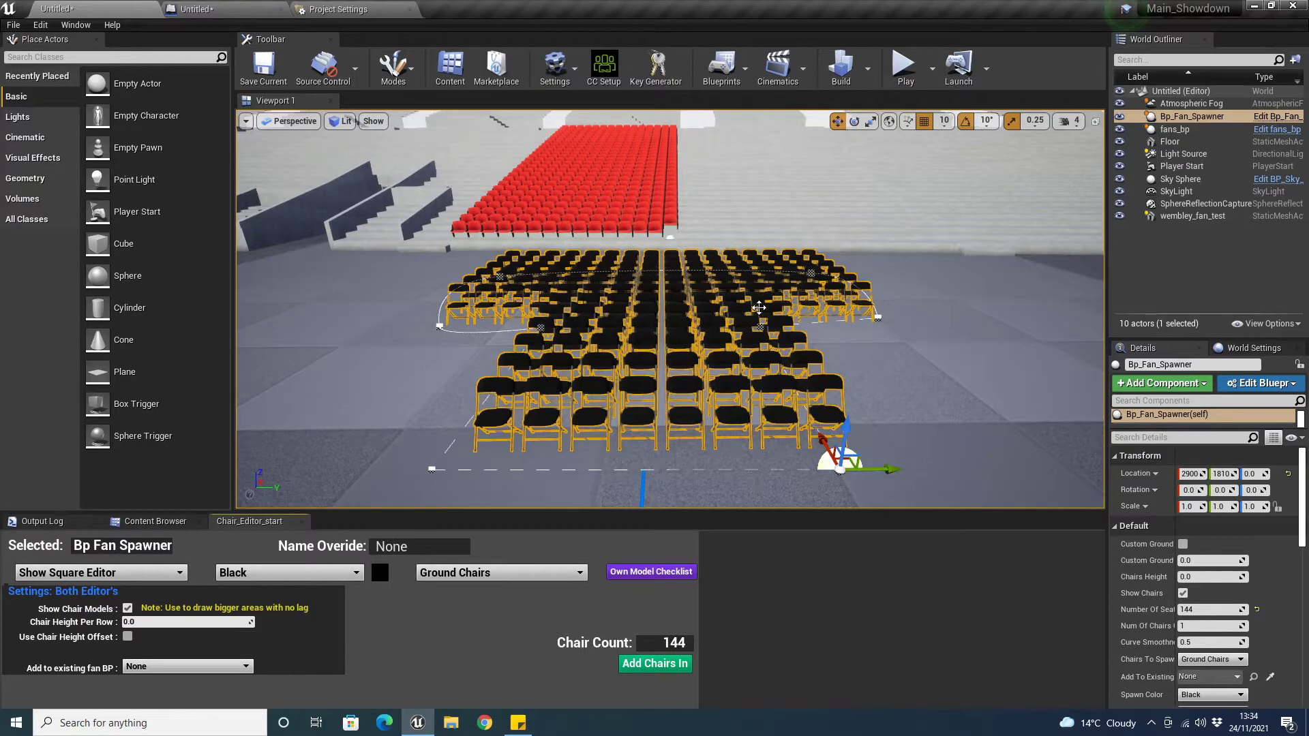
{"action": "right_click_drag", "start_coordinate": [773, 338], "coordinate": [834, 291]}
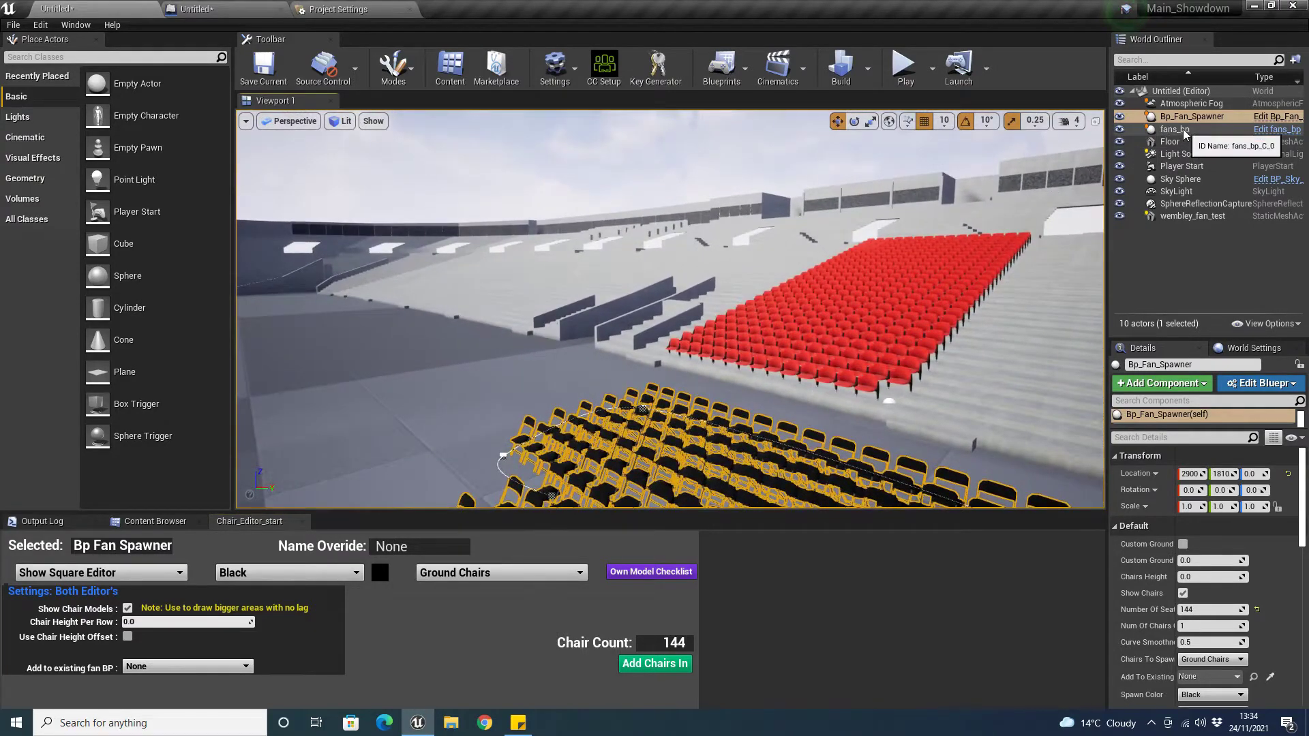
{"action": "right_click_drag", "start_coordinate": [1035, 208], "coordinate": [995, 235]}
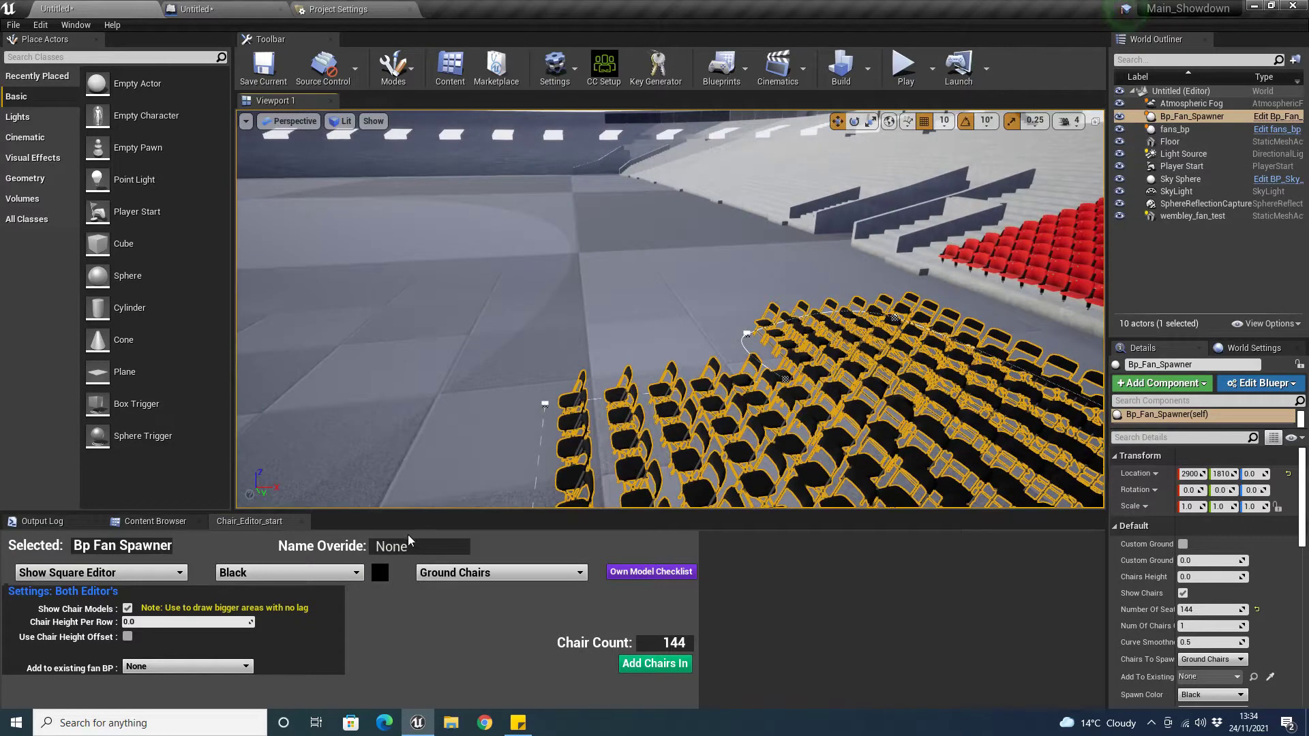
{"action": "right_click_drag", "start_coordinate": [626, 349], "coordinate": [682, 375]}
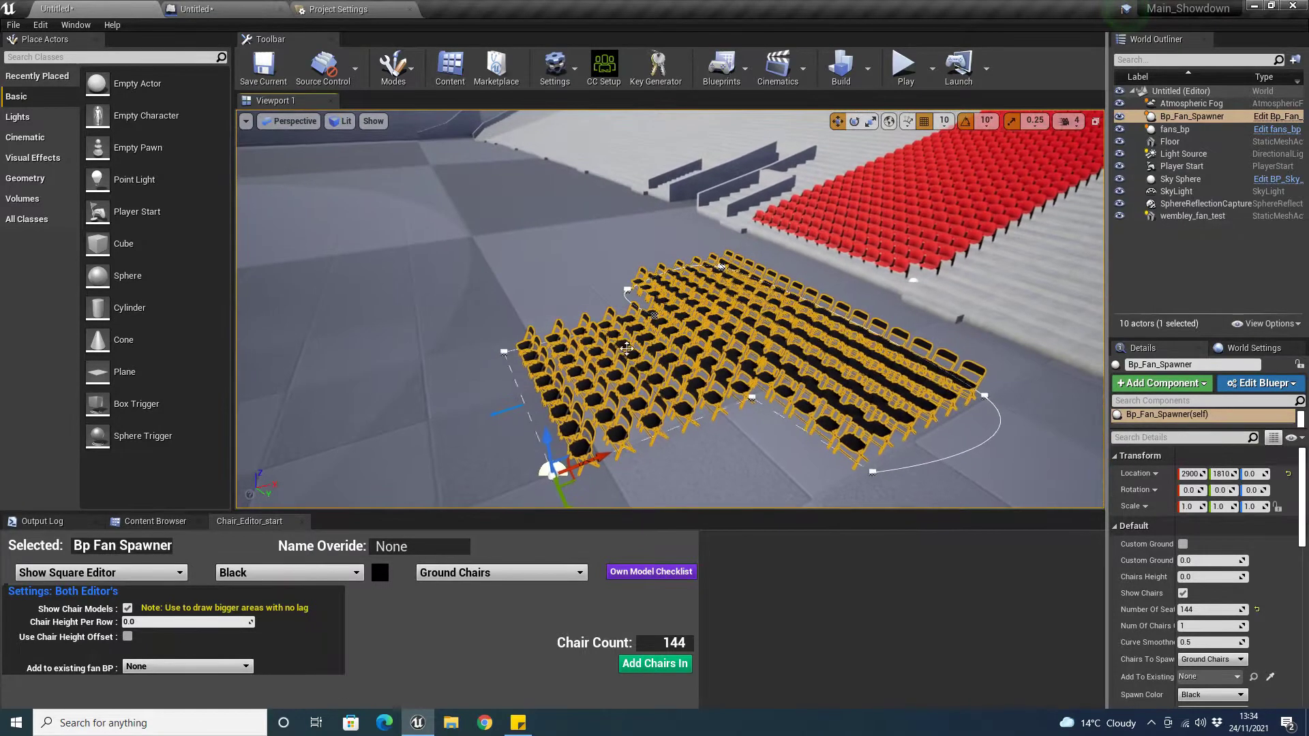
- Hide the fan spawner's chair models to reveal the area outline, and show them again
{"action": "left_click", "coordinate": [127, 609]}
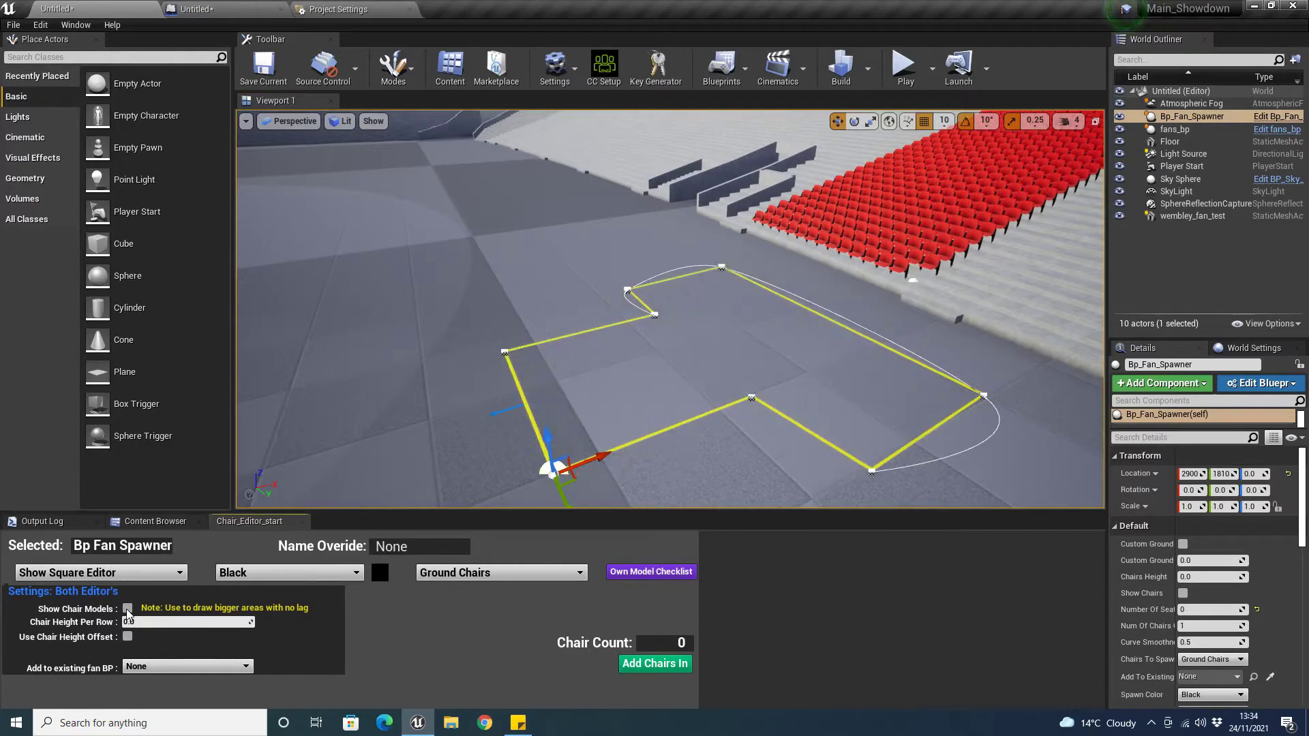
{"action": "left_click", "coordinate": [127, 608]}
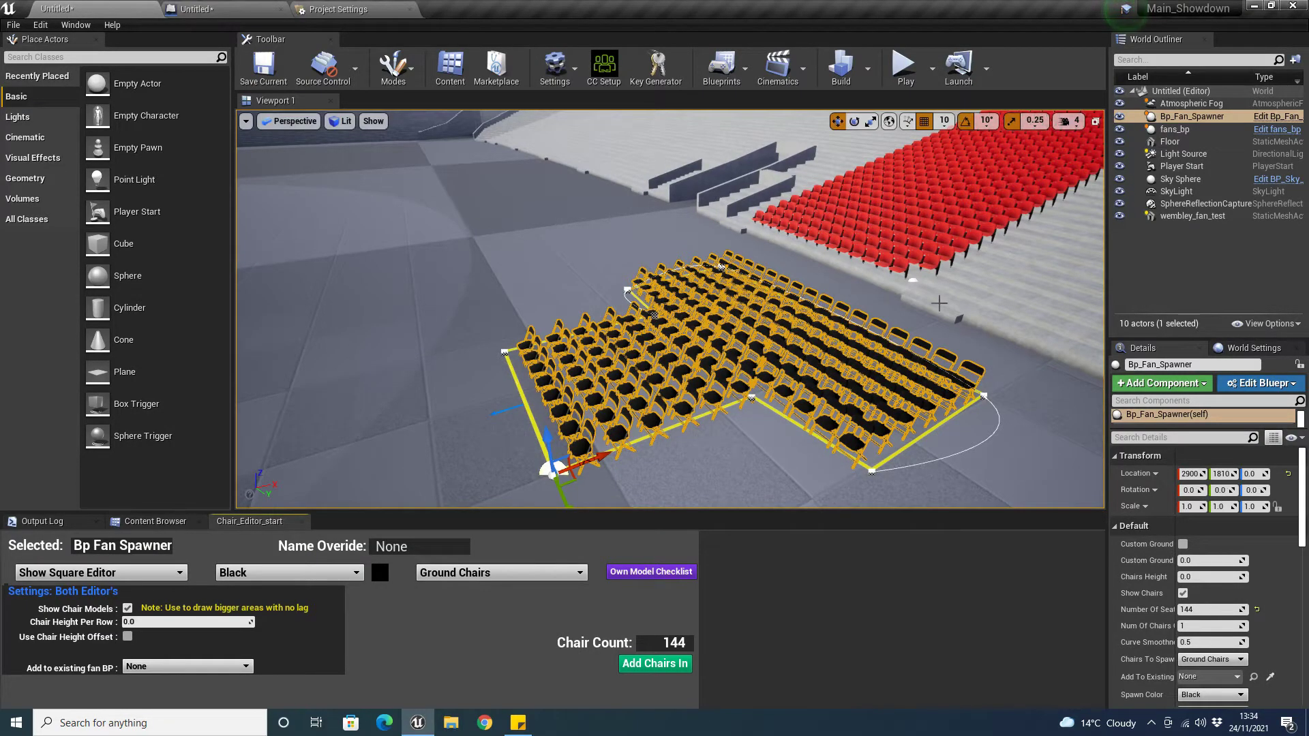
- Move the outer corner point of the T-shaped chair area outward towards the stand
{"action": "right_click_drag", "start_coordinate": [937, 307], "coordinate": [866, 333]}
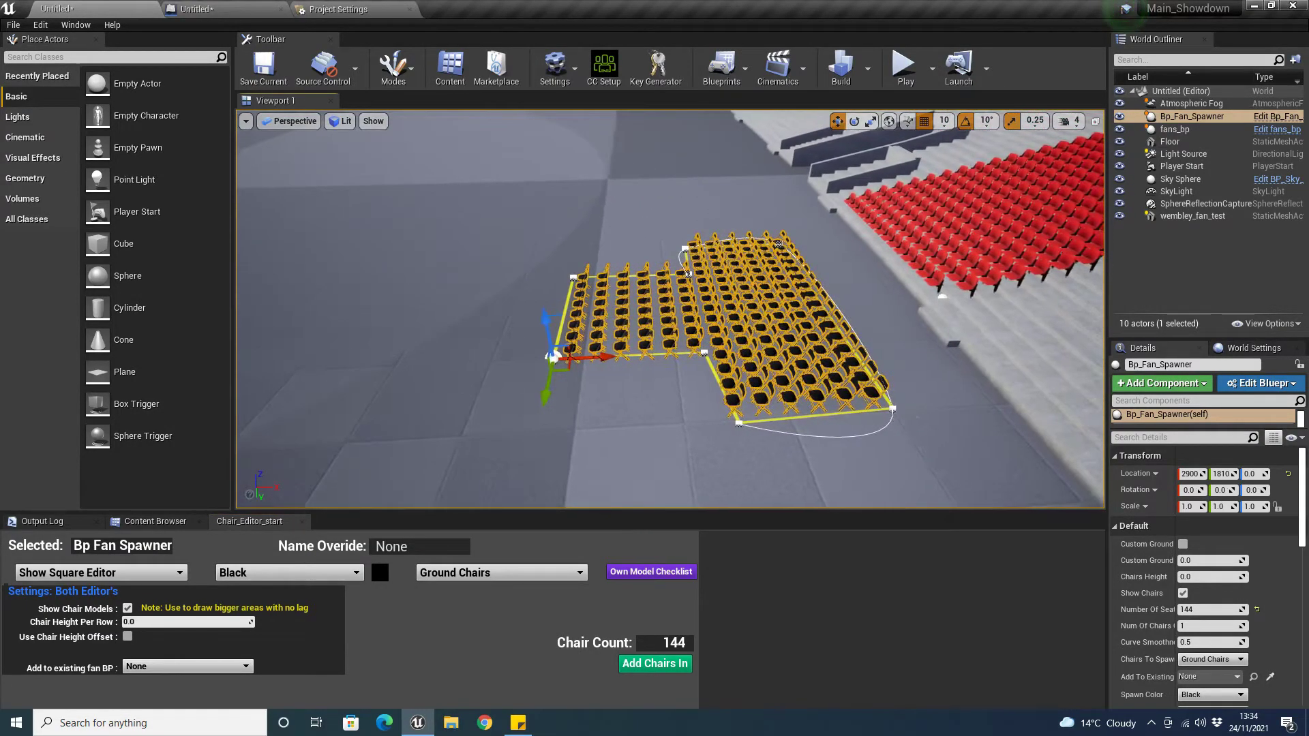
{"action": "left_click", "coordinate": [892, 409]}
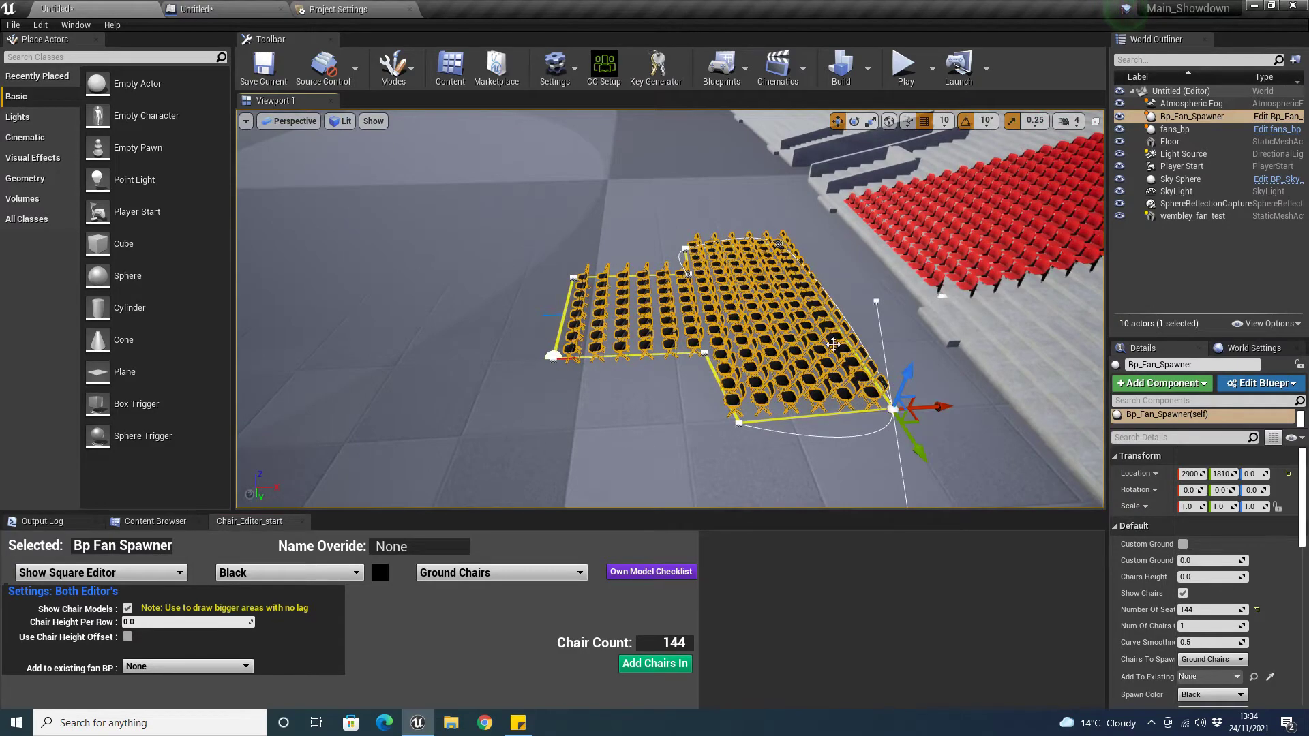
{"action": "right_click_drag", "start_coordinate": [832, 344], "coordinate": [846, 371]}
{"action": "right_click_drag", "start_coordinate": [914, 450], "coordinate": [739, 306]}
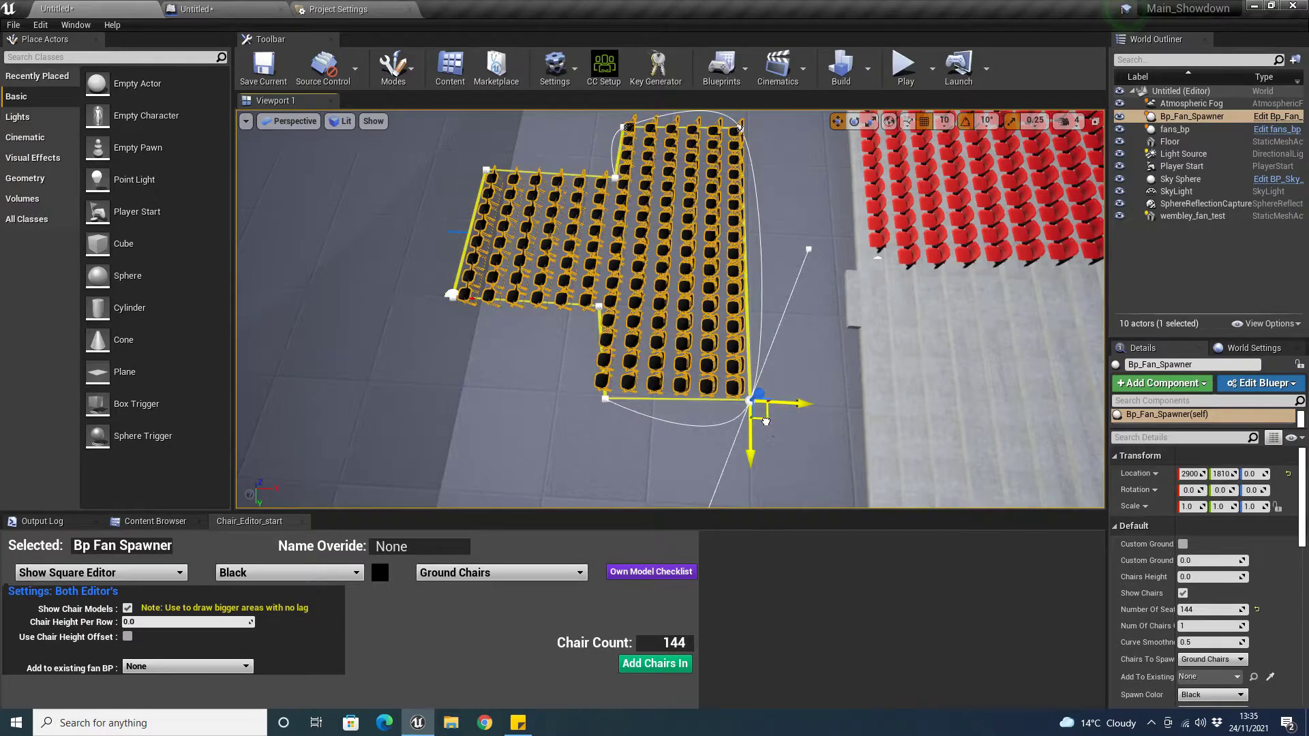
{"action": "left_click_drag", "start_coordinate": [765, 422], "coordinate": [815, 431]}
{"action": "mouse_move", "coordinate": [686, 274]}
{"action": "right_mouse_down"}
{"action": "mouse_move", "coordinate": [757, 276]}
{"action": "mouse_move", "coordinate": [672, 276]}
{"action": "right_mouse_up"}
- Toggle Show Chair Models off and on for the widened chair area, ending with the chairs displayed
{"action": "left_click", "coordinate": [129, 611]}
{"action": "left_click", "coordinate": [127, 608]}
{"action": "right_click_drag", "start_coordinate": [614, 341], "coordinate": [600, 354]}
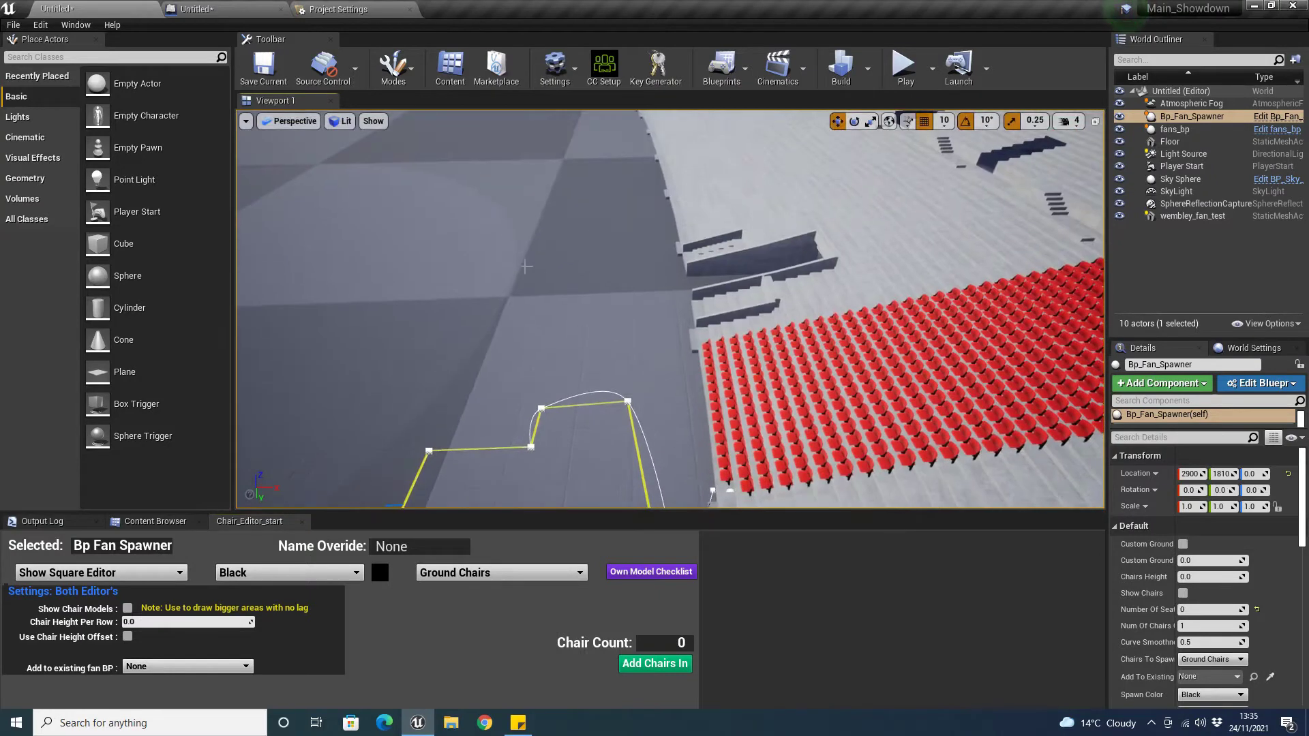
{"action": "left_click", "coordinate": [128, 608]}
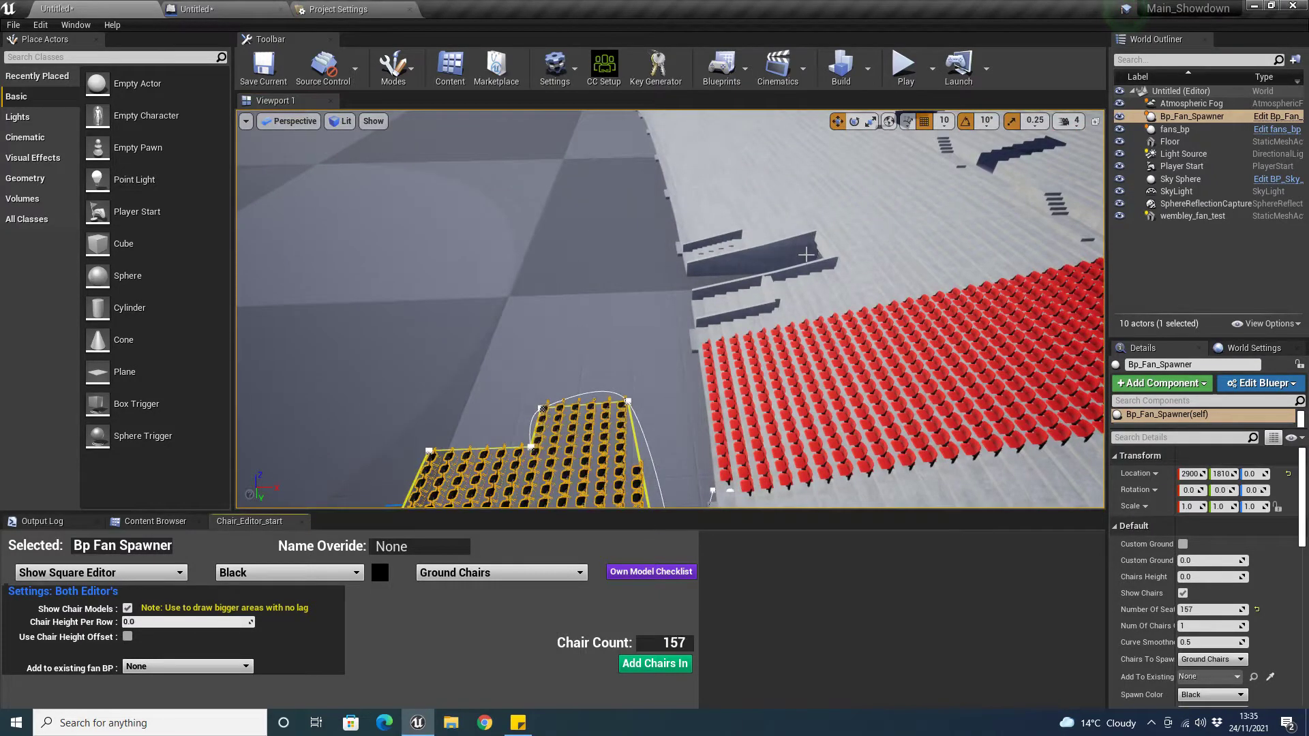
- Switch the chair editor to Show Line Editor and return it to Show Square Editor
{"action": "right_click_drag", "start_coordinate": [708, 288], "coordinate": [901, 288]}
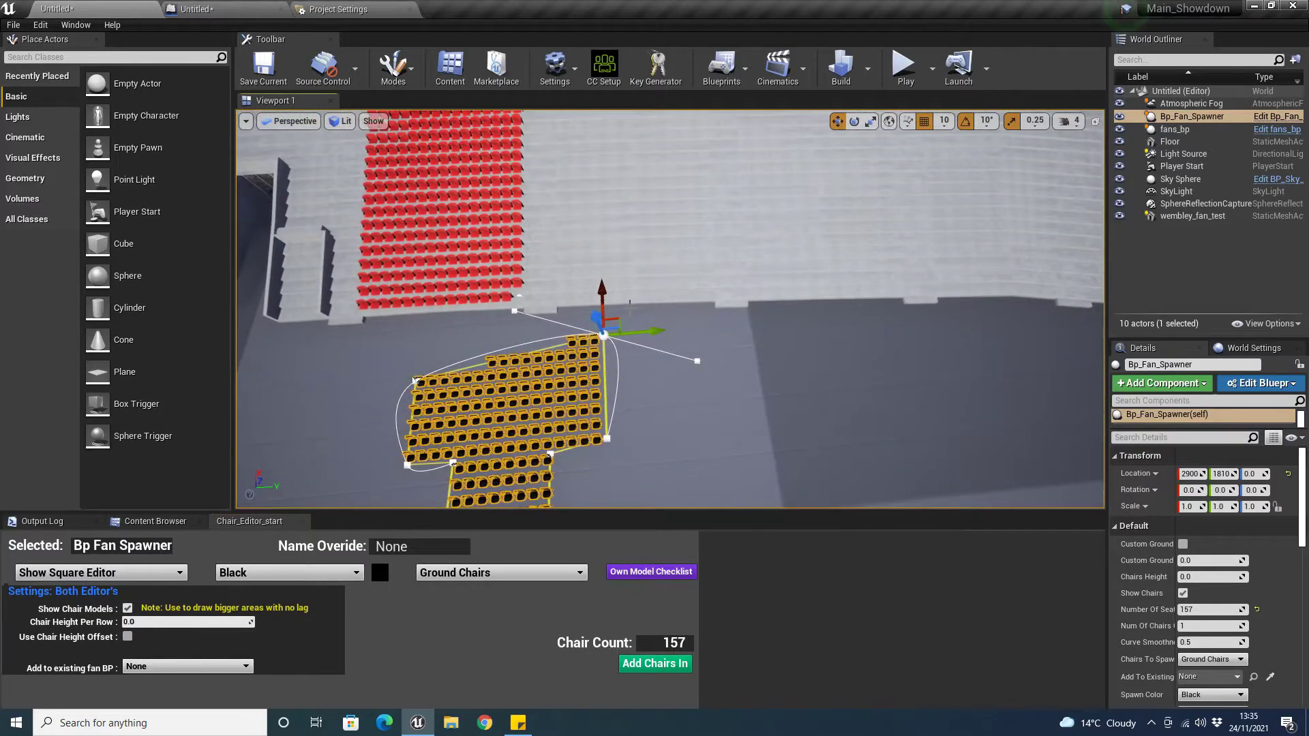
{"action": "right_click_drag", "start_coordinate": [597, 335], "coordinate": [903, 391]}
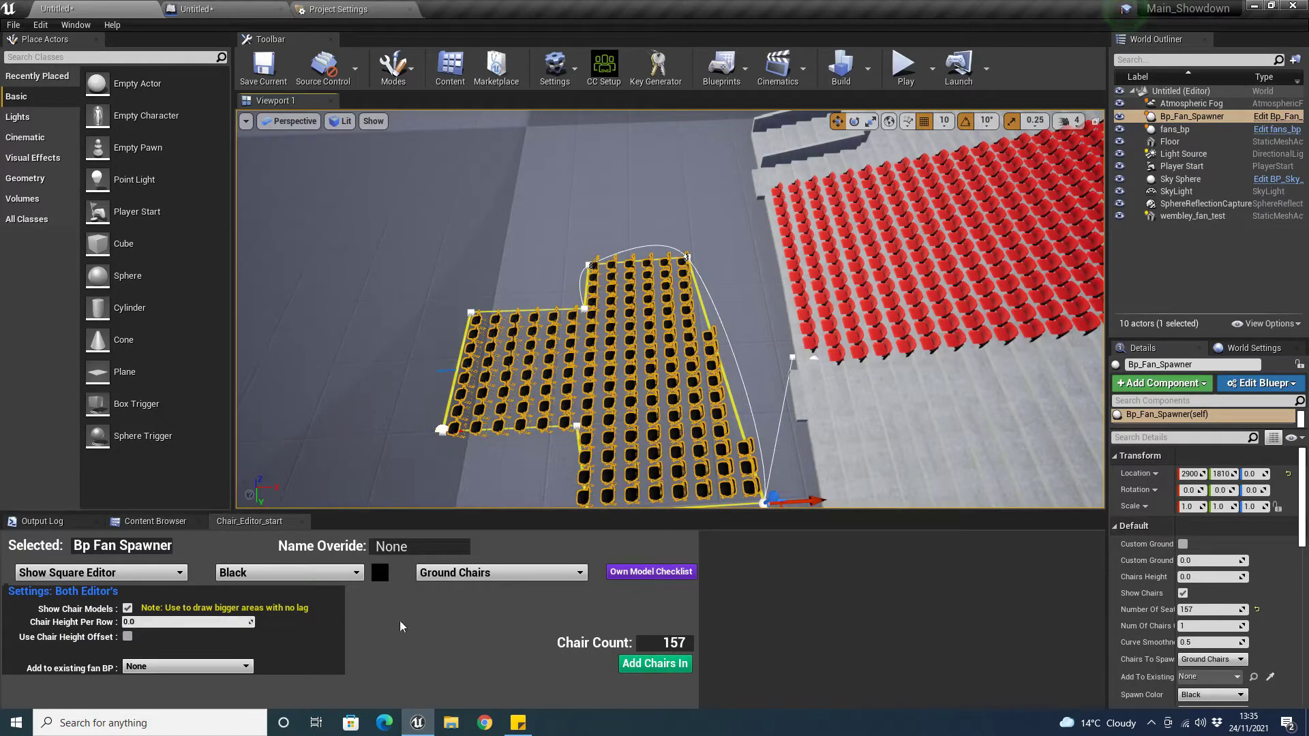
{"action": "right_click_drag", "start_coordinate": [668, 307], "coordinate": [753, 317]}
{"action": "right_click_drag", "start_coordinate": [654, 341], "coordinate": [740, 307]}
{"action": "right_click_drag", "start_coordinate": [480, 469], "coordinate": [479, 469]}
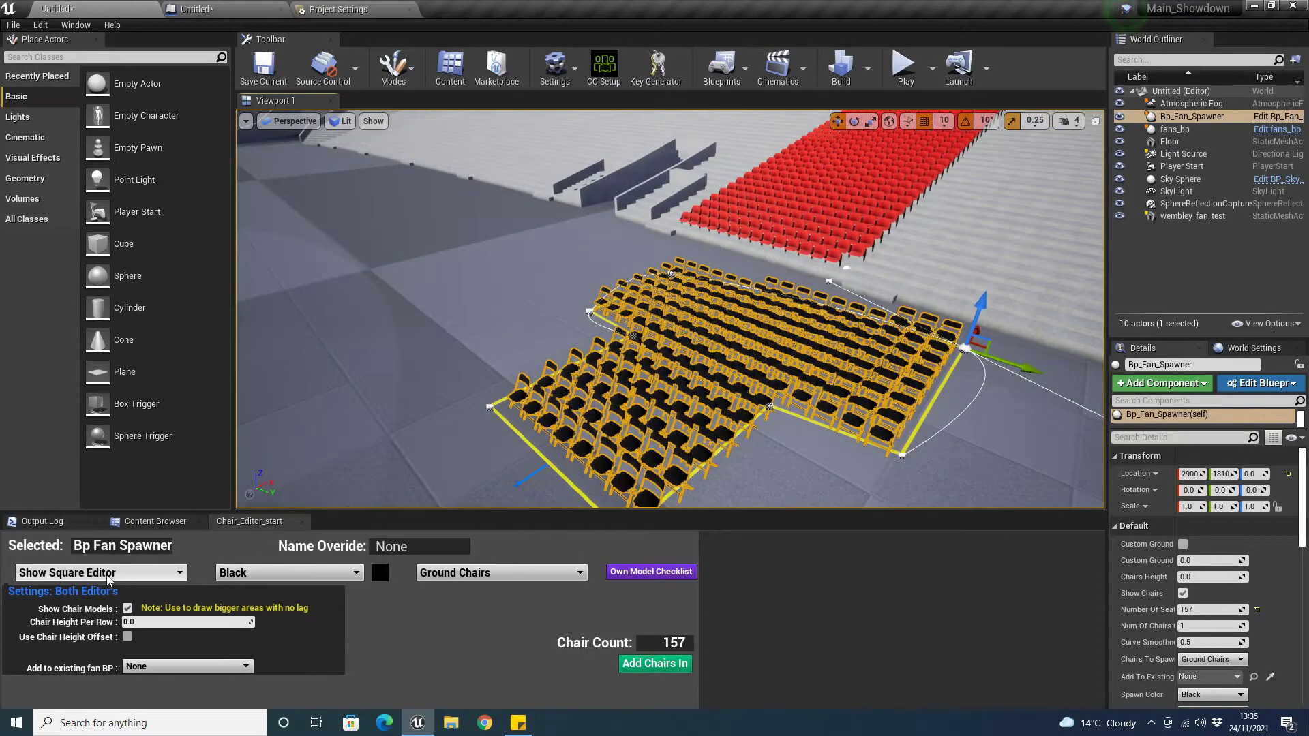
{"action": "left_click", "coordinate": [38, 578]}
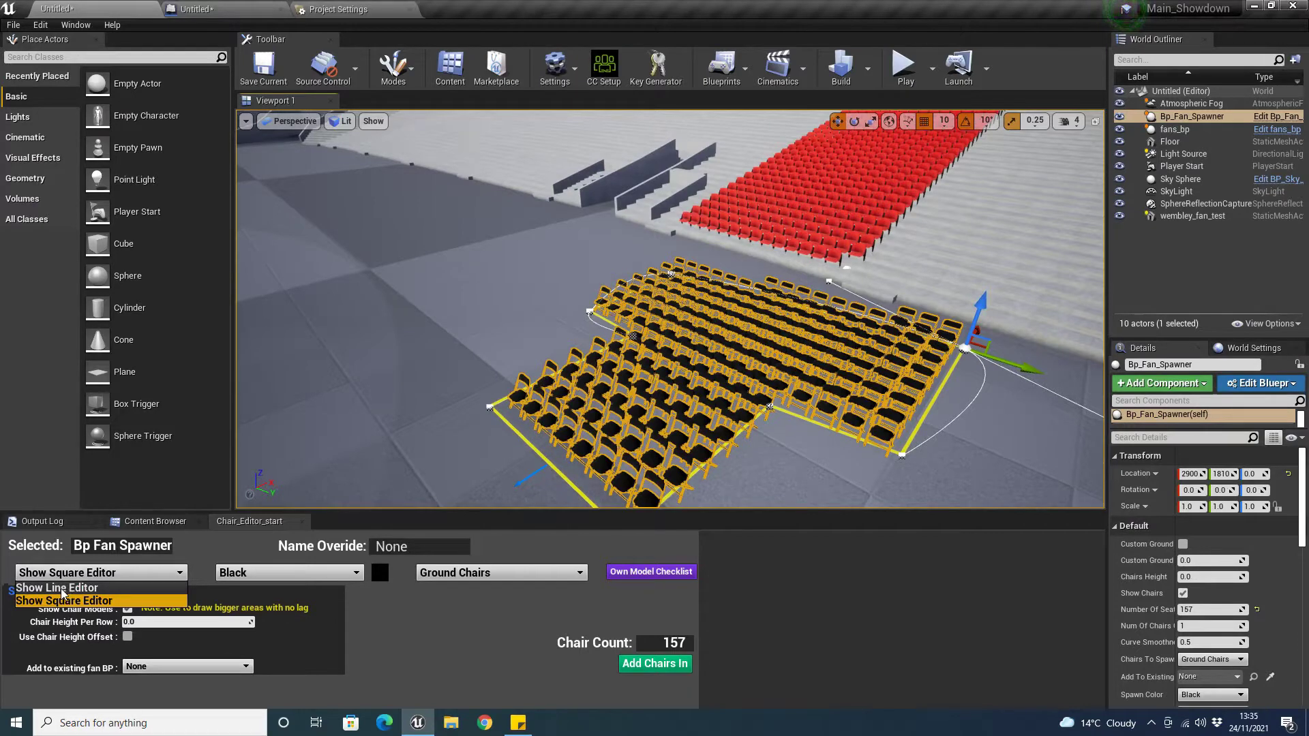
{"action": "left_click", "coordinate": [61, 589]}
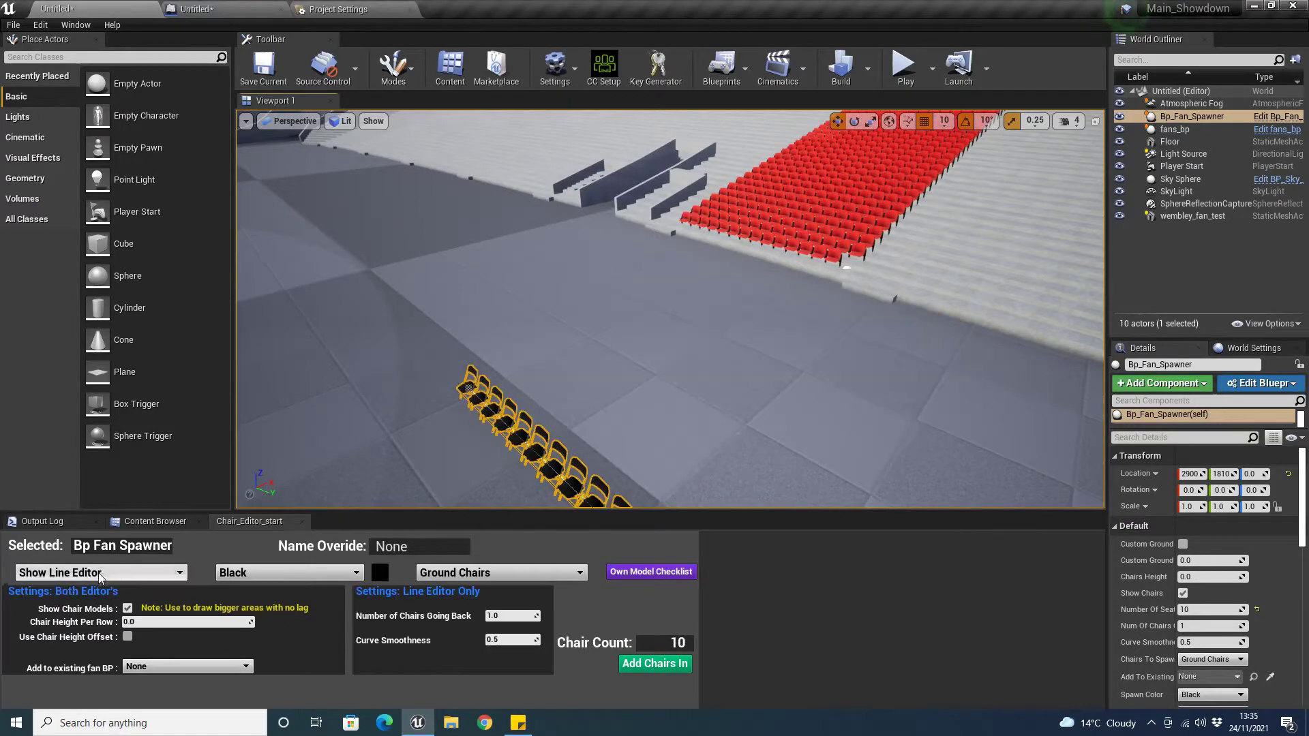
{"action": "left_click", "coordinate": [100, 575]}
{"action": "left_click", "coordinate": [63, 600]}
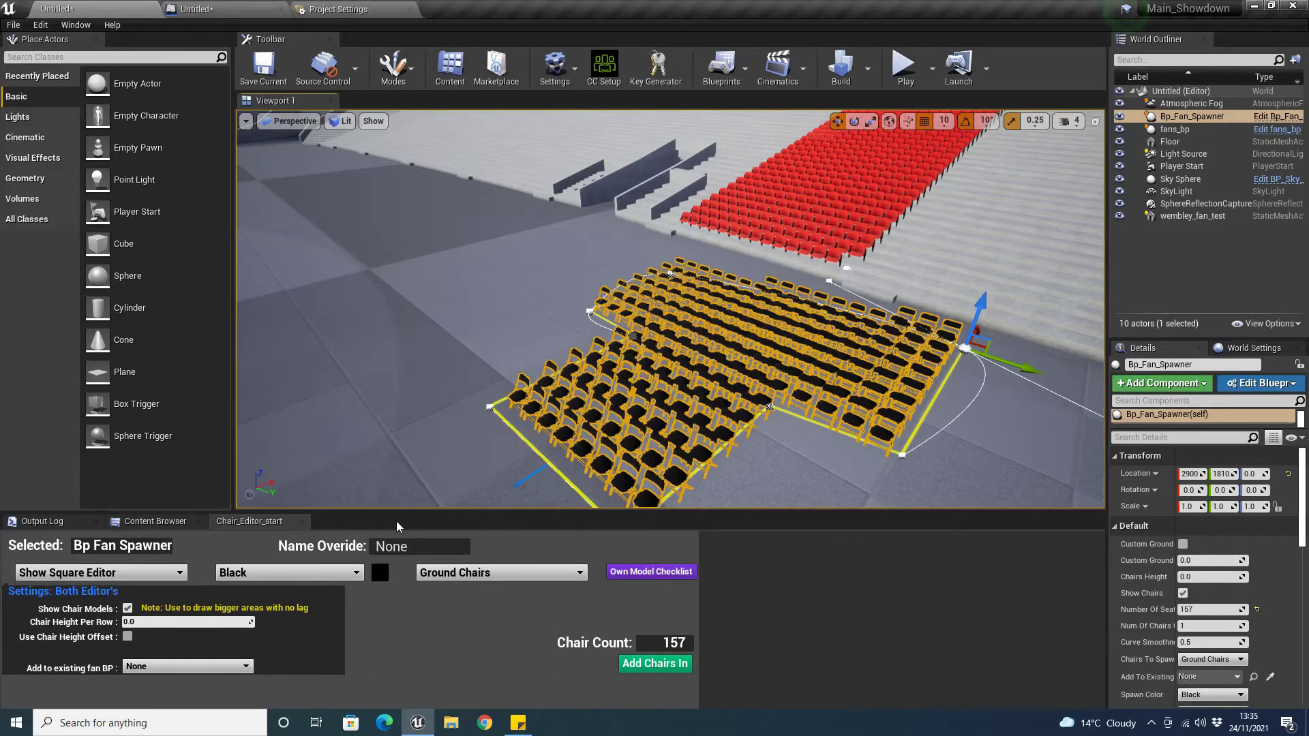
- Try Green as the ground chairs' colour and change it to Red
{"action": "right_click_drag", "start_coordinate": [670, 308], "coordinate": [777, 297]}
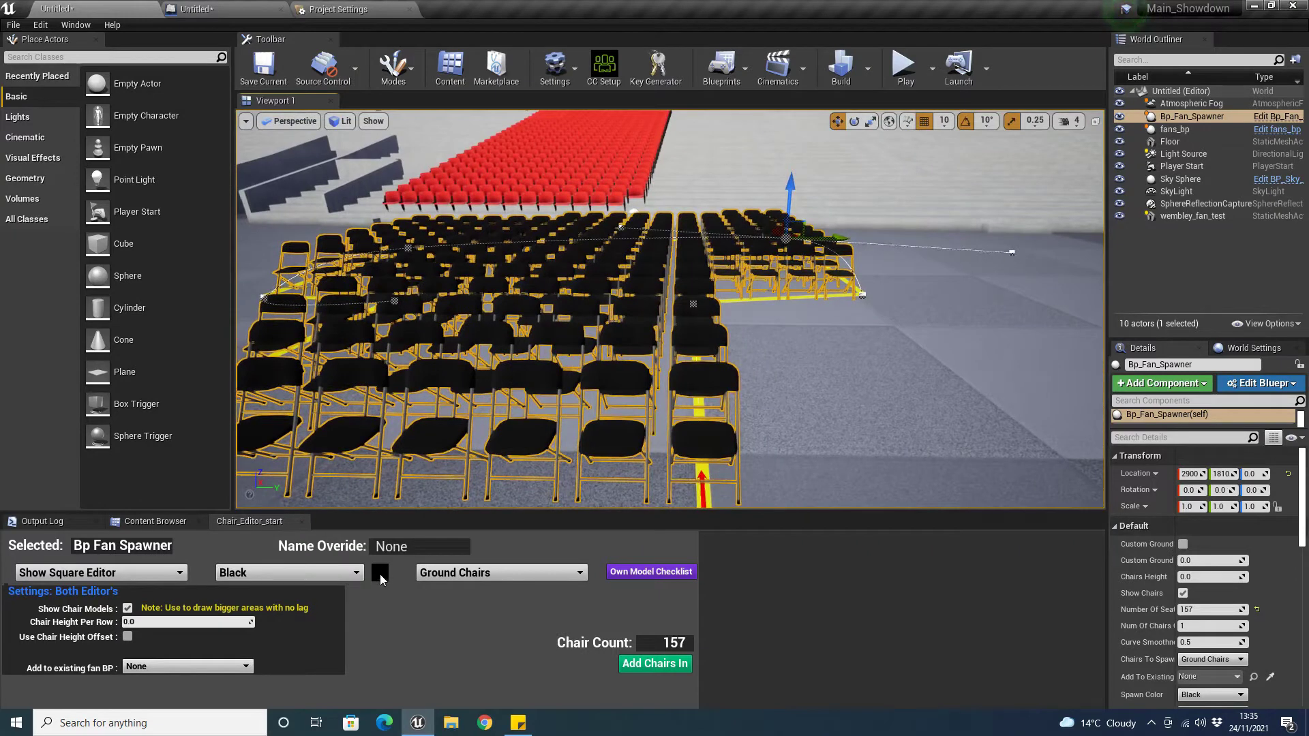
{"action": "left_click", "coordinate": [344, 574]}
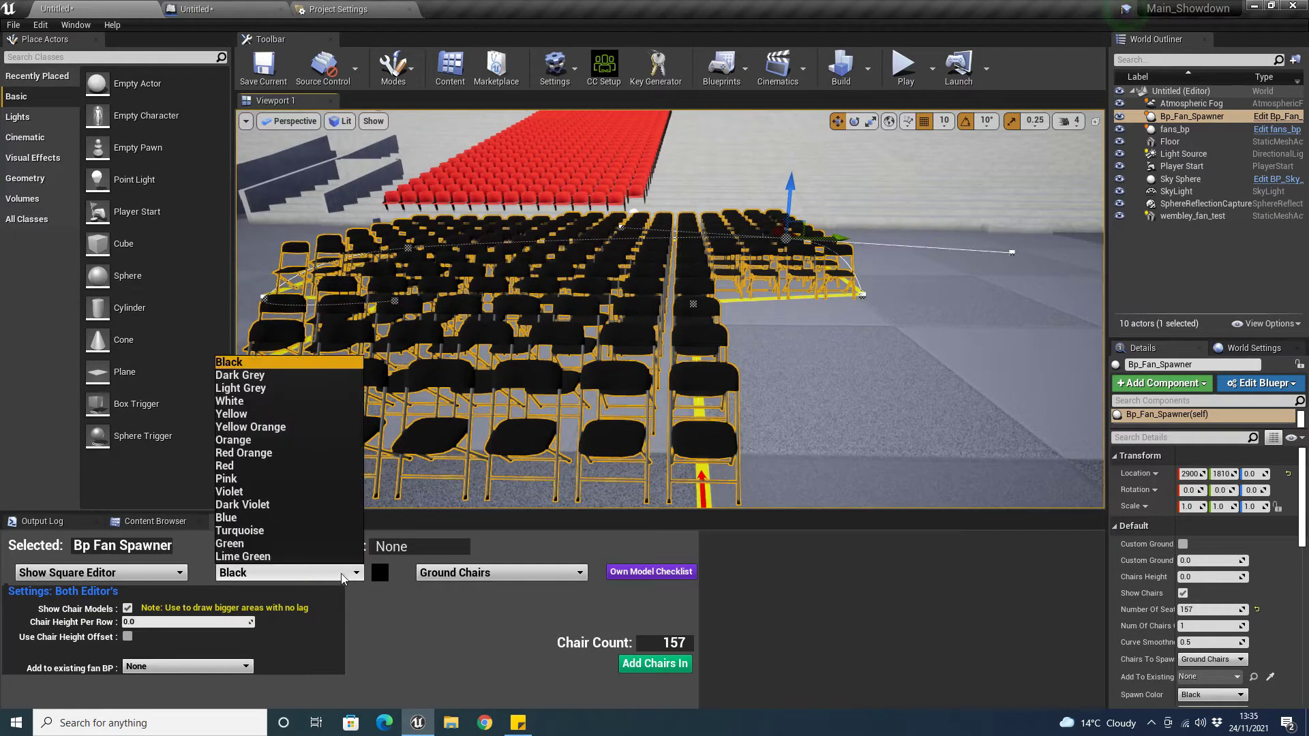
{"action": "left_click", "coordinate": [321, 544]}
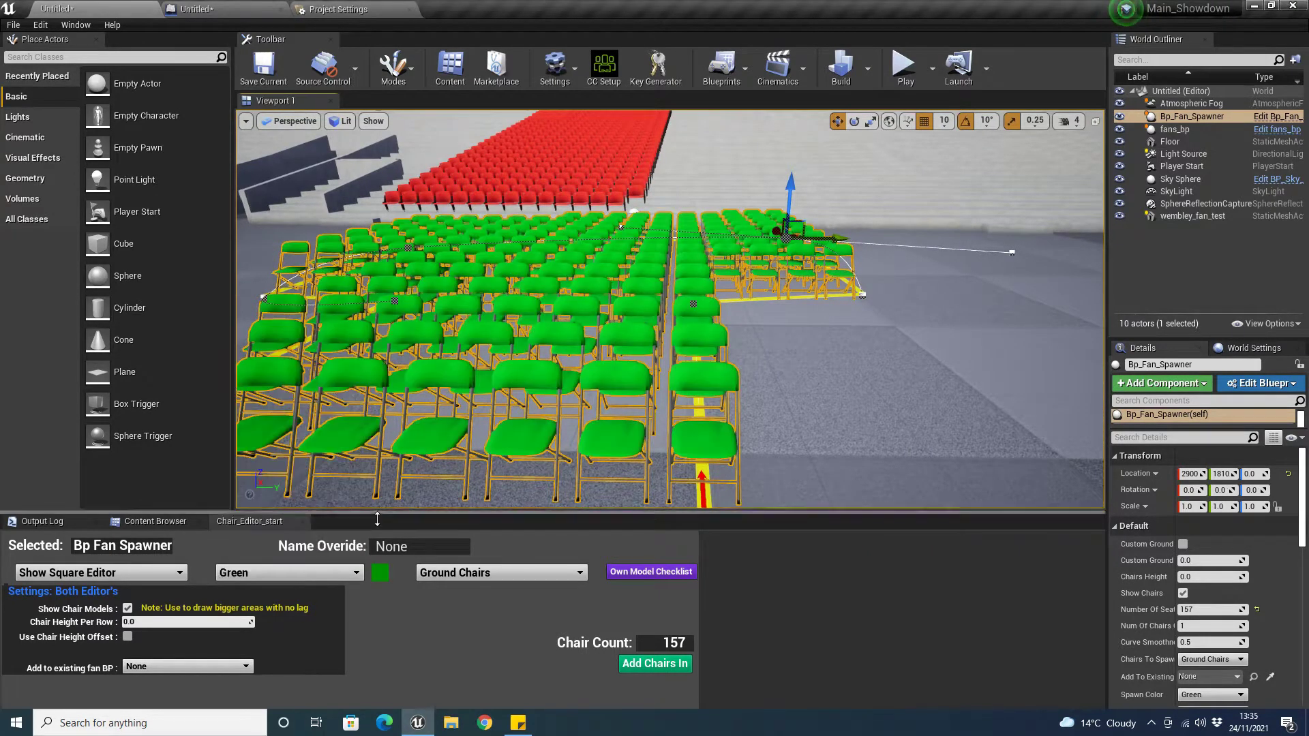
{"action": "left_click", "coordinate": [307, 573]}
{"action": "left_click", "coordinate": [300, 466]}
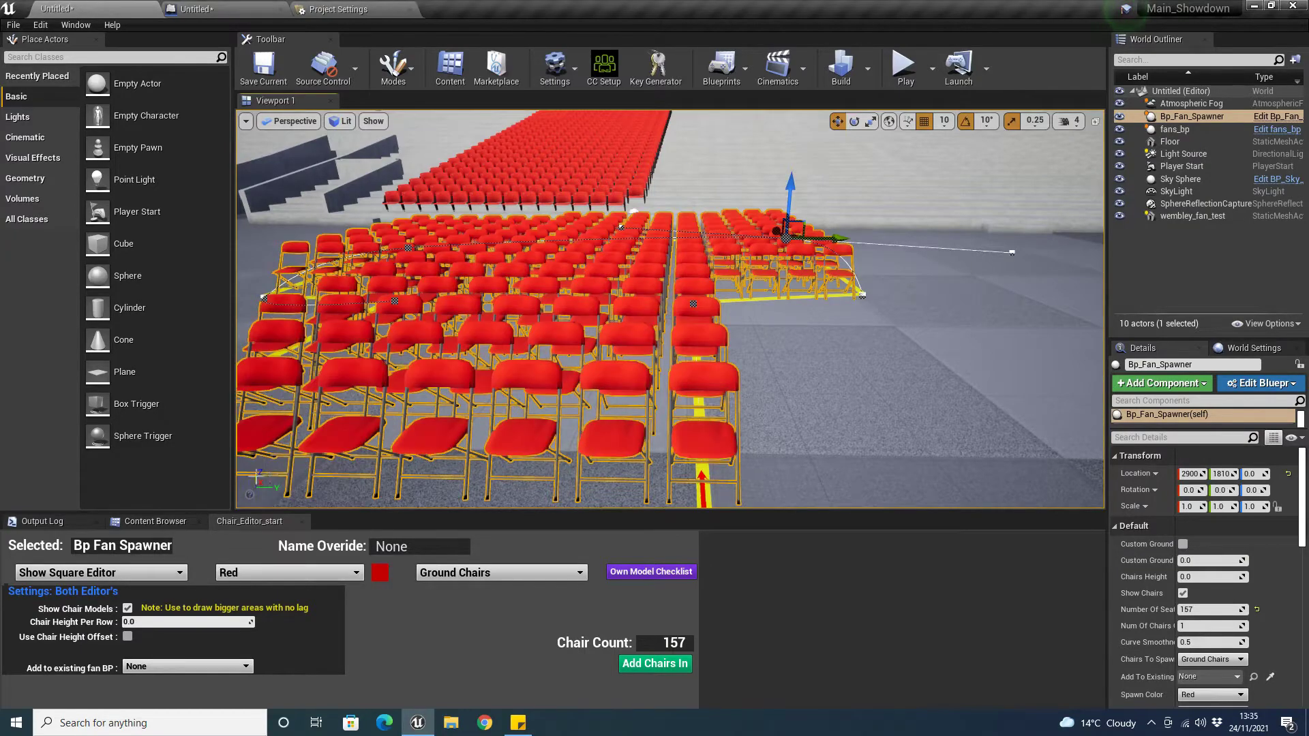
- Examine the red ground chairs together with the red seats in the stand
{"action": "mouse_move", "coordinate": [670, 309]}
{"action": "right_mouse_down"}
{"action": "mouse_move", "coordinate": [600, 211]}
{"action": "mouse_move", "coordinate": [593, 348]}
{"action": "mouse_move", "coordinate": [682, 321]}
{"action": "right_mouse_up"}
{"action": "right_click_drag", "start_coordinate": [564, 327], "coordinate": [547, 293]}
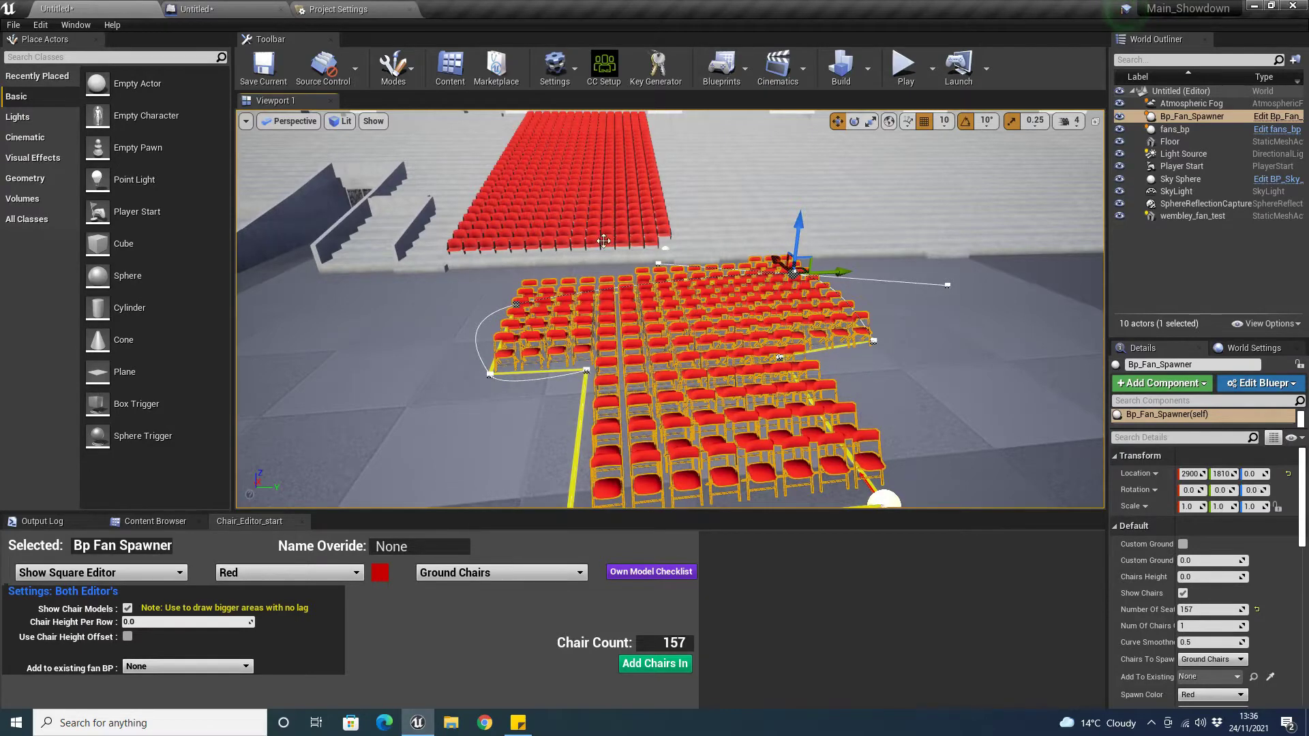
{"action": "right_click_drag", "start_coordinate": [566, 220], "coordinate": [590, 271]}
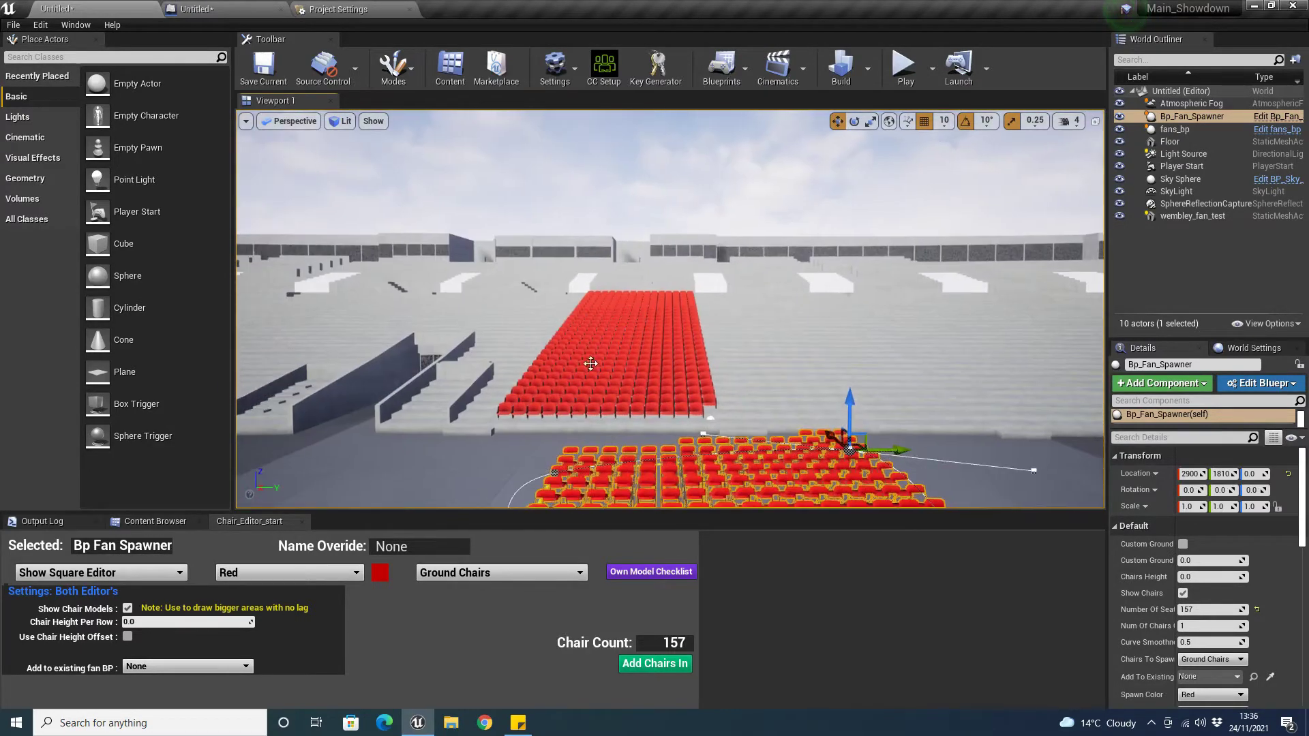
{"action": "right_click_drag", "start_coordinate": [713, 331], "coordinate": [491, 464]}
{"action": "right_click_drag", "start_coordinate": [641, 372], "coordinate": [634, 365]}
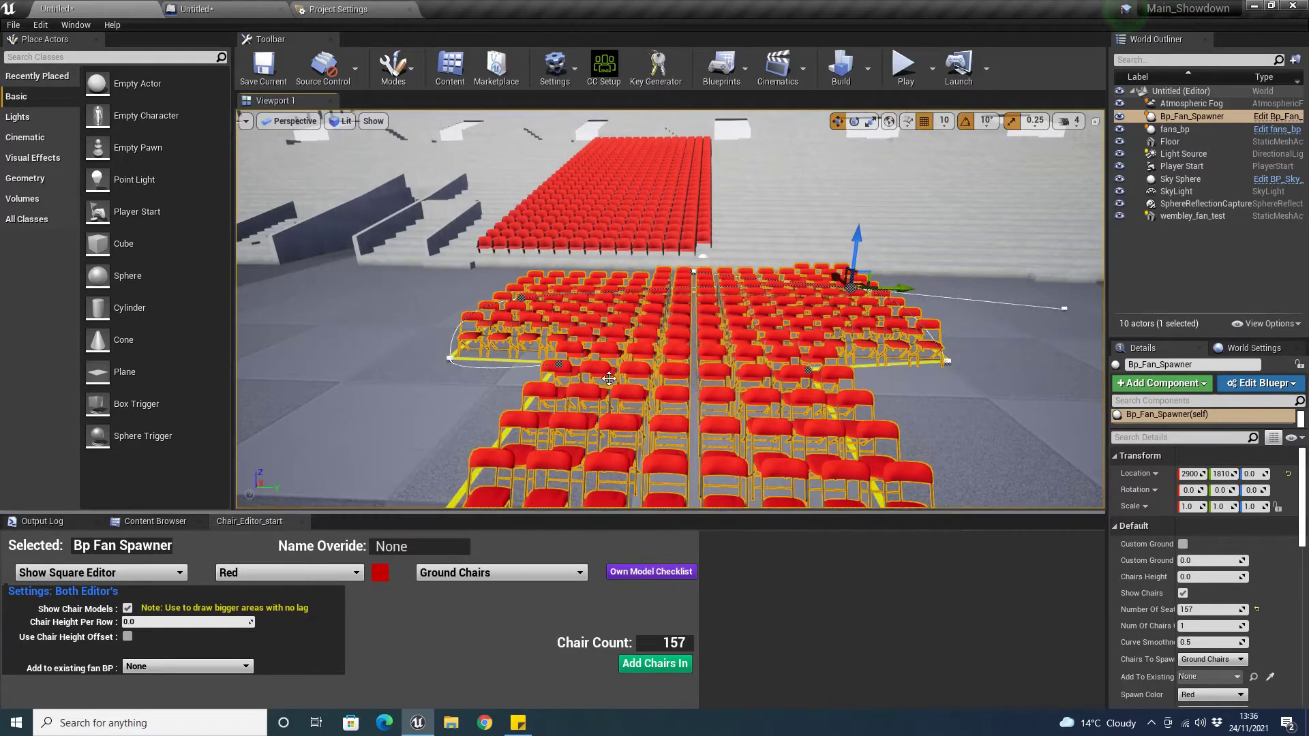
{"action": "key", "text": "s"}
{"action": "mouse_move", "coordinate": [609, 379]}
{"action": "right_mouse_down"}
{"action": "mouse_move", "coordinate": [716, 383]}
{"action": "mouse_move", "coordinate": [600, 386]}
{"action": "right_mouse_up"}
- Try the chair colours Violet and Red, and set the colour to Red Orange
{"action": "left_click", "coordinate": [292, 573]}
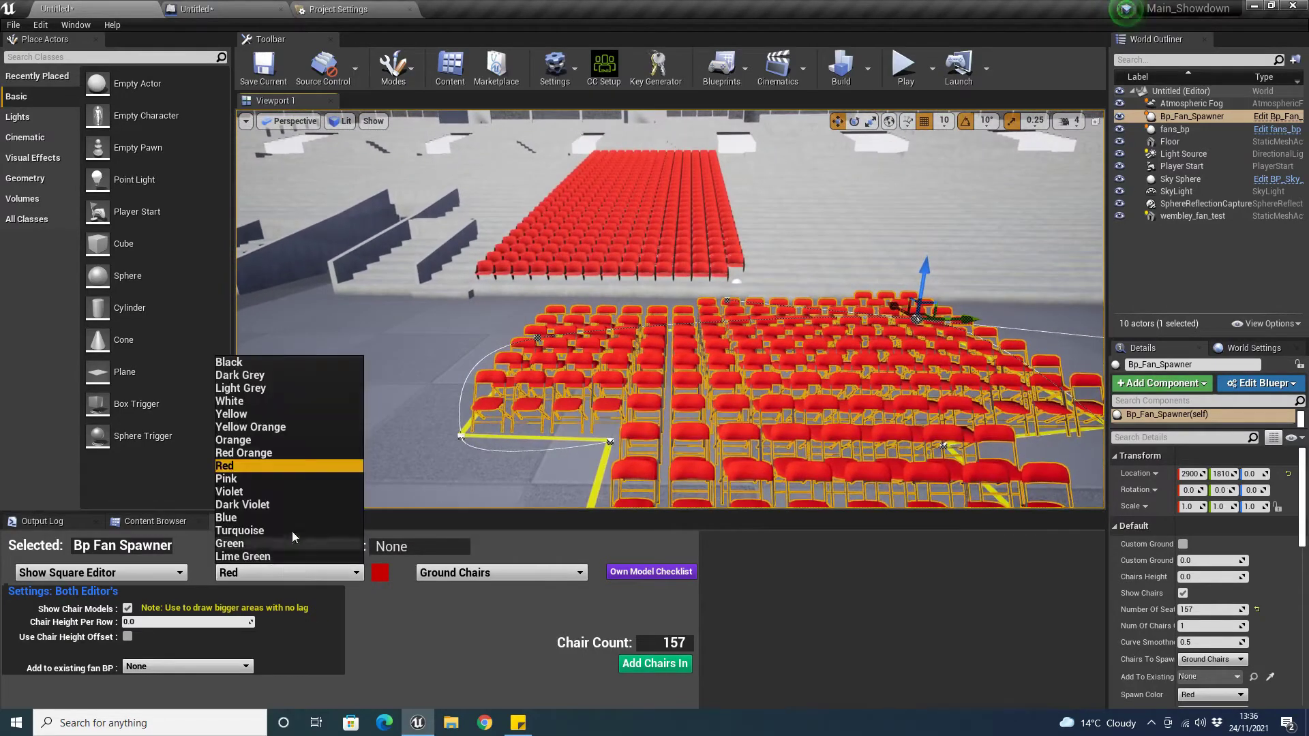
{"action": "left_click", "coordinate": [287, 492]}
{"action": "key", "text": "w"}
{"action": "right_click_drag", "start_coordinate": [409, 423], "coordinate": [437, 433]}
{"action": "left_click", "coordinate": [293, 572]}
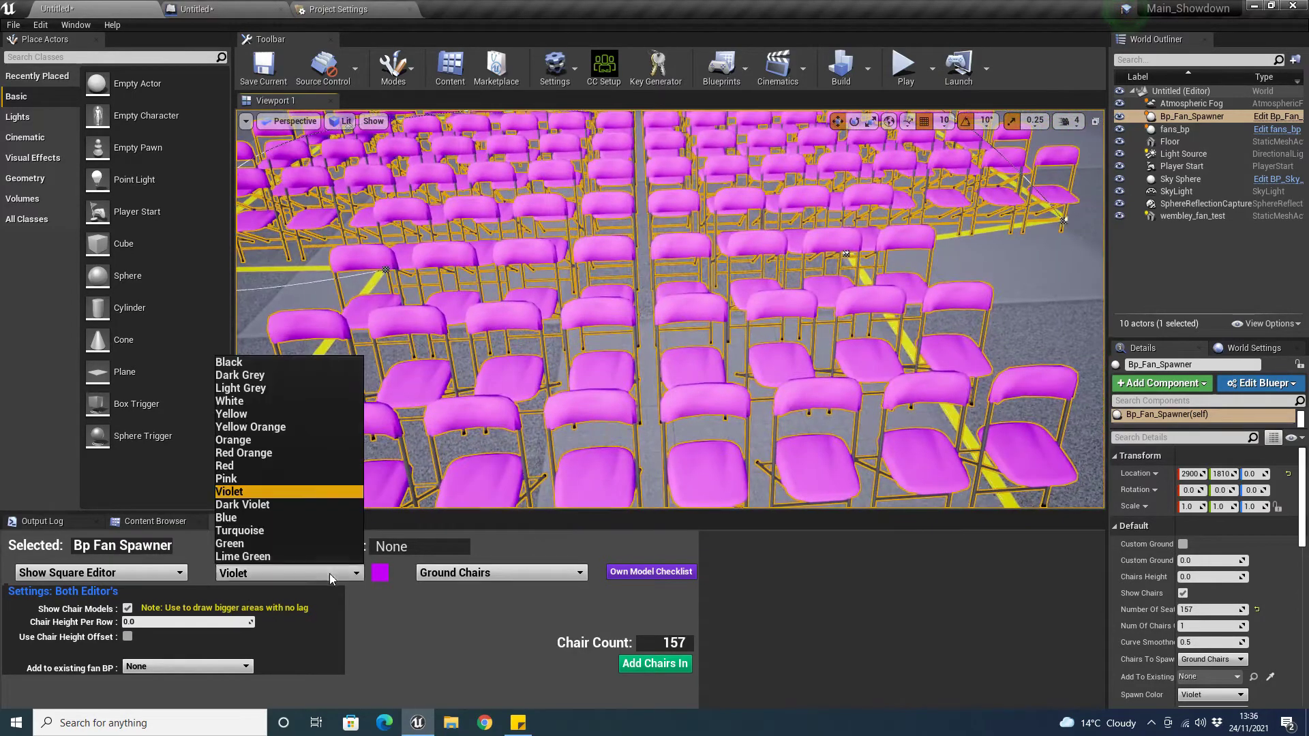
{"action": "left_click", "coordinate": [255, 465]}
{"action": "left_click", "coordinate": [259, 573]}
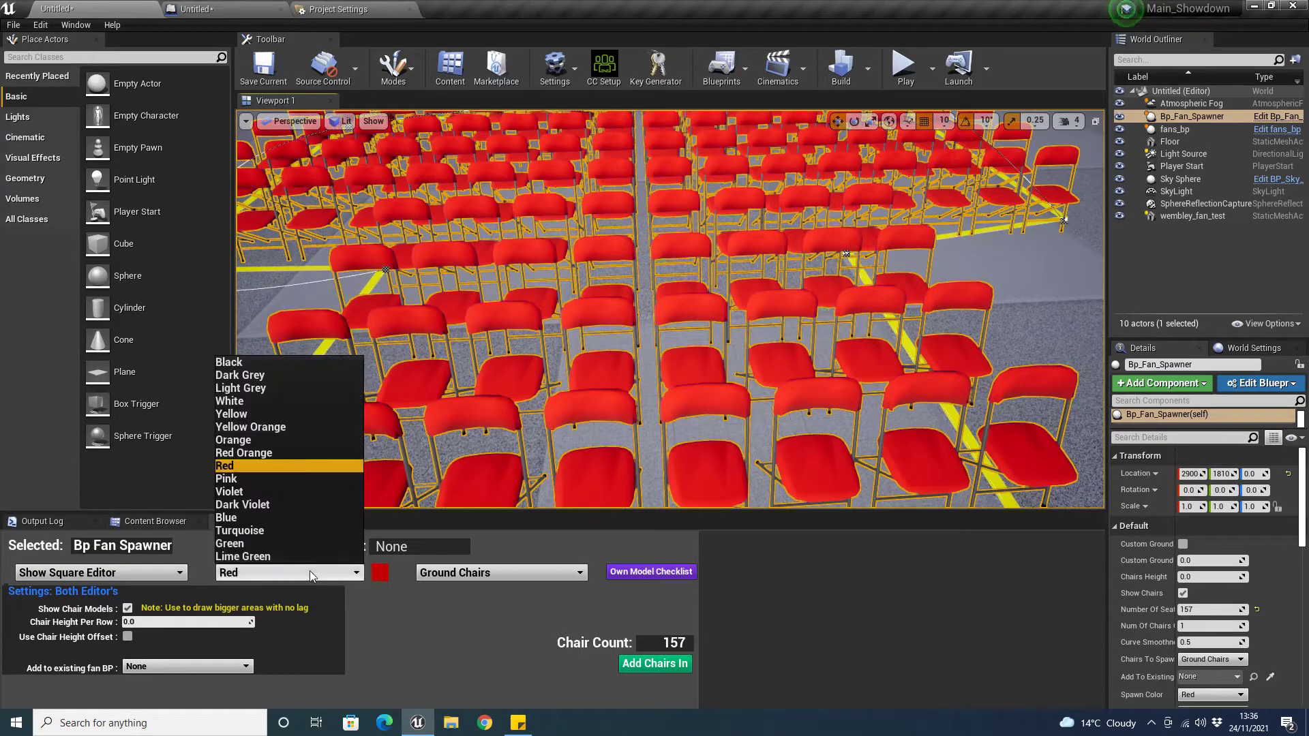
{"action": "left_click", "coordinate": [254, 454]}
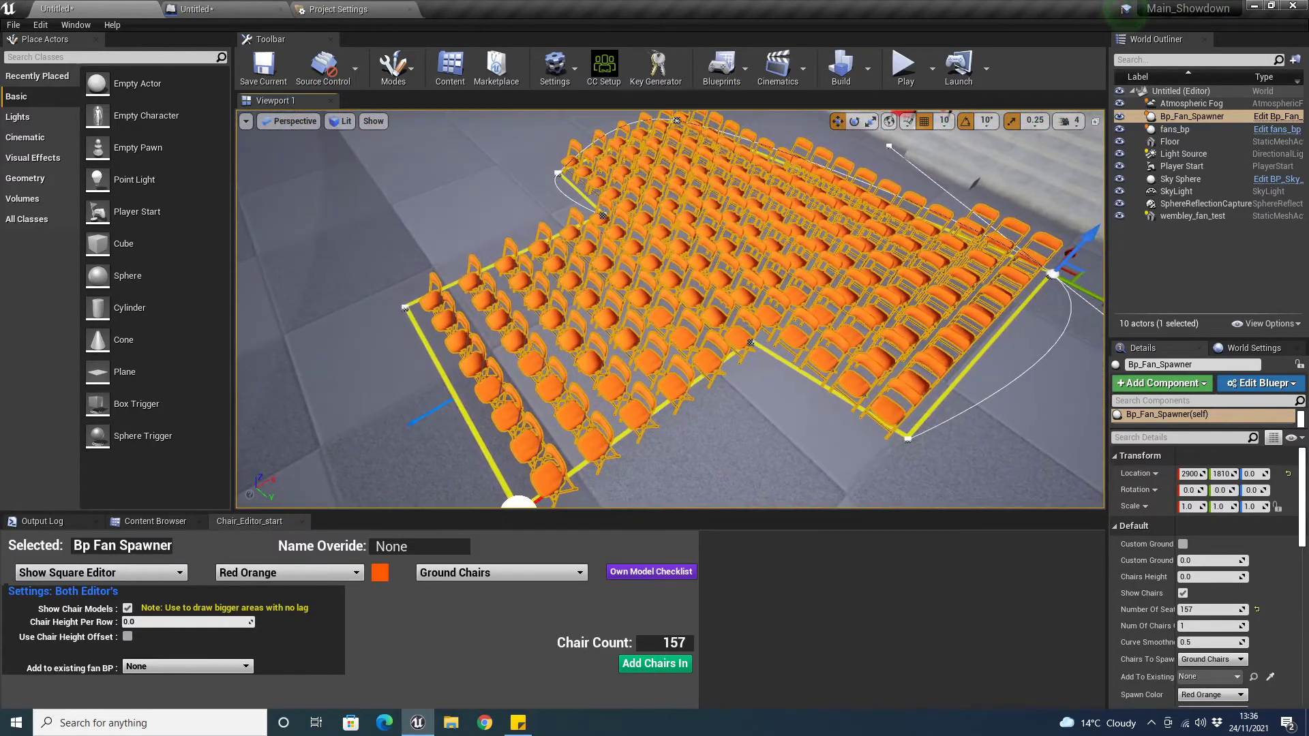
- Delete the four spline points forming the wide end of the T, reducing the chair area to a four-point rectangular block
{"action": "left_click", "coordinate": [907, 439]}
{"action": "key", "text": "Delete"}
{"action": "left_click", "coordinate": [1040, 264]}
{"action": "key", "text": "Delete"}
{"action": "right_click_drag", "start_coordinate": [709, 301], "coordinate": [589, 310]}
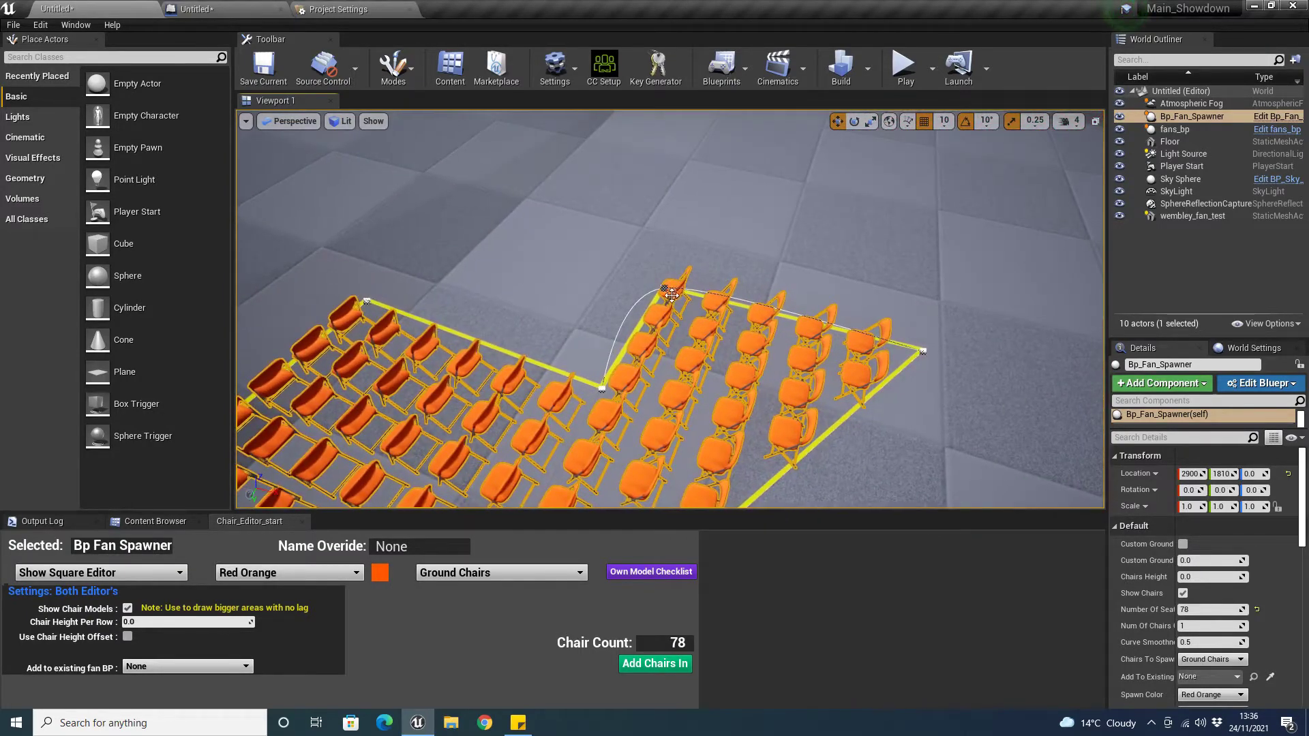
{"action": "key", "text": "Delete"}
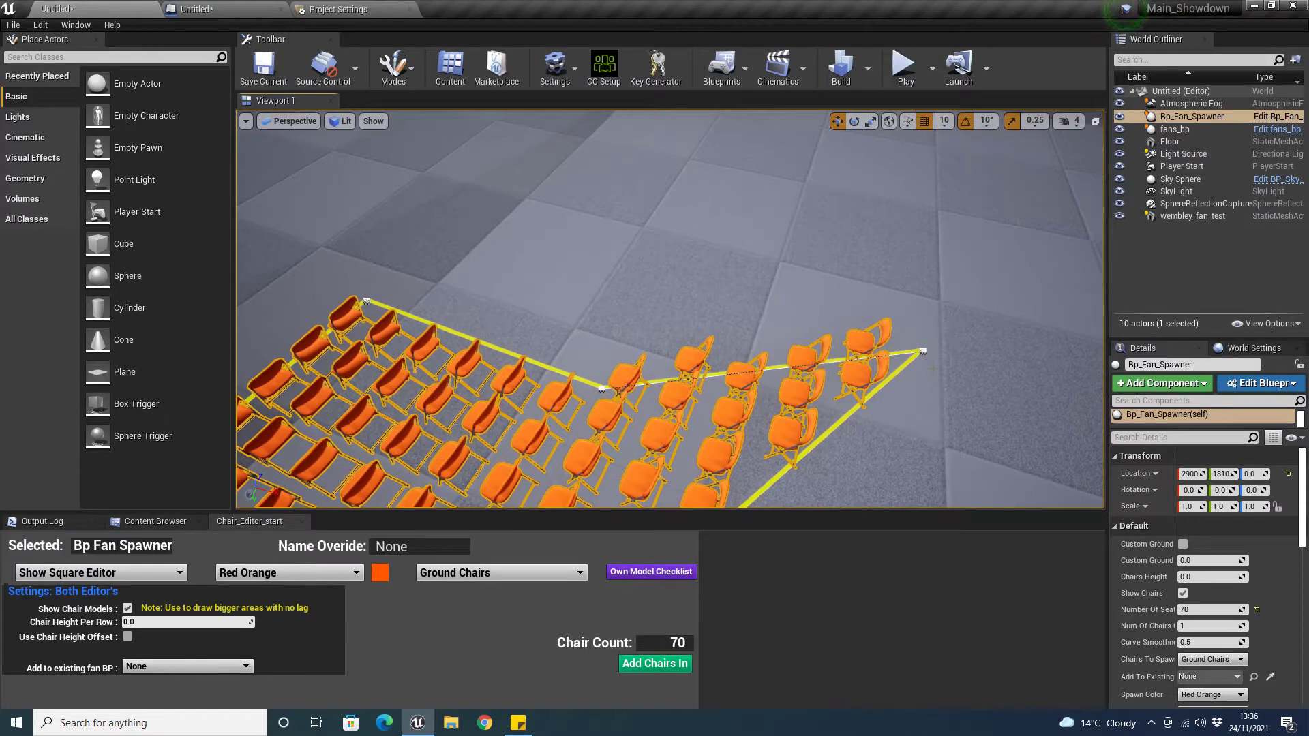
{"action": "left_click", "coordinate": [924, 352]}
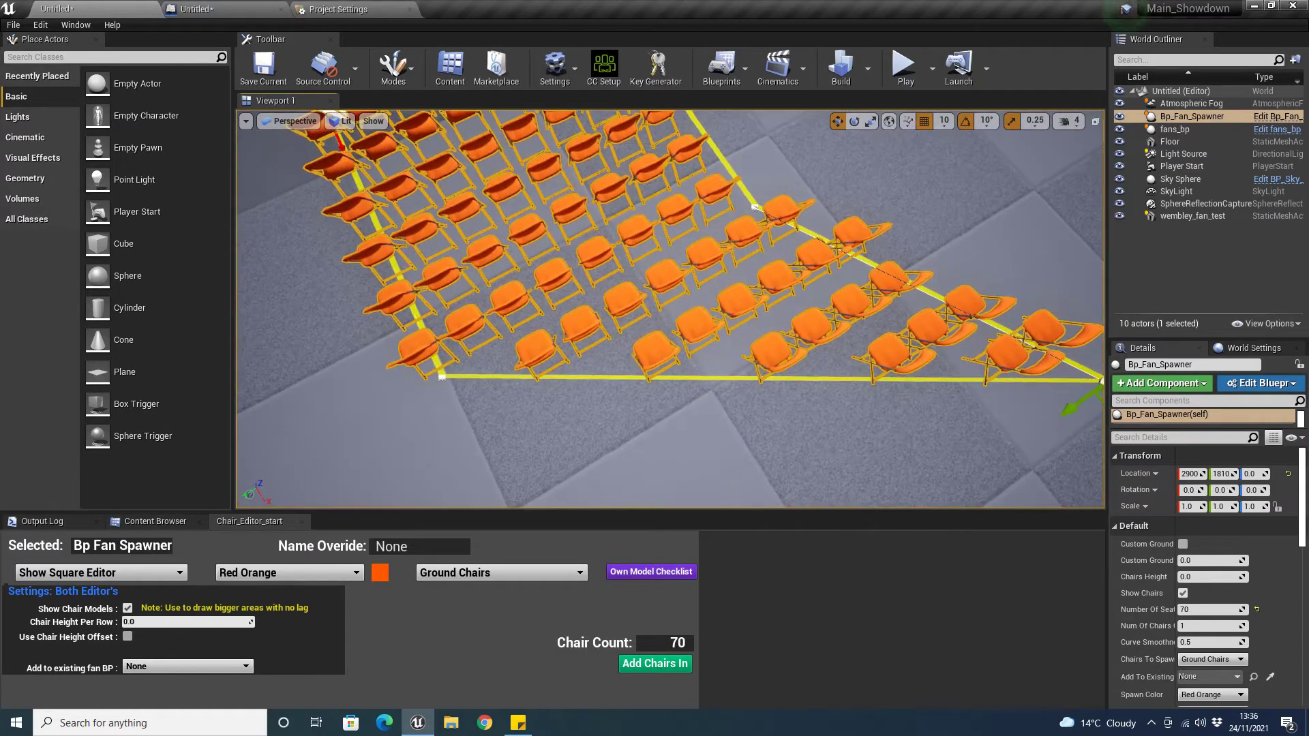
{"action": "right_click_drag", "start_coordinate": [954, 252], "coordinate": [967, 249]}
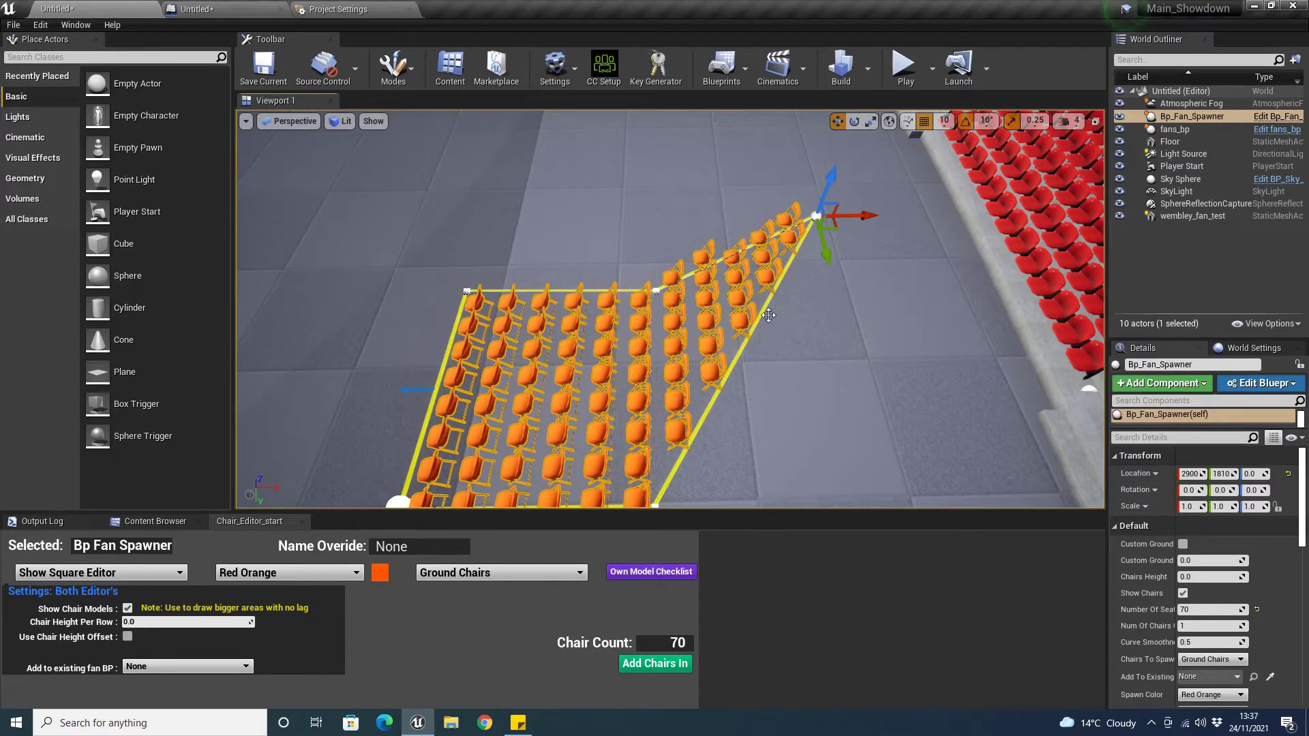
{"action": "key", "text": "Delete"}
{"action": "left_click_drag", "start_coordinate": [750, 307], "coordinate": [913, 348], "text": "alt"}
{"action": "right_click_drag", "start_coordinate": [675, 307], "coordinate": [563, 432]}
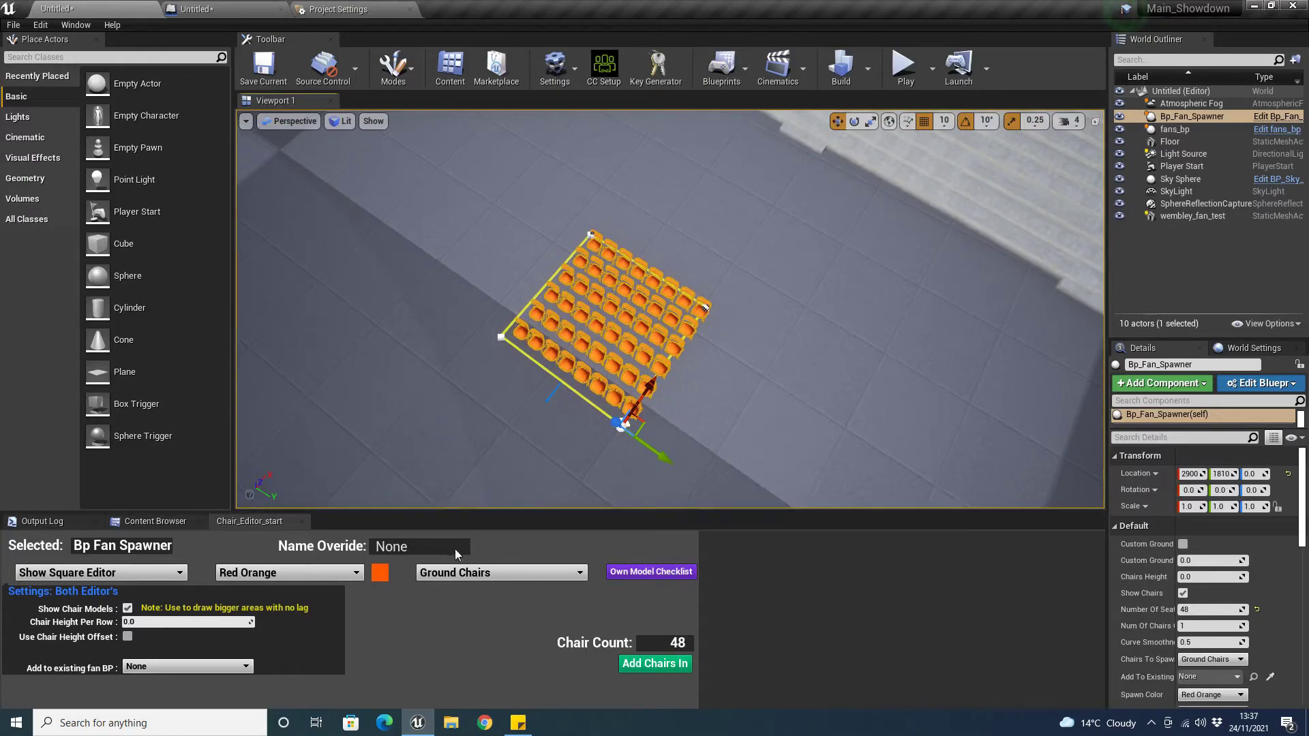
- Switch the spawner's chair type to Stand Chairs, view the models up close, and return it to Ground Chairs
{"action": "left_click", "coordinate": [464, 574]}
{"action": "right_click_drag", "start_coordinate": [587, 484], "coordinate": [655, 327]}
{"action": "key", "text": "w"}
{"action": "key", "text": "s"}
{"action": "left_click", "coordinate": [471, 583]}
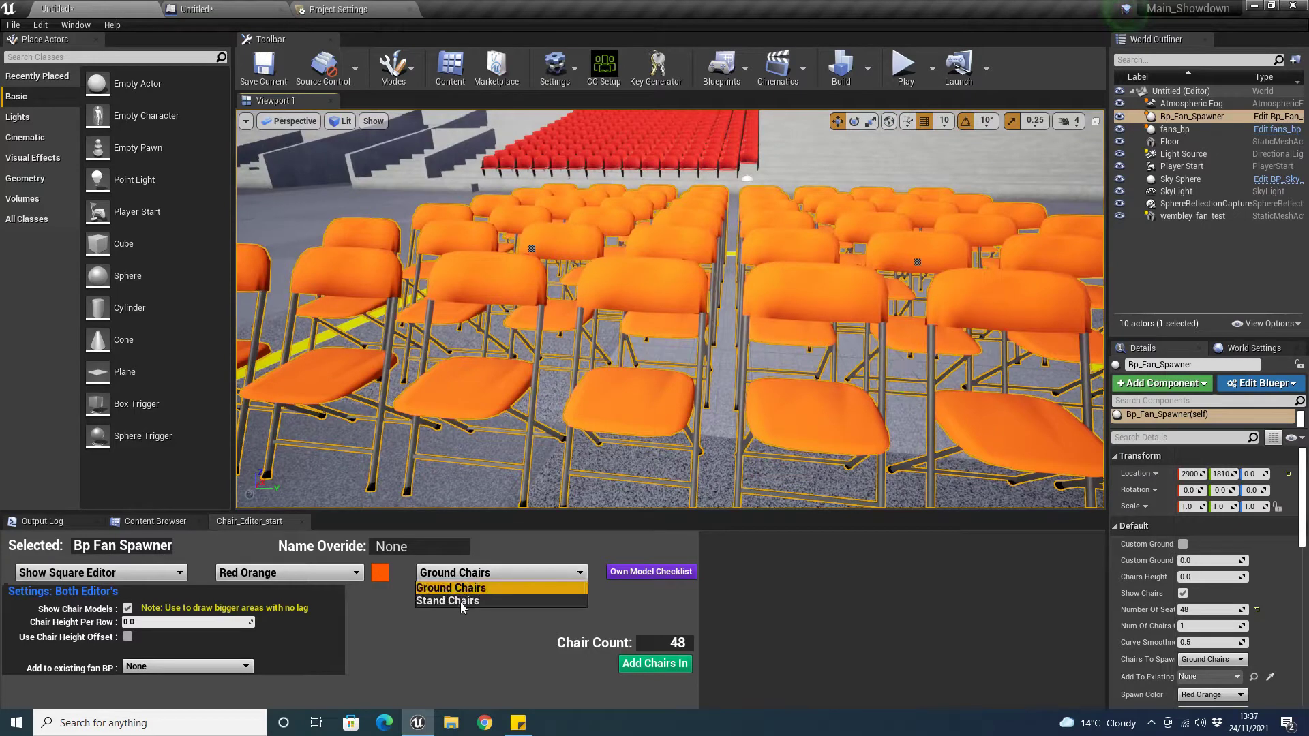
{"action": "left_click", "coordinate": [460, 603]}
{"action": "key", "text": "w"}
{"action": "right_click_drag", "start_coordinate": [655, 327], "coordinate": [437, 293]}
{"action": "key", "text": "w"}
{"action": "right_click_drag", "start_coordinate": [600, 320], "coordinate": [590, 318]}
{"action": "left_click", "coordinate": [467, 574]}
{"action": "left_click", "coordinate": [469, 594]}
- Try Black and Blue on the rectangular chair block and return its colour to Red Orange
{"action": "right_click_drag", "start_coordinate": [478, 478], "coordinate": [409, 470]}
{"action": "left_click", "coordinate": [286, 573]}
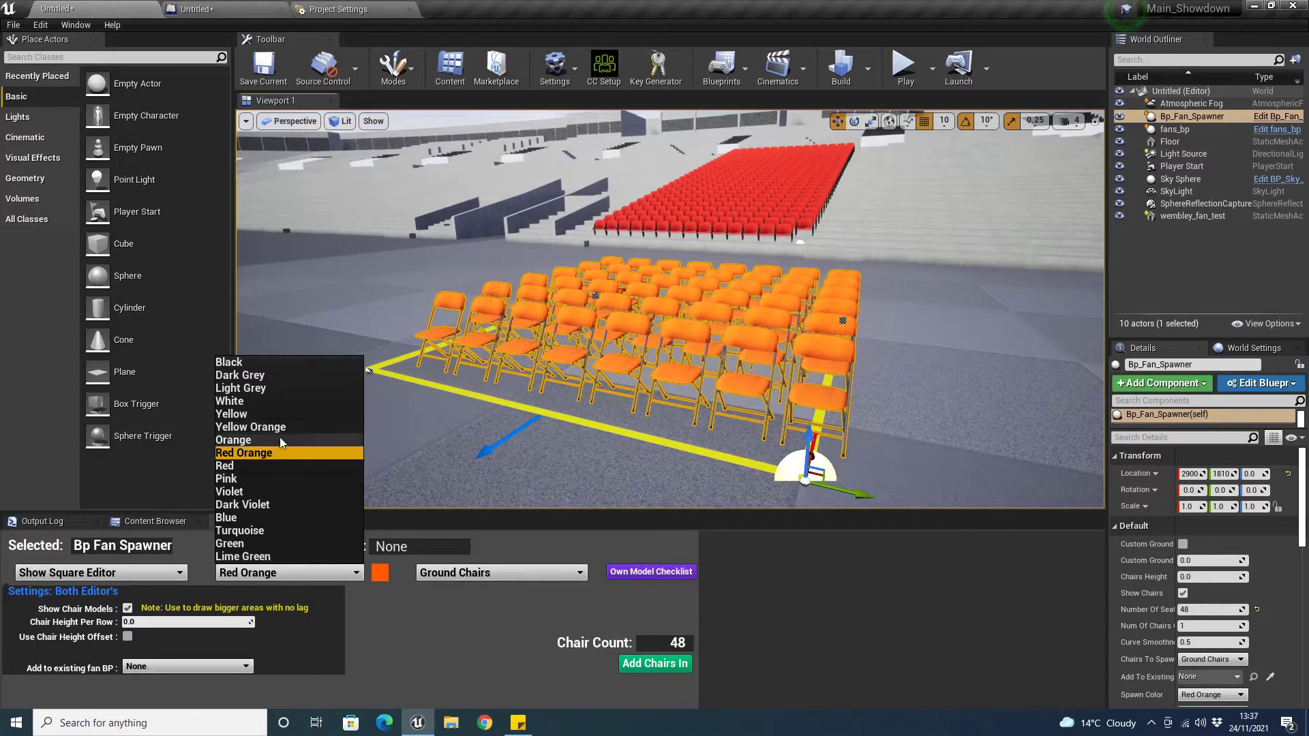
{"action": "left_click", "coordinate": [251, 363]}
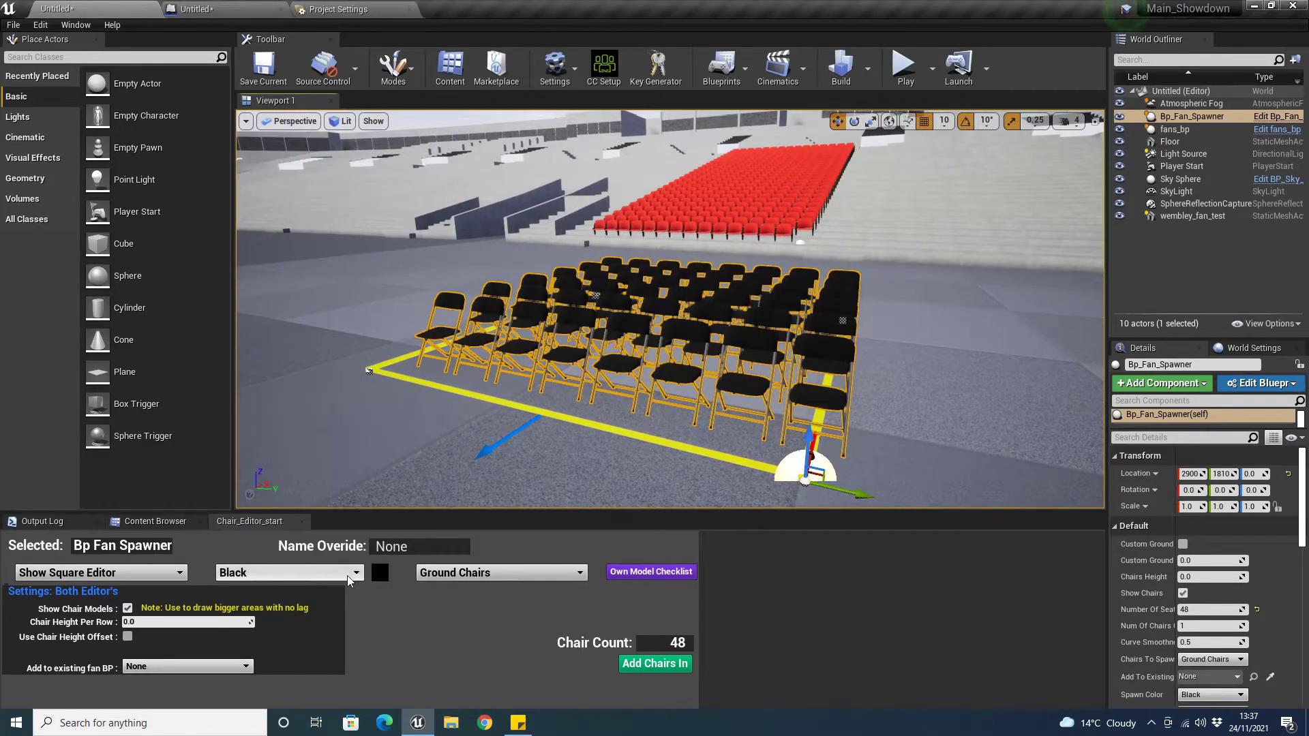
{"action": "left_click", "coordinate": [347, 573]}
{"action": "left_click", "coordinate": [252, 518]}
{"action": "key", "text": "w"}
{"action": "right_click_drag", "start_coordinate": [437, 423], "coordinate": [518, 389]}
{"action": "key", "text": "s"}
{"action": "left_click", "coordinate": [313, 579]}
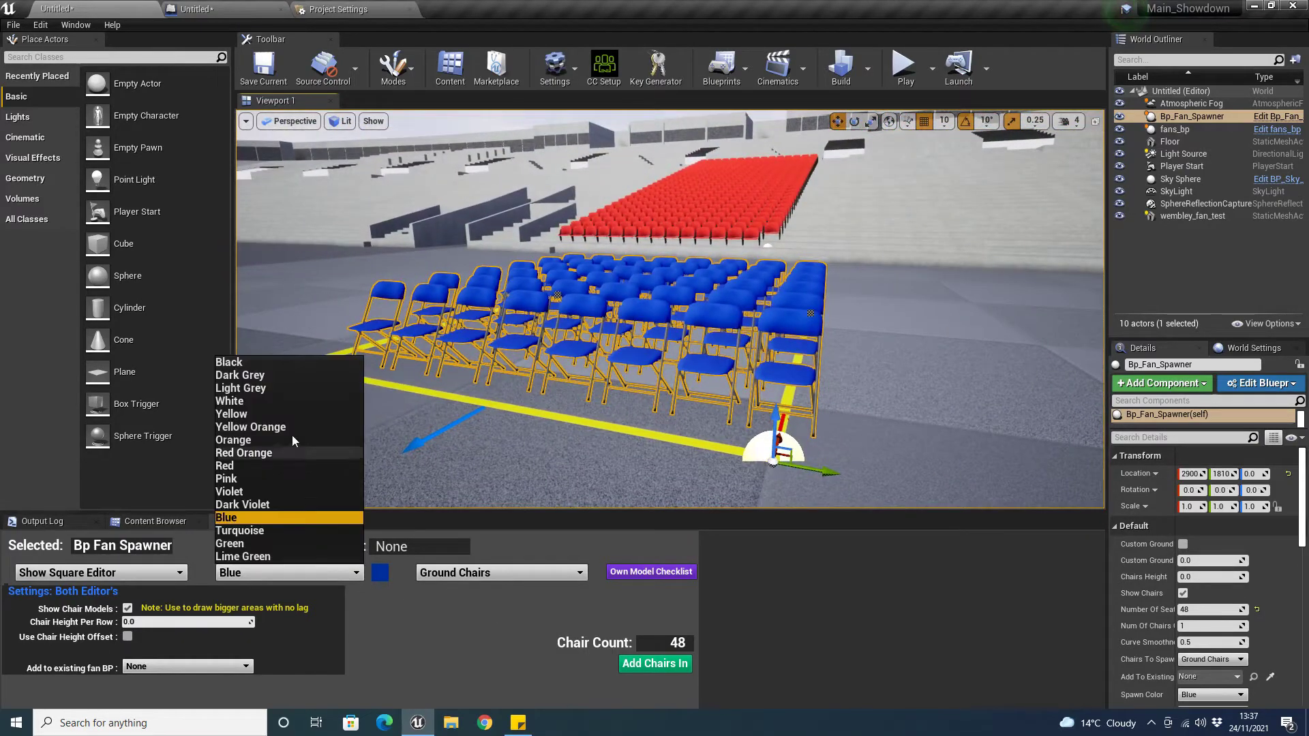
{"action": "left_click", "coordinate": [244, 453]}
- Set the spawner's chair type to Stand Chairs and switch the viewport to the Top view
{"action": "left_click", "coordinate": [538, 573]}
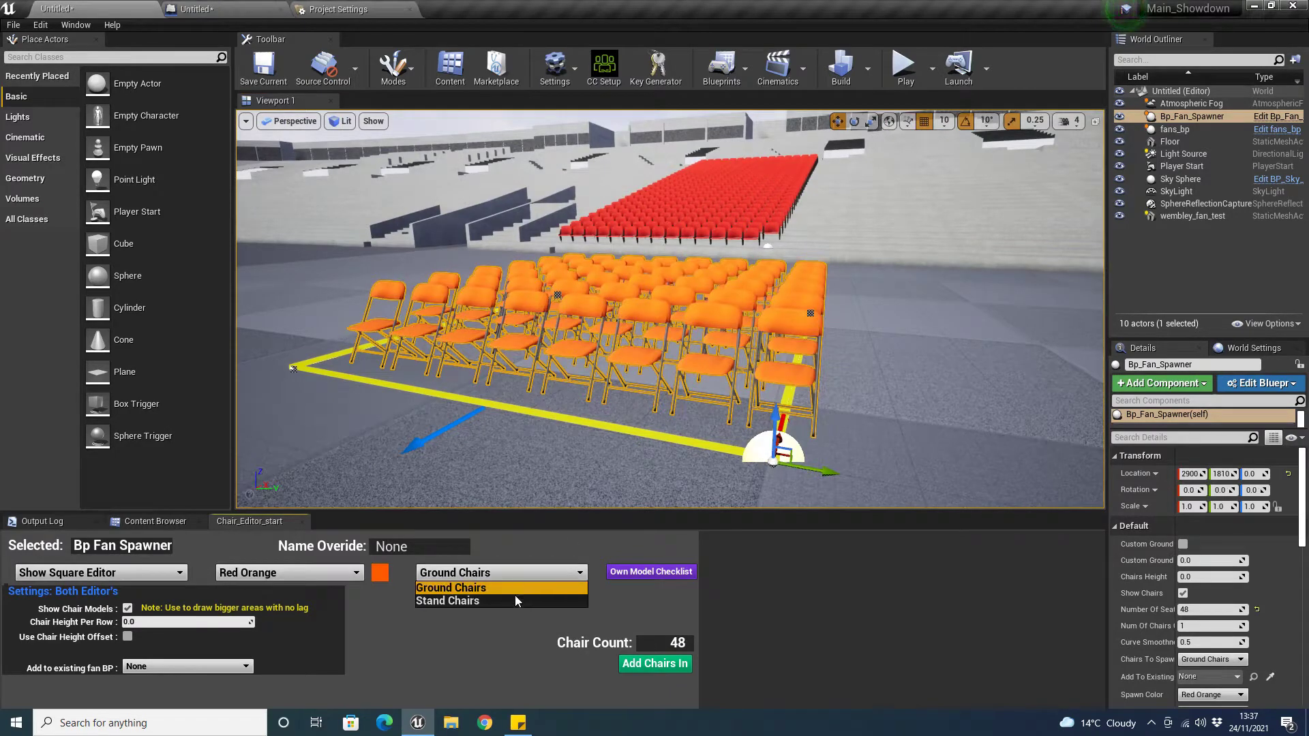
{"action": "left_click", "coordinate": [518, 600]}
{"action": "right_click_drag", "start_coordinate": [670, 309], "coordinate": [784, 390]}
{"action": "right_click_drag", "start_coordinate": [703, 299], "coordinate": [703, 299]}
{"action": "left_click", "coordinate": [294, 121]}
{"action": "left_click", "coordinate": [299, 165]}
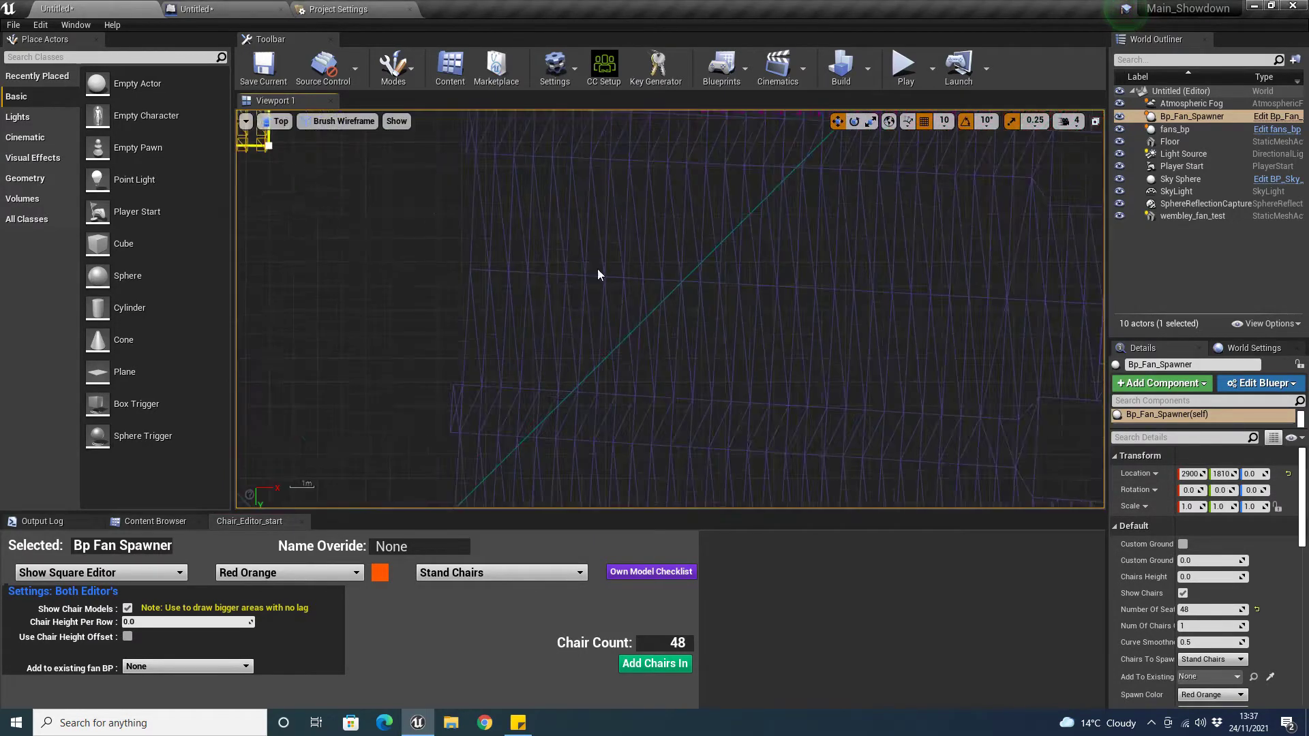
{"action": "right_click_drag", "start_coordinate": [462, 281], "coordinate": [491, 320]}
{"action": "scroll", "coordinate": [389, 270], "scroll_direction": "up", "scroll_amount": 3}
{"action": "left_click_drag", "start_coordinate": [399, 251], "coordinate": [562, 327], "text": "alt"}
{"action": "key", "text": "ctrl+z"}
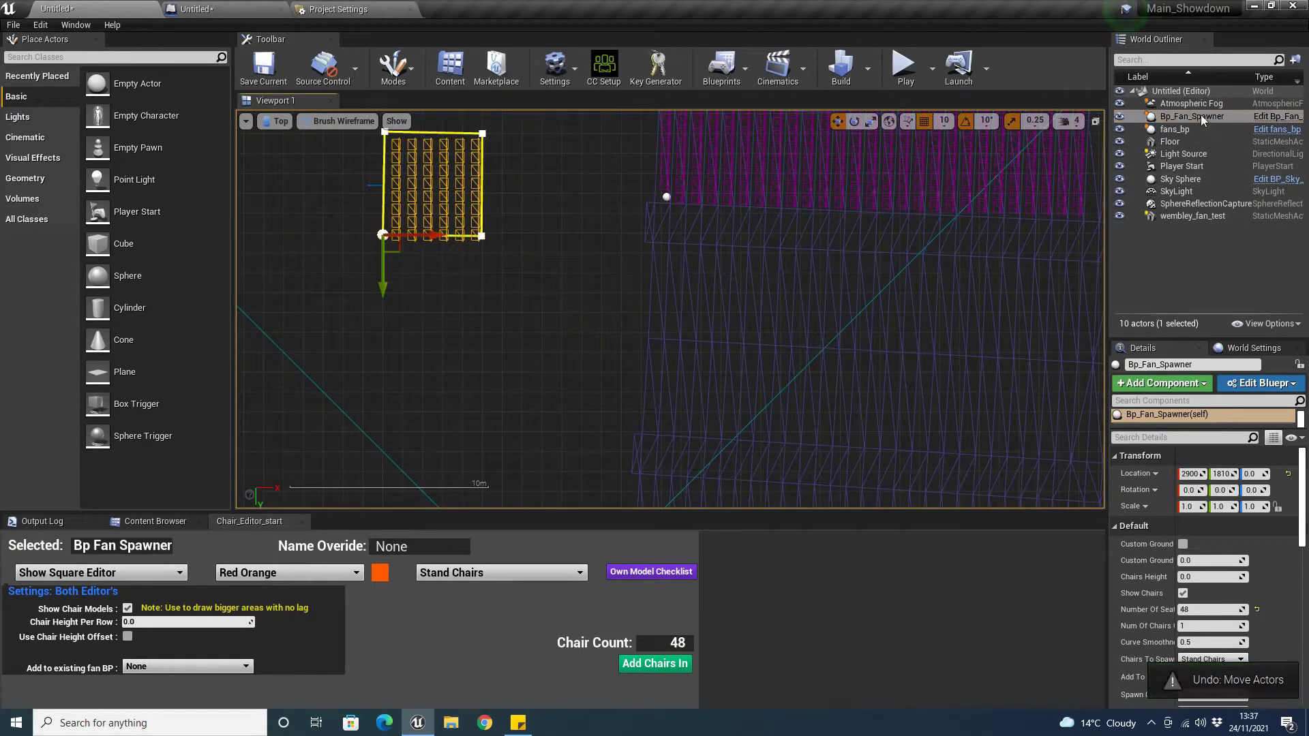
- Select Bp_Fan_Spawner and move its chair block onto the stand section below the magenta area, at about X 4220, Y 2770
{"action": "left_click", "coordinate": [1189, 144]}
{"action": "left_click", "coordinate": [1184, 114]}
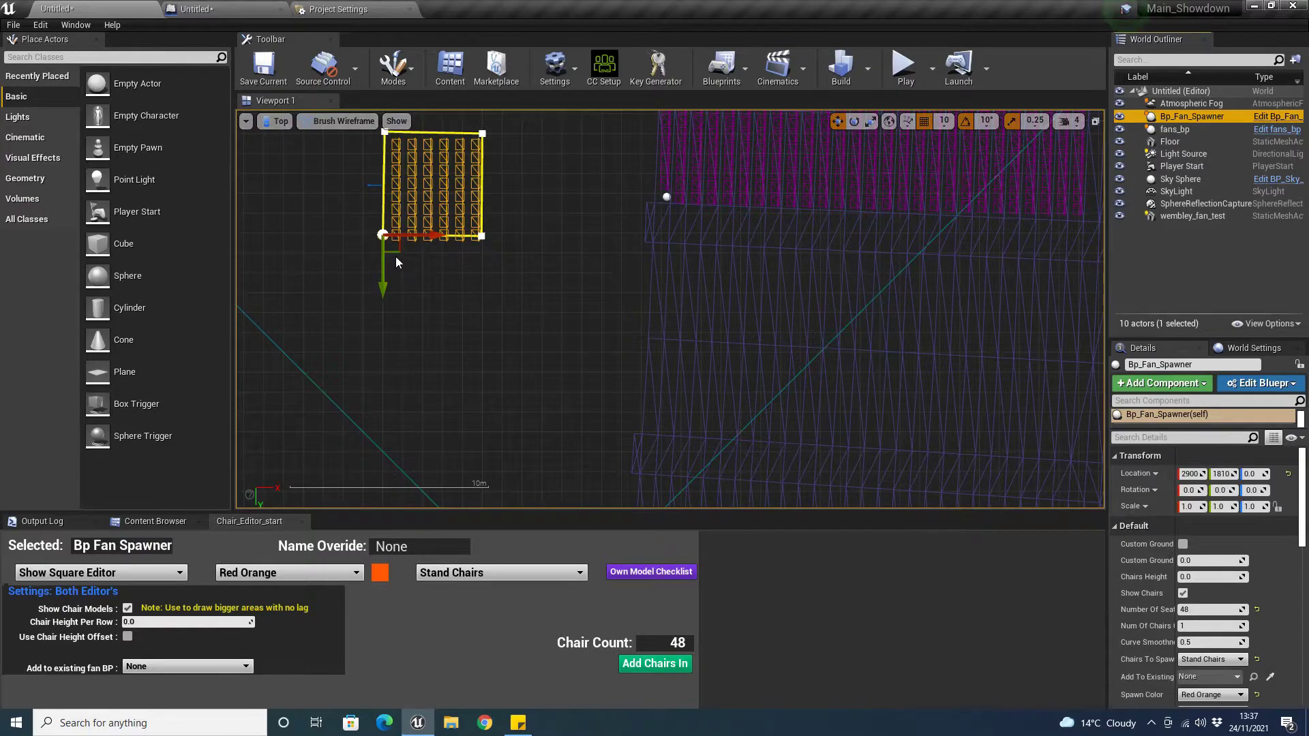
{"action": "left_click_drag", "start_coordinate": [395, 256], "coordinate": [676, 475]}
{"action": "scroll", "coordinate": [676, 475], "scroll_direction": "up", "scroll_amount": 6}
{"action": "scroll", "coordinate": [654, 450], "scroll_direction": "down", "scroll_amount": 3}
{"action": "scroll", "coordinate": [926, 326], "scroll_direction": "down", "scroll_amount": 1}
{"action": "right_click_drag", "start_coordinate": [926, 326], "coordinate": [864, 431]}
{"action": "scroll", "coordinate": [860, 415], "scroll_direction": "down", "scroll_amount": 3}
{"action": "right_click_drag", "start_coordinate": [849, 362], "coordinate": [707, 226]}
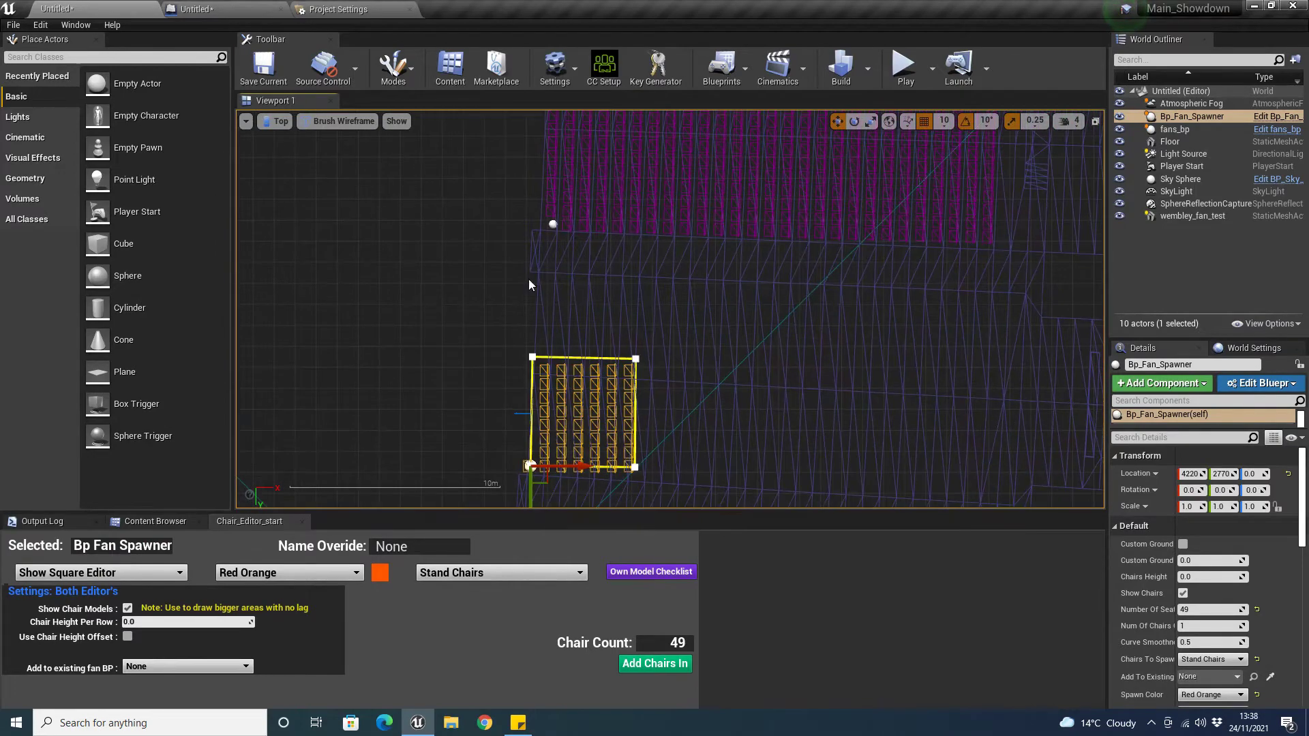
- Set Bp_Fan_Spawner's Z rotation to 3.14 degrees to follow the angle of the stand
{"action": "scroll", "coordinate": [730, 258], "scroll_direction": "down", "scroll_amount": 2}
{"action": "right_click_drag", "start_coordinate": [742, 319], "coordinate": [773, 247]}
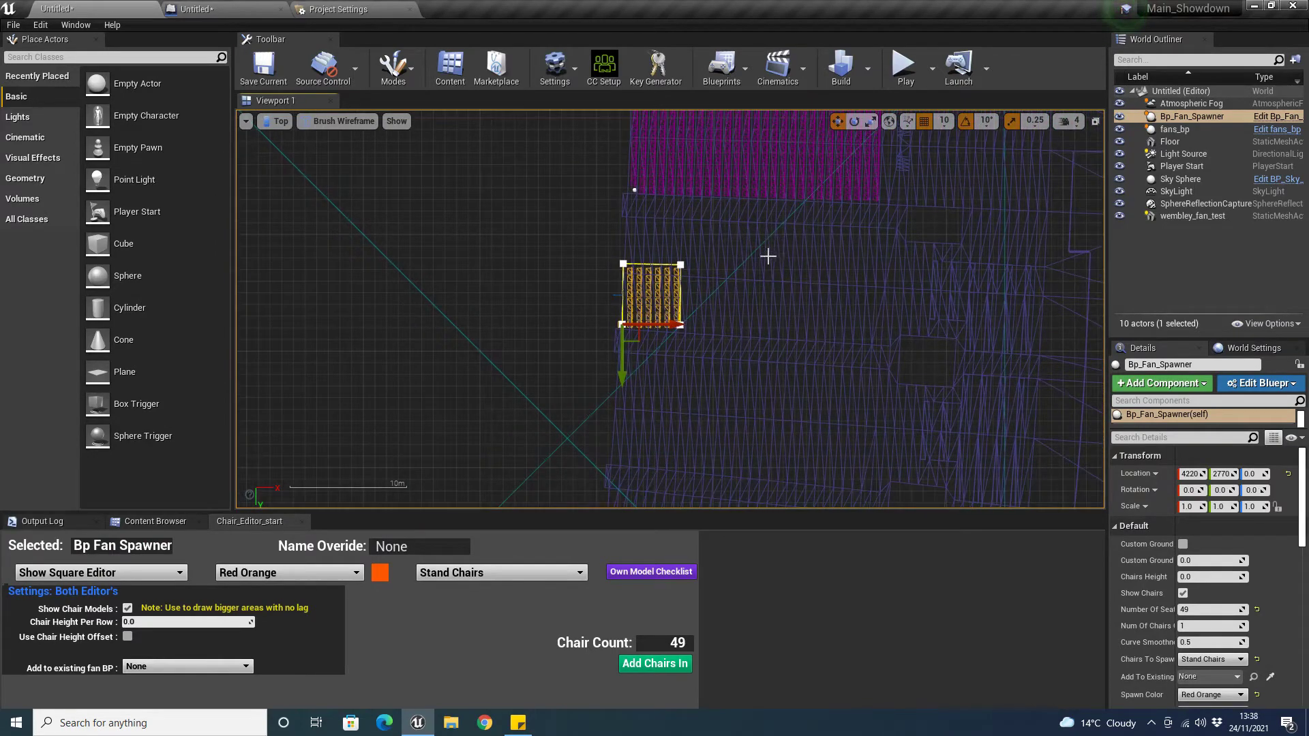
{"action": "right_click_drag", "start_coordinate": [691, 472], "coordinate": [698, 390]}
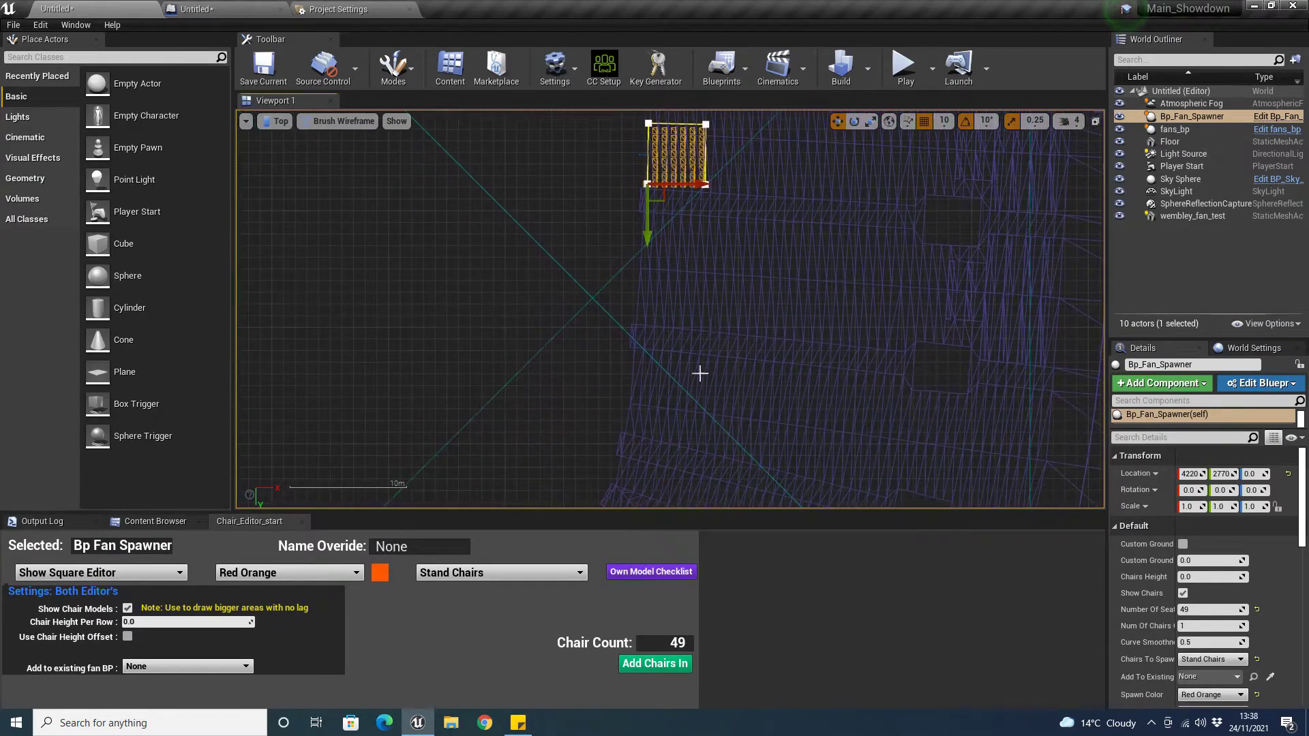
{"action": "scroll", "coordinate": [751, 205], "scroll_direction": "up", "scroll_amount": 2}
{"action": "right_click_drag", "start_coordinate": [748, 204], "coordinate": [710, 392]}
{"action": "right_click_drag", "start_coordinate": [697, 171], "coordinate": [727, 350]}
{"action": "scroll", "coordinate": [911, 480], "scroll_direction": "down", "scroll_amount": 1}
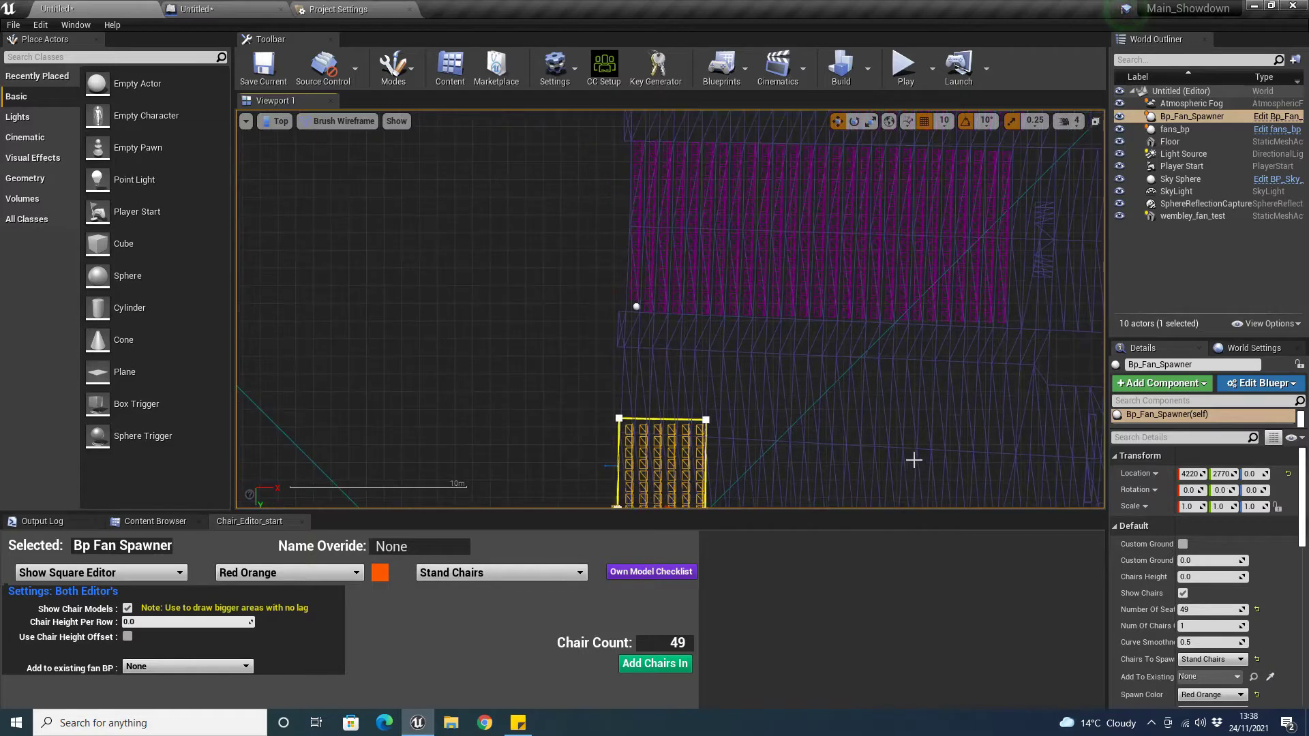
{"action": "left_click", "coordinate": [1262, 493]}
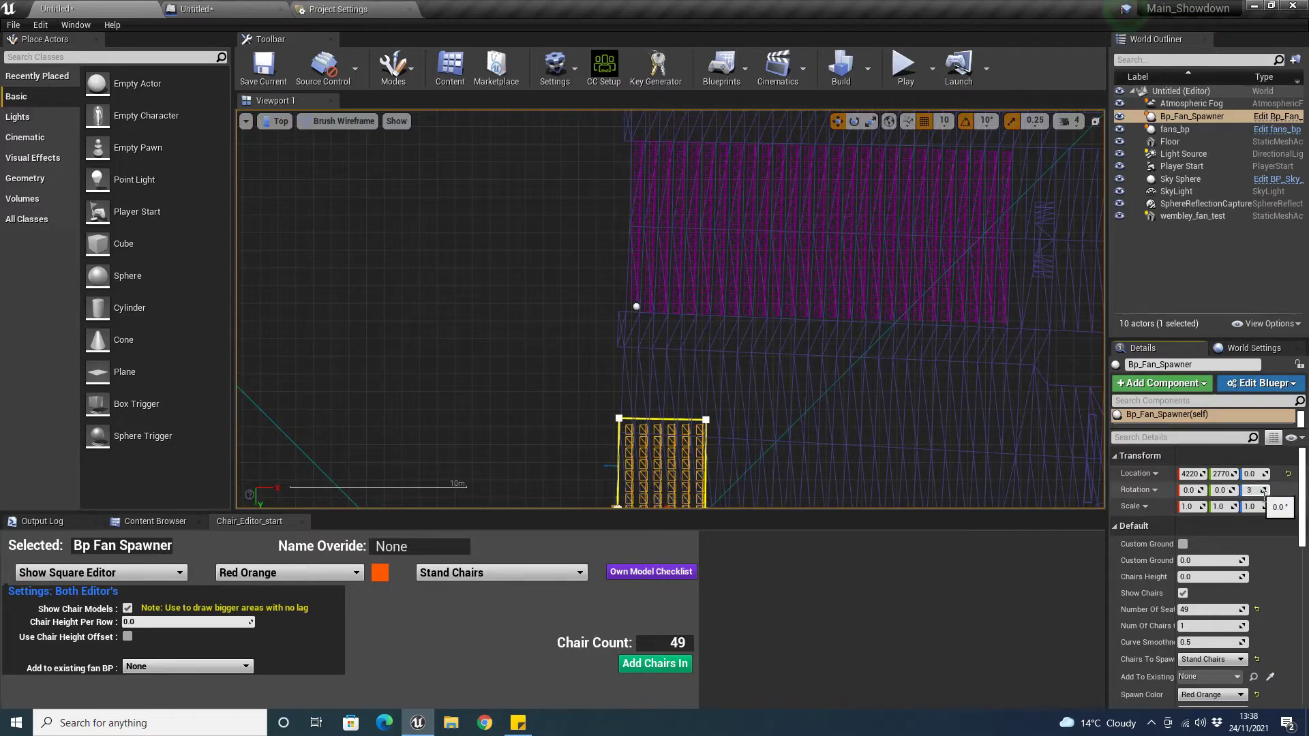
{"action": "type", "text": "3.14"}
{"action": "key", "text": "Return"}
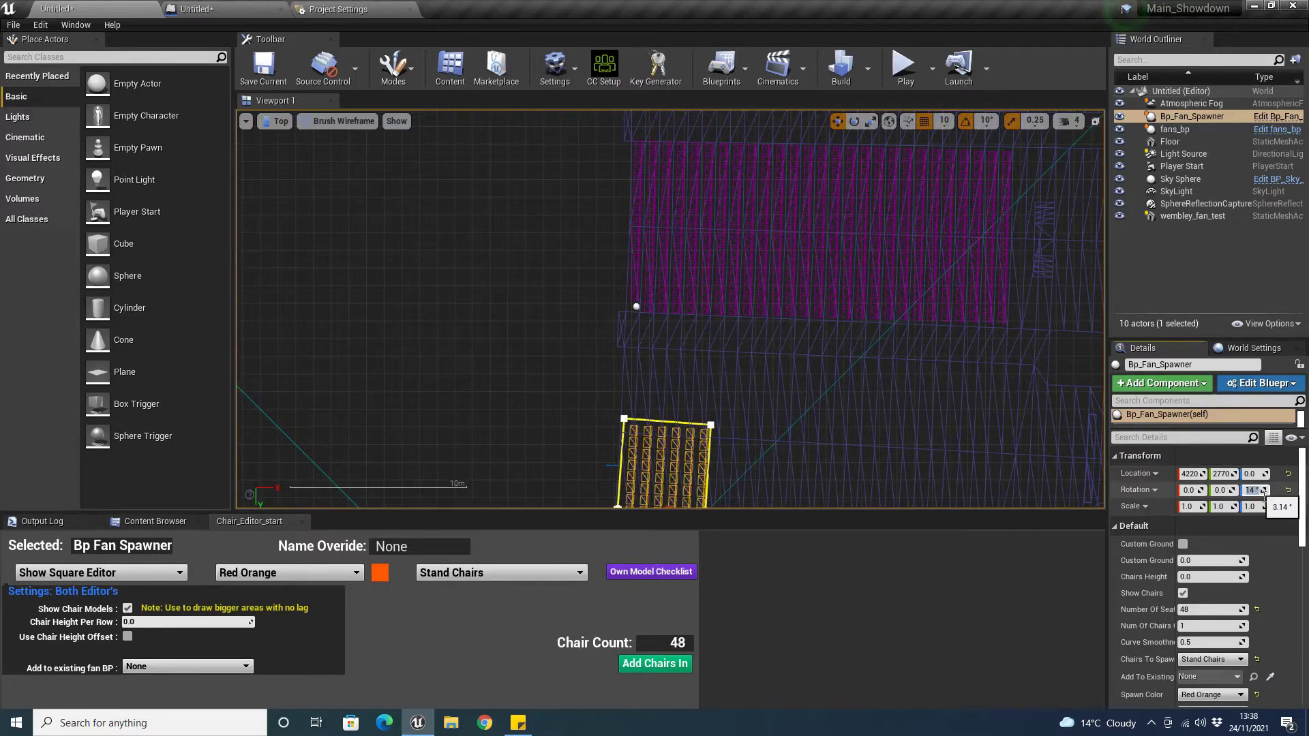
- Shift the rotated chair block to about X 4280, Y 2780 so its origin sits at the section's lower-left corner
{"action": "scroll", "coordinate": [810, 246], "scroll_direction": "up", "scroll_amount": 6}
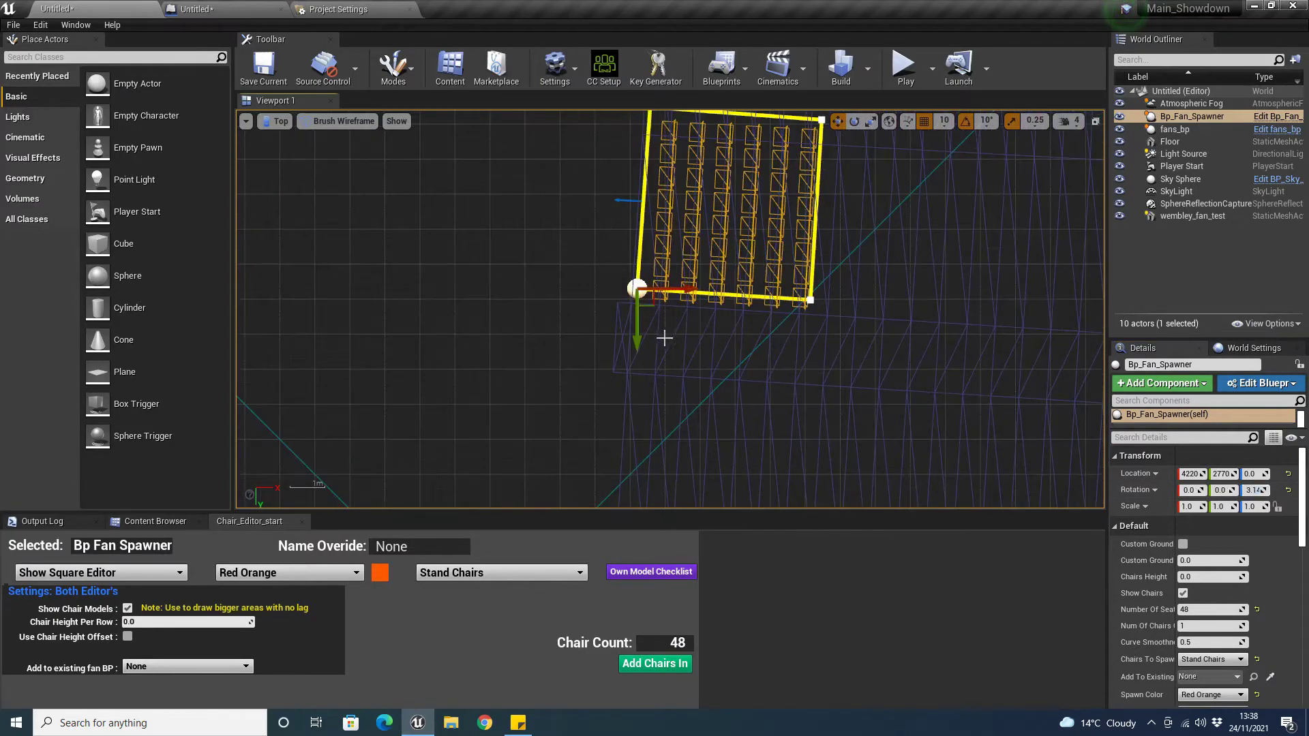
{"action": "scroll", "coordinate": [654, 339], "scroll_direction": "up", "scroll_amount": 3}
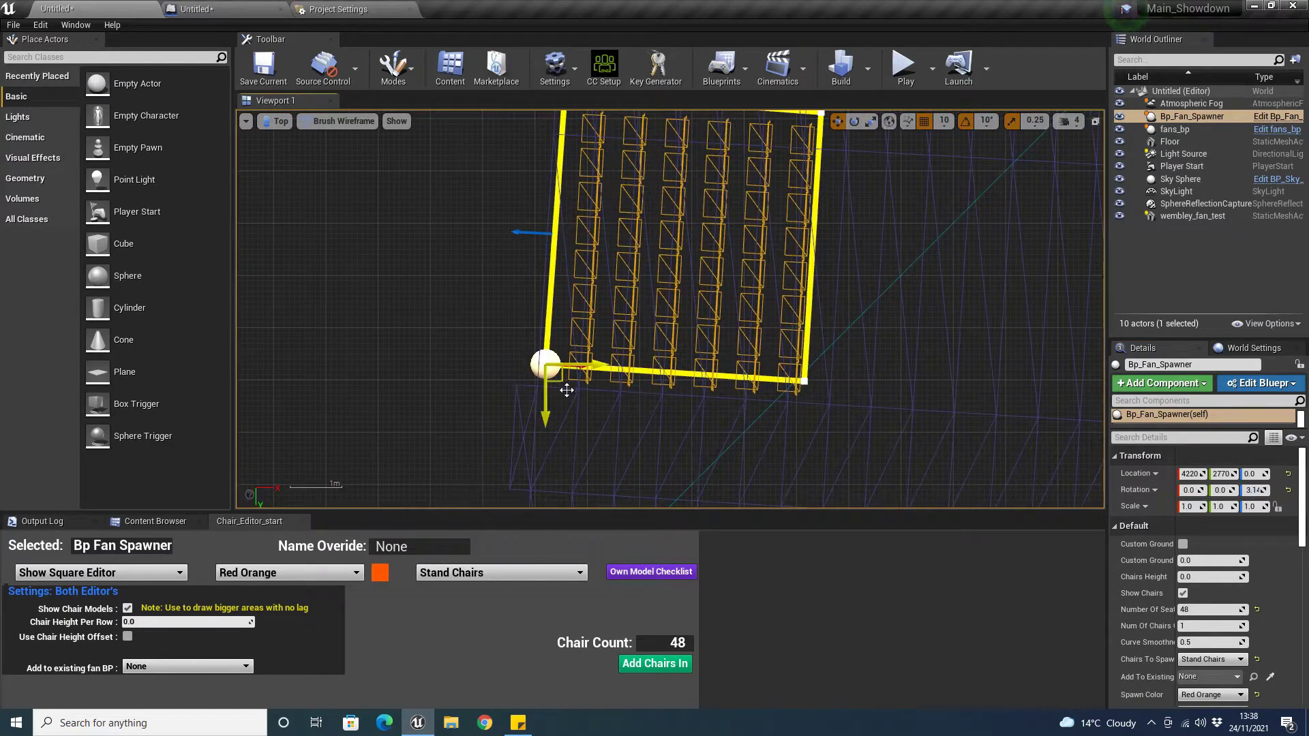
{"action": "left_click_drag", "start_coordinate": [566, 390], "coordinate": [591, 389]}
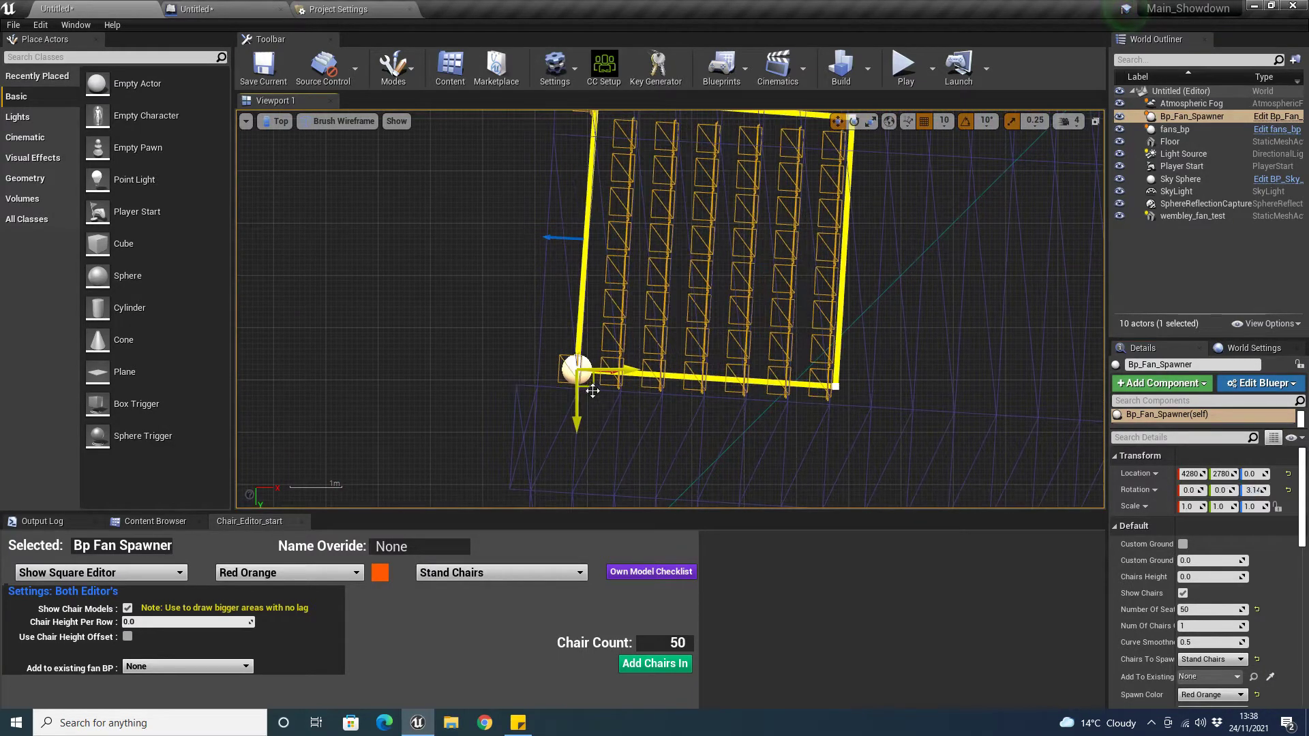
- Move the chair area's upper-left spline point to the upper-left edge of the stand section
{"action": "right_click_drag", "start_coordinate": [634, 244], "coordinate": [642, 373]}
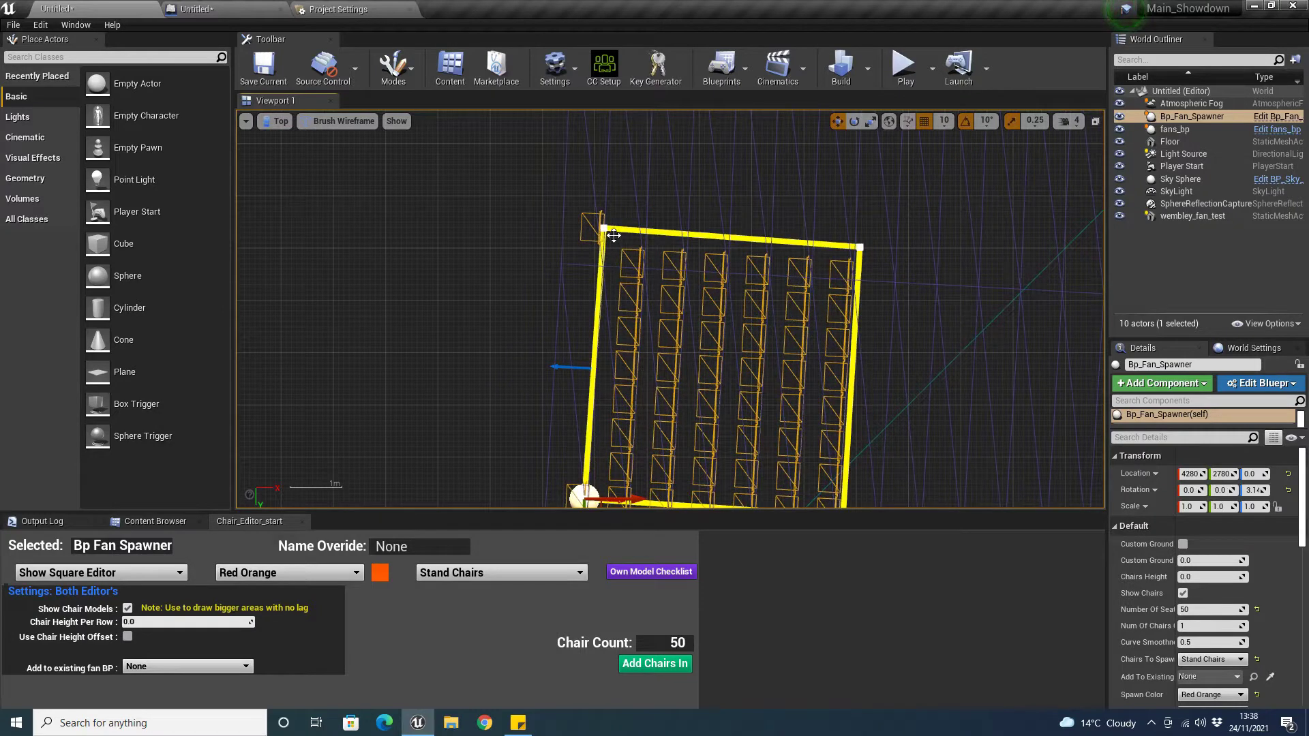
{"action": "right_click_drag", "start_coordinate": [612, 242], "coordinate": [648, 190]}
{"action": "left_click", "coordinate": [621, 151]}
{"action": "mouse_move", "coordinate": [642, 170]}
{"action": "left_mouse_down"}
{"action": "mouse_move", "coordinate": [614, 178]}
{"action": "mouse_move", "coordinate": [611, 206]}
{"action": "mouse_move", "coordinate": [622, 182]}
{"action": "left_mouse_up"}
{"action": "right_click_drag", "start_coordinate": [629, 179], "coordinate": [643, 376]}
{"action": "scroll", "coordinate": [627, 458], "scroll_direction": "down", "scroll_amount": 3}
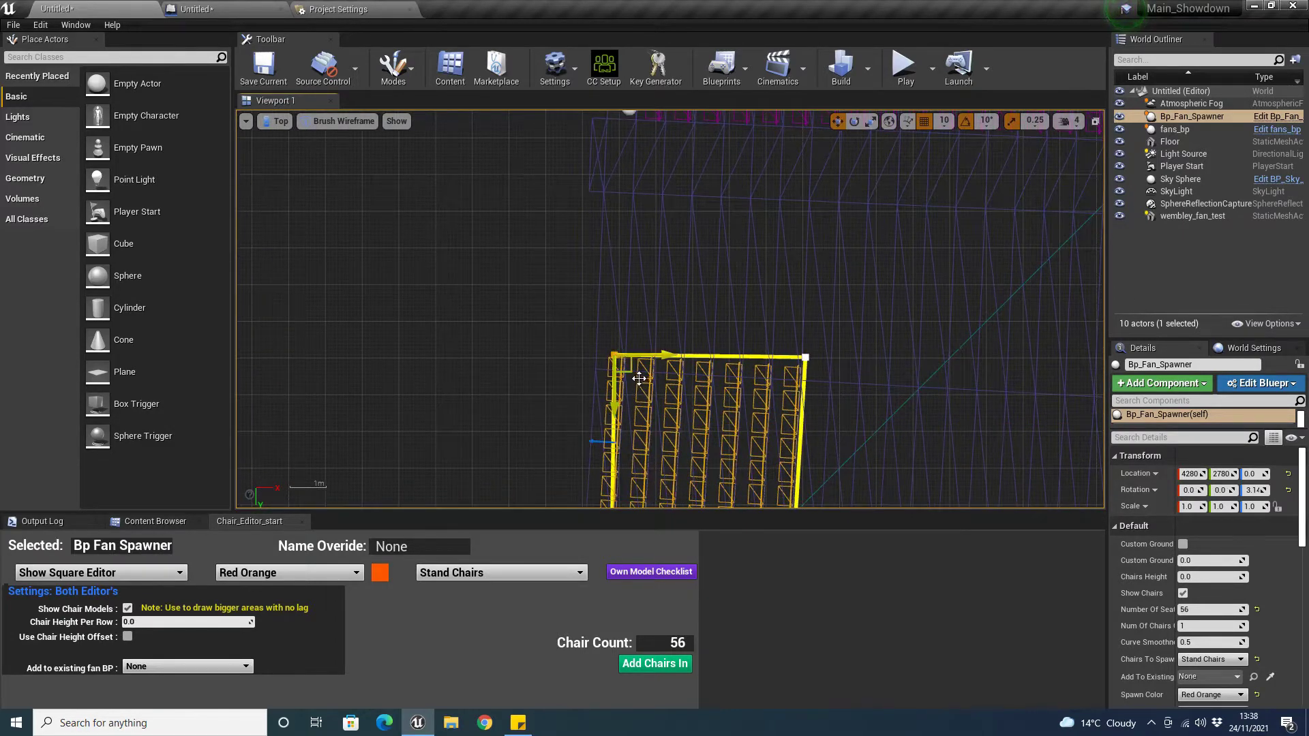
{"action": "left_click_drag", "start_coordinate": [631, 371], "coordinate": [636, 203]}
{"action": "right_click_drag", "start_coordinate": [696, 341], "coordinate": [645, 291]}
- Stretch the chair area across the stand section by moving its lower-right and upper-right spline points to the section's far edge
{"action": "right_click_drag", "start_coordinate": [494, 349], "coordinate": [366, 357]}
{"action": "left_click_drag", "start_coordinate": [359, 345], "coordinate": [952, 379]}
{"action": "right_click_drag", "start_coordinate": [445, 154], "coordinate": [719, 377]}
{"action": "right_click_drag", "start_coordinate": [630, 362], "coordinate": [405, 315]}
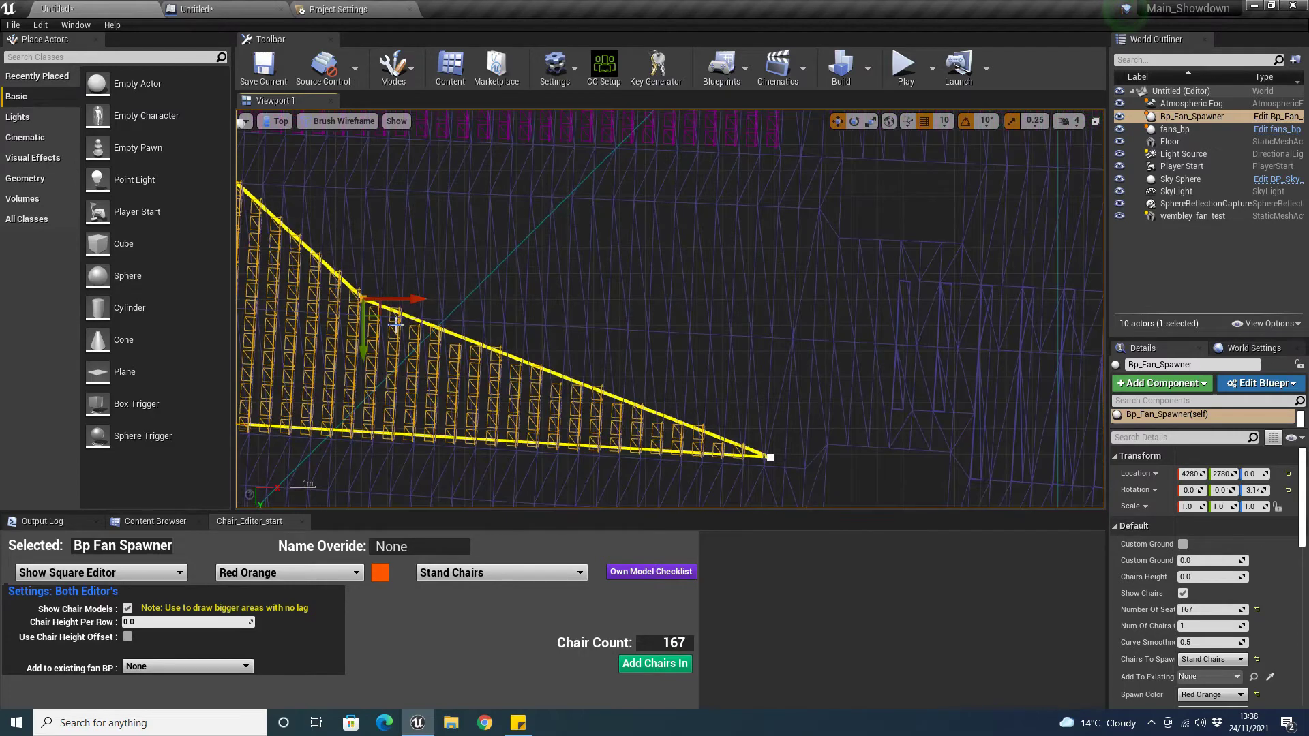
{"action": "left_click_drag", "start_coordinate": [382, 315], "coordinate": [800, 227]}
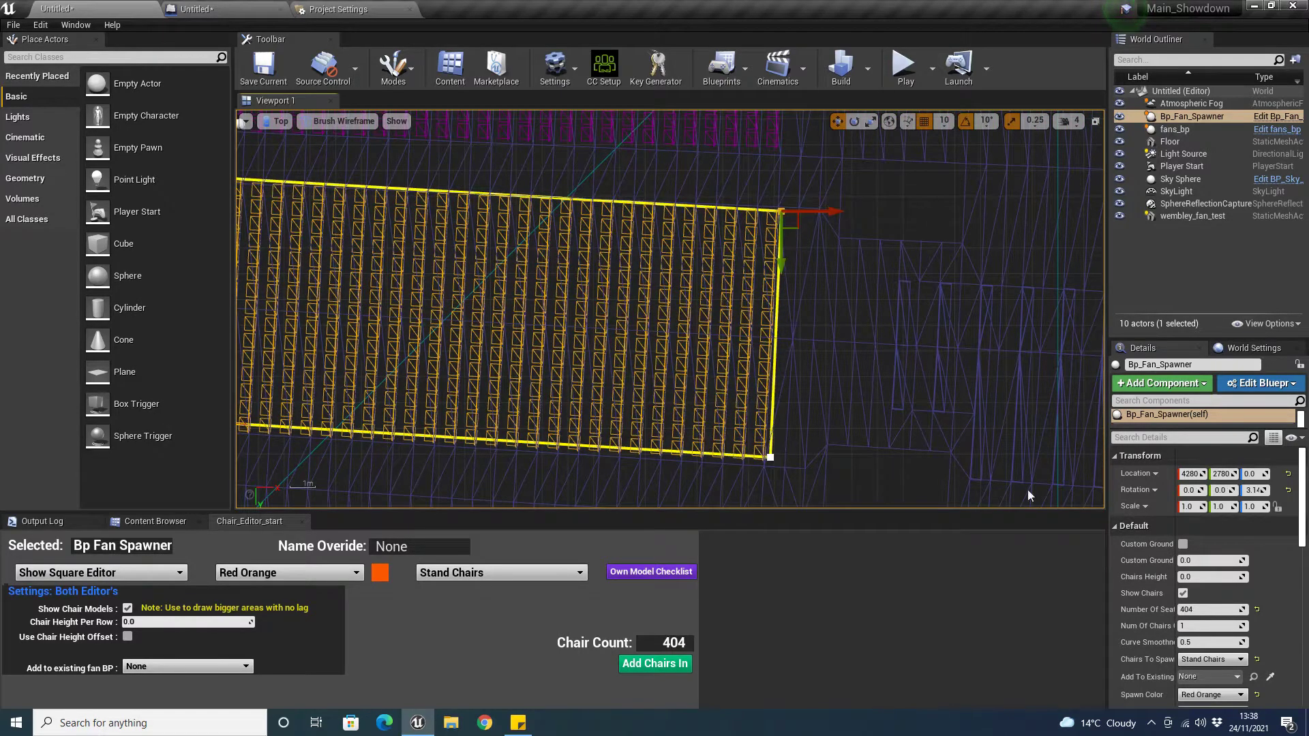
- Review the spawner's default settings and toggle Use Chair Height Offset on and back off
{"action": "scroll", "coordinate": [1212, 529], "scroll_direction": "down", "scroll_amount": 1}
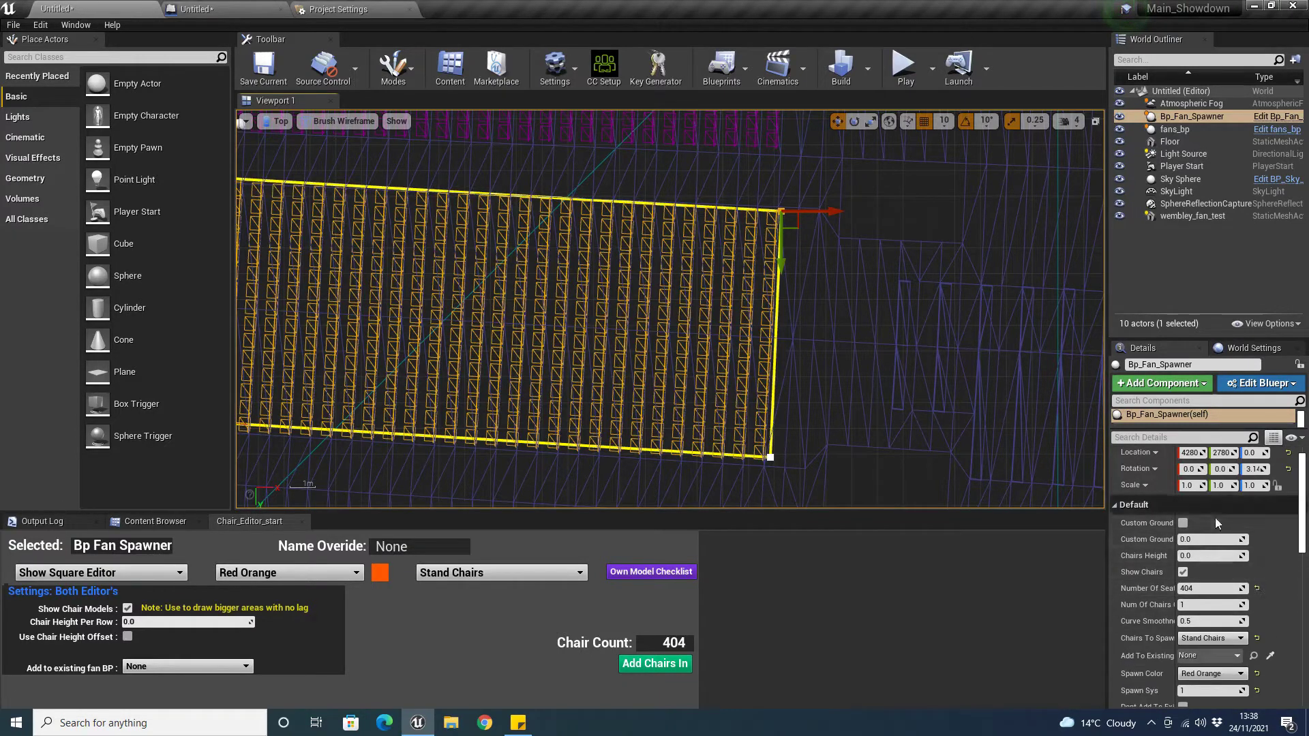
{"action": "scroll", "coordinate": [1212, 529], "scroll_direction": "down", "scroll_amount": 2}
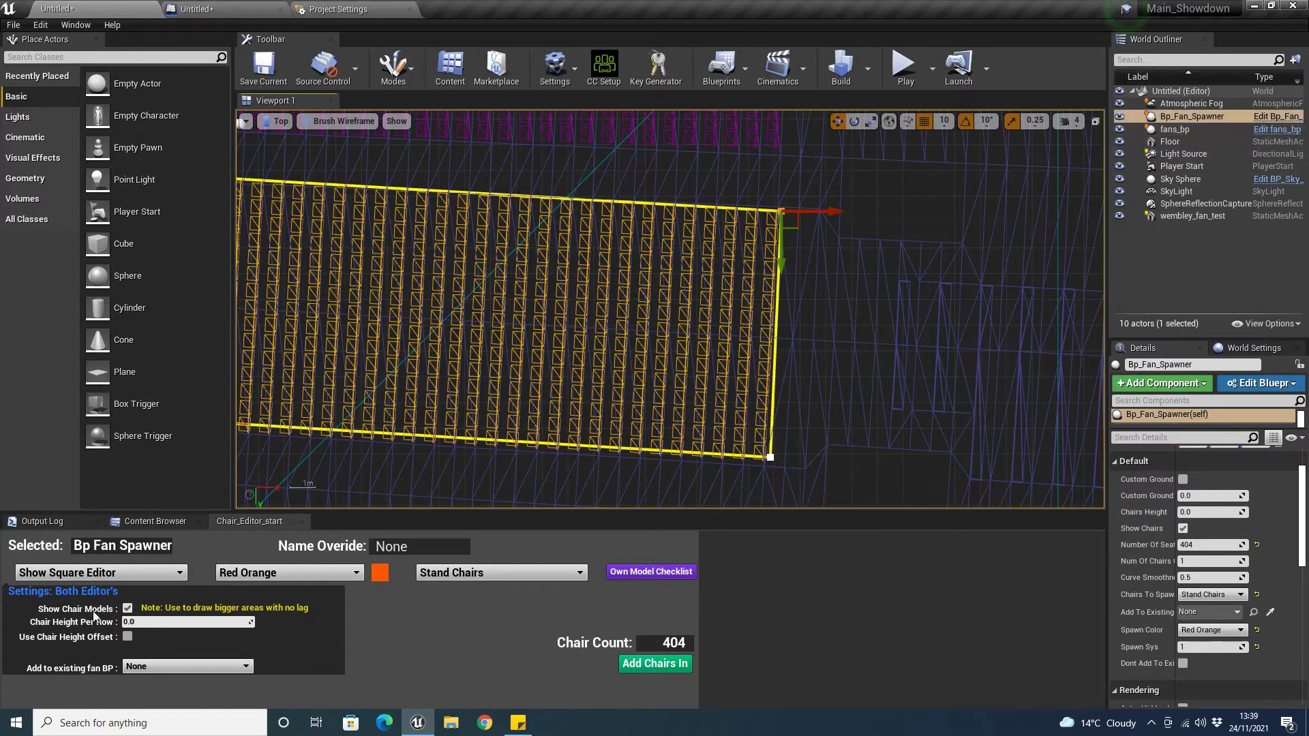
{"action": "left_click", "coordinate": [128, 637]}
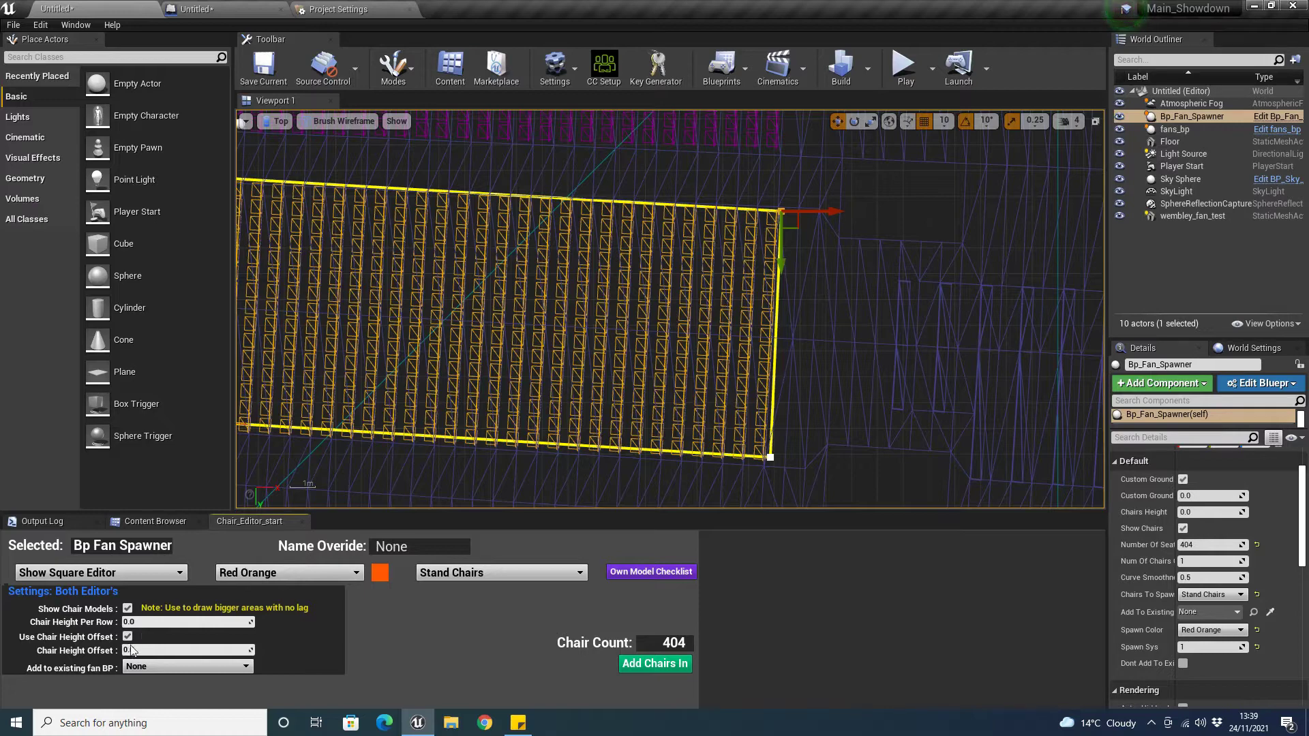
{"action": "left_click", "coordinate": [127, 637]}
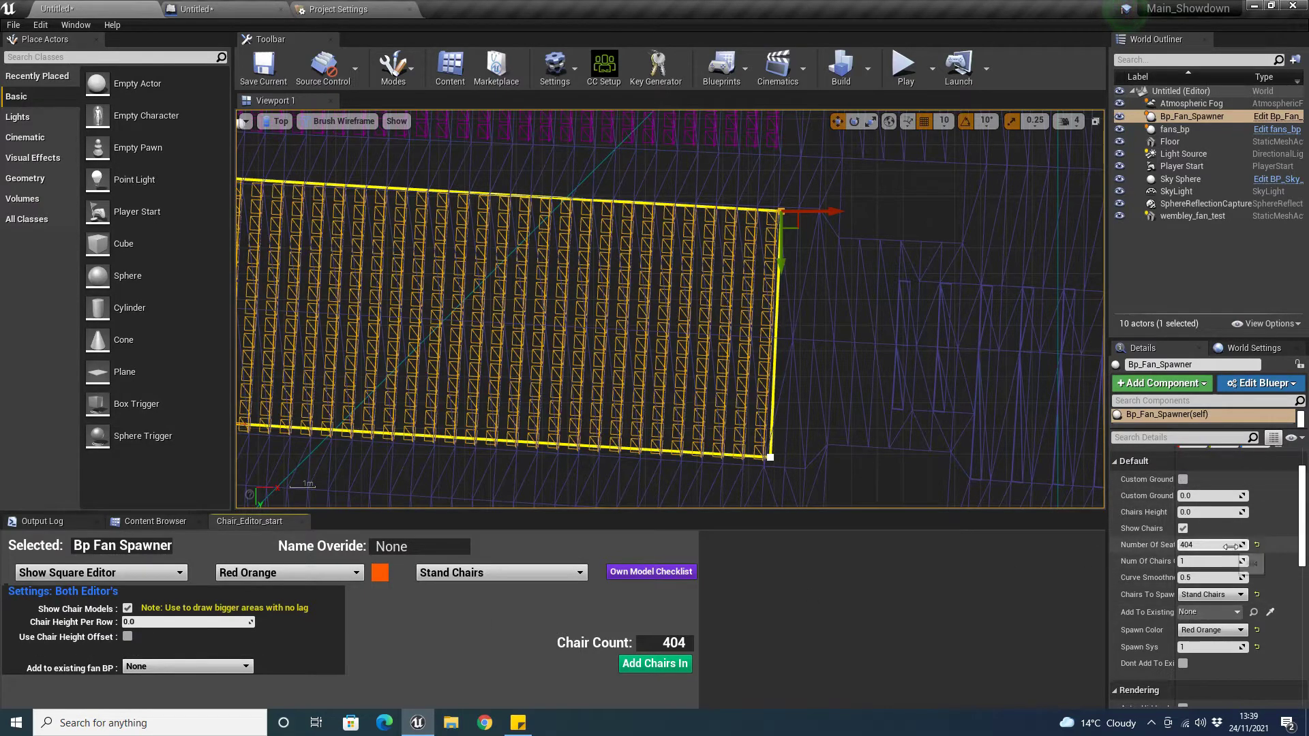
{"action": "scroll", "coordinate": [1231, 546], "scroll_direction": "down", "scroll_amount": 1}
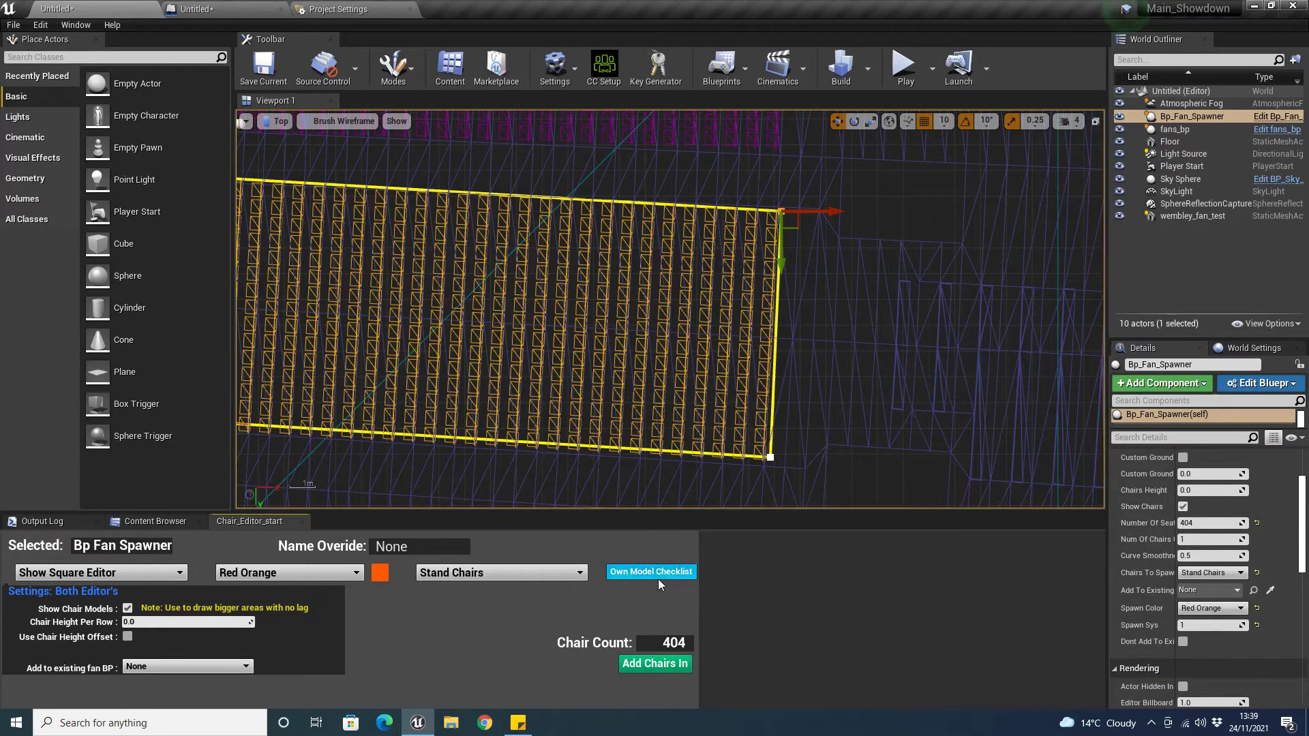
{"action": "scroll", "coordinate": [836, 391], "scroll_direction": "down", "scroll_amount": 1}
{"action": "scroll", "coordinate": [638, 375], "scroll_direction": "up", "scroll_amount": 1}
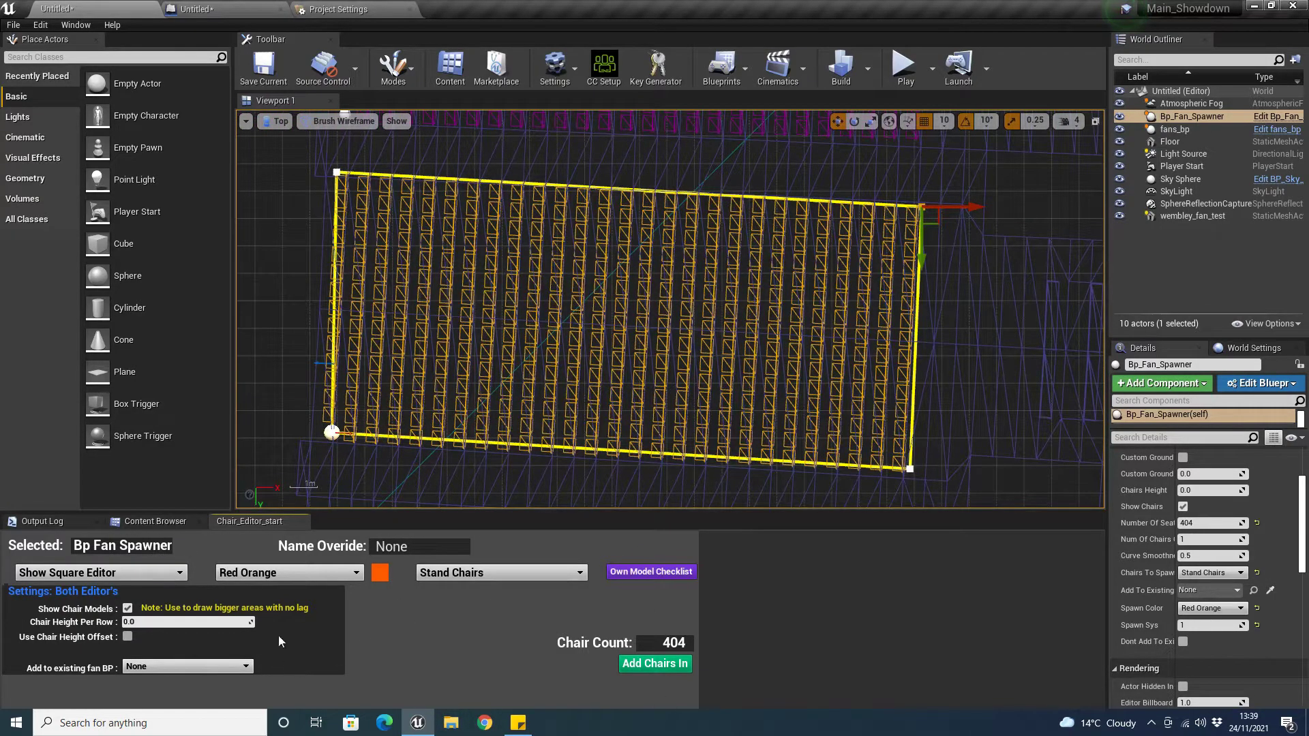
- Nudge the chair area's upper-left spline point slightly down to line it up with the stand section
{"action": "scroll", "coordinate": [742, 344], "scroll_direction": "up", "scroll_amount": 1}
{"action": "scroll", "coordinate": [559, 187], "scroll_direction": "up", "scroll_amount": 4}
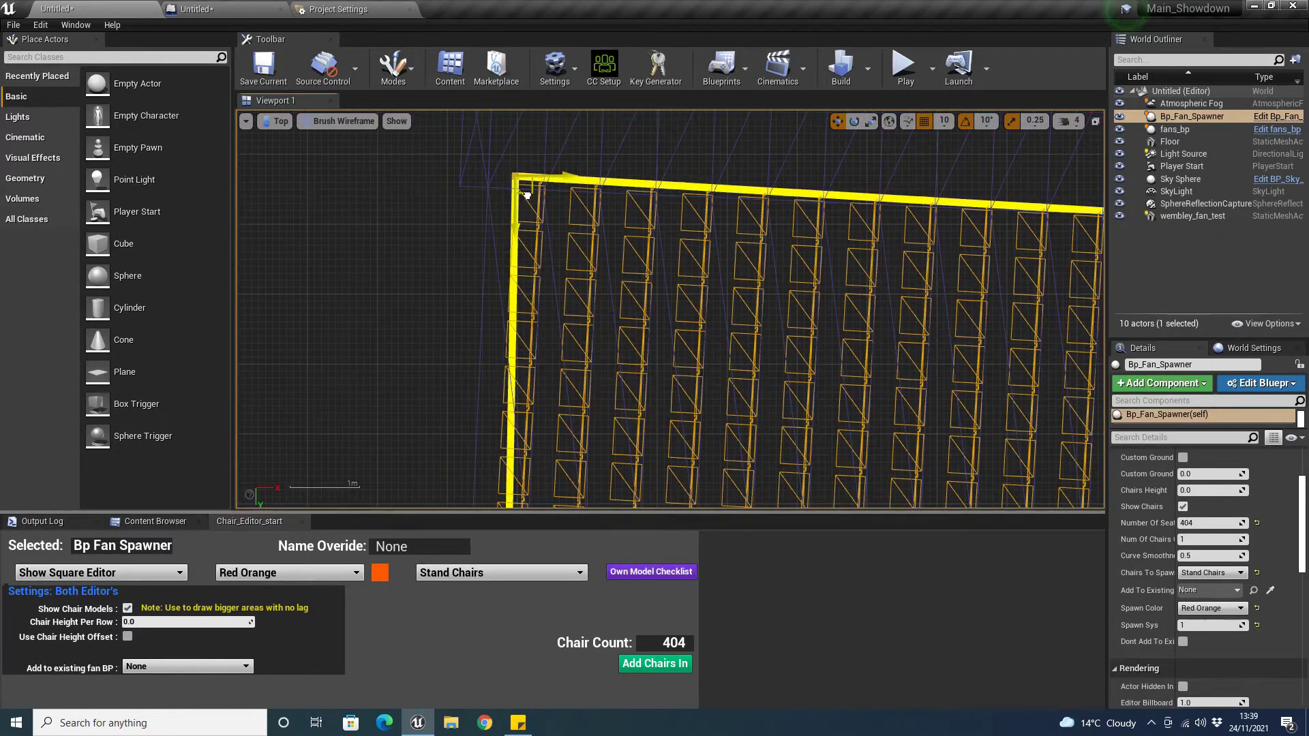
{"action": "left_click_drag", "start_coordinate": [527, 196], "coordinate": [528, 204]}
{"action": "scroll", "coordinate": [673, 260], "scroll_direction": "down", "scroll_amount": 6}
{"action": "right_click_drag", "start_coordinate": [1071, 376], "coordinate": [1078, 308]}
{"action": "scroll", "coordinate": [994, 321], "scroll_direction": "down", "scroll_amount": 4}
{"action": "scroll", "coordinate": [931, 336], "scroll_direction": "up", "scroll_amount": 1}
{"action": "right_click_drag", "start_coordinate": [928, 369], "coordinate": [805, 307]}
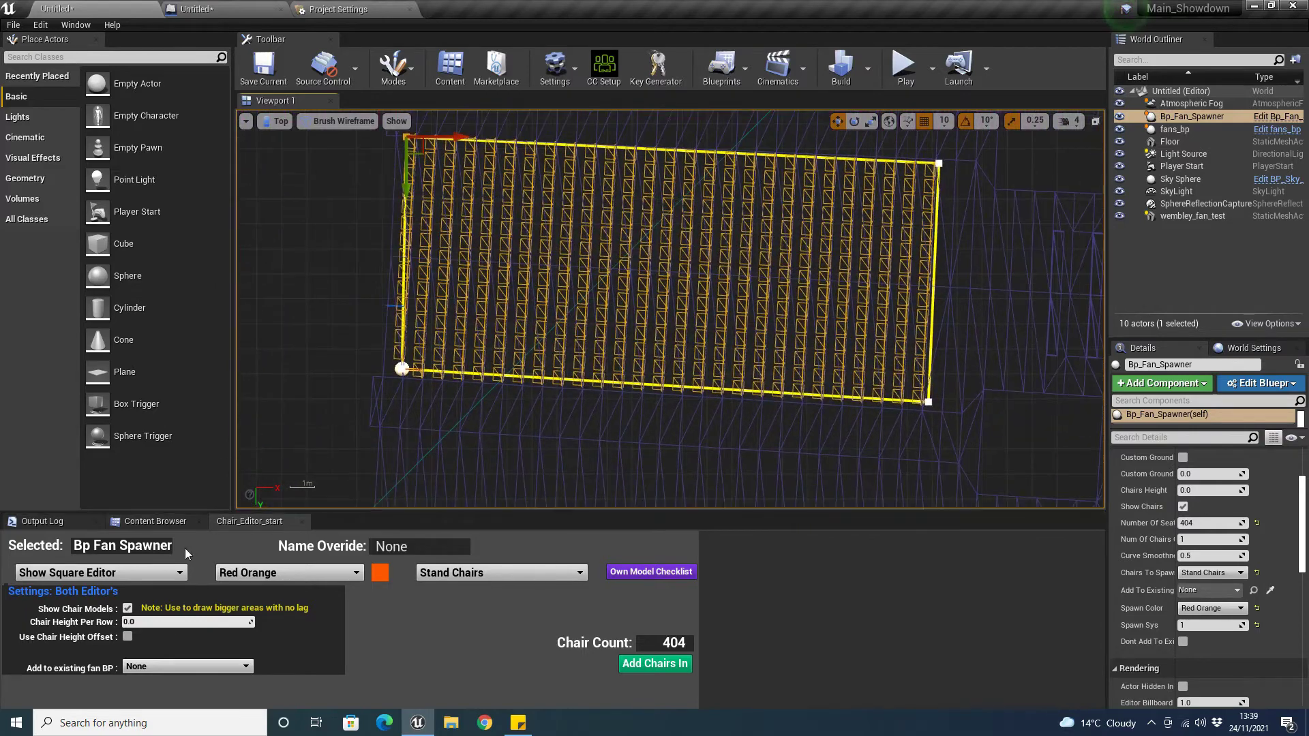
- Switch the viewport to Perspective and set Chair Height Per Row to 10
{"action": "left_click", "coordinate": [276, 122]}
{"action": "left_click", "coordinate": [300, 137]}
{"action": "right_click_drag", "start_coordinate": [668, 306], "coordinate": [668, 307]}
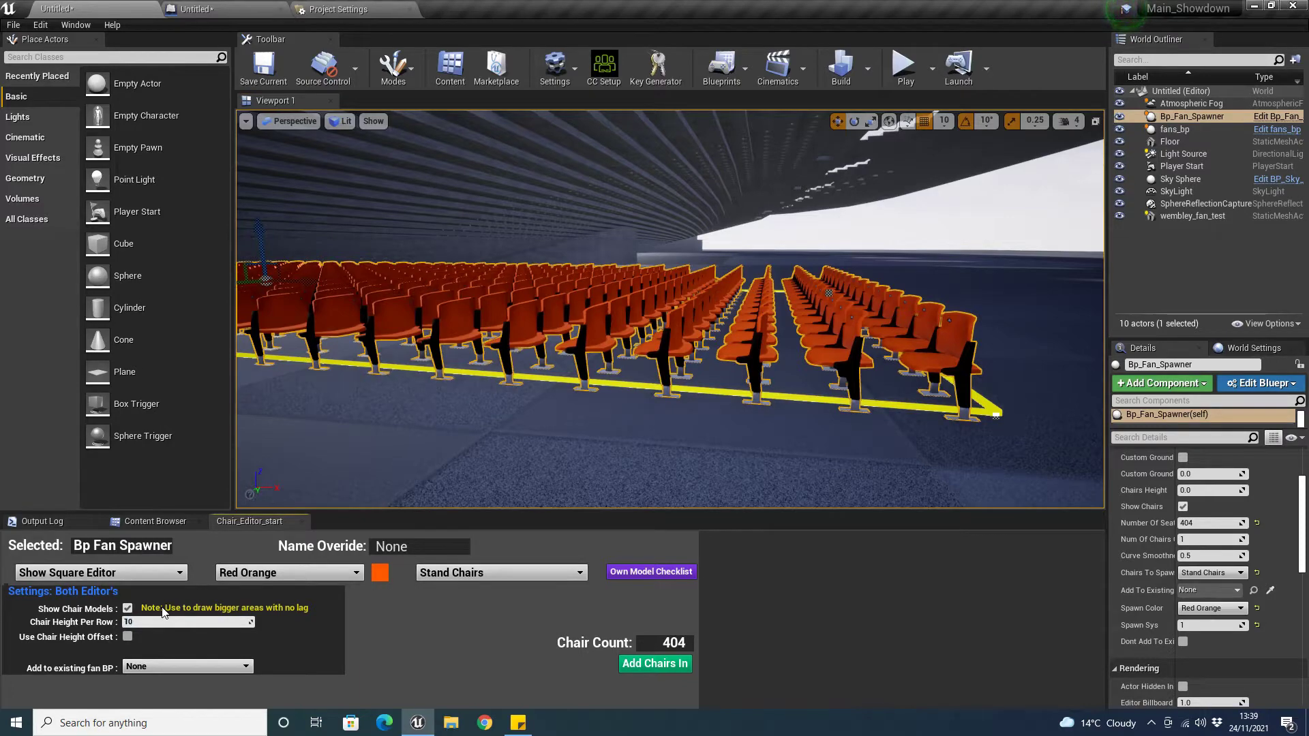
{"action": "key", "text": "Return"}
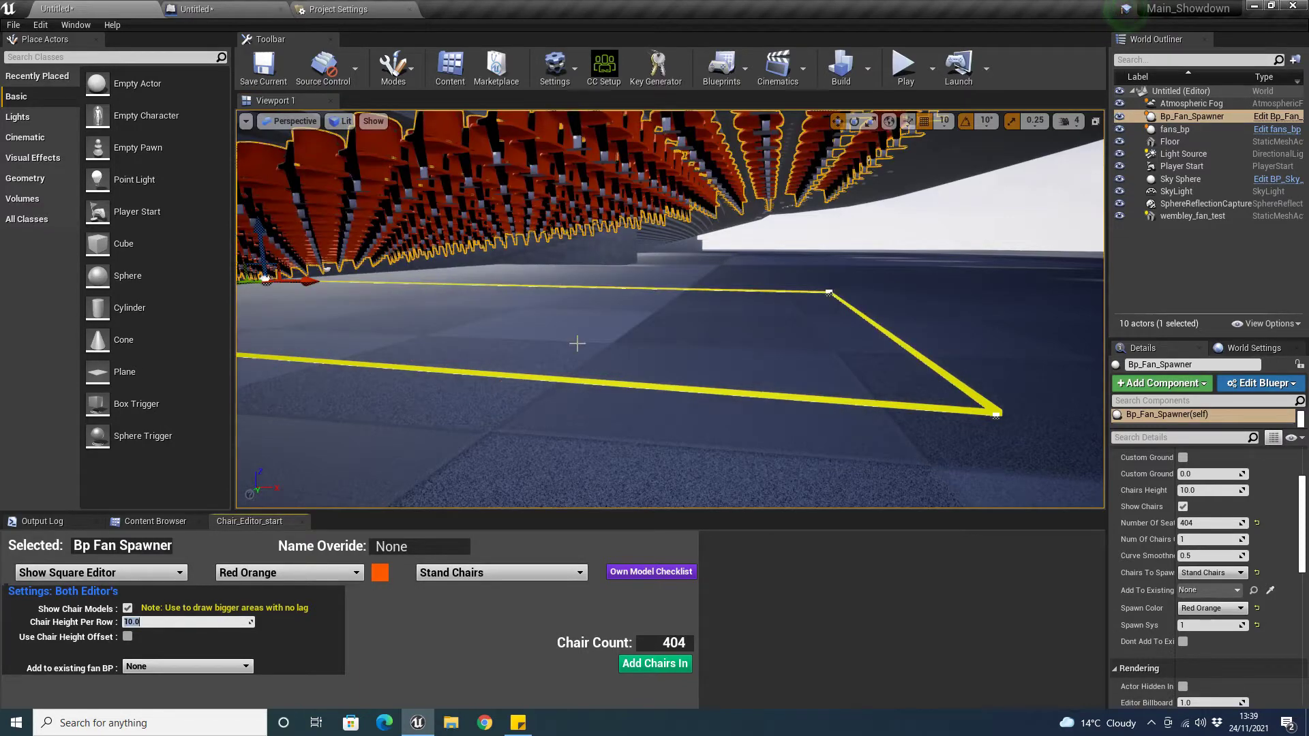
- Set Chair Height Per Row to 20 and inspect the chairs against the stand's concrete steps
{"action": "right_click_drag", "start_coordinate": [577, 344], "coordinate": [674, 383]}
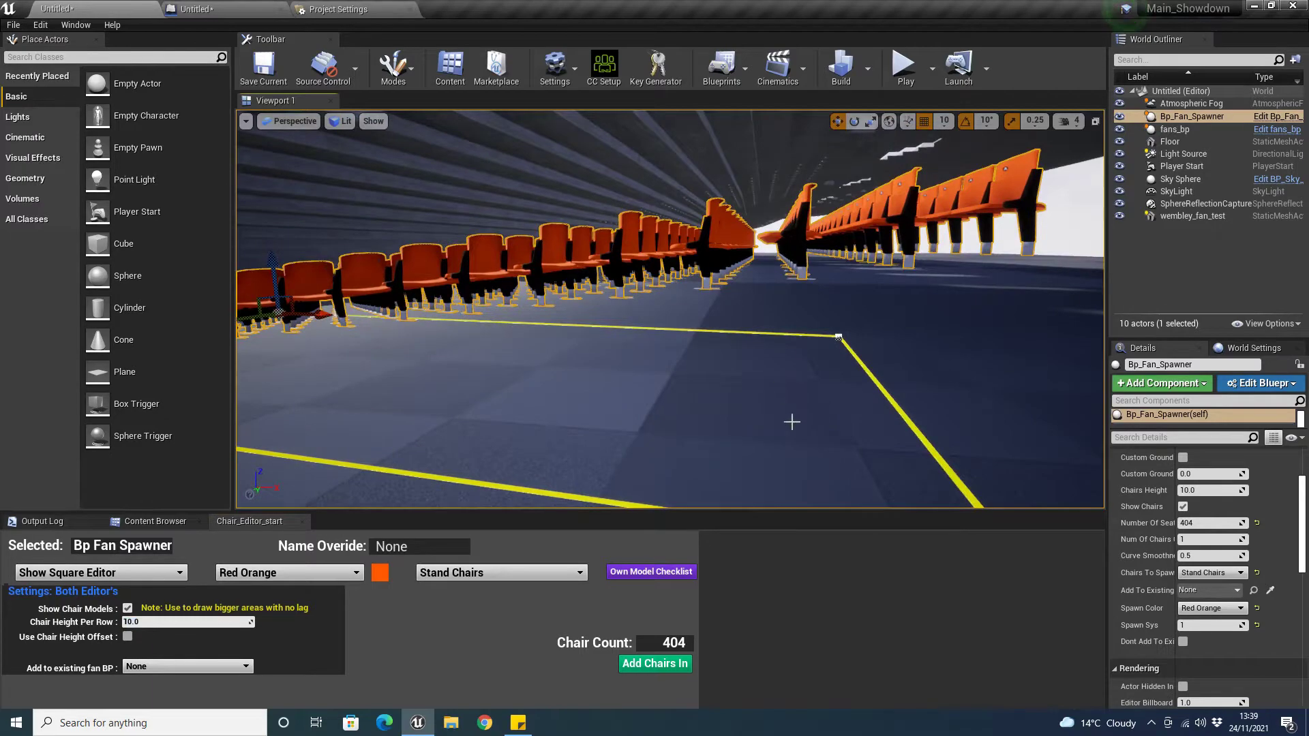
{"action": "right_click_drag", "start_coordinate": [789, 379], "coordinate": [786, 378]}
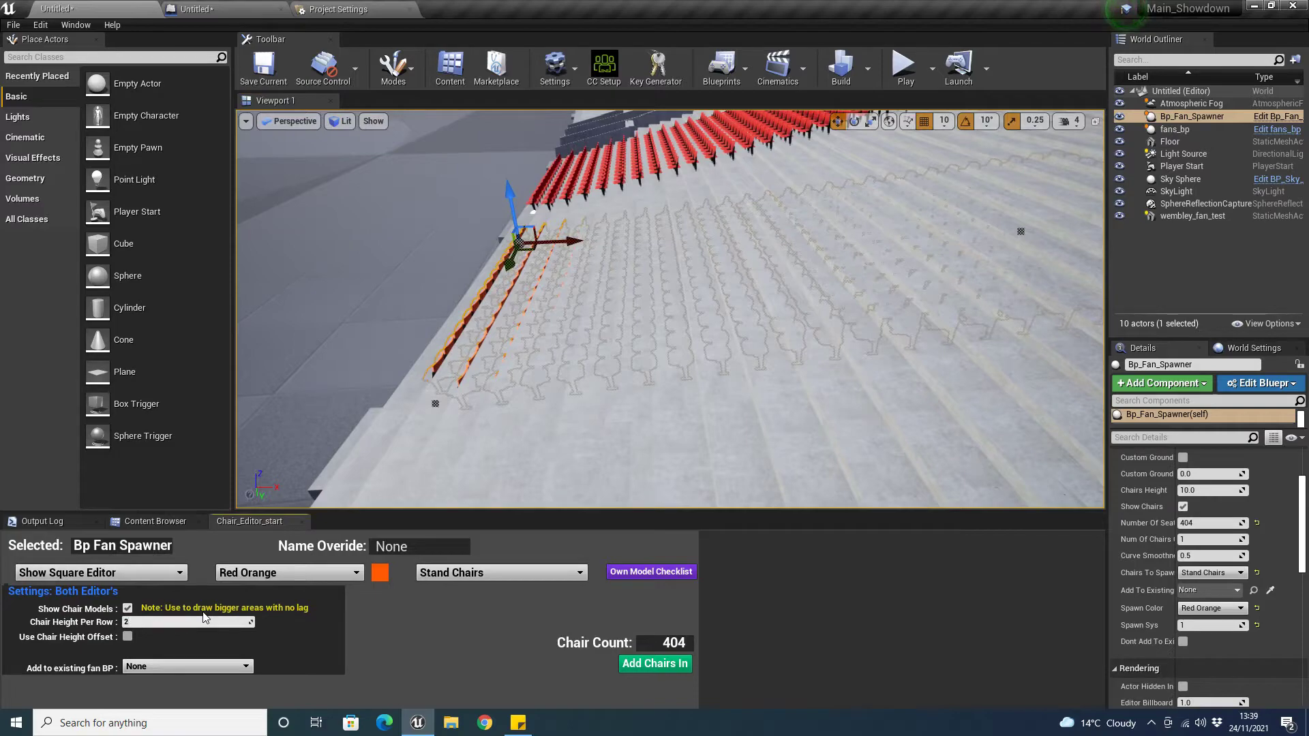
{"action": "left_click", "coordinate": [204, 618]}
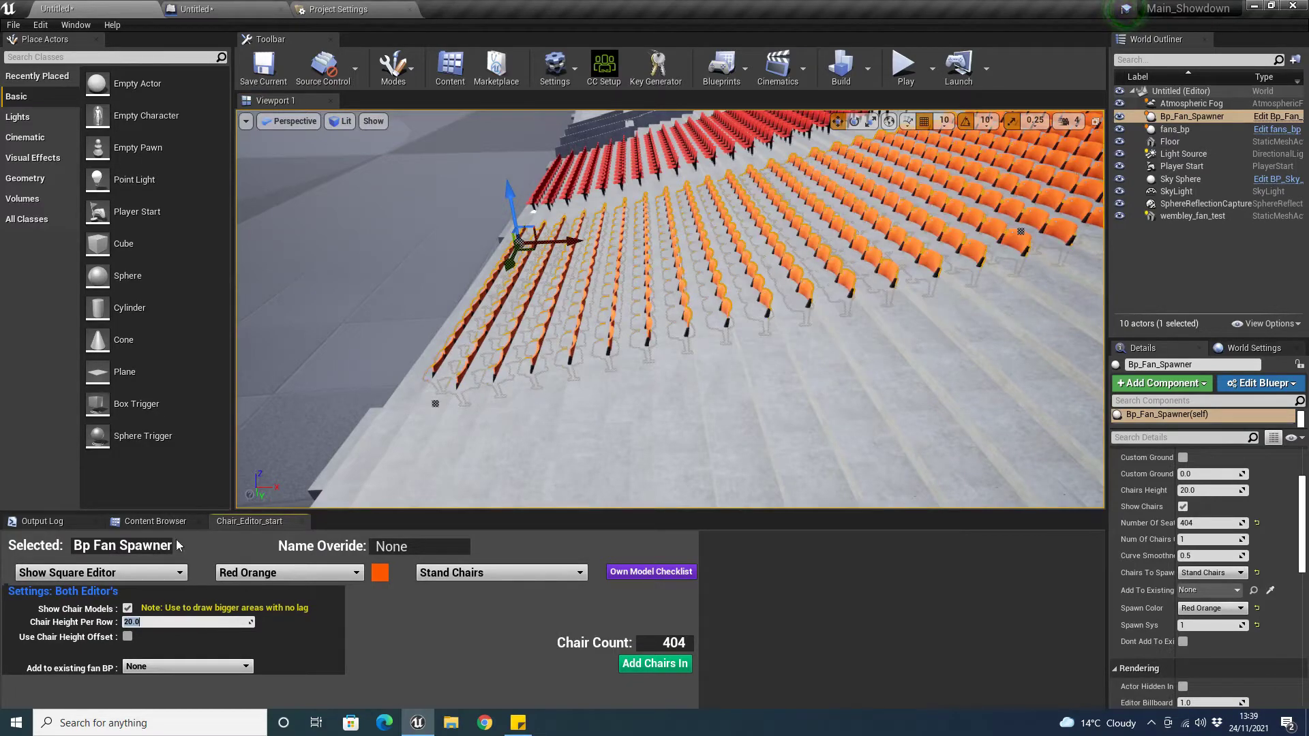
{"action": "right_click_drag", "start_coordinate": [529, 430], "coordinate": [529, 430]}
{"action": "right_click_drag", "start_coordinate": [620, 407], "coordinate": [619, 407]}
- Reselect Bp_Fan_Spawner and try raising the whole chair block vertically out of the concrete steps
{"action": "left_click", "coordinate": [1197, 154]}
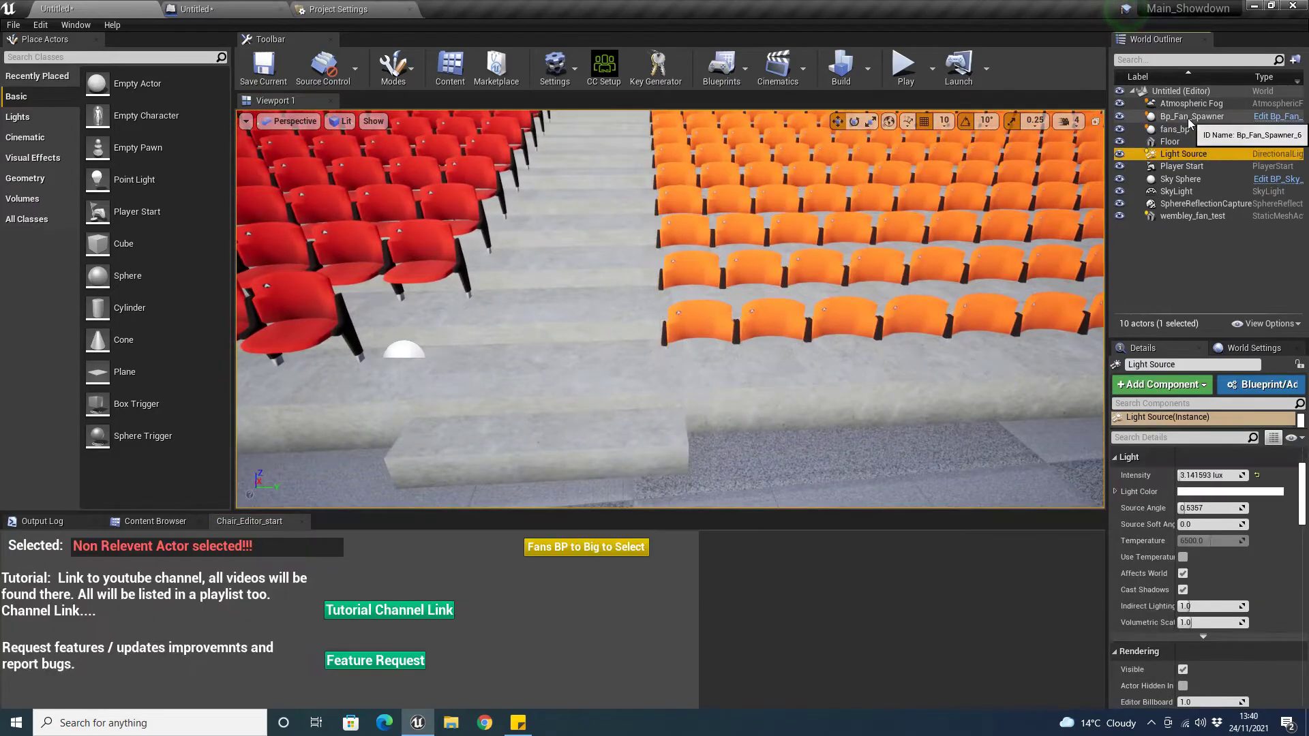
{"action": "left_click", "coordinate": [1186, 118]}
{"action": "right_click_drag", "start_coordinate": [900, 315], "coordinate": [900, 315]}
{"action": "right_click_drag", "start_coordinate": [713, 377], "coordinate": [713, 377]}
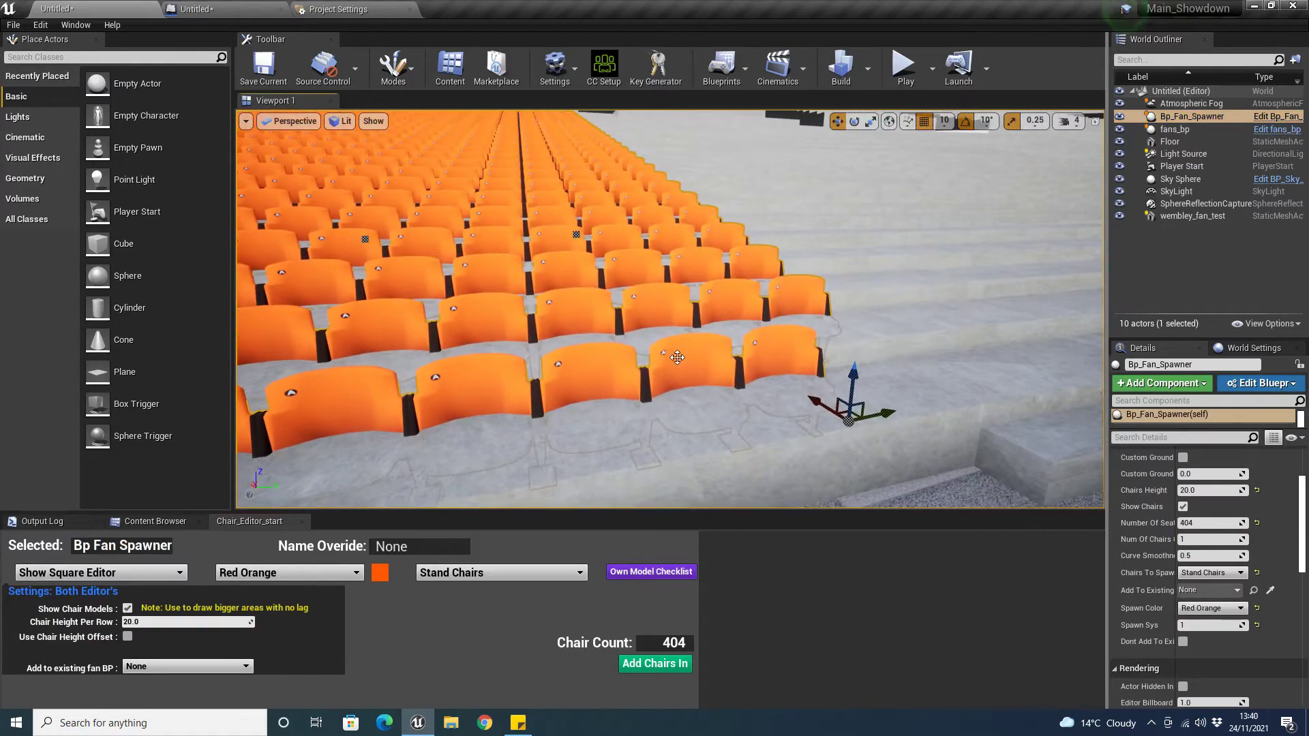
{"action": "right_click_drag", "start_coordinate": [725, 429], "coordinate": [690, 440]}
{"action": "left_click_drag", "start_coordinate": [705, 417], "coordinate": [707, 358]}
- Lower the chair block slightly and reset the spawner's Z location to 0
{"action": "right_click_drag", "start_coordinate": [682, 435], "coordinate": [682, 435]}
{"action": "right_click_drag", "start_coordinate": [509, 362], "coordinate": [509, 362]}
{"action": "right_click_drag", "start_coordinate": [753, 412], "coordinate": [753, 412]}
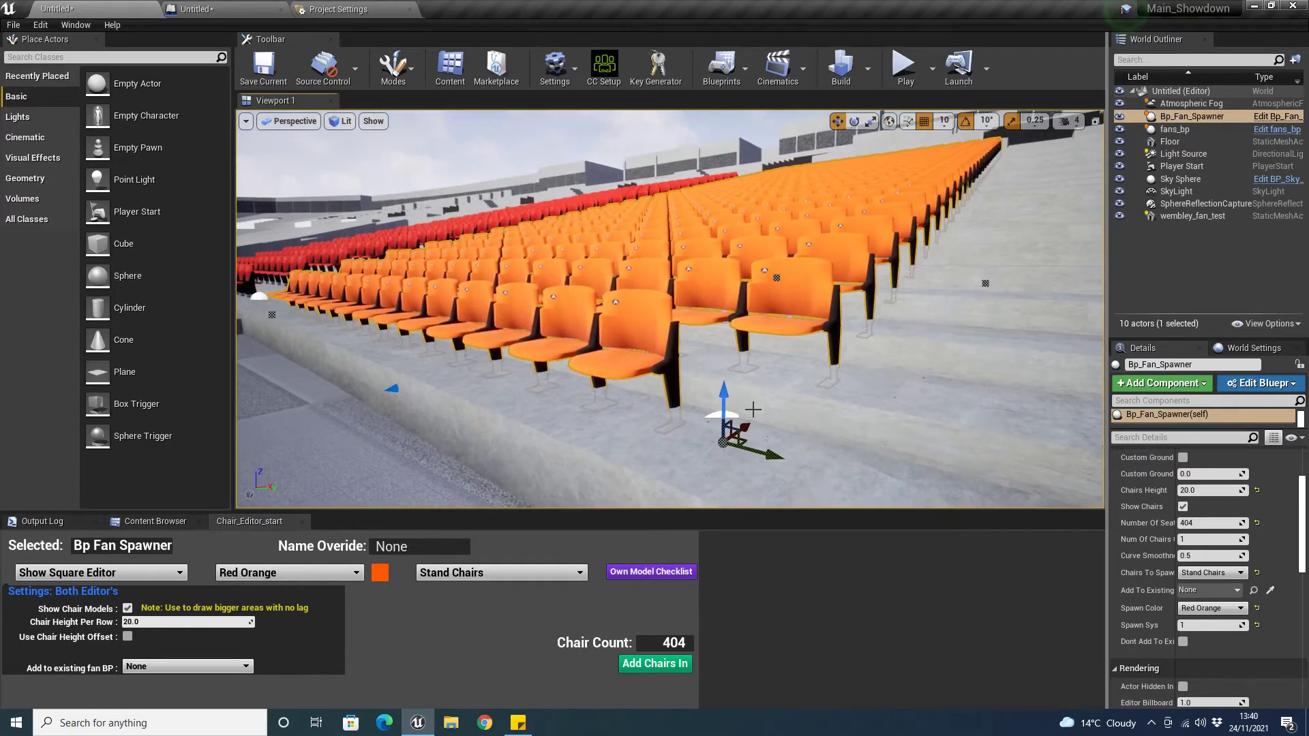
{"action": "left_click_drag", "start_coordinate": [723, 391], "coordinate": [727, 417]}
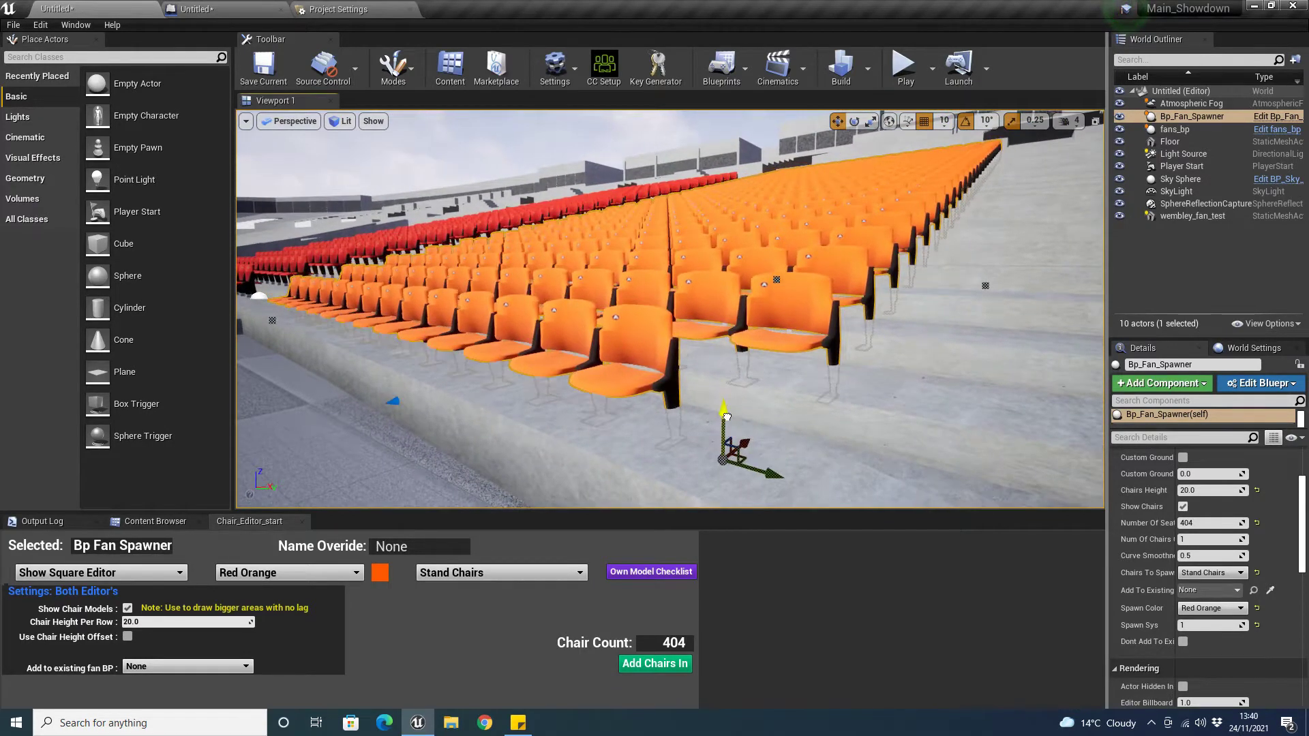
{"action": "right_click_drag", "start_coordinate": [727, 417], "coordinate": [728, 427]}
{"action": "scroll", "coordinate": [1247, 477], "scroll_direction": "up", "scroll_amount": 3}
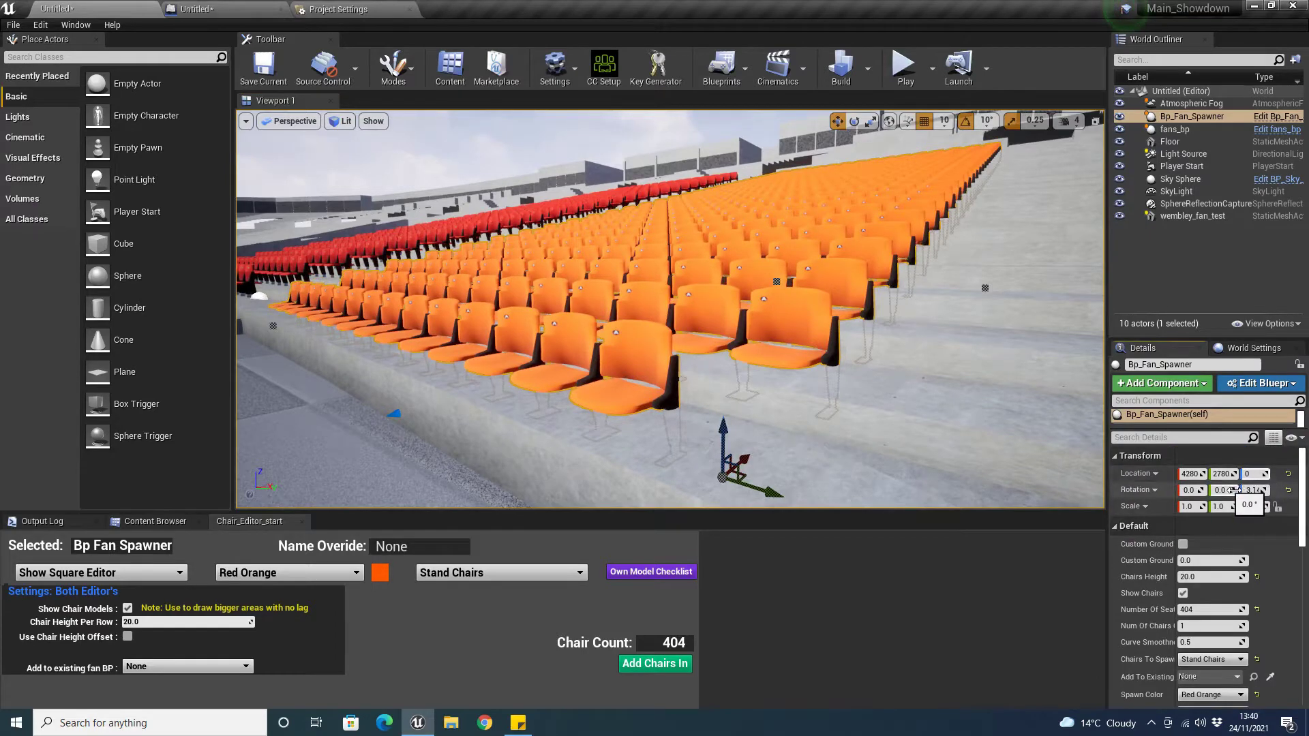
{"action": "key", "text": "Return"}
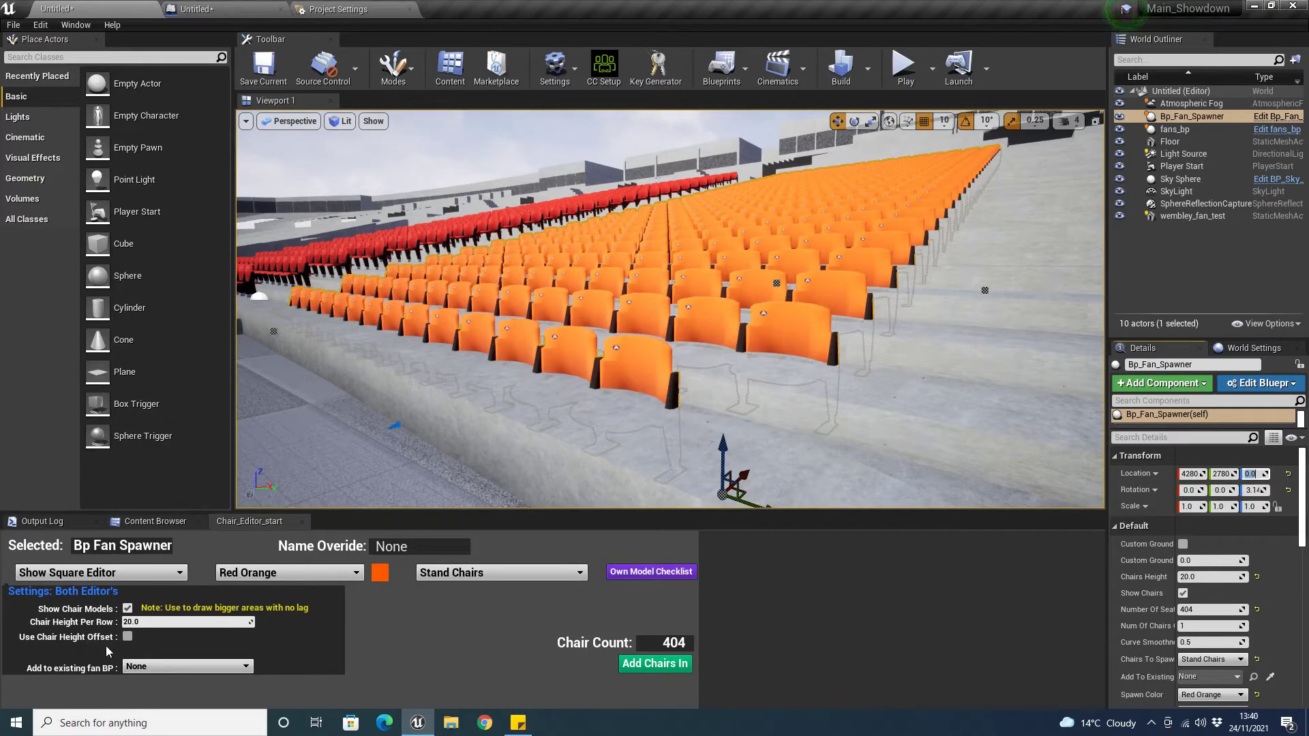
- Enable Use Chair Height Offset for Bp_Fan_Spawner and set Chair Height Offset to 20
{"action": "left_click", "coordinate": [128, 637]}
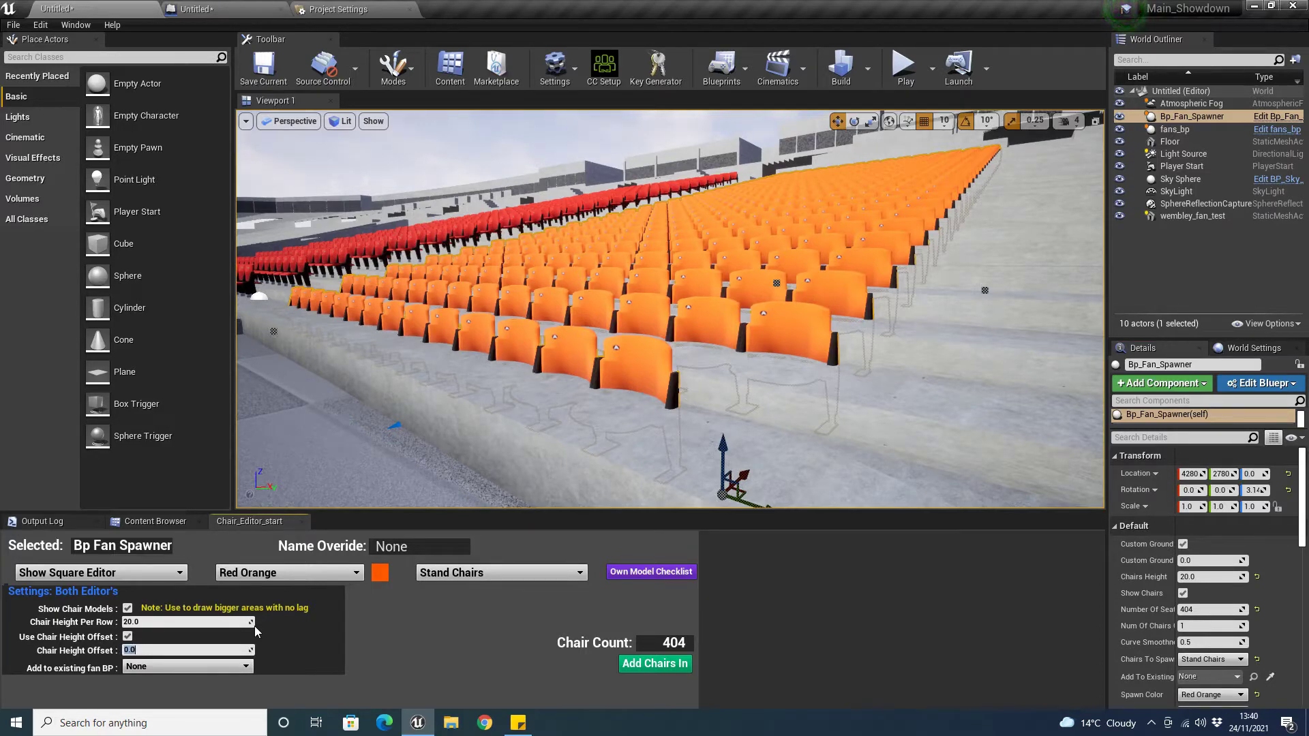
{"action": "type", "text": "20"}
{"action": "key", "text": "Return"}
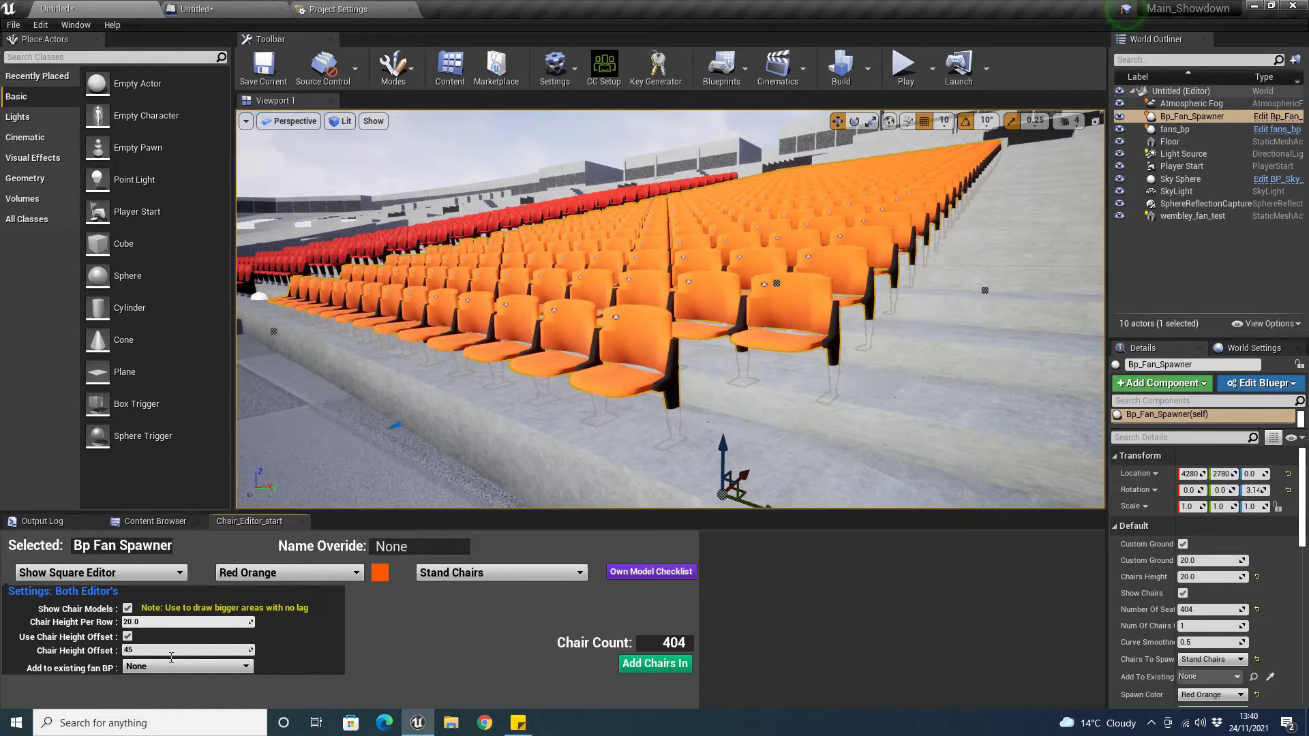
- Try Chair Height Offset values of 45, 40 and 43, and settle on 45 so the chair feet rest on the concrete steps
{"action": "key", "text": "Return"}
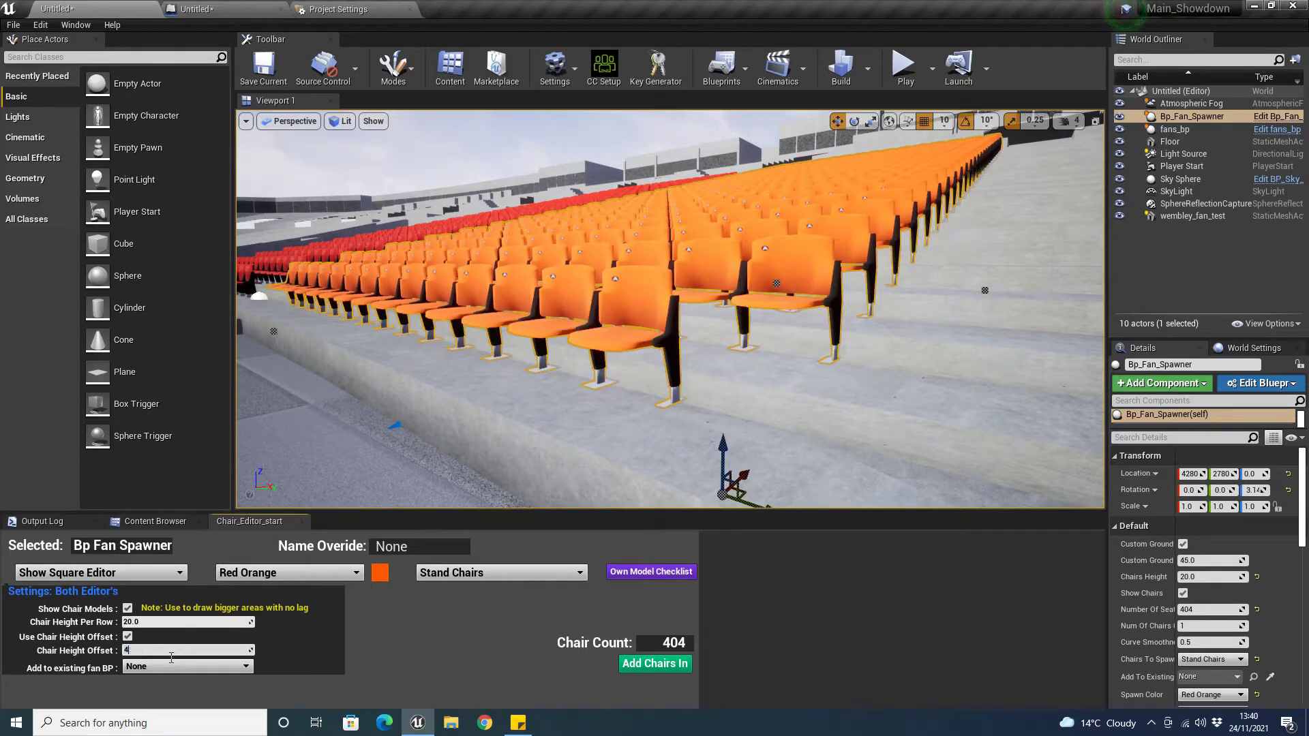
{"action": "type", "text": "40"}
{"action": "key", "text": "Return"}
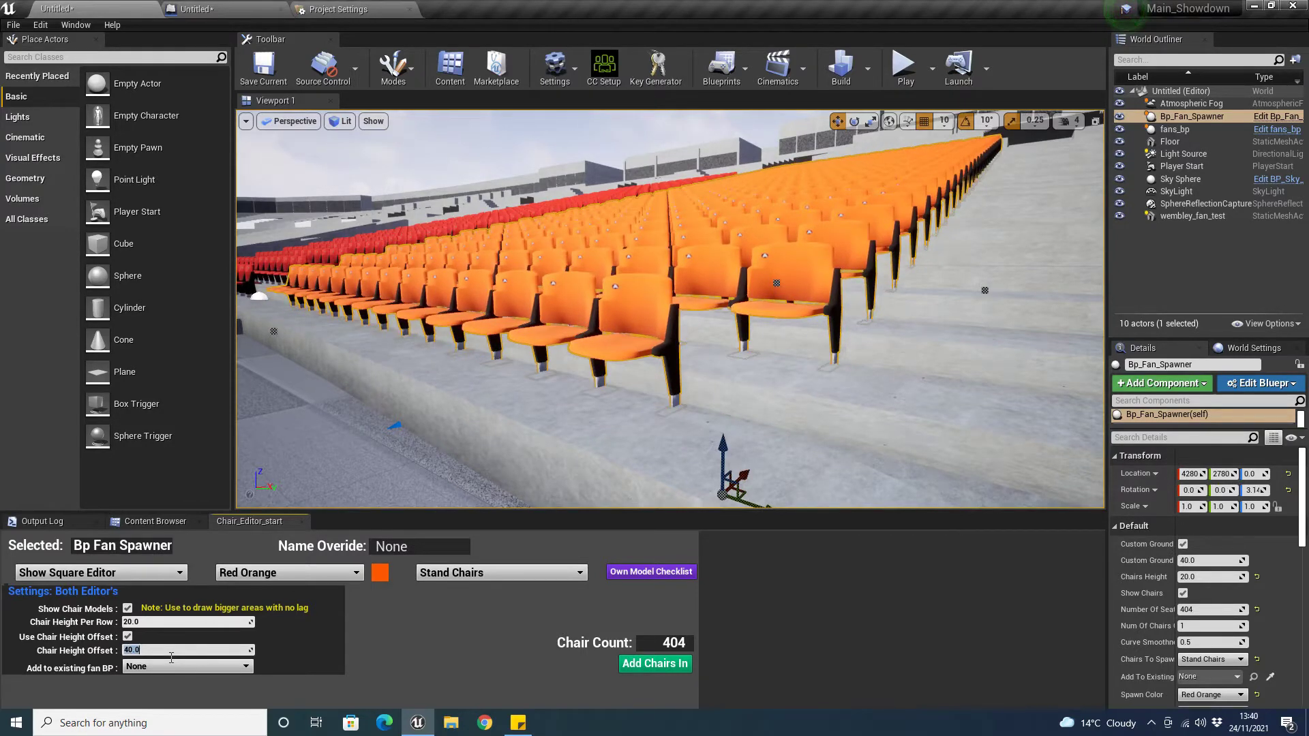
{"action": "key", "text": "Return"}
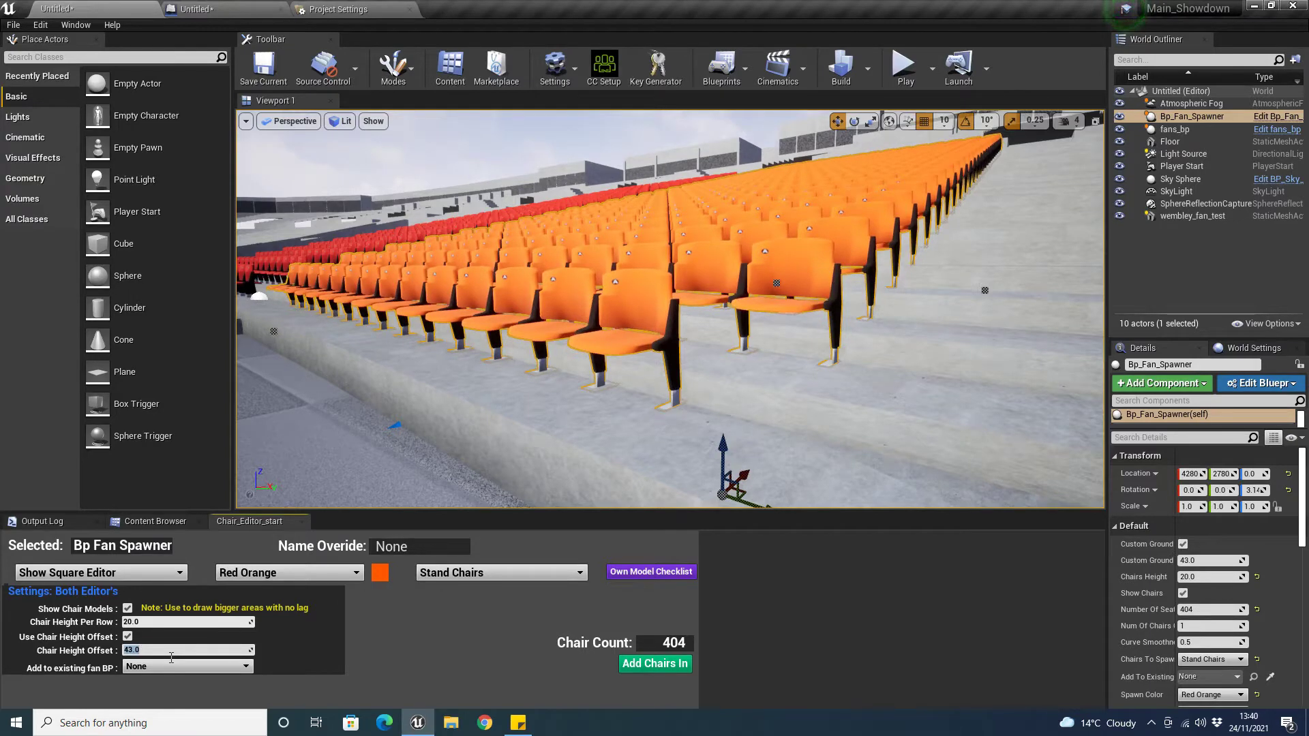
{"action": "type", "text": "45"}
{"action": "key", "text": "Return"}
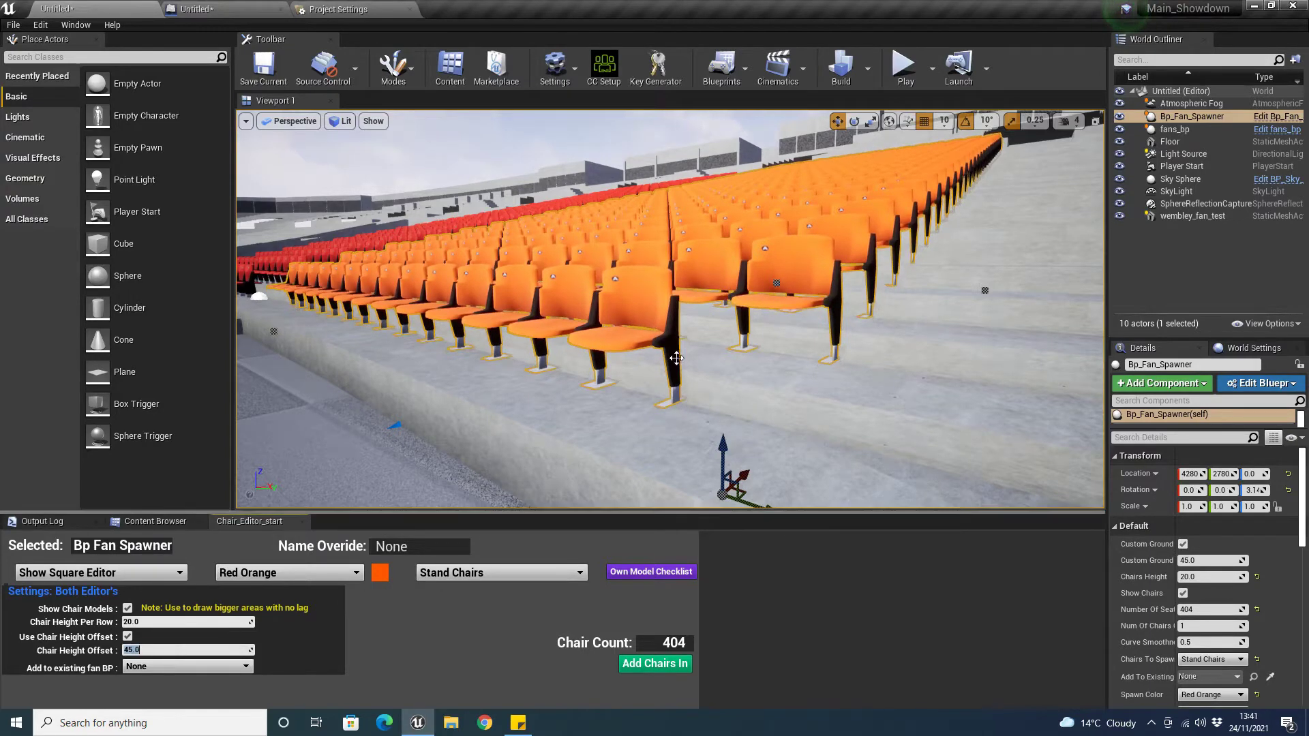
- Add the red-orange chairs to the level and move the spawner to the adjacent stand section at X 4140, Y 3880
{"action": "right_click_drag", "start_coordinate": [677, 363], "coordinate": [712, 389]}
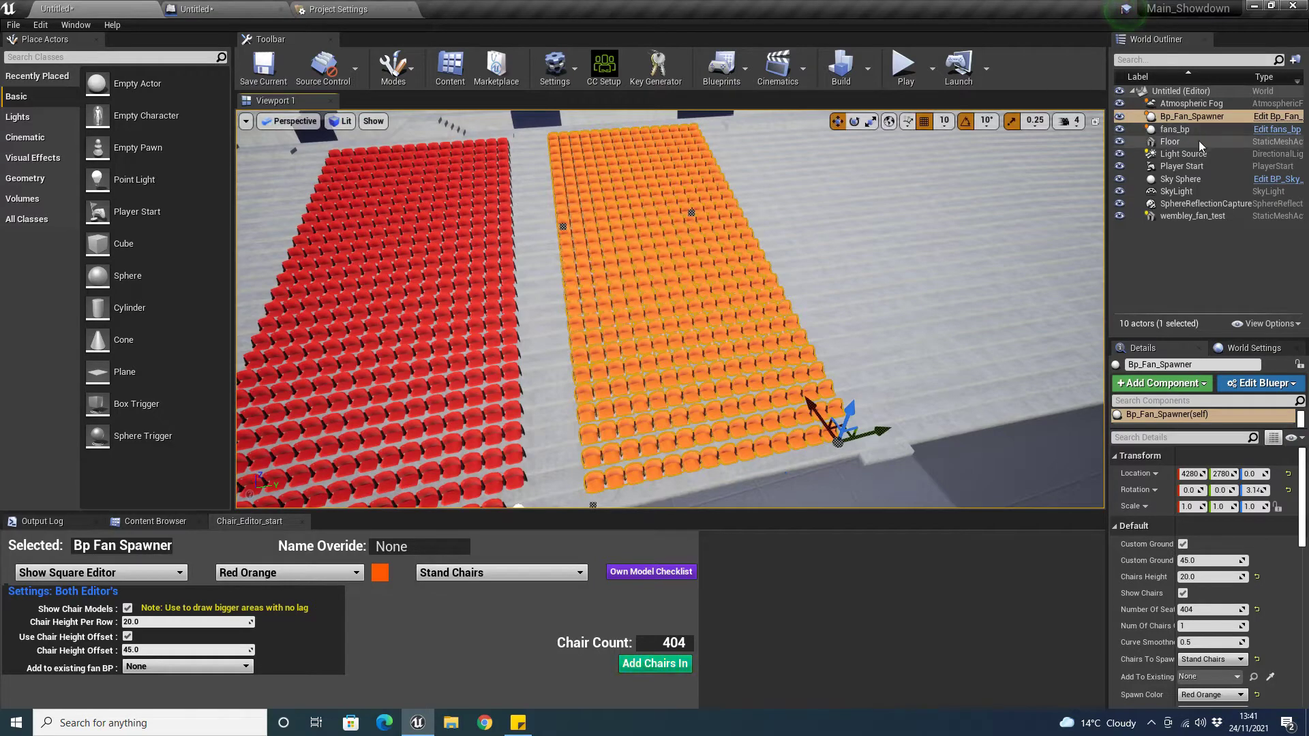
{"action": "left_click", "coordinate": [660, 670]}
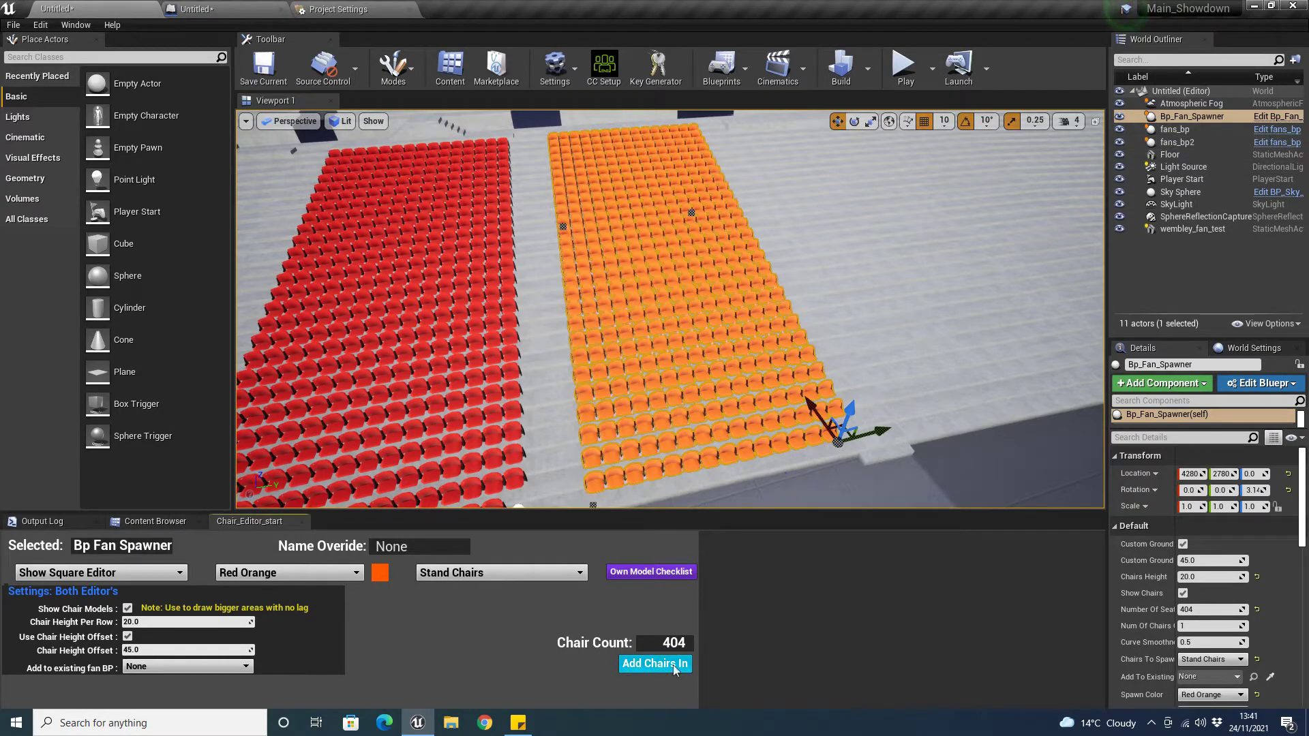
{"action": "key", "text": "d"}
{"action": "right_click_drag", "start_coordinate": [849, 456], "coordinate": [675, 371]}
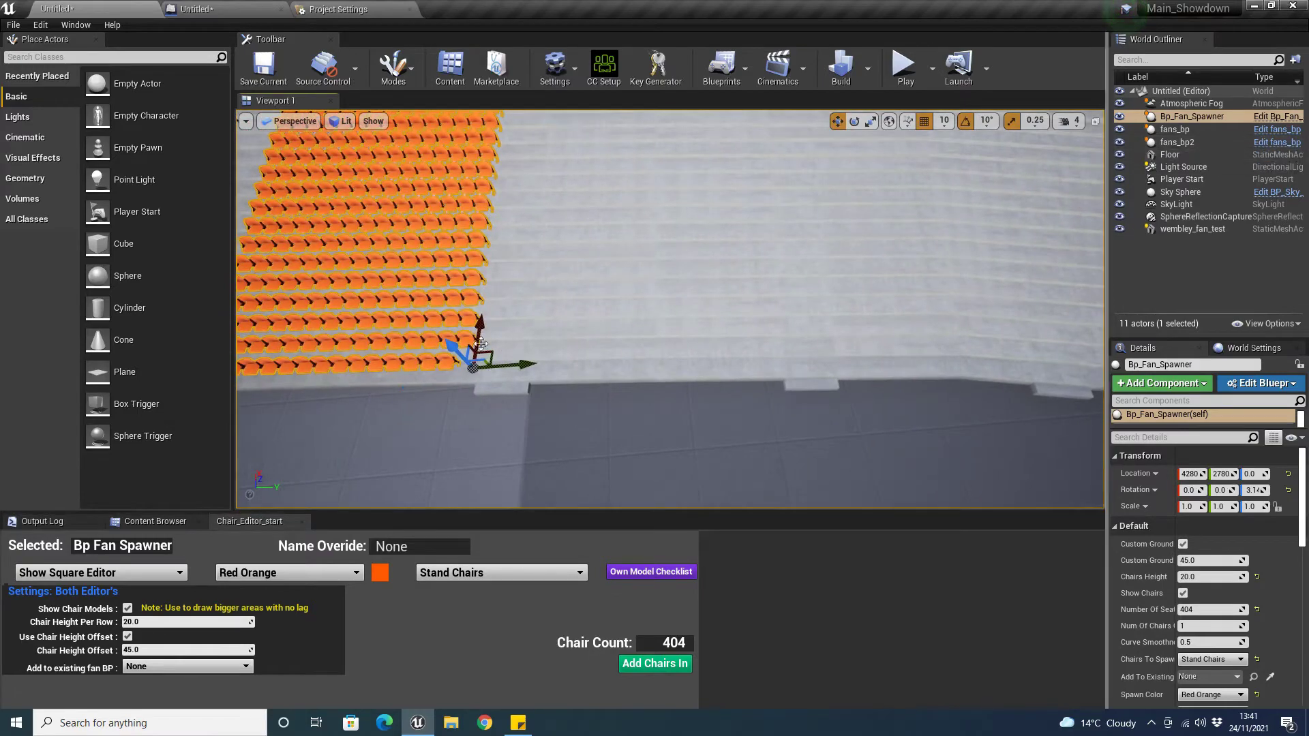
{"action": "left_click_drag", "start_coordinate": [489, 351], "coordinate": [766, 364]}
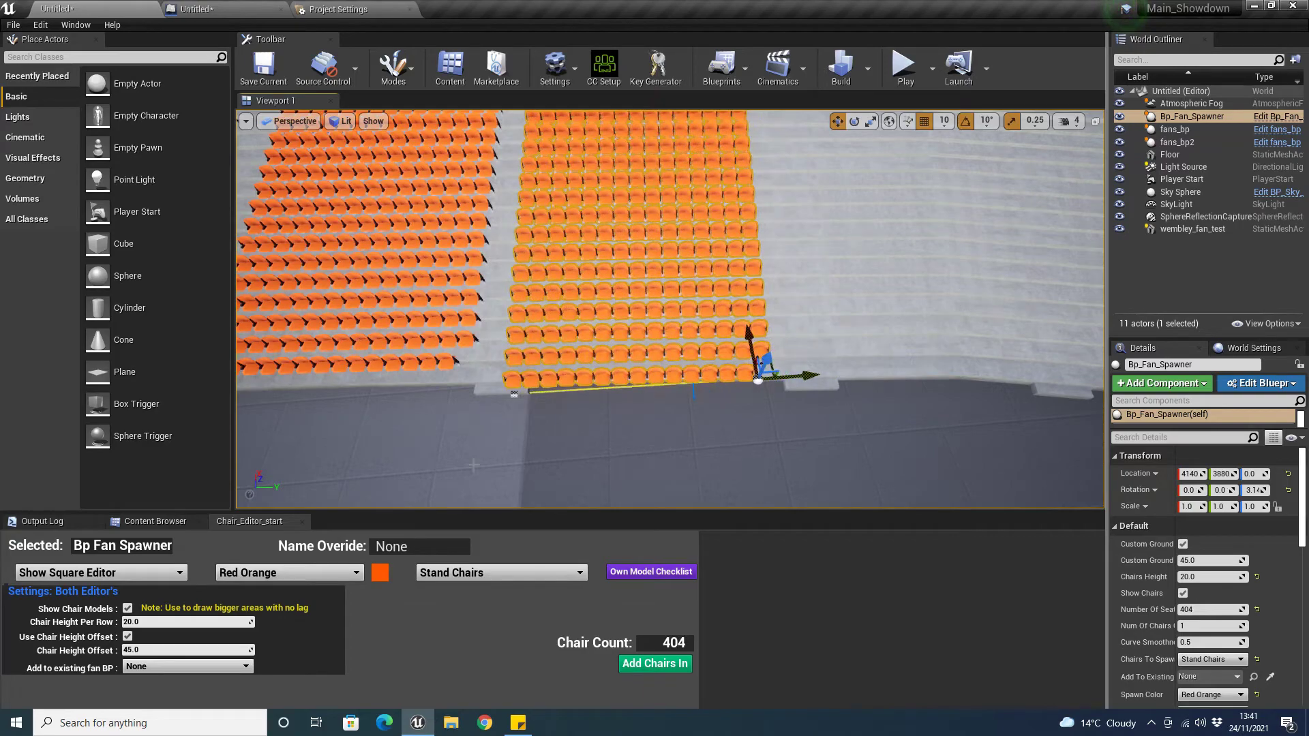
- Set the spawner's Z rotation to 4.84 to align the chair rows with the adjacent section's concrete steps
{"action": "right_click_drag", "start_coordinate": [766, 365], "coordinate": [682, 314]}
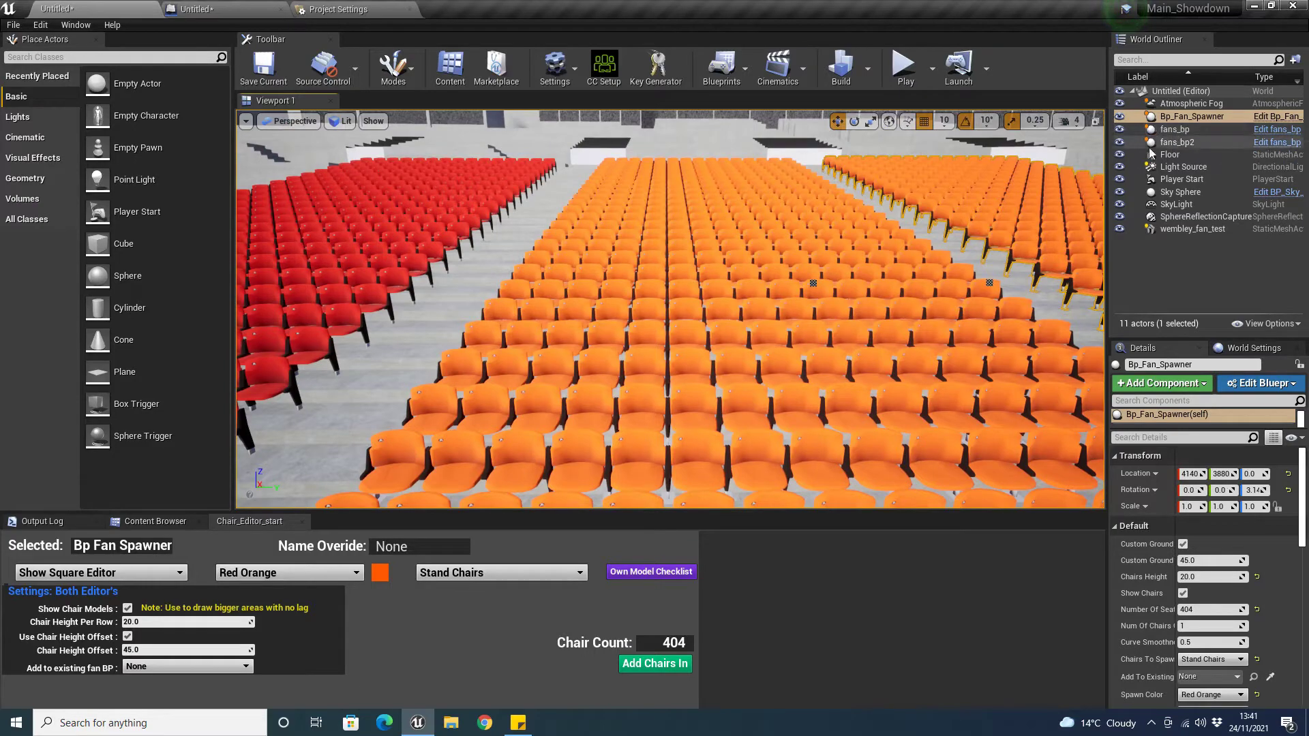
{"action": "right_click_drag", "start_coordinate": [825, 278], "coordinate": [805, 283]}
{"action": "right_click_drag", "start_coordinate": [481, 312], "coordinate": [461, 315]}
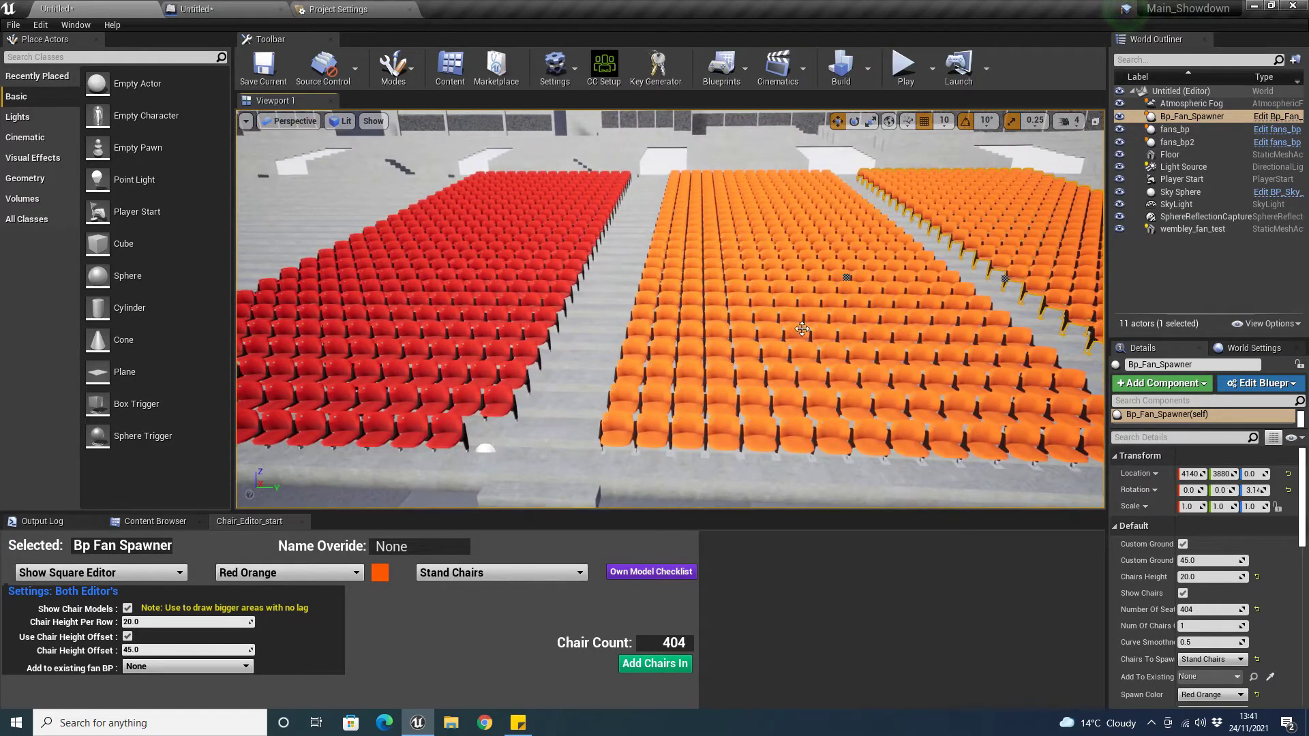
{"action": "right_click_drag", "start_coordinate": [864, 330], "coordinate": [709, 443]}
{"action": "key", "text": "w"}
{"action": "key", "text": "d"}
{"action": "key", "text": "s"}
{"action": "key", "text": "d"}
{"action": "key", "text": "s"}
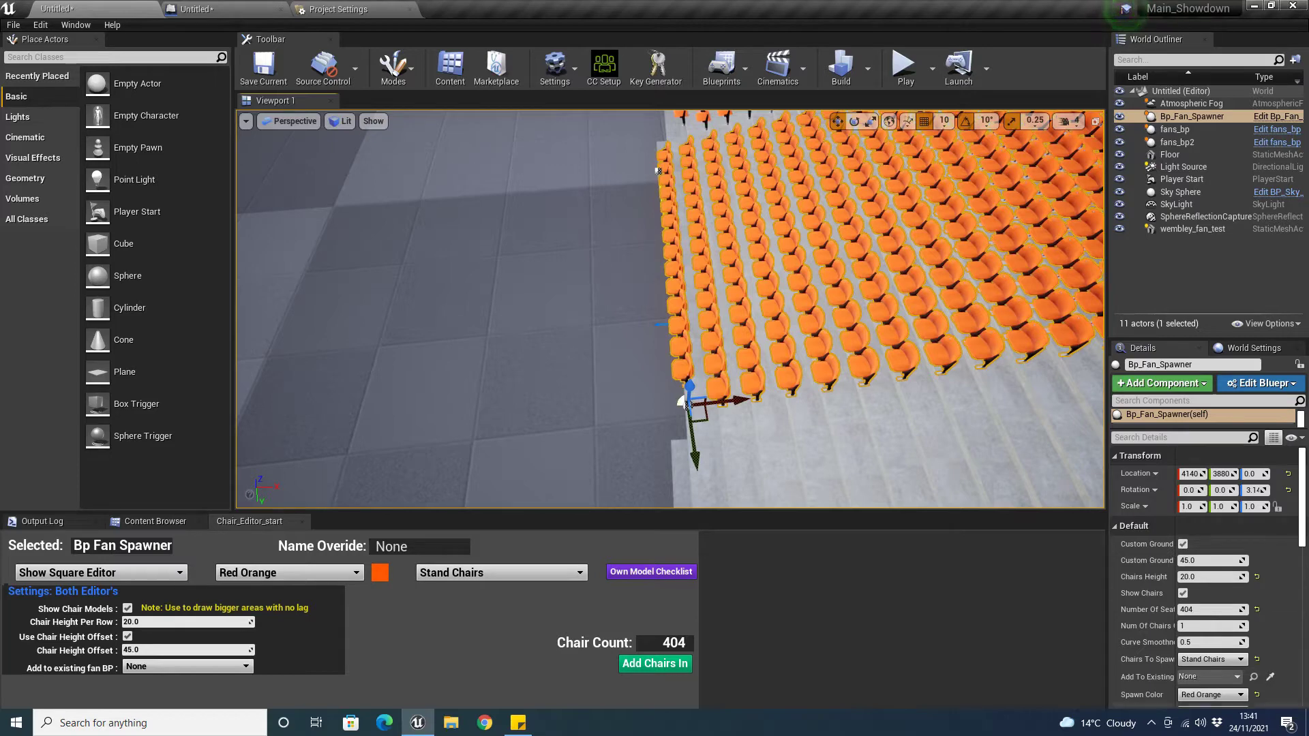
{"action": "left_click", "coordinate": [1256, 492]}
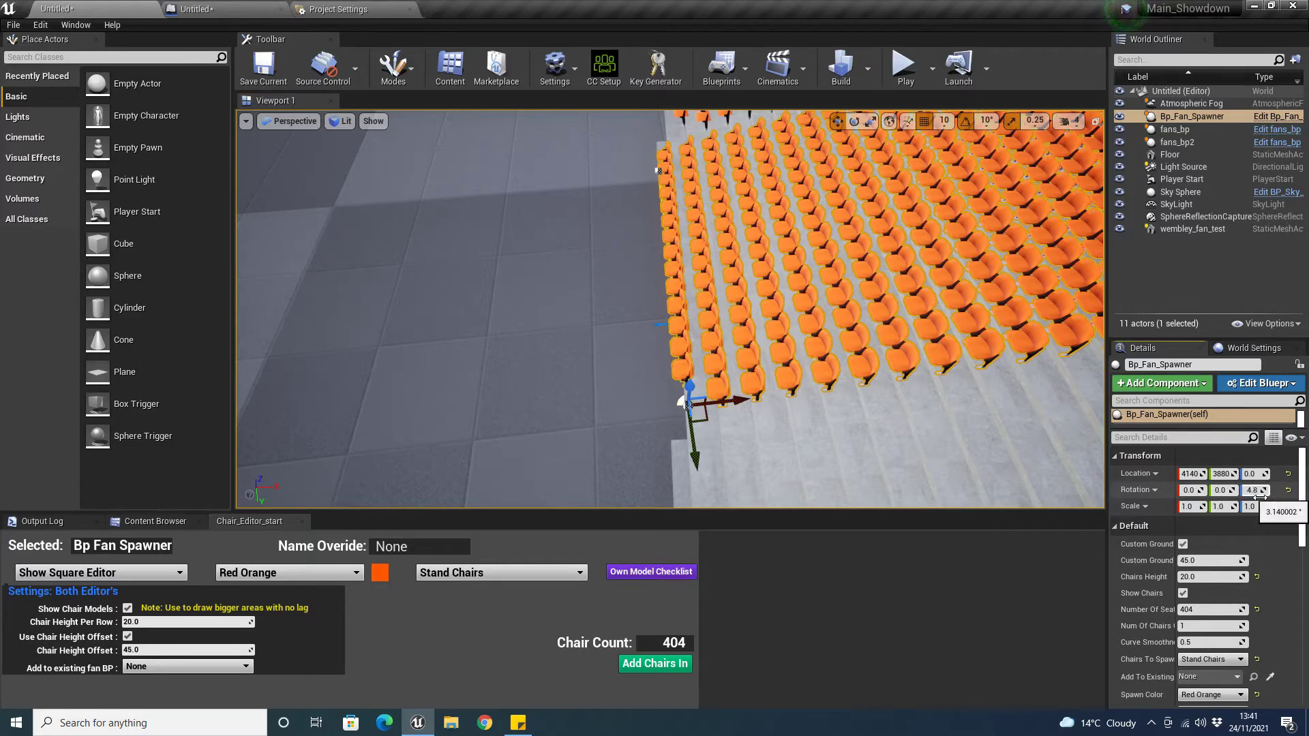
{"action": "key", "text": "Return"}
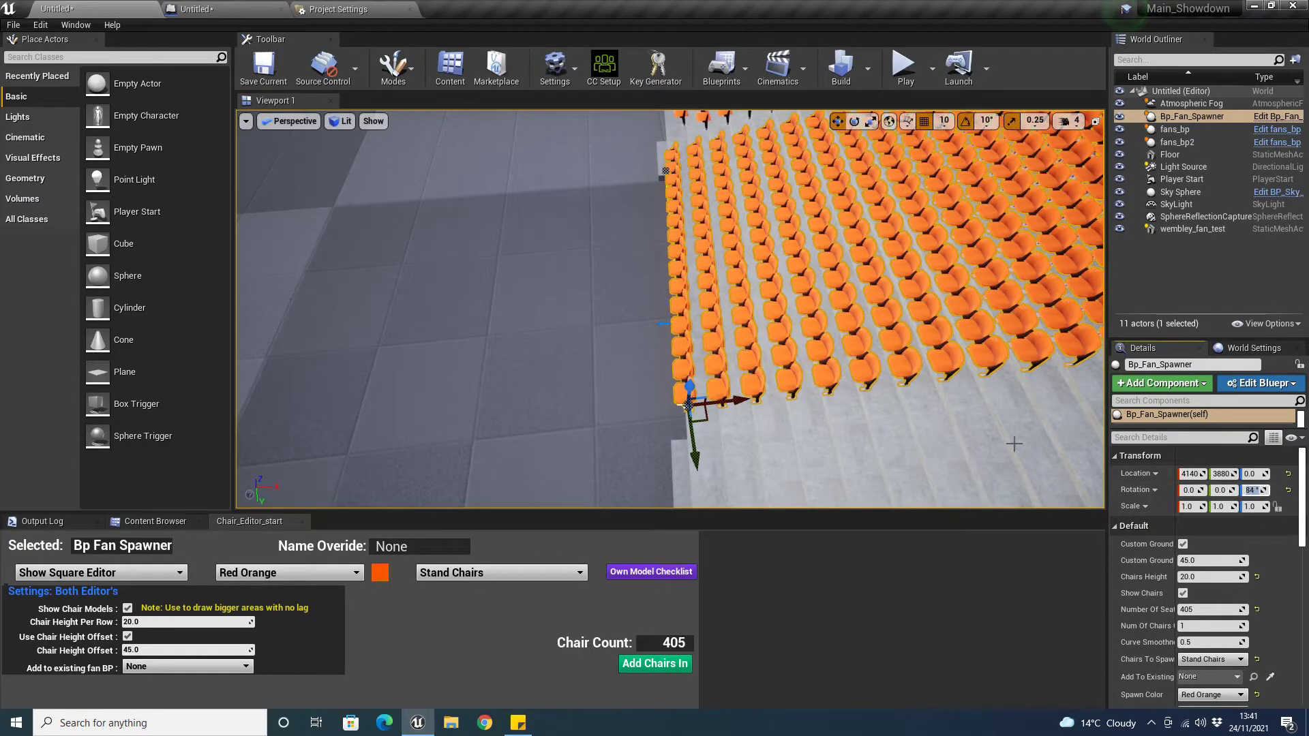
- Change the chair colour to Blue and reposition the spawner at X 4190, Y 3950 within the stand section
{"action": "left_click", "coordinate": [334, 573]}
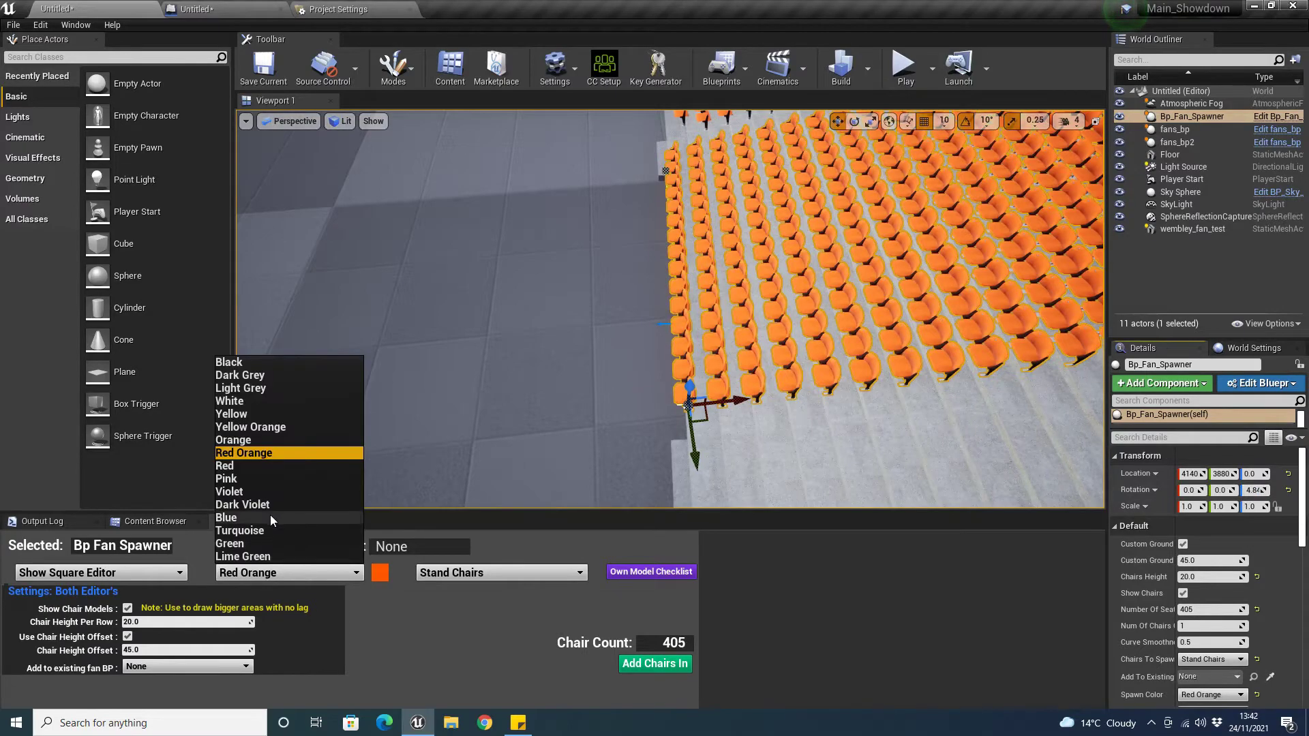
{"action": "left_click", "coordinate": [270, 515]}
{"action": "mouse_move", "coordinate": [772, 336]}
{"action": "right_mouse_down"}
{"action": "mouse_move", "coordinate": [985, 348]}
{"action": "mouse_move", "coordinate": [767, 341]}
{"action": "right_mouse_up"}
{"action": "left_click_drag", "start_coordinate": [655, 355], "coordinate": [711, 422]}
{"action": "right_click_drag", "start_coordinate": [711, 421], "coordinate": [769, 317]}
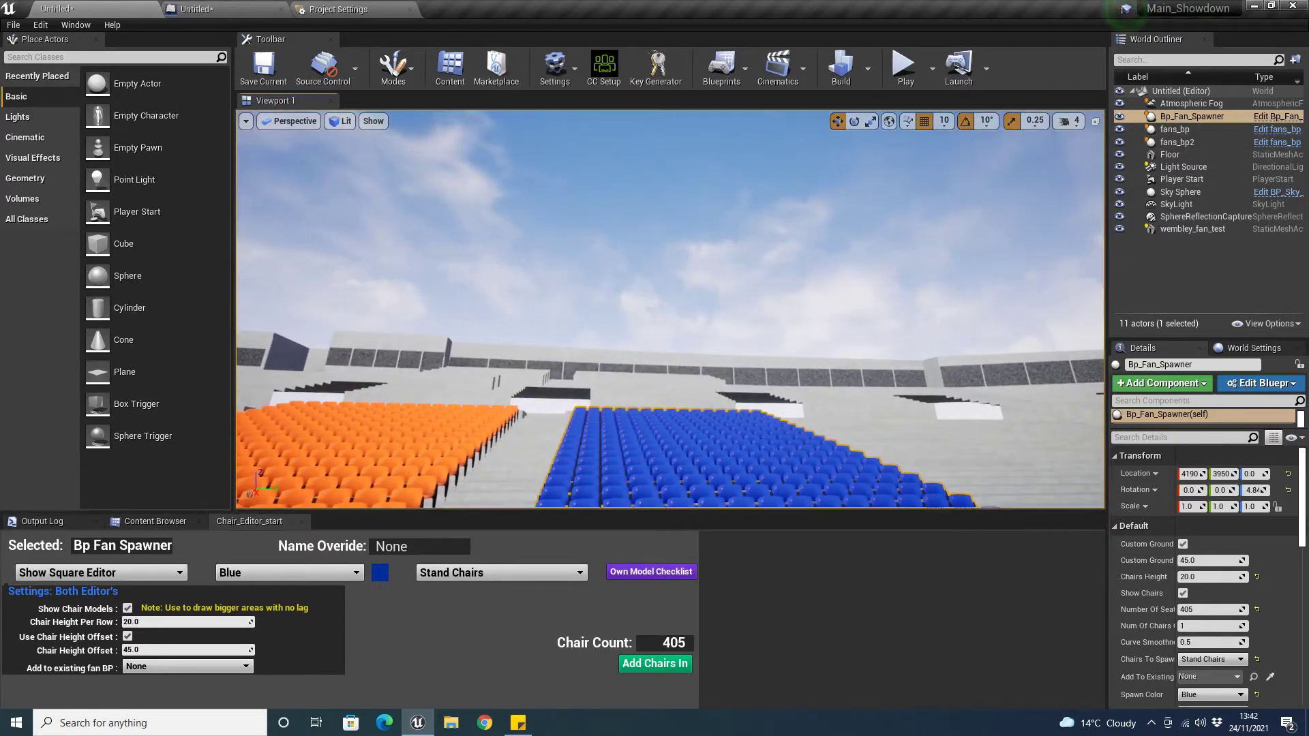
{"action": "key", "text": "f"}
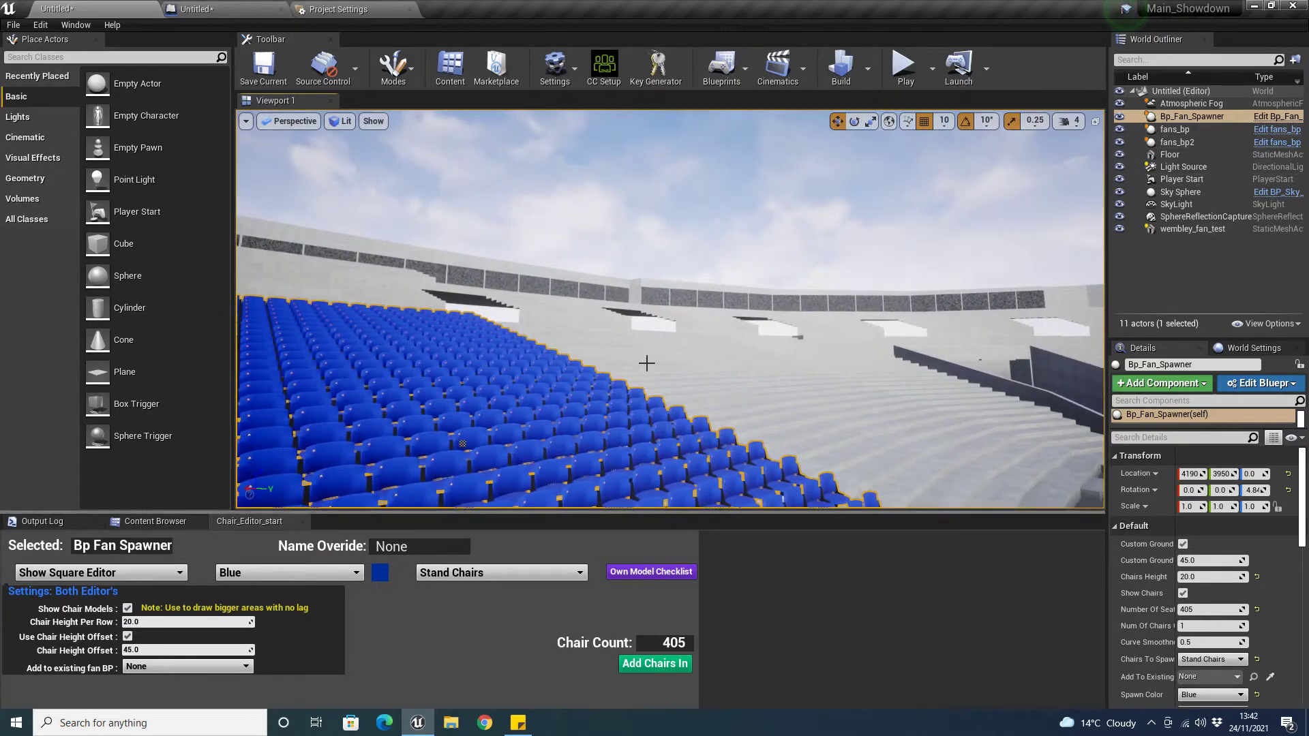
{"action": "right_click_drag", "start_coordinate": [673, 349], "coordinate": [556, 436]}
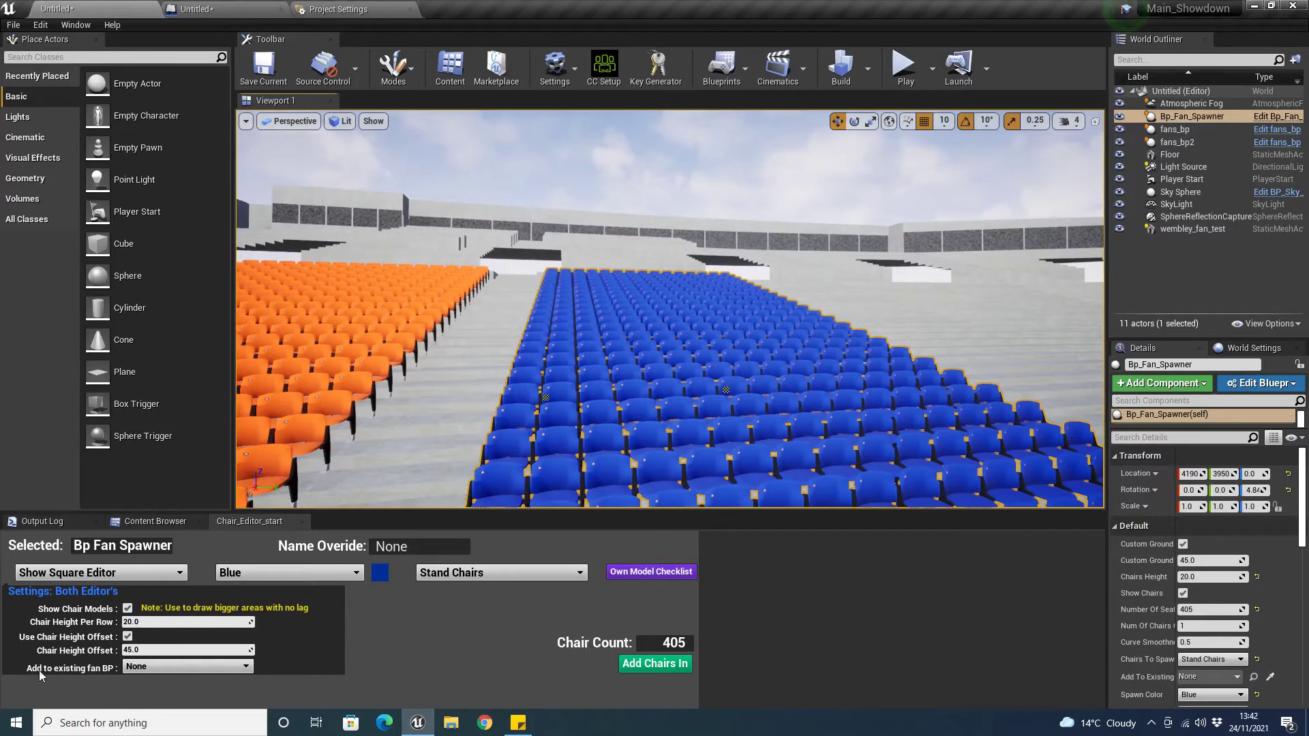
- Select fans_bp2, reselect Bp_Fan_Spawner, and set Add to existing fan BP to fans_bp2
{"action": "left_click", "coordinate": [140, 667]}
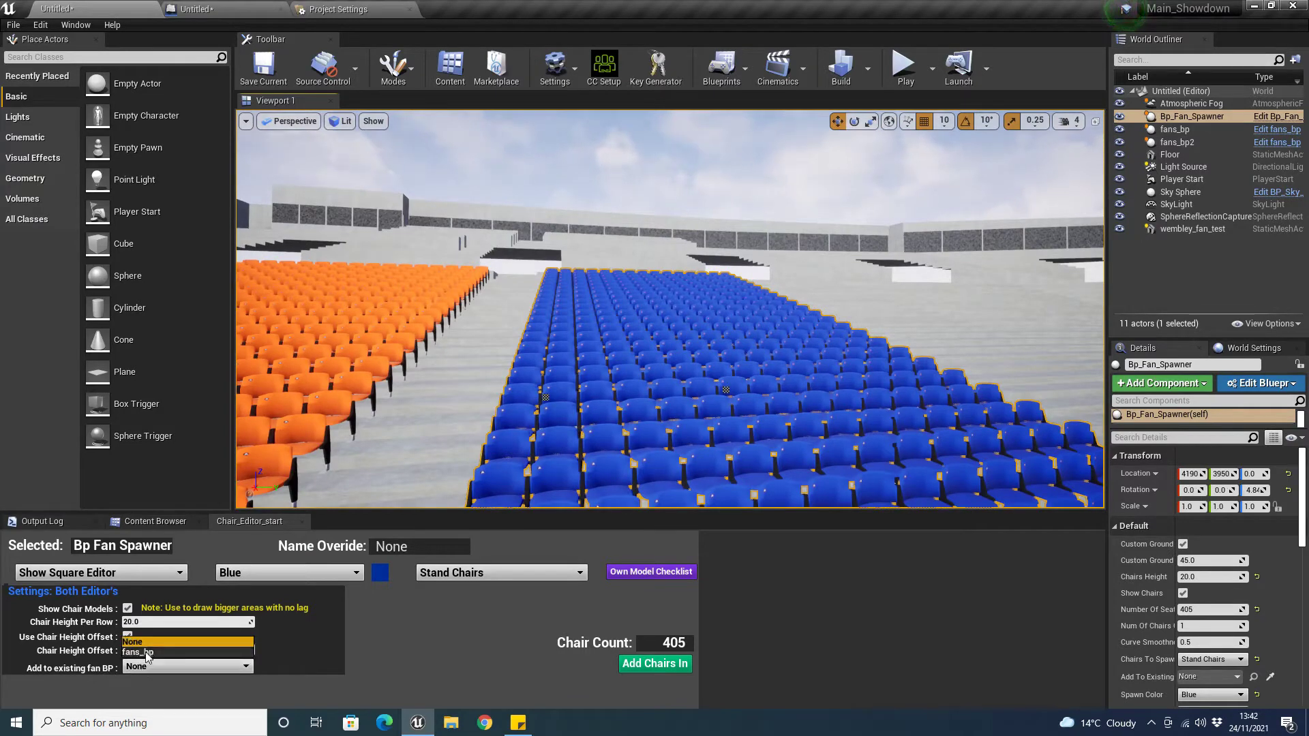
{"action": "left_click", "coordinate": [167, 710]}
{"action": "right_click_drag", "start_coordinate": [626, 356], "coordinate": [631, 409]}
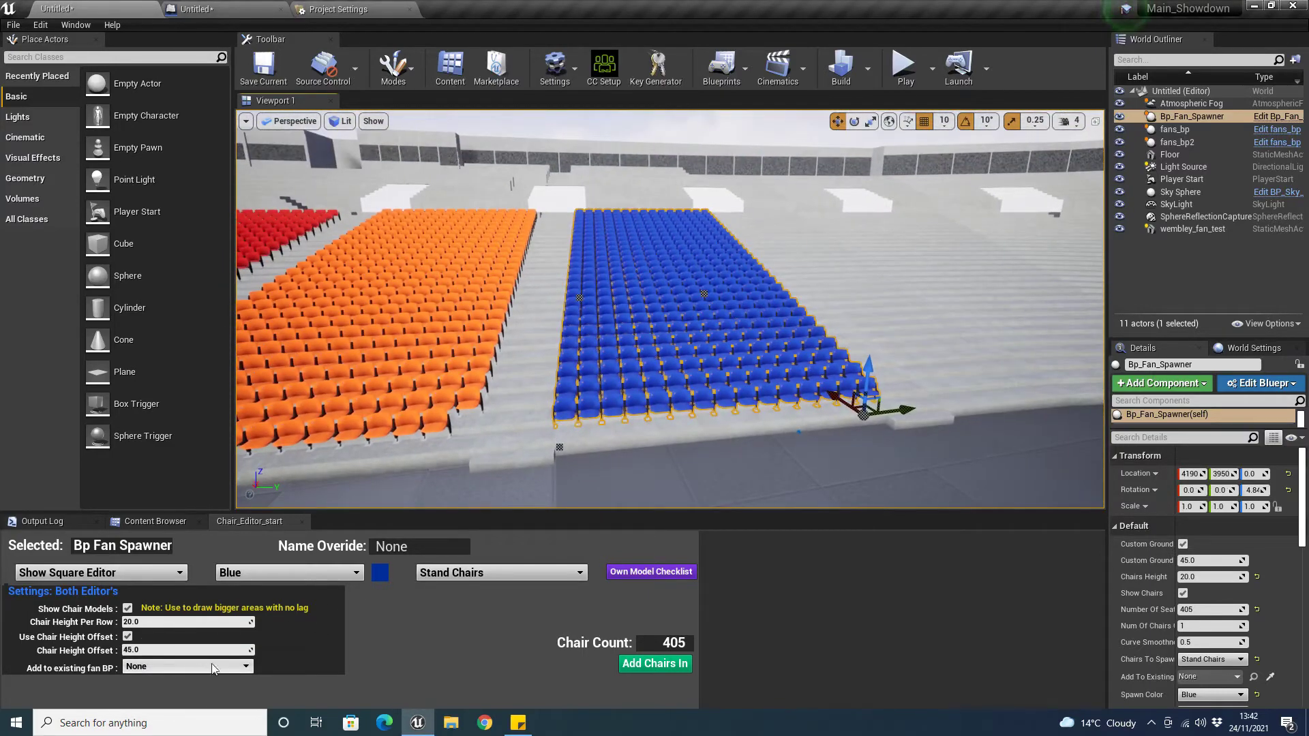
{"action": "left_click", "coordinate": [1178, 141]}
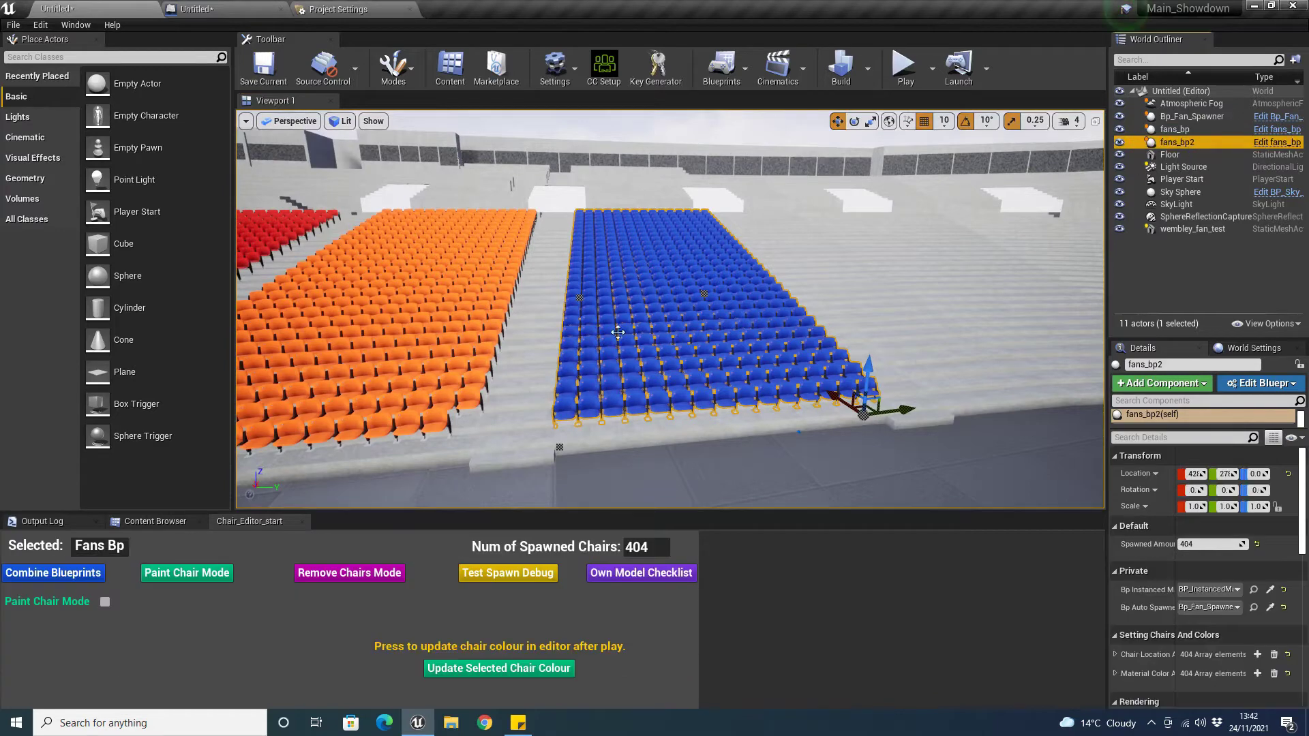
{"action": "left_click", "coordinate": [1190, 116]}
{"action": "left_click", "coordinate": [139, 671]}
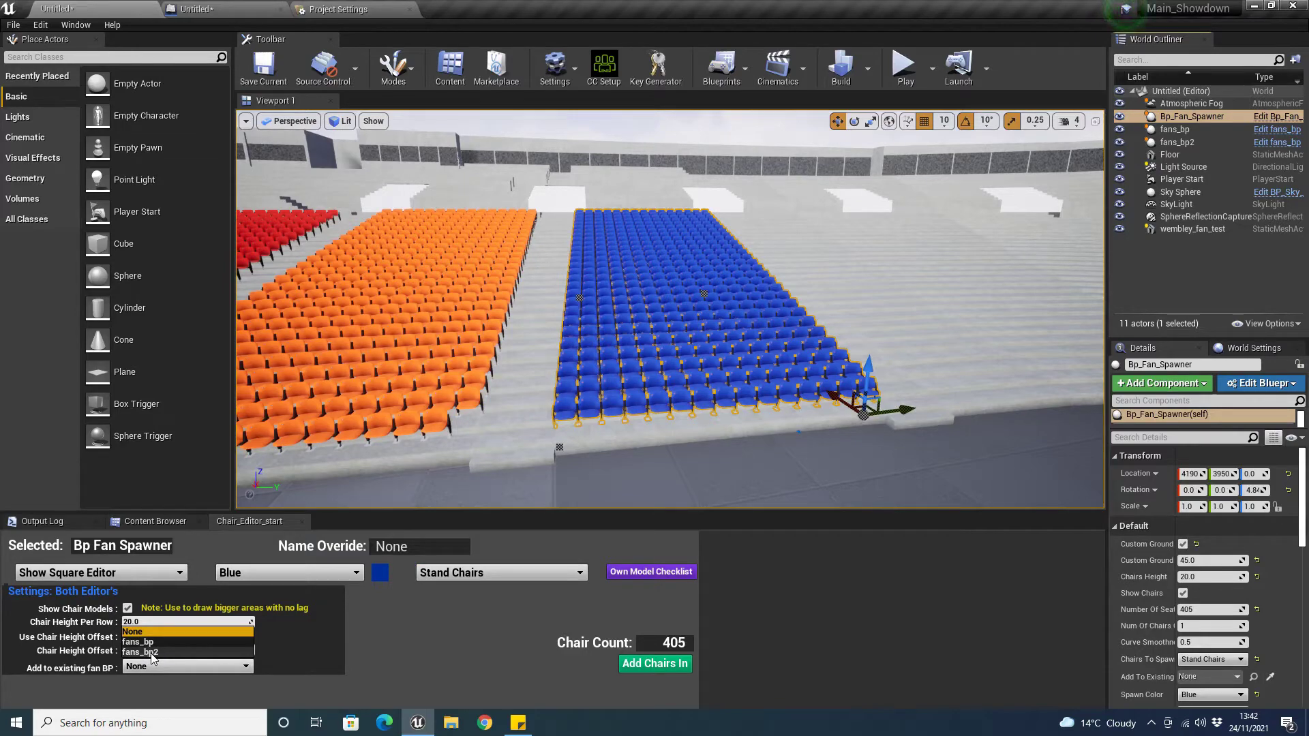
{"action": "left_click", "coordinate": [152, 652]}
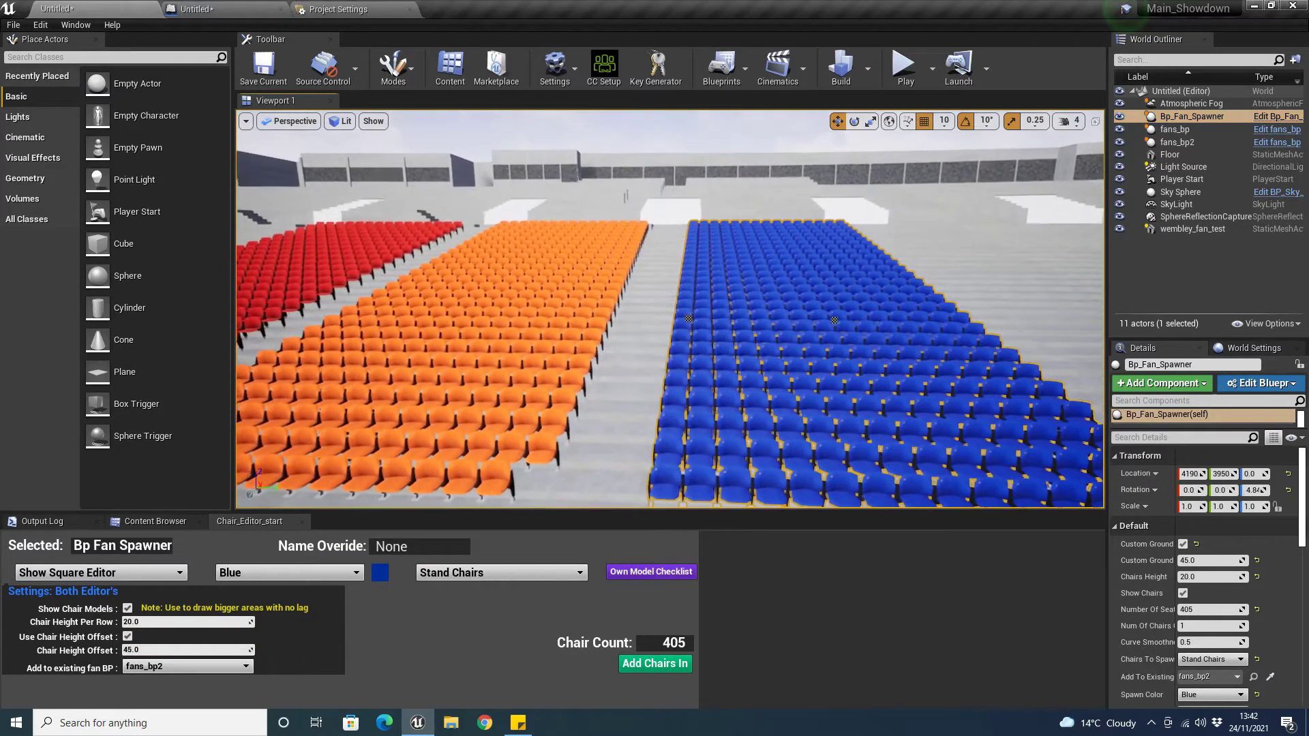
- Add the blue chairs into the existing fans_bp2 blueprint
{"action": "right_click_drag", "start_coordinate": [741, 275], "coordinate": [741, 275]}
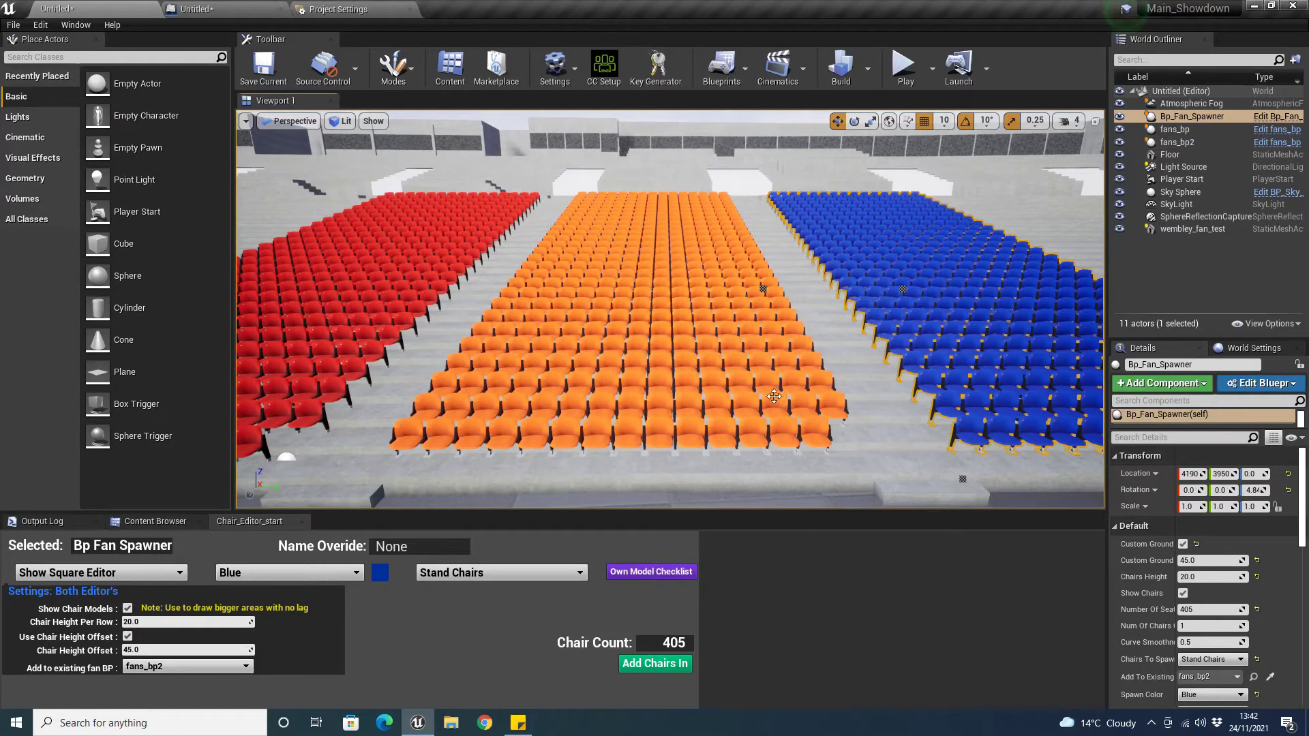
{"action": "left_click", "coordinate": [127, 635]}
{"action": "key", "text": "d"}
{"action": "key", "text": "w"}
{"action": "right_click_drag", "start_coordinate": [977, 322], "coordinate": [978, 322]}
{"action": "key", "text": "s"}
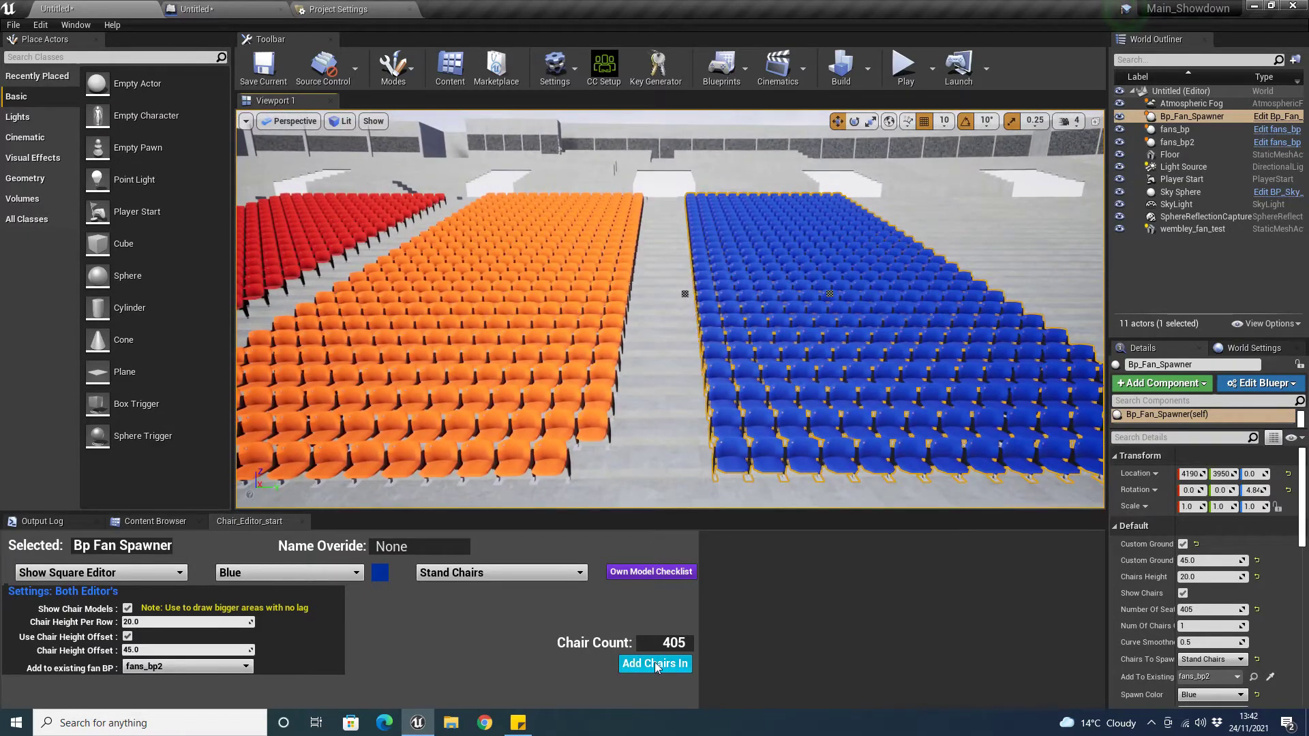
{"action": "scroll", "coordinate": [784, 371], "scroll_direction": "down", "scroll_amount": 3}
- Move the spawner across the aisle to the next stand section at X 4120, Y 5080
{"action": "right_click_drag", "start_coordinate": [783, 371], "coordinate": [791, 376]}
{"action": "key", "text": "d"}
{"action": "key", "text": "w"}
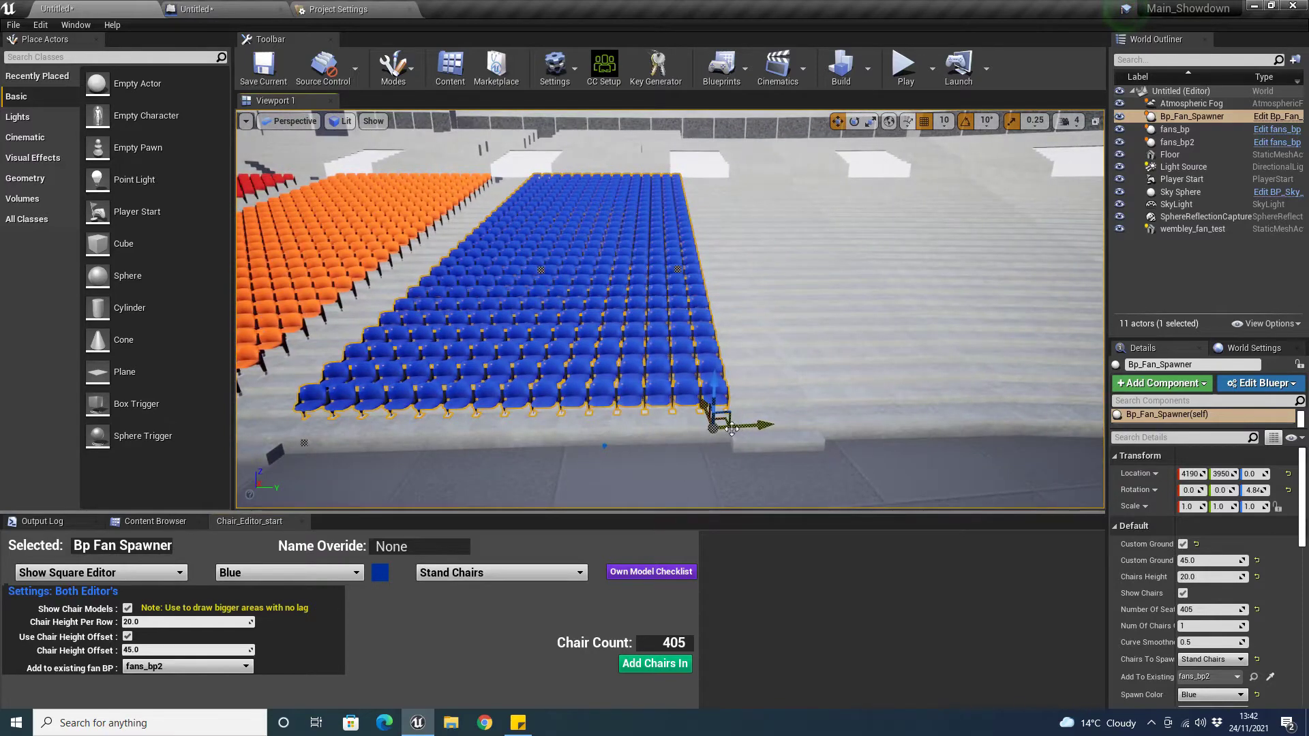
{"action": "left_click_drag", "start_coordinate": [732, 428], "coordinate": [1099, 391]}
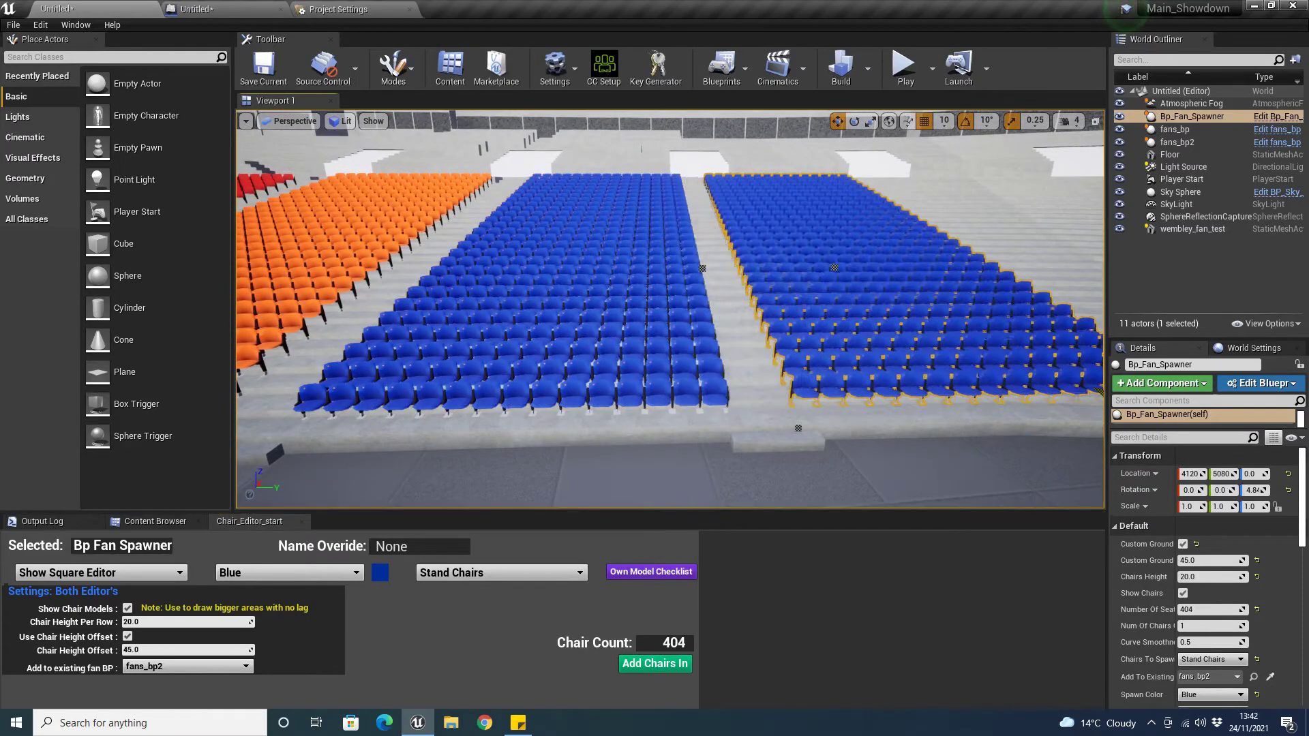
- Select fans_bp2 and examine its combined orange and blue chair blocks and available chair editing modes
{"action": "left_click", "coordinate": [1179, 141]}
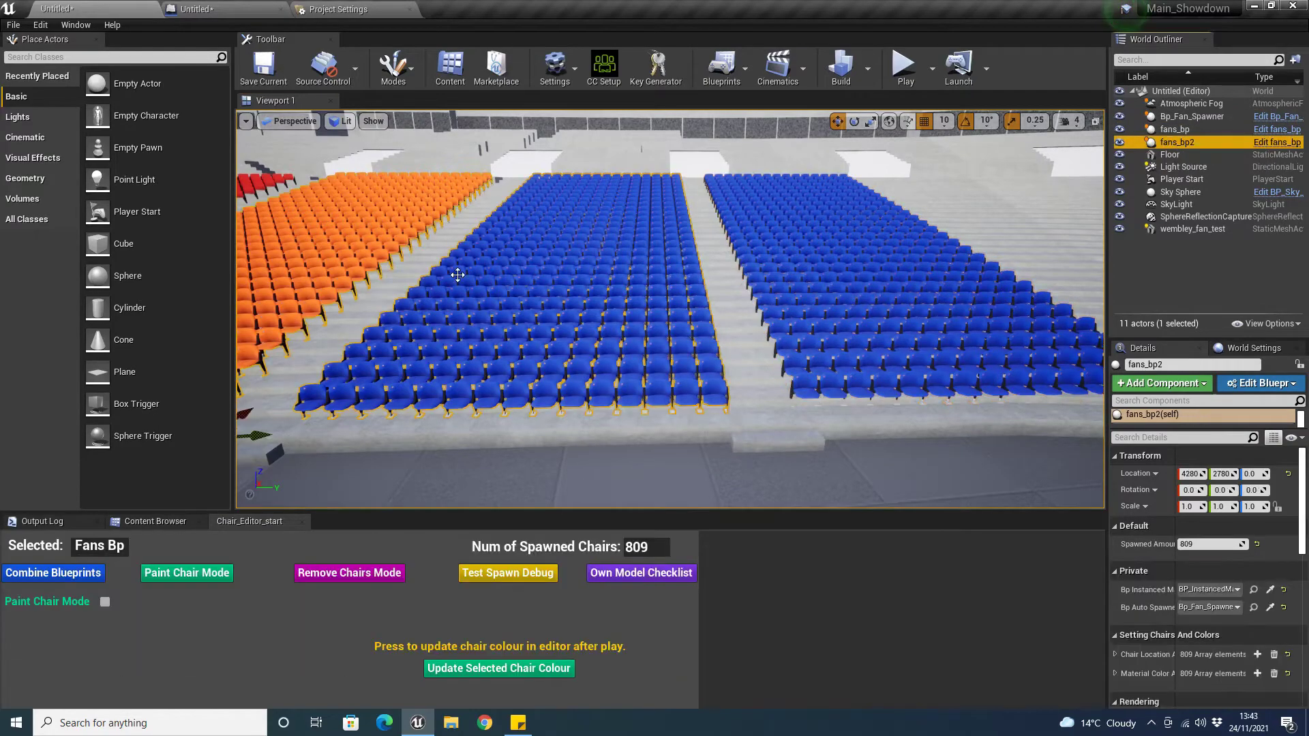
{"action": "mouse_move", "coordinate": [646, 357]}
{"action": "right_mouse_down"}
{"action": "mouse_move", "coordinate": [638, 307]}
{"action": "mouse_move", "coordinate": [658, 382]}
{"action": "mouse_move", "coordinate": [641, 372]}
{"action": "mouse_move", "coordinate": [539, 416]}
{"action": "mouse_move", "coordinate": [579, 375]}
{"action": "mouse_move", "coordinate": [648, 371]}
{"action": "mouse_move", "coordinate": [641, 382]}
{"action": "mouse_move", "coordinate": [646, 357]}
{"action": "right_mouse_up"}
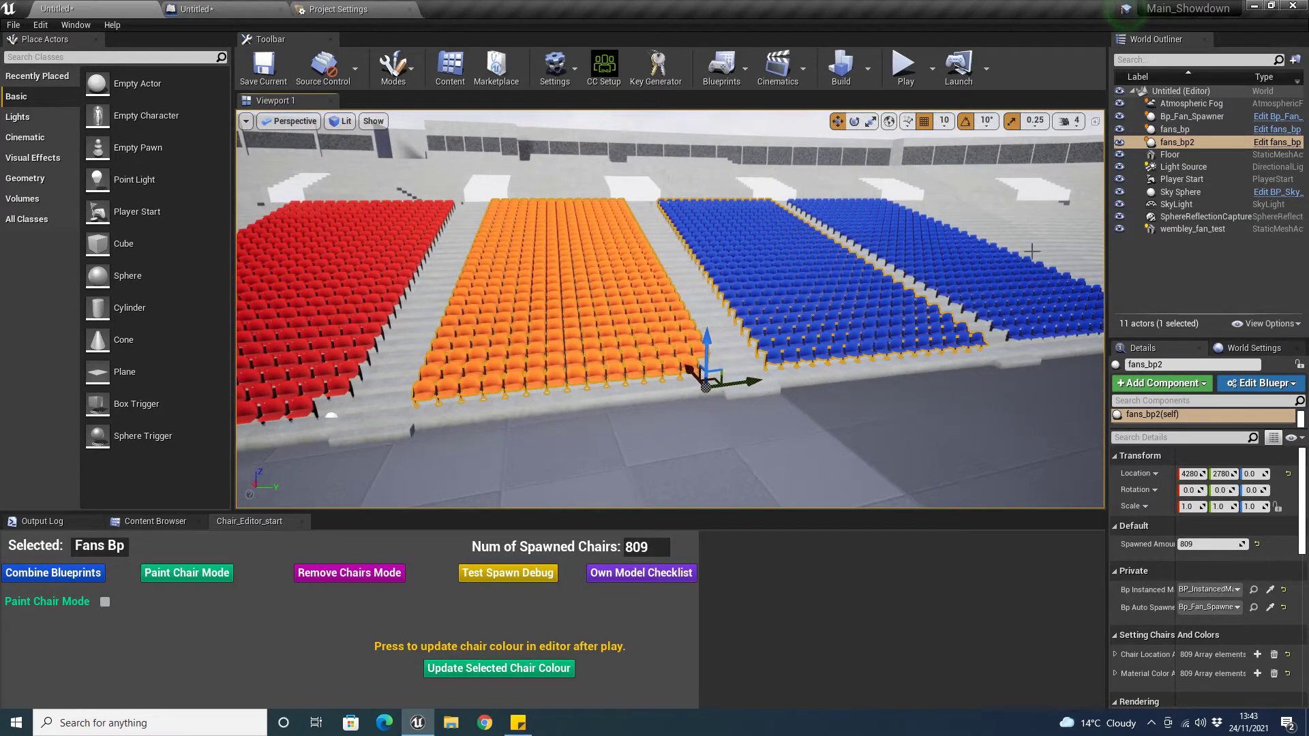
{"action": "right_click_drag", "start_coordinate": [623, 330], "coordinate": [707, 354]}
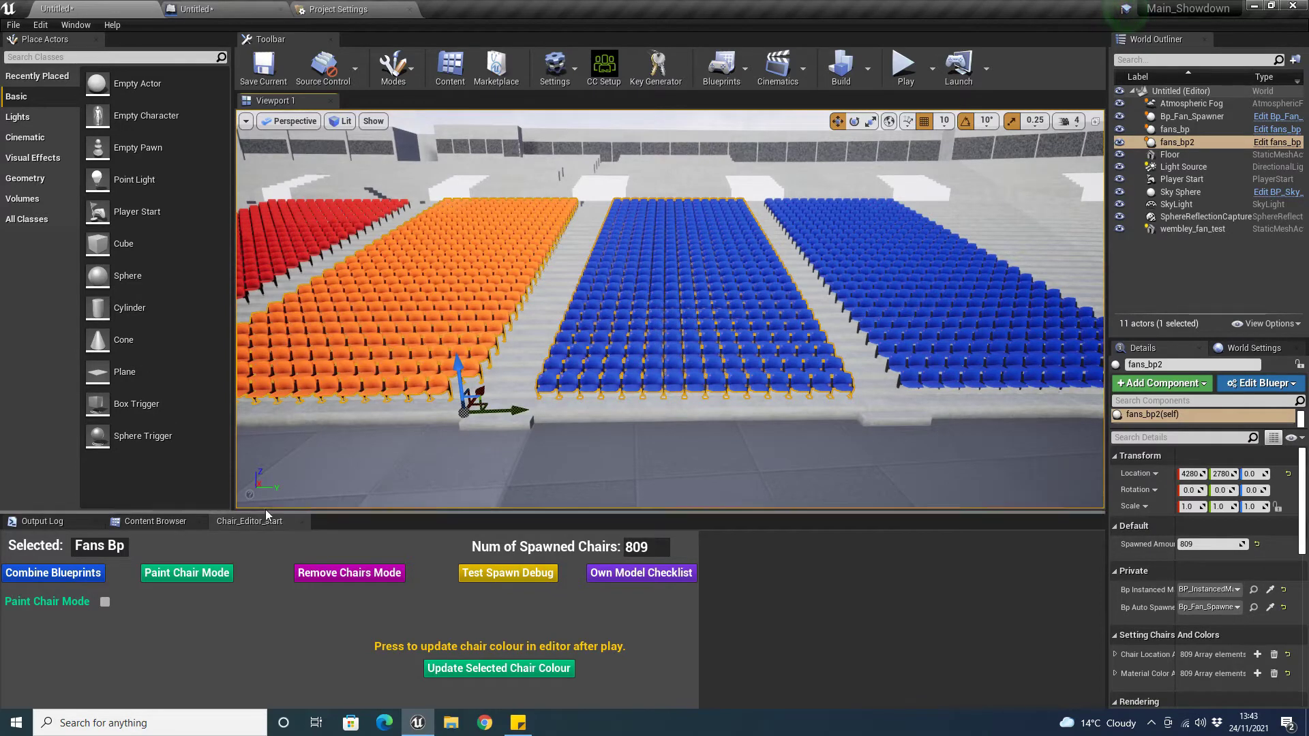
{"action": "left_click", "coordinate": [72, 579]}
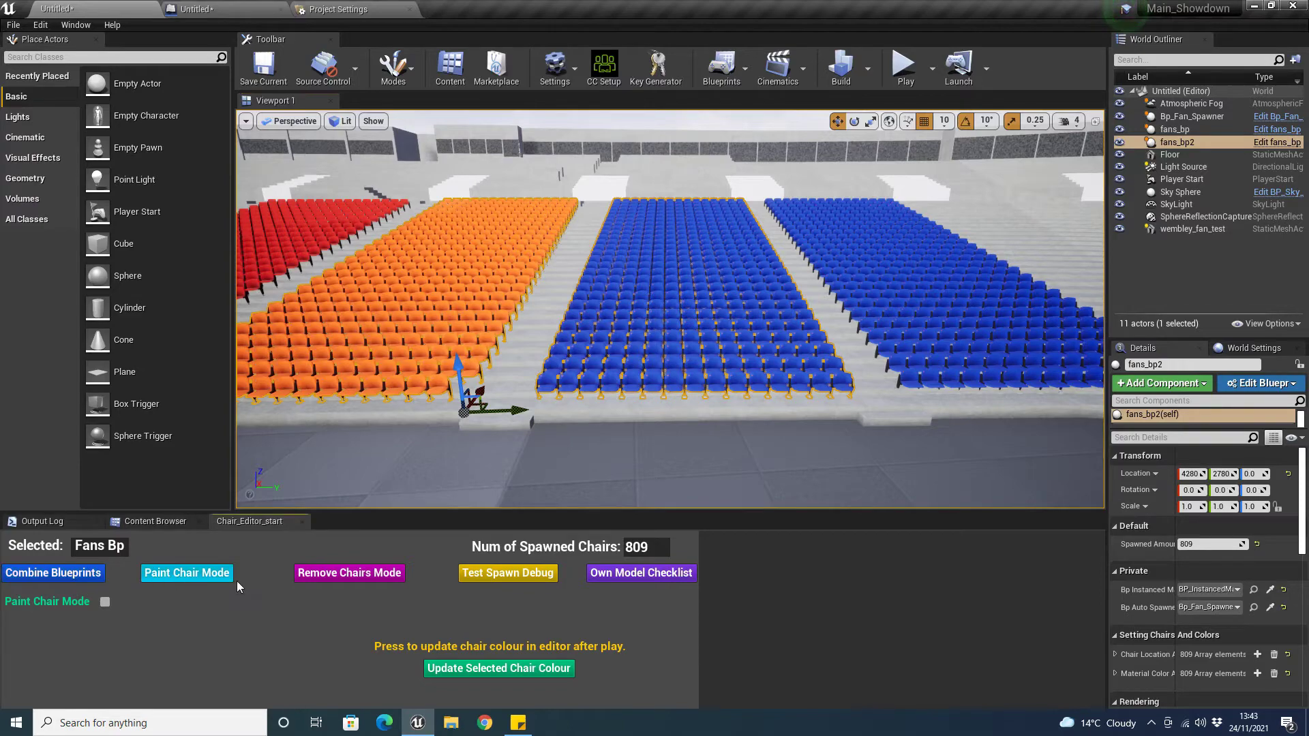
{"action": "key", "text": "a"}
{"action": "right_click_drag", "start_coordinate": [648, 360], "coordinate": [649, 336]}
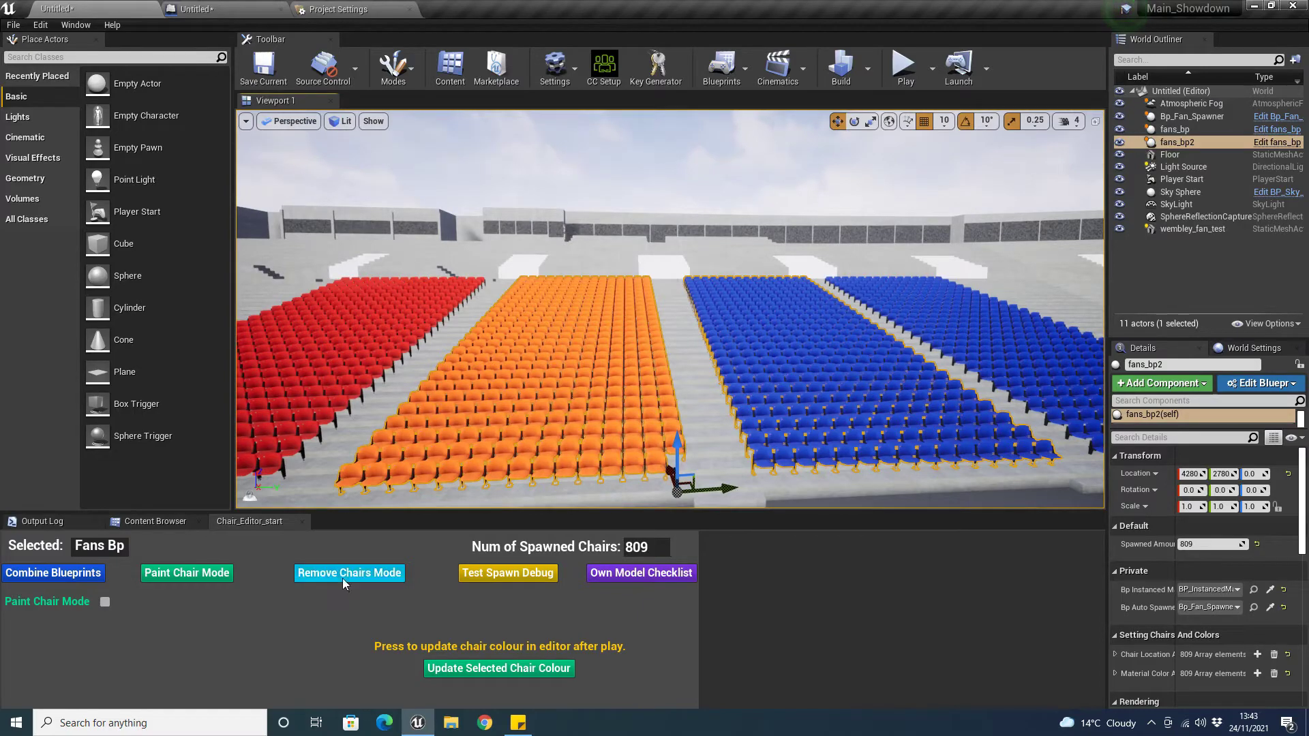
- Examine the empty stands and the curved corner section around the tunnel opening beside the blue chair block
{"action": "key", "text": "w"}
{"action": "right_click_drag", "start_coordinate": [798, 397], "coordinate": [793, 451]}
{"action": "key", "text": "w"}
{"action": "key", "text": "s"}
{"action": "right_click_drag", "start_coordinate": [713, 280], "coordinate": [712, 262]}
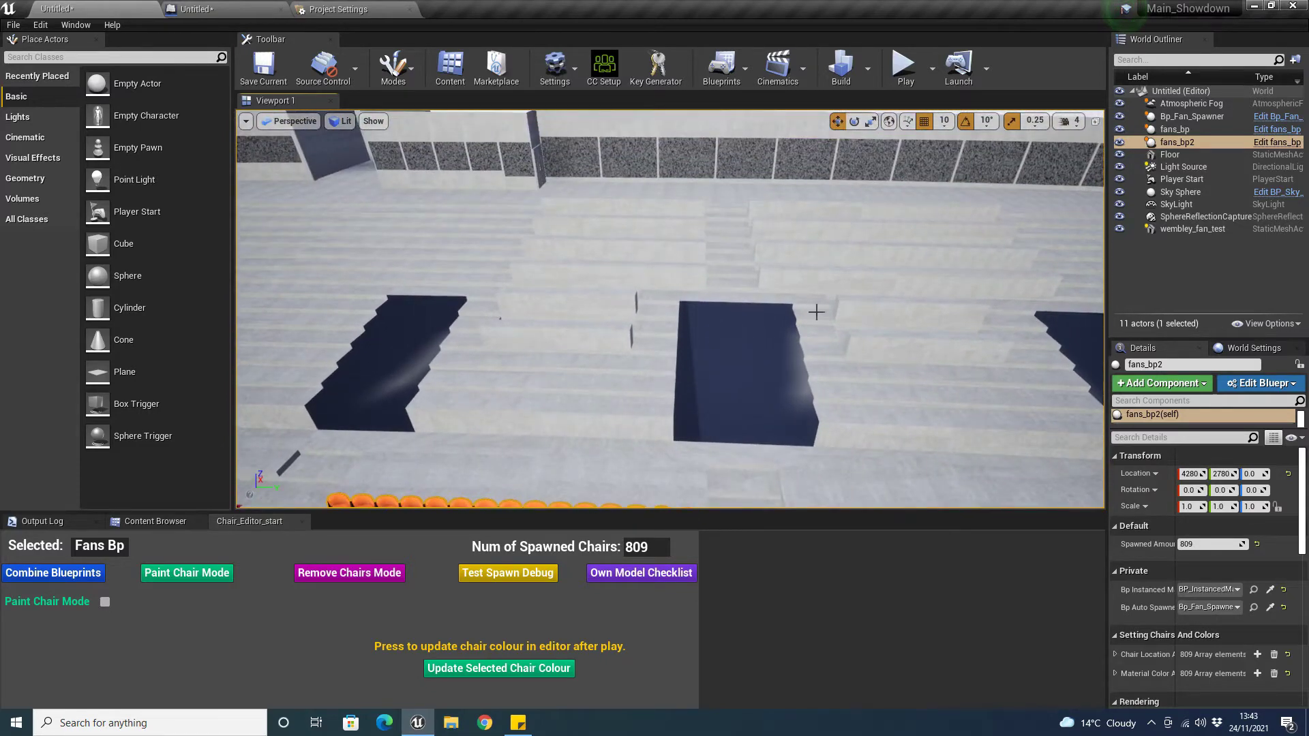
{"action": "right_click_drag", "start_coordinate": [720, 375], "coordinate": [544, 416]}
{"action": "key", "text": "w"}
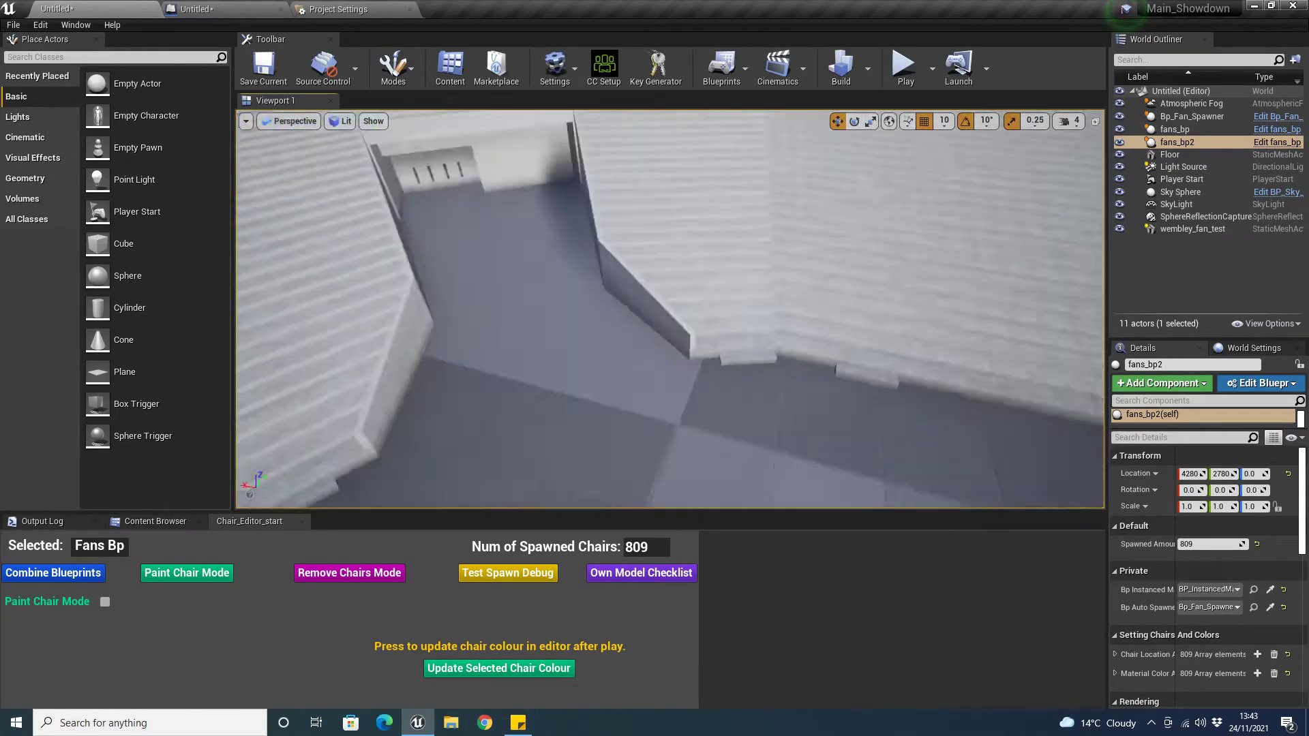
{"action": "right_click_drag", "start_coordinate": [600, 403], "coordinate": [538, 411]}
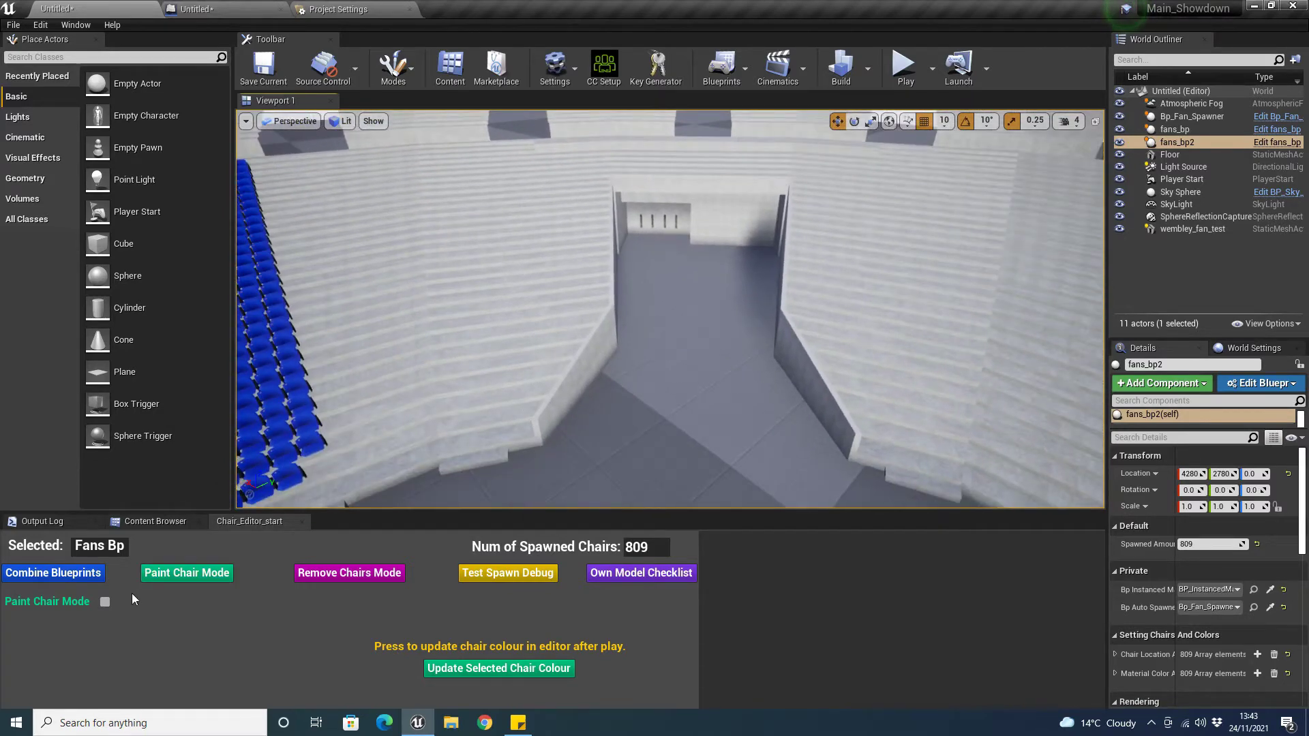
{"action": "left_click", "coordinate": [363, 575]}
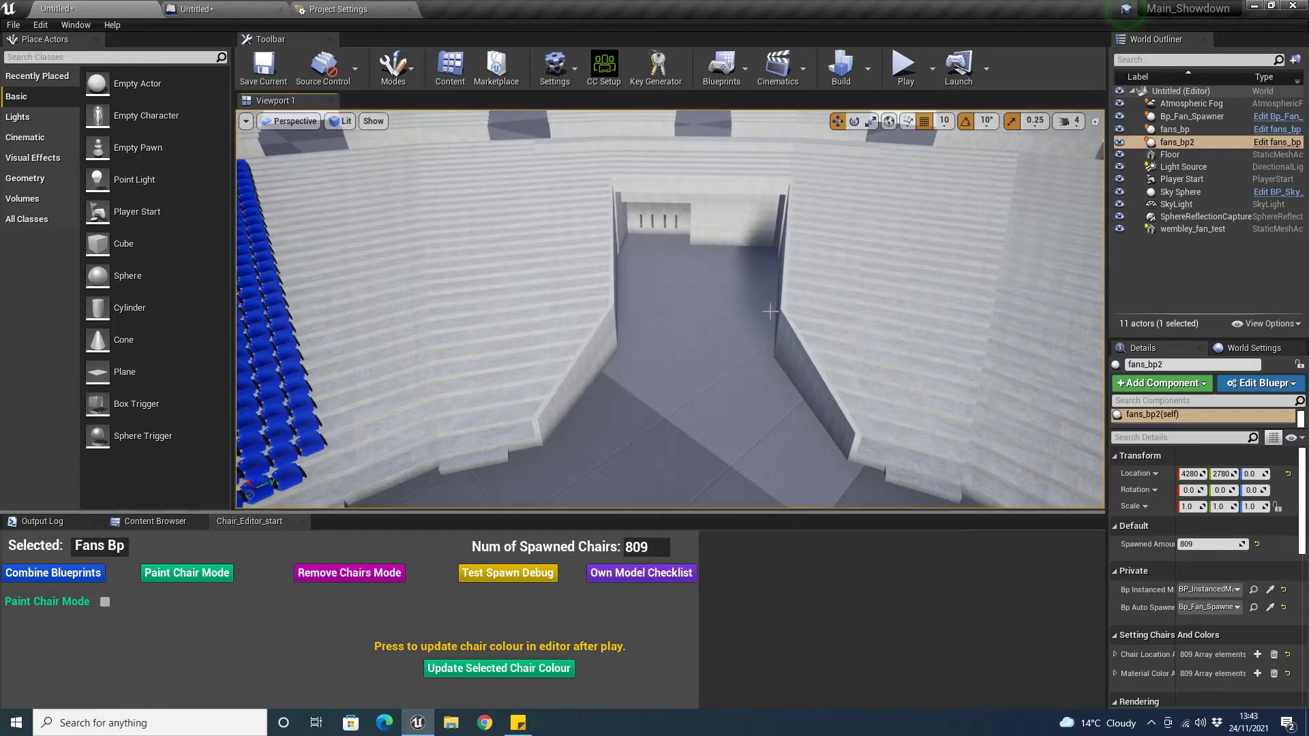
{"action": "mouse_move", "coordinate": [530, 435]}
{"action": "right_mouse_down"}
{"action": "mouse_move", "coordinate": [436, 419]}
{"action": "mouse_move", "coordinate": [540, 449]}
{"action": "right_mouse_up"}
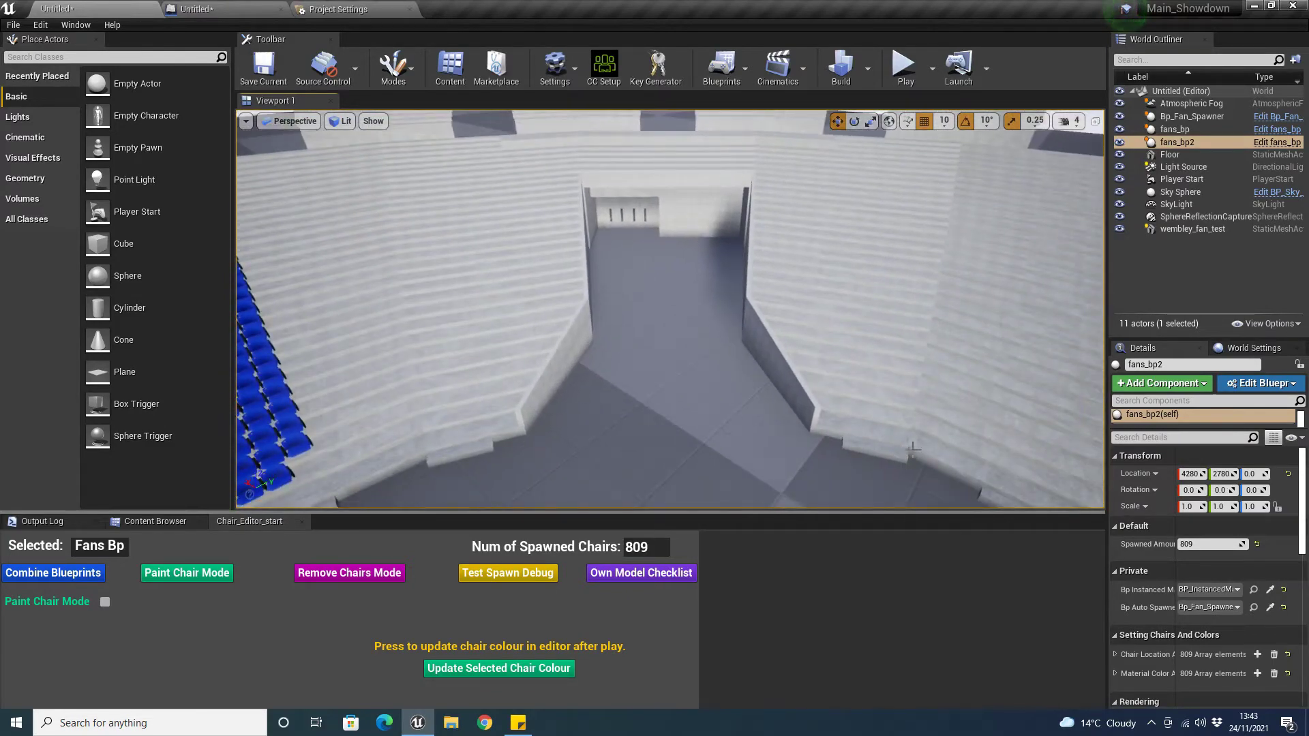
{"action": "right_click_drag", "start_coordinate": [687, 441], "coordinate": [726, 359]}
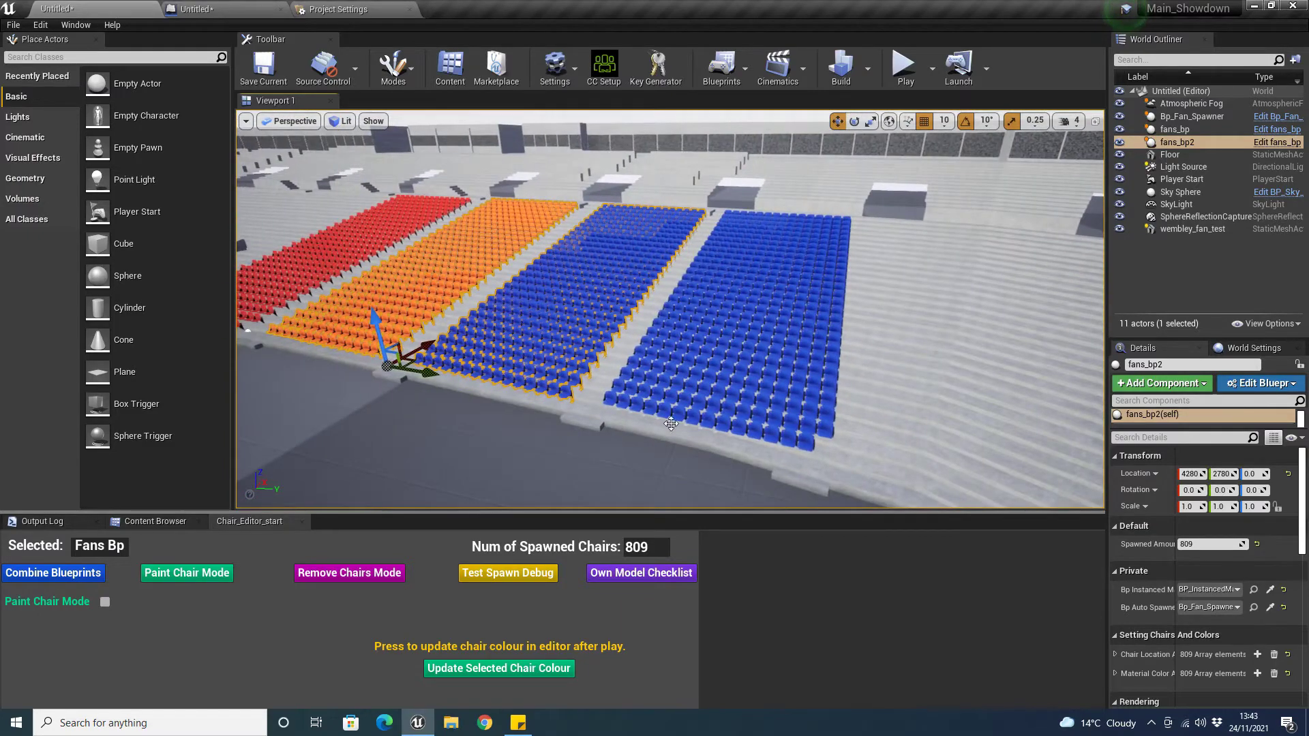
{"action": "right_click_drag", "start_coordinate": [671, 424], "coordinate": [614, 411]}
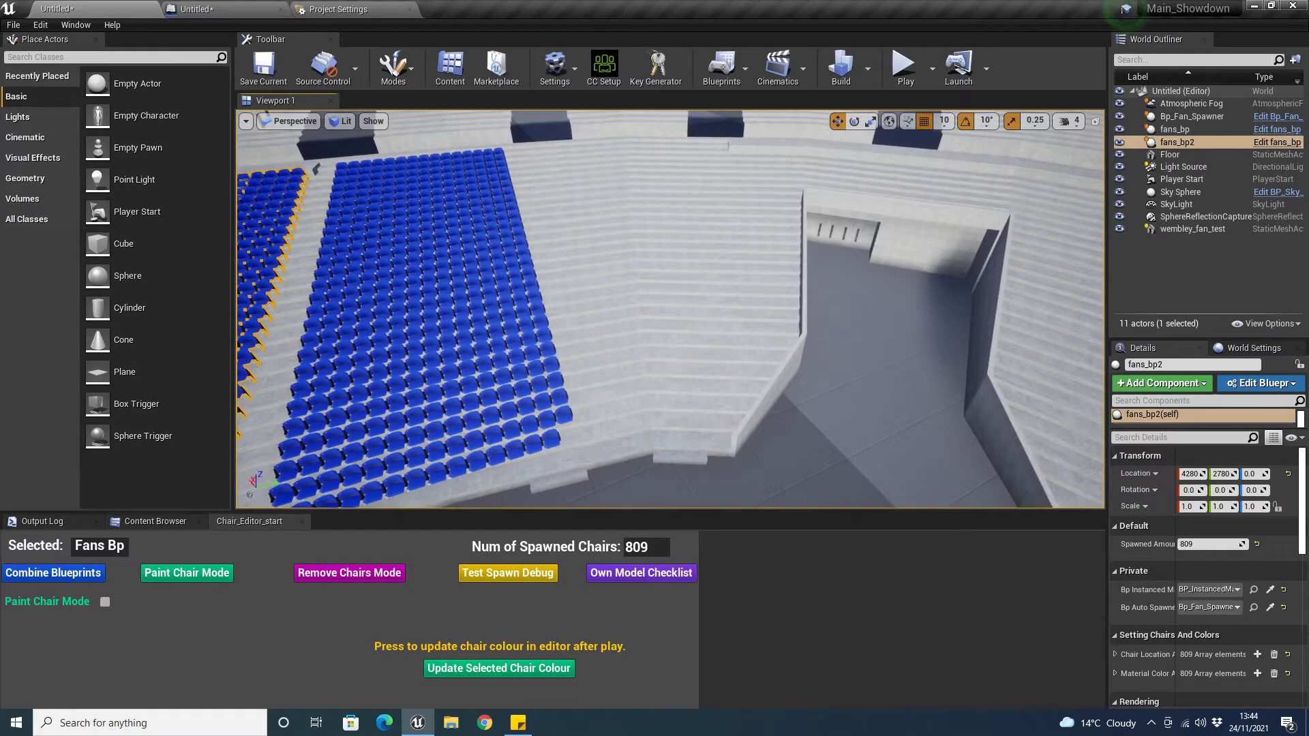
{"action": "right_click_drag", "start_coordinate": [477, 382], "coordinate": [527, 394]}
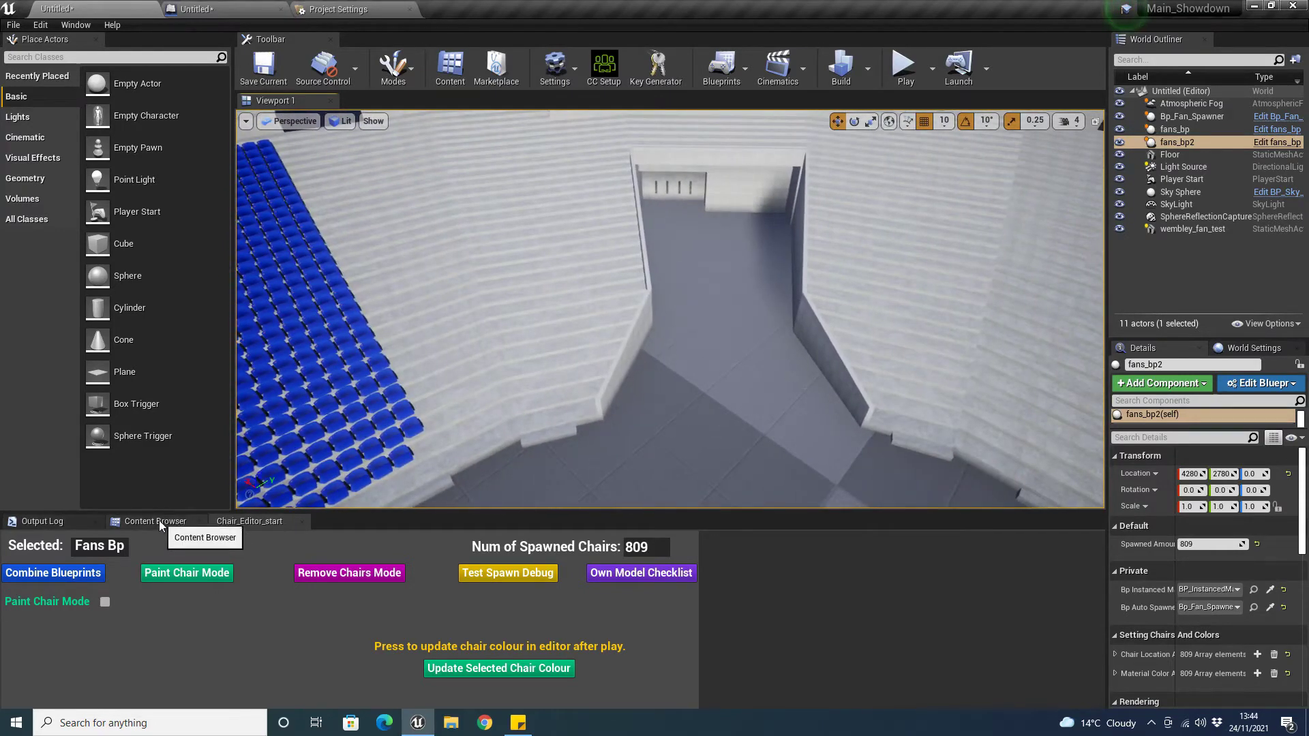
- Select Bp_Fan_Spawner, set its chair colour to Pink, and switch it from the square editor to the line editor
{"action": "left_click", "coordinate": [1230, 115]}
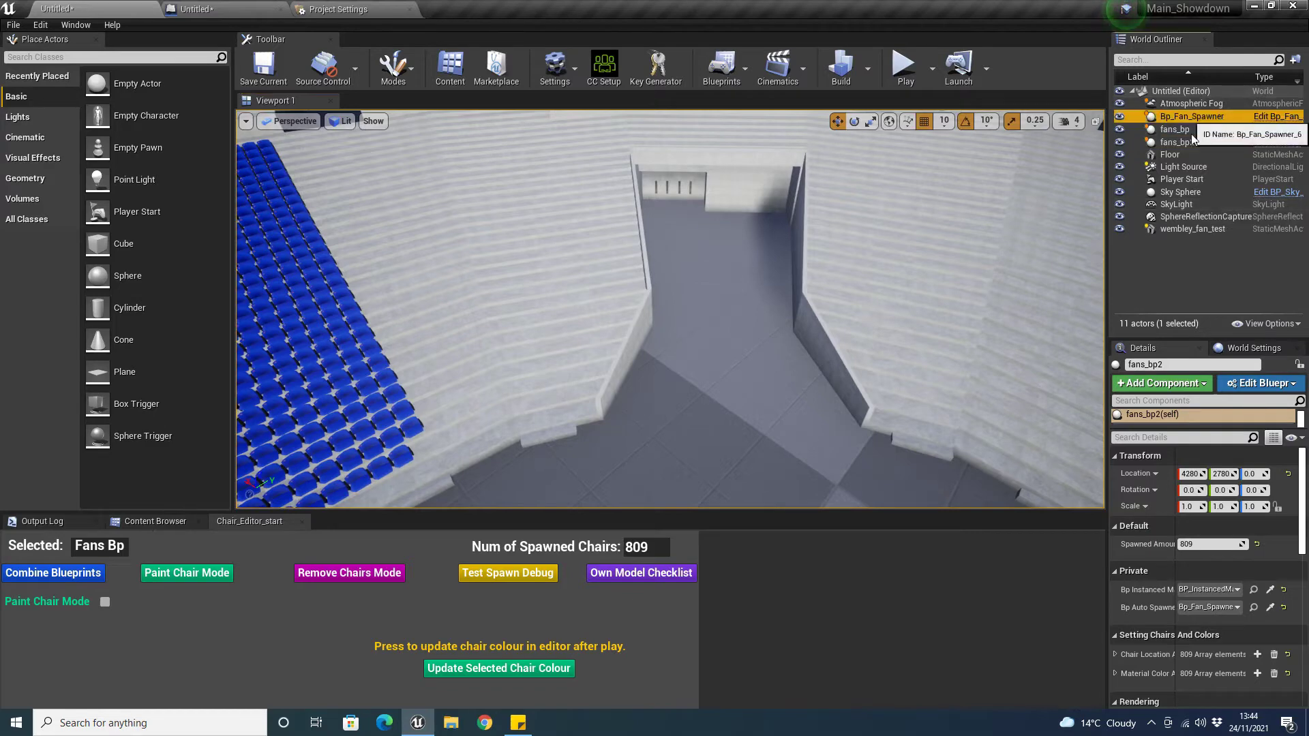
{"action": "key", "text": "f"}
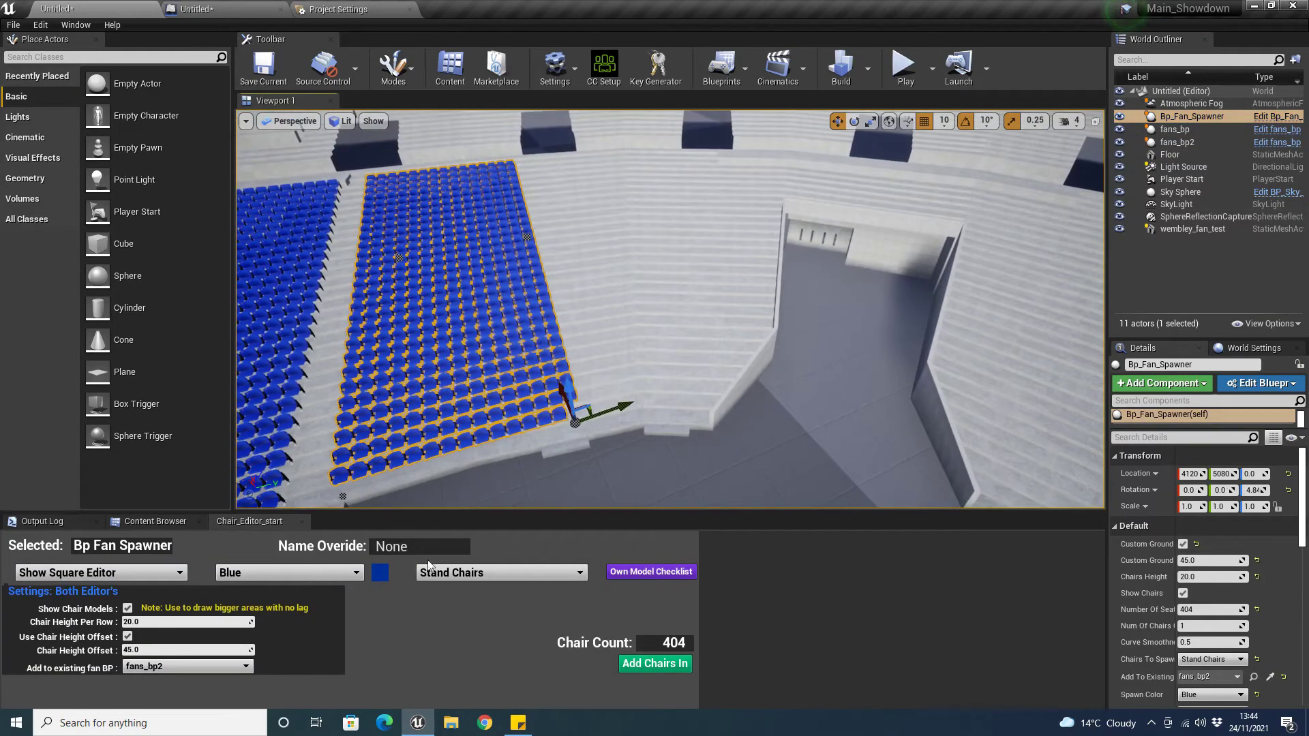
{"action": "left_click", "coordinate": [329, 574]}
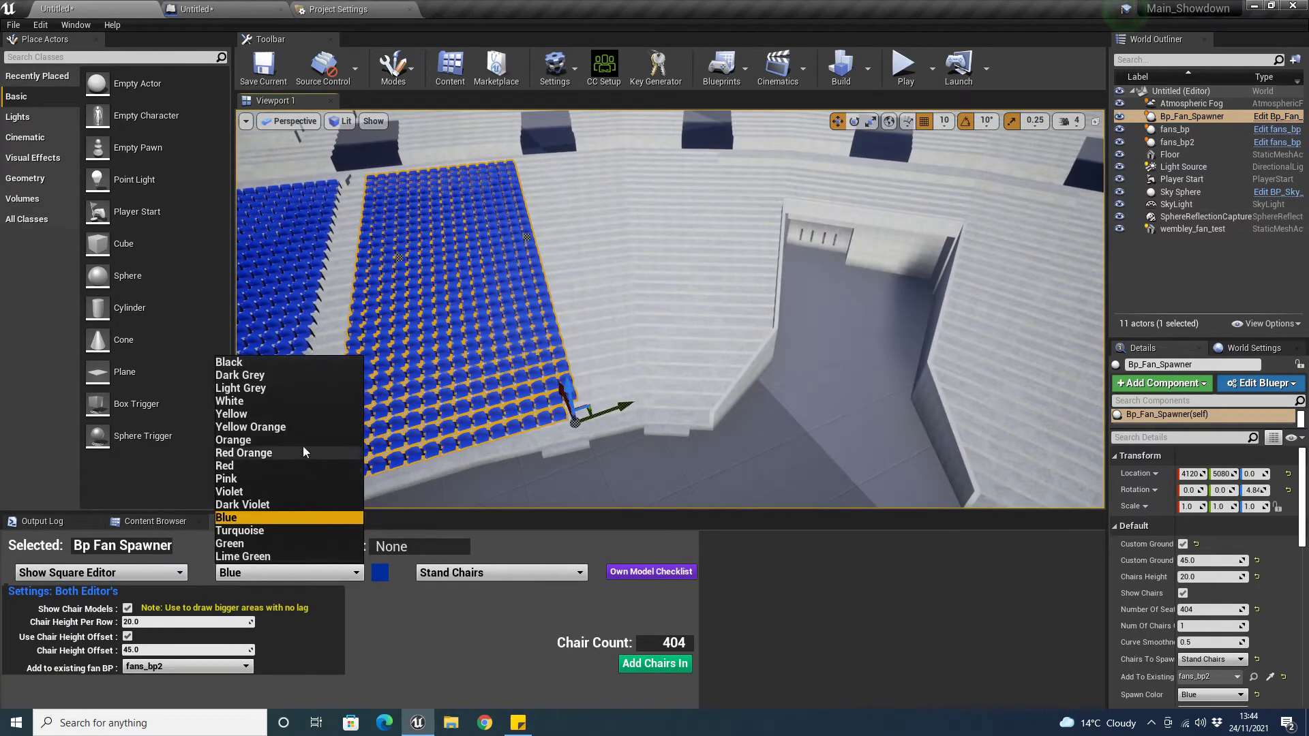
{"action": "left_click", "coordinate": [235, 478]}
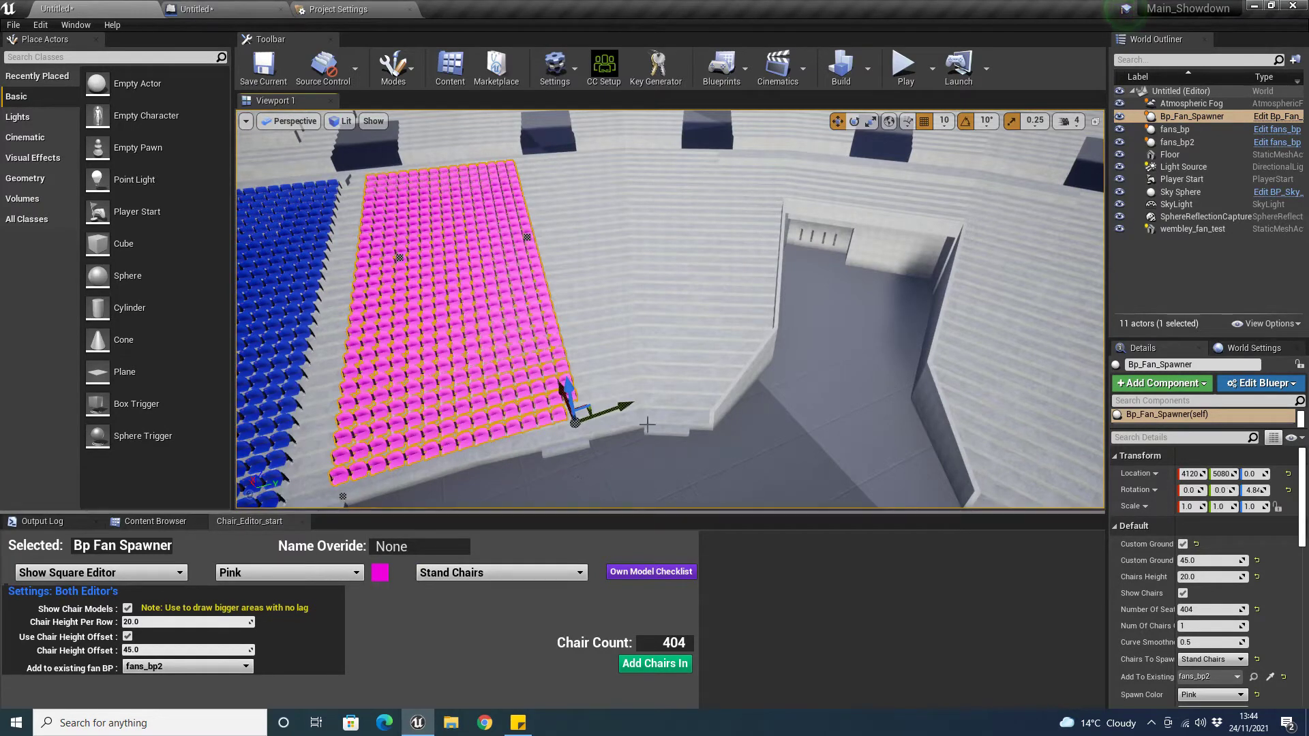
{"action": "left_click", "coordinate": [141, 576]}
{"action": "left_click", "coordinate": [108, 590]}
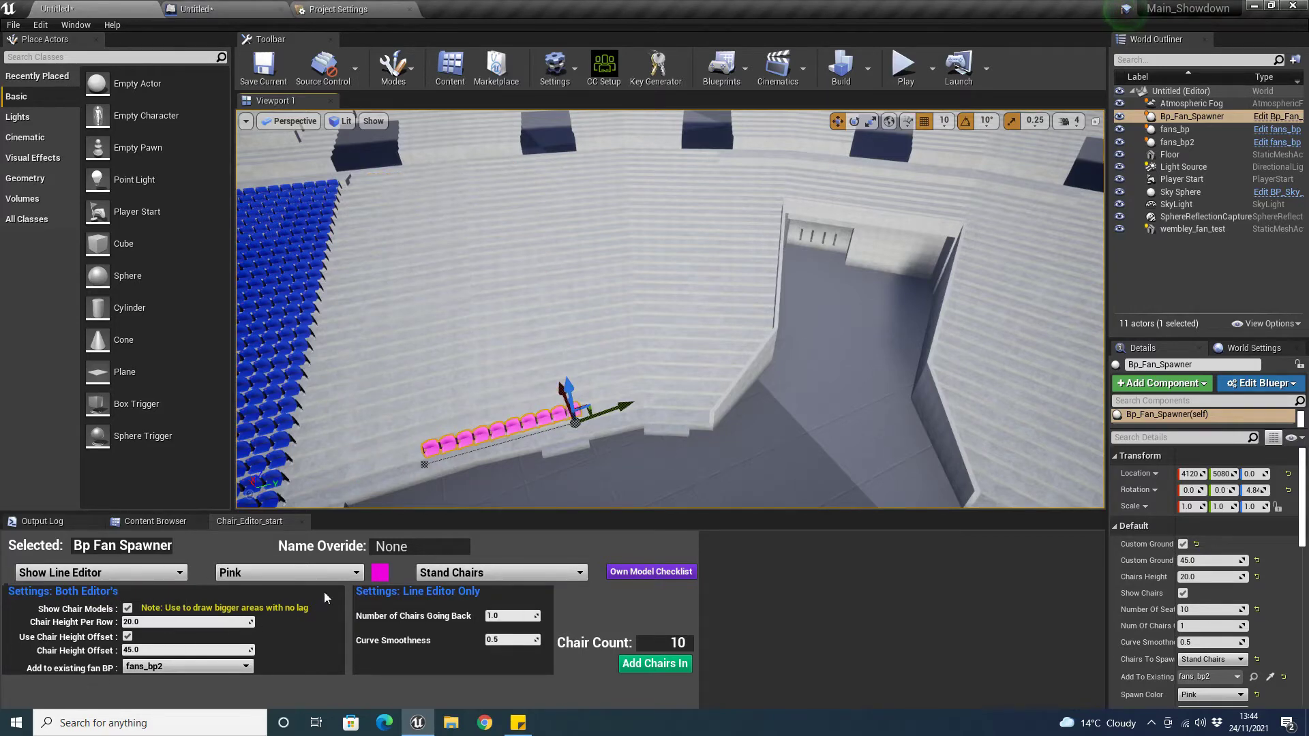
- Move the spawner beyond the tunnel opening to the far corner stand at X 2560, Y 6500
{"action": "right_click_drag", "start_coordinate": [599, 431], "coordinate": [443, 453]}
{"action": "right_click_drag", "start_coordinate": [968, 300], "coordinate": [828, 334]}
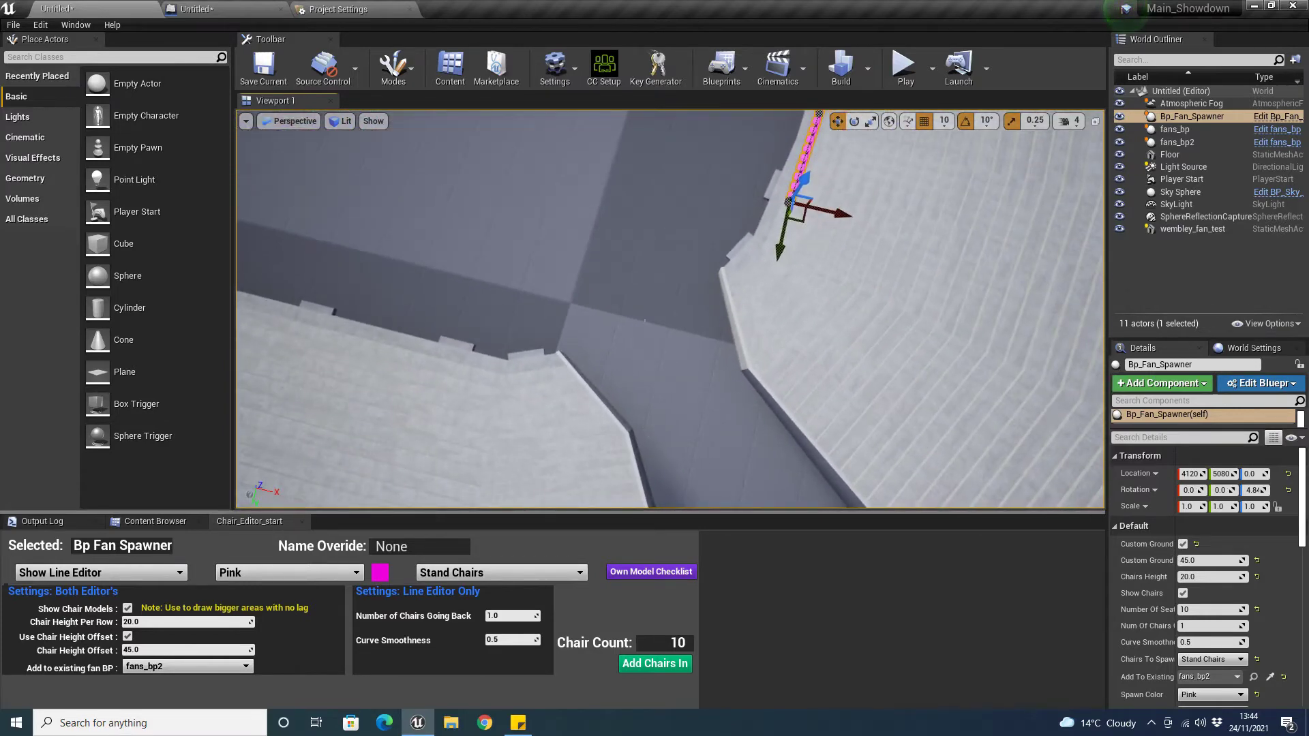
{"action": "left_click_drag", "start_coordinate": [799, 213], "coordinate": [492, 401]}
{"action": "right_click_drag", "start_coordinate": [492, 401], "coordinate": [163, 392]}
{"action": "right_click_drag", "start_coordinate": [579, 344], "coordinate": [532, 321]}
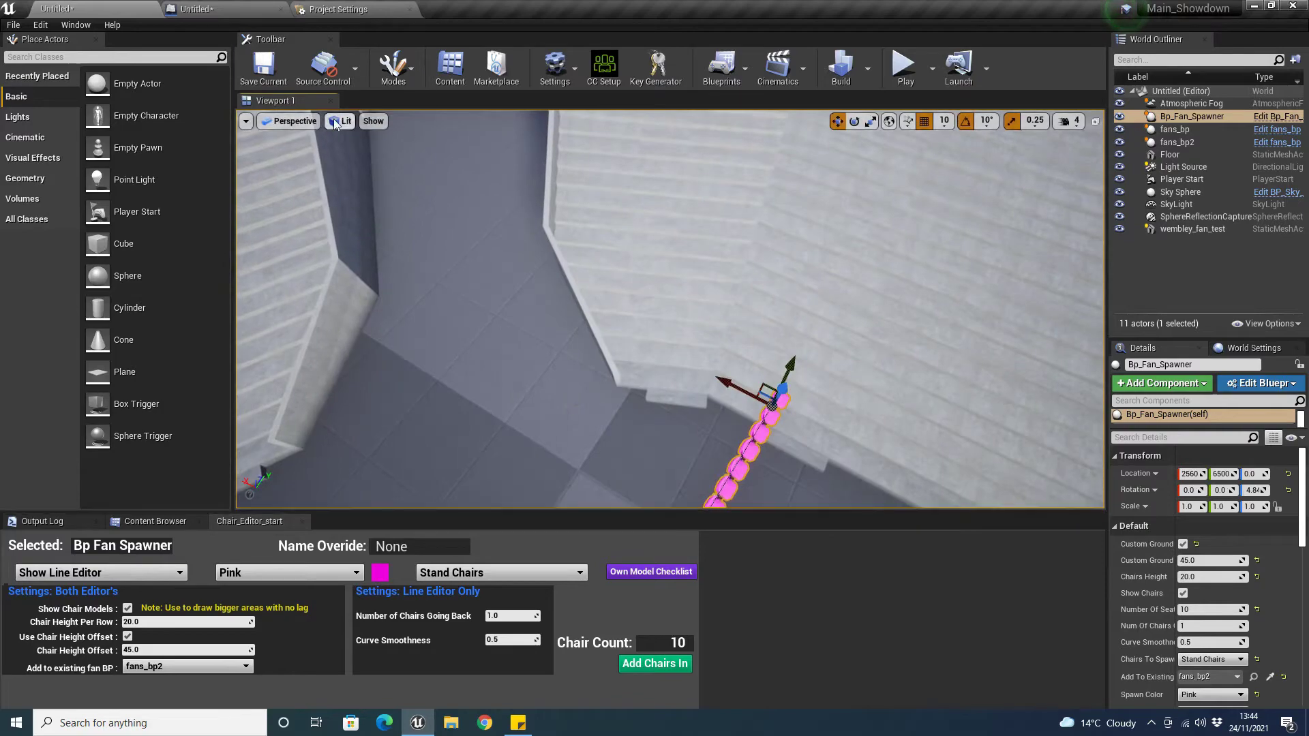
- Switch the viewport to Top view and swing the line's end point onto the straight front row of the stand
{"action": "left_click", "coordinate": [296, 121]}
{"action": "left_click", "coordinate": [297, 165]}
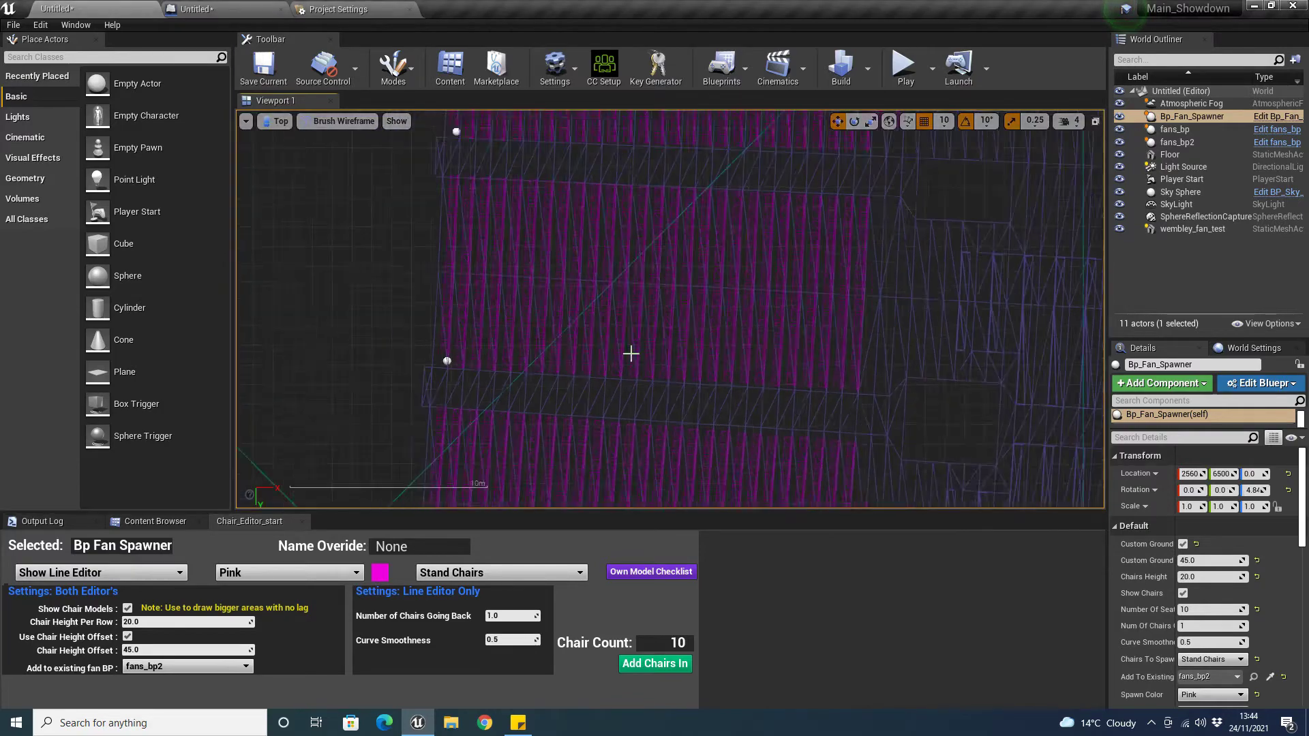
{"action": "right_click_drag", "start_coordinate": [632, 359], "coordinate": [601, 112]}
{"action": "right_click_drag", "start_coordinate": [480, 390], "coordinate": [888, 169]}
{"action": "scroll", "coordinate": [888, 170], "scroll_direction": "up", "scroll_amount": 6}
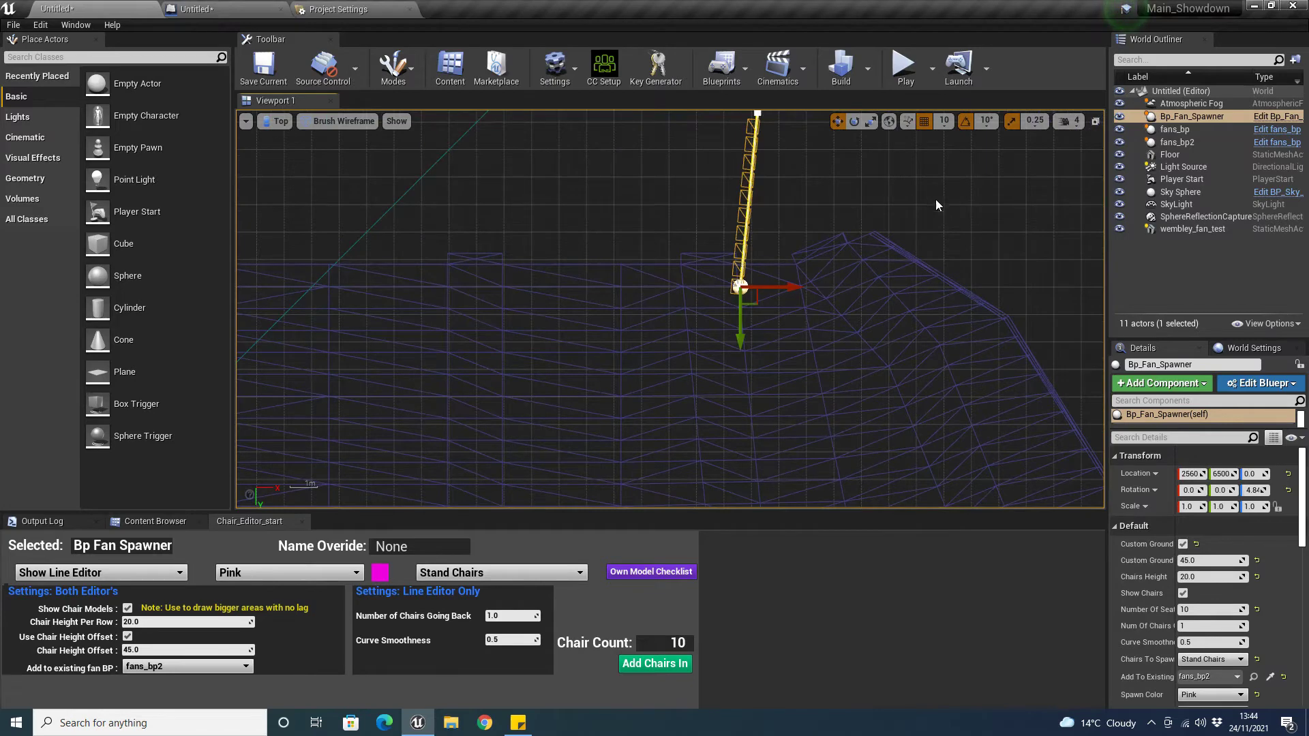
{"action": "right_click_drag", "start_coordinate": [848, 243], "coordinate": [608, 435]}
{"action": "scroll", "coordinate": [623, 299], "scroll_direction": "up", "scroll_amount": 3}
{"action": "right_click_drag", "start_coordinate": [571, 280], "coordinate": [608, 248]}
{"action": "left_click", "coordinate": [544, 189]}
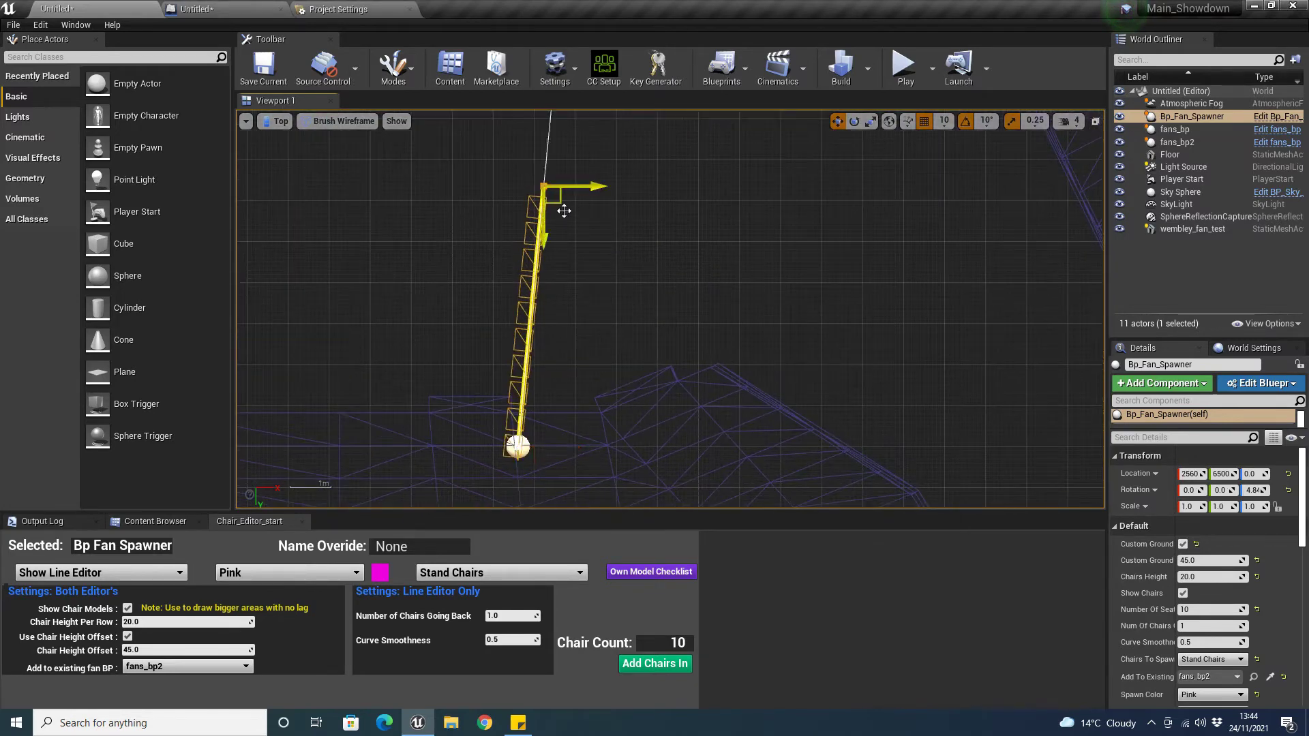
{"action": "left_click_drag", "start_coordinate": [563, 210], "coordinate": [615, 462]}
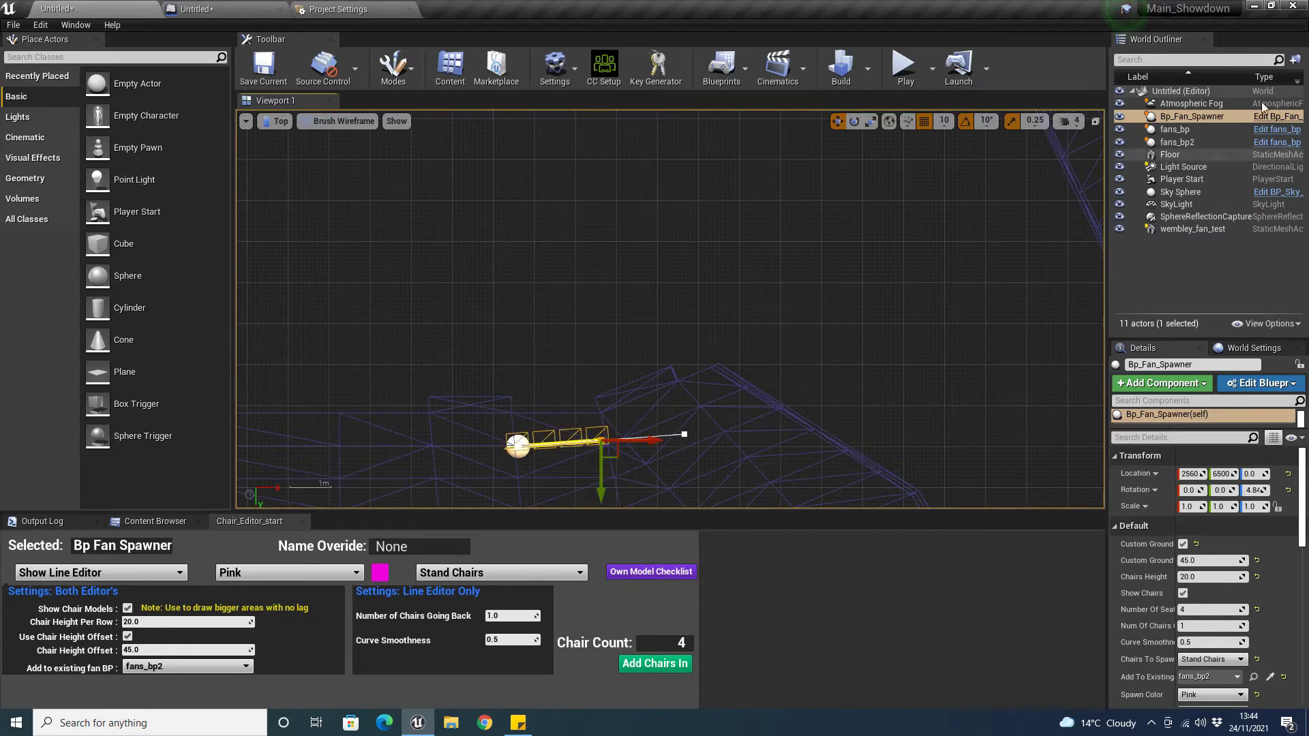
- Reselect Bp_Fan_Spawner and shift its start point to X 2580, Y 6480
{"action": "left_click", "coordinate": [1195, 178]}
{"action": "left_click", "coordinate": [1191, 115]}
{"action": "key", "text": "f"}
{"action": "left_click_drag", "start_coordinate": [770, 406], "coordinate": [795, 376]}
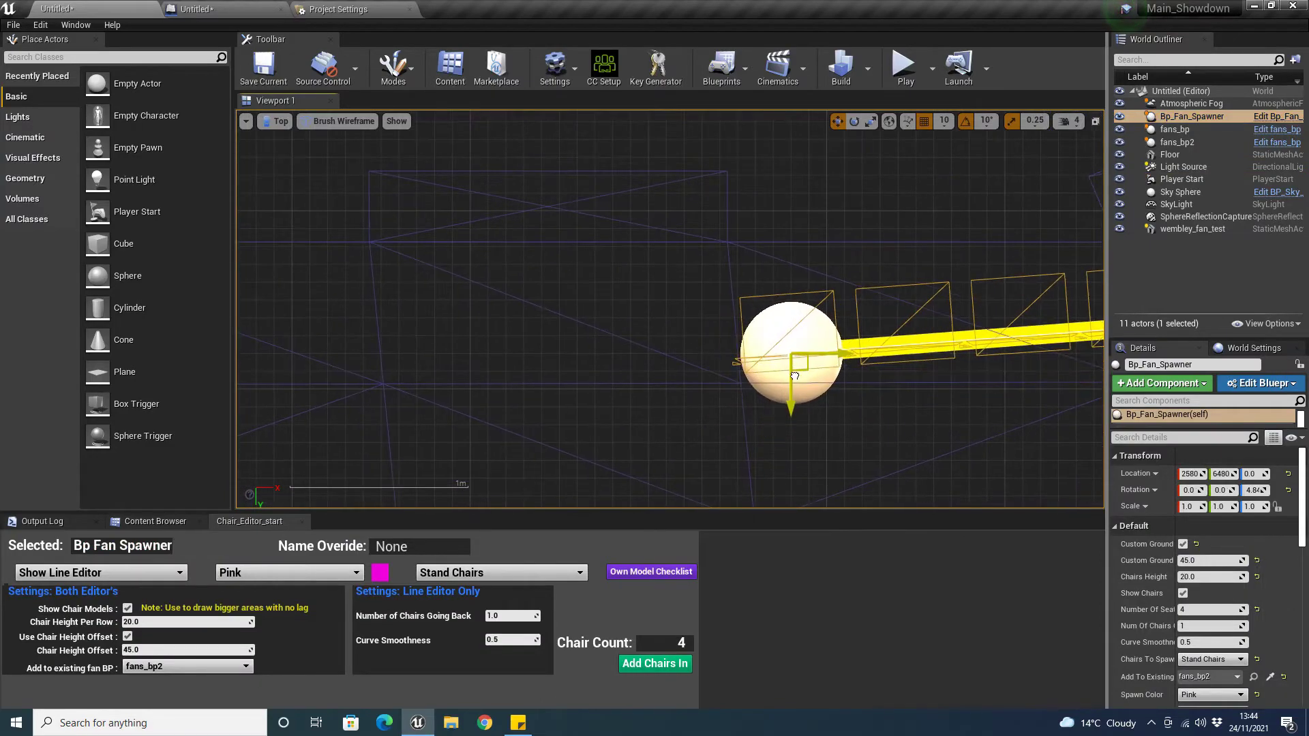
- Extend the chair line with a new point past the front row's bend to the edge of the tunnel opening
{"action": "scroll", "coordinate": [819, 418], "scroll_direction": "down", "scroll_amount": 4}
{"action": "right_click_drag", "start_coordinate": [819, 418], "coordinate": [509, 443]}
{"action": "left_click", "coordinate": [649, 377]}
{"action": "left_click_drag", "start_coordinate": [668, 395], "coordinate": [995, 264]}
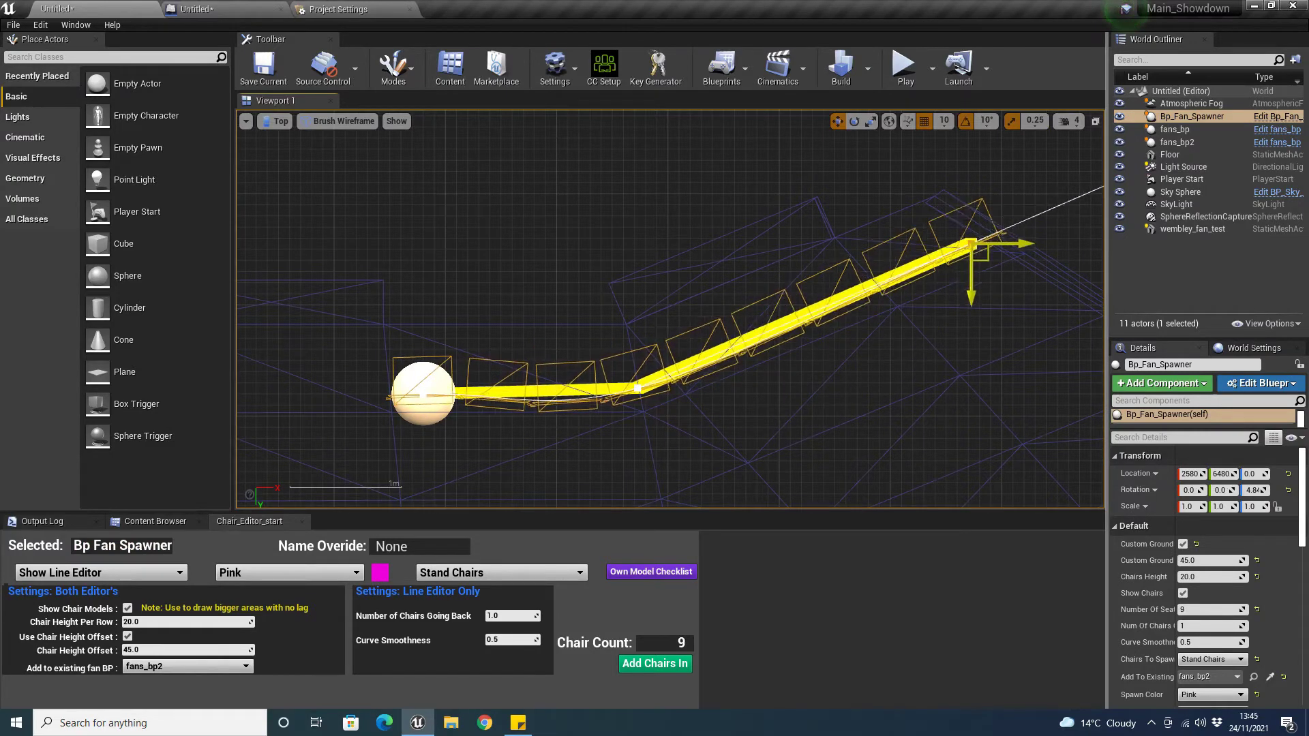
- Add another line point across the tunnel opening, reaching the corner of the opposite stand
{"action": "scroll", "coordinate": [711, 416], "scroll_direction": "down", "scroll_amount": 2}
{"action": "scroll", "coordinate": [606, 447], "scroll_direction": "down", "scroll_amount": 4}
{"action": "right_click_drag", "start_coordinate": [712, 415], "coordinate": [582, 444]}
{"action": "scroll", "coordinate": [582, 451], "scroll_direction": "down", "scroll_amount": 2}
{"action": "scroll", "coordinate": [581, 452], "scroll_direction": "up", "scroll_amount": 1}
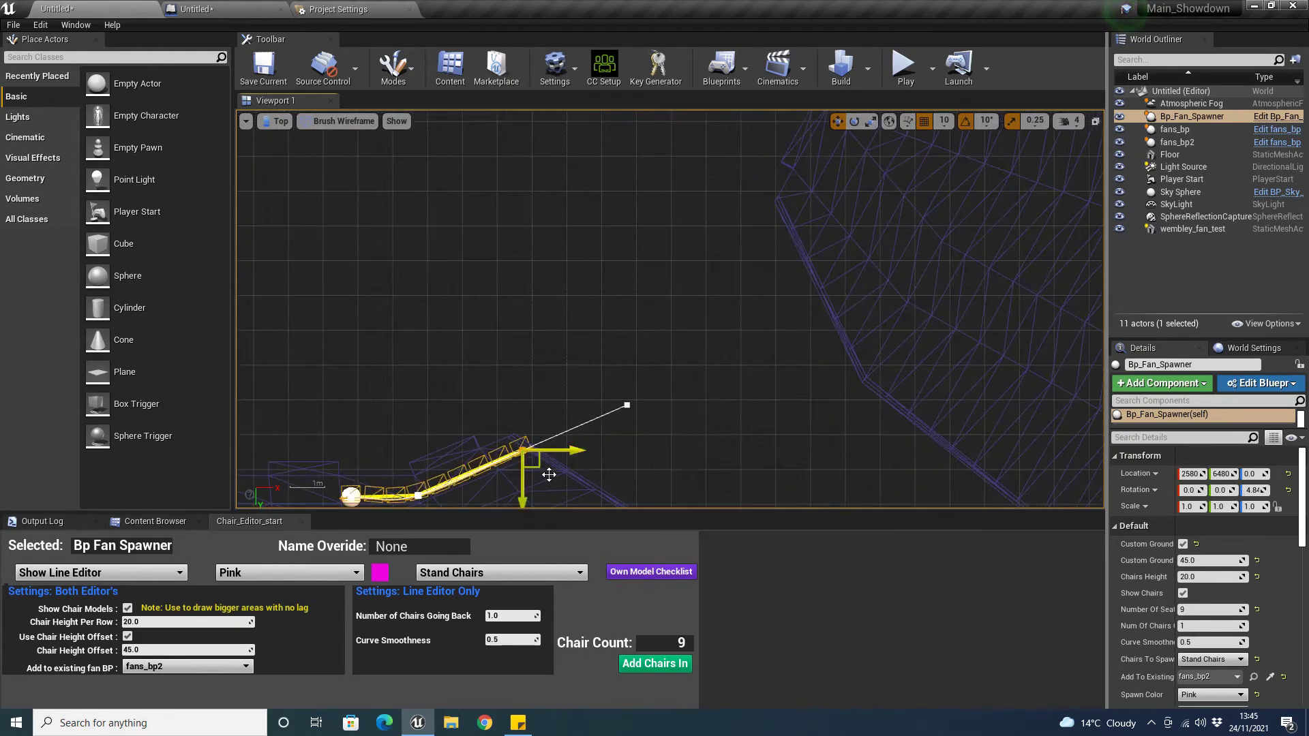
{"action": "left_click_drag", "start_coordinate": [544, 478], "coordinate": [818, 199]}
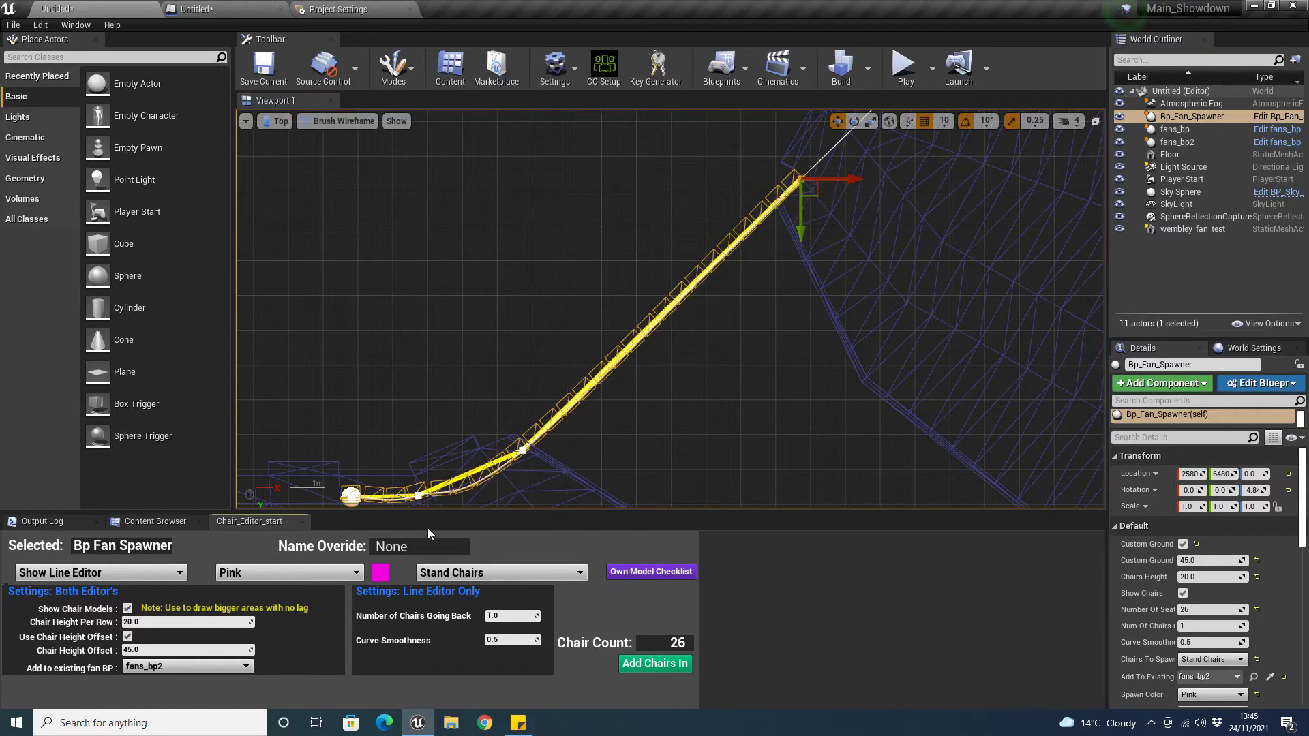
- Reshape the span across the opening with an intermediate point, pulling the end point back to form a smooth curve
{"action": "right_click_drag", "start_coordinate": [584, 450], "coordinate": [390, 429]}
{"action": "scroll", "coordinate": [389, 429], "scroll_direction": "down", "scroll_amount": 1}
{"action": "right_click_drag", "start_coordinate": [553, 403], "coordinate": [766, 300]}
{"action": "right_click_drag", "start_coordinate": [637, 298], "coordinate": [589, 427]}
{"action": "left_click_drag", "start_coordinate": [740, 254], "coordinate": [726, 304]}
{"action": "left_click", "coordinate": [607, 410]}
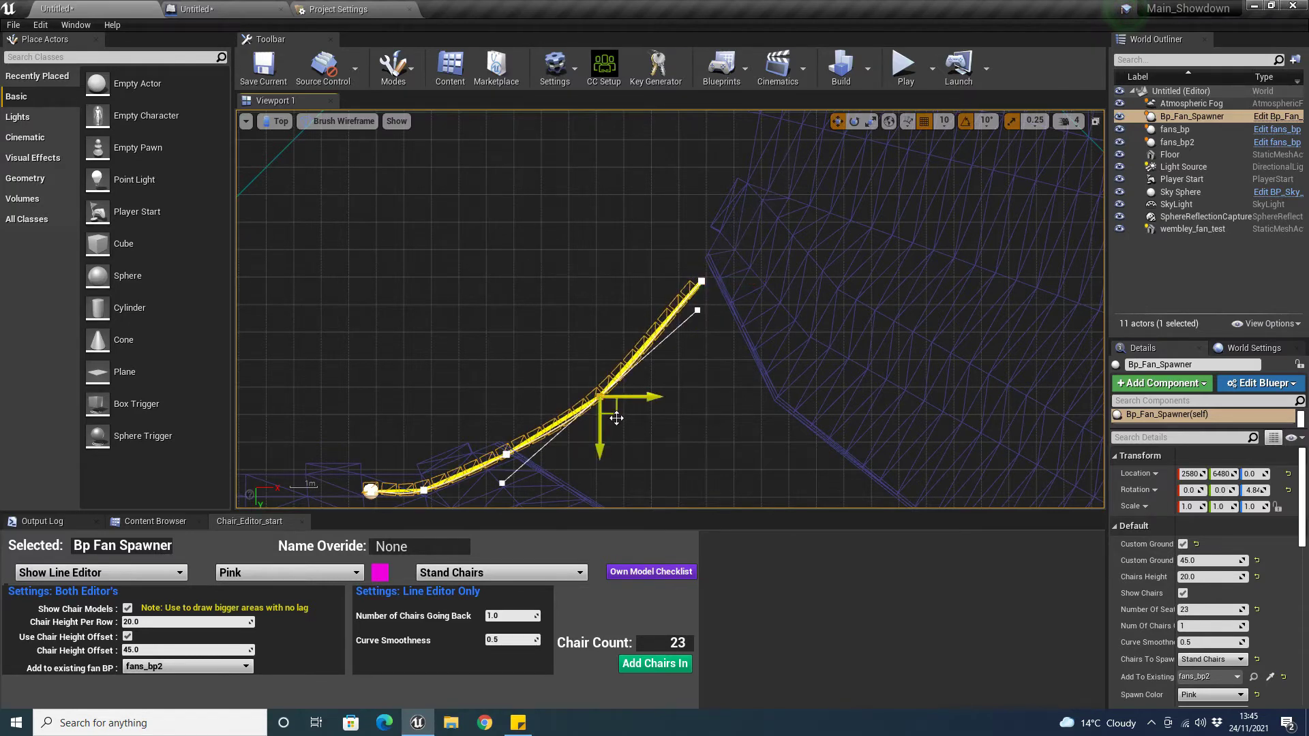
{"action": "mouse_move", "coordinate": [617, 420]}
{"action": "left_mouse_down"}
{"action": "mouse_move", "coordinate": [629, 415]}
{"action": "mouse_move", "coordinate": [615, 414]}
{"action": "left_mouse_up"}
- Extend the line with further points along the front edge of the opposite stand to complete the corner curve
{"action": "scroll", "coordinate": [684, 333], "scroll_direction": "up", "scroll_amount": 4}
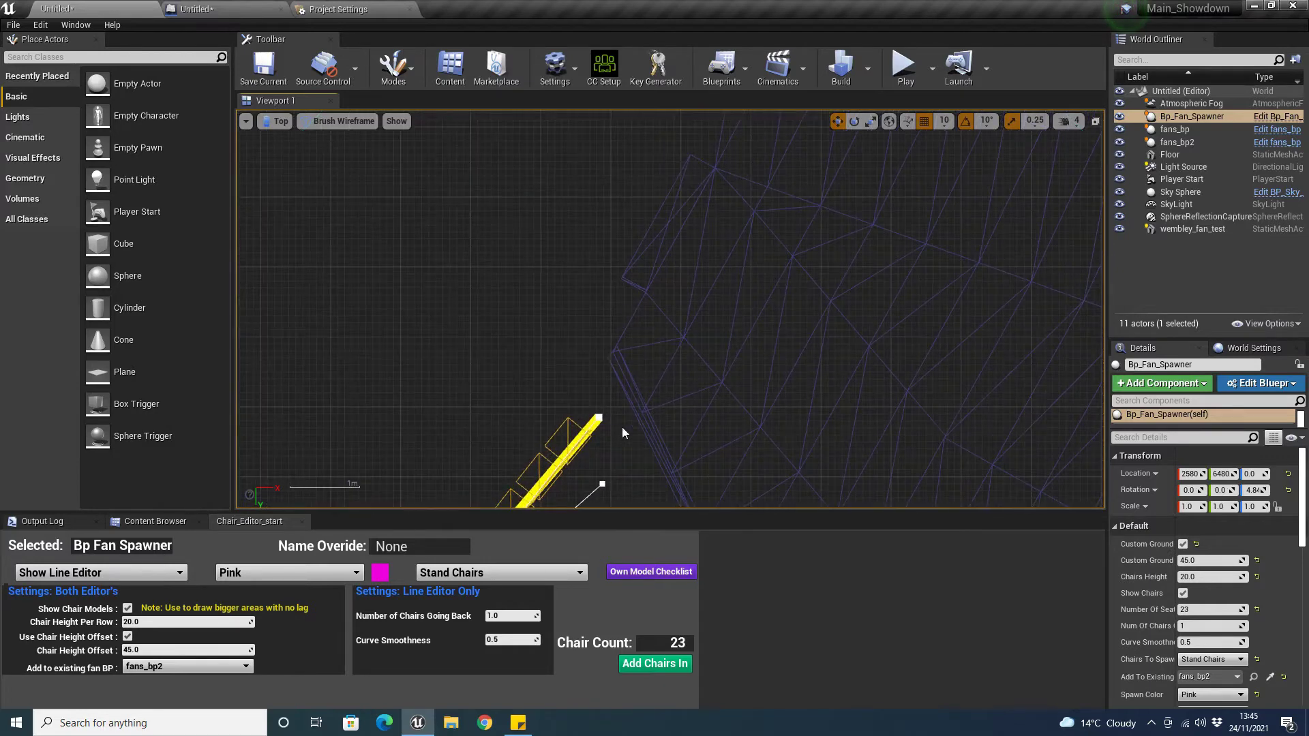
{"action": "left_click", "coordinate": [607, 426]}
{"action": "left_click_drag", "start_coordinate": [607, 426], "coordinate": [759, 188]}
{"action": "right_click_drag", "start_coordinate": [616, 435], "coordinate": [450, 699]}
{"action": "scroll", "coordinate": [607, 372], "scroll_direction": "down", "scroll_amount": 7}
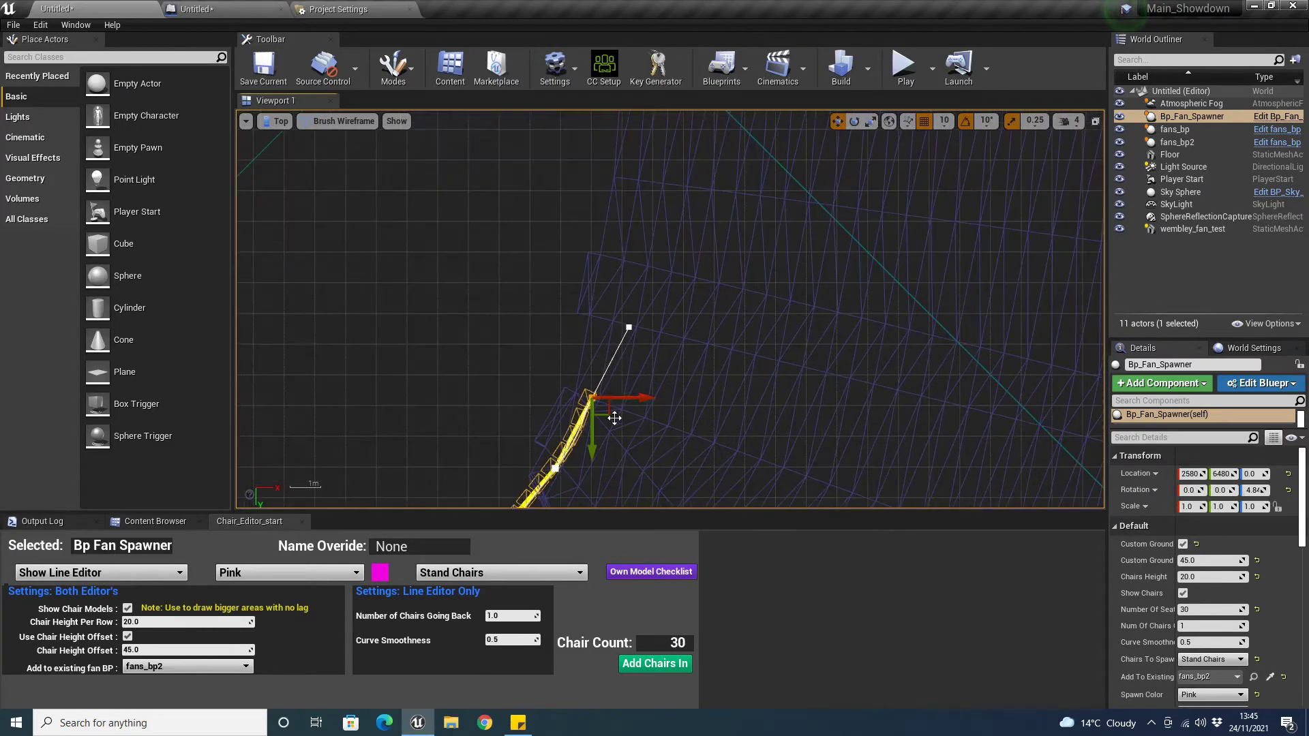
{"action": "left_click_drag", "start_coordinate": [613, 419], "coordinate": [619, 347]}
{"action": "scroll", "coordinate": [594, 460], "scroll_direction": "down", "scroll_amount": 5}
{"action": "right_click_drag", "start_coordinate": [589, 463], "coordinate": [540, 330]}
{"action": "scroll", "coordinate": [586, 473], "scroll_direction": "down", "scroll_amount": 5}
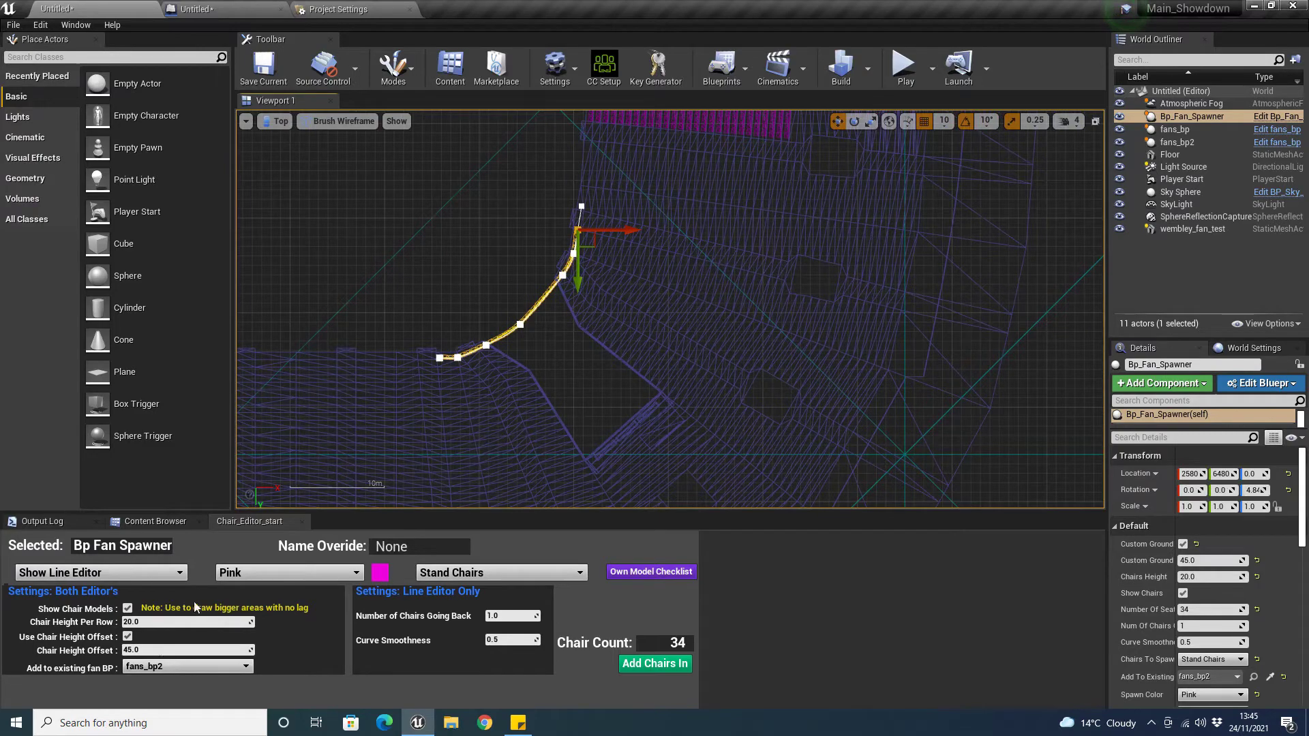
- Set Number of Chairs Going Back to 30 to fill the corner stand with rows behind the line
{"action": "left_click", "coordinate": [129, 609]}
{"action": "left_click", "coordinate": [129, 608]}
{"action": "right_click_drag", "start_coordinate": [536, 361], "coordinate": [522, 397]}
{"action": "scroll", "coordinate": [541, 477], "scroll_direction": "up", "scroll_amount": 7}
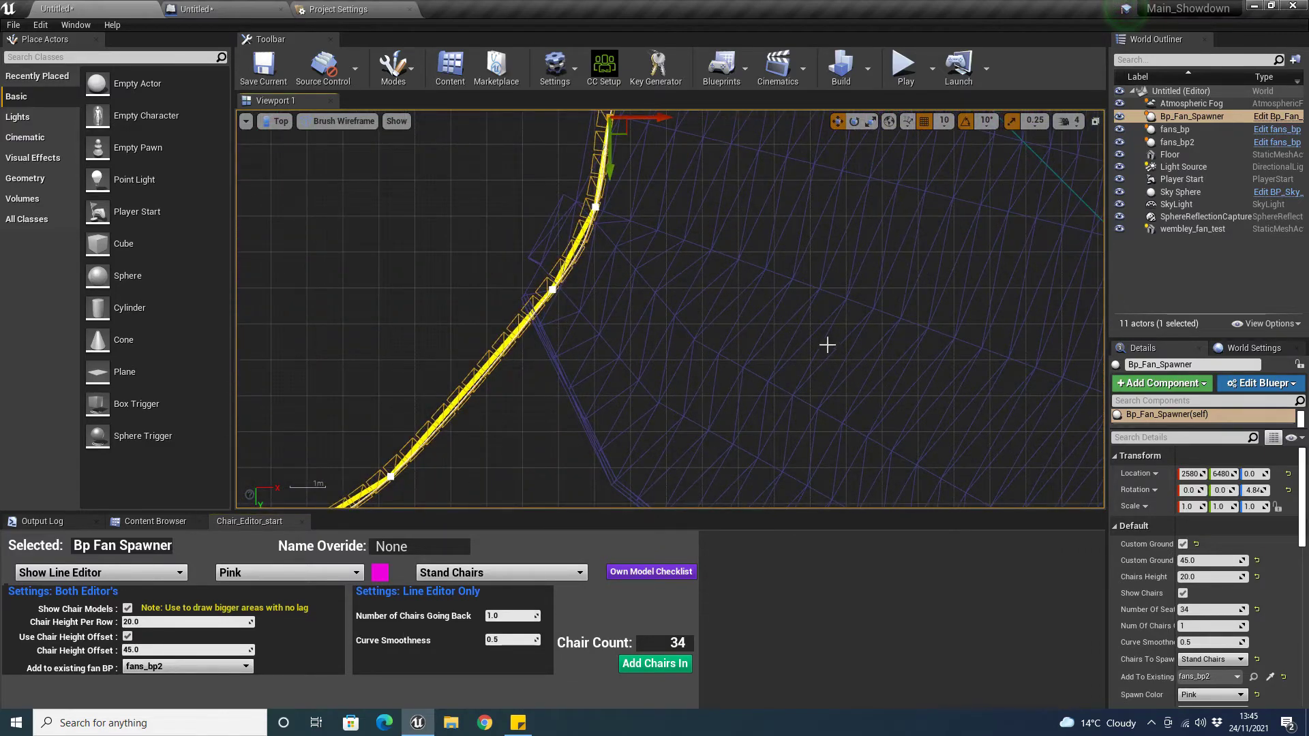
{"action": "right_click_drag", "start_coordinate": [822, 346], "coordinate": [663, 317]}
{"action": "scroll", "coordinate": [418, 266], "scroll_direction": "down", "scroll_amount": 5}
{"action": "right_click_drag", "start_coordinate": [522, 406], "coordinate": [582, 331]}
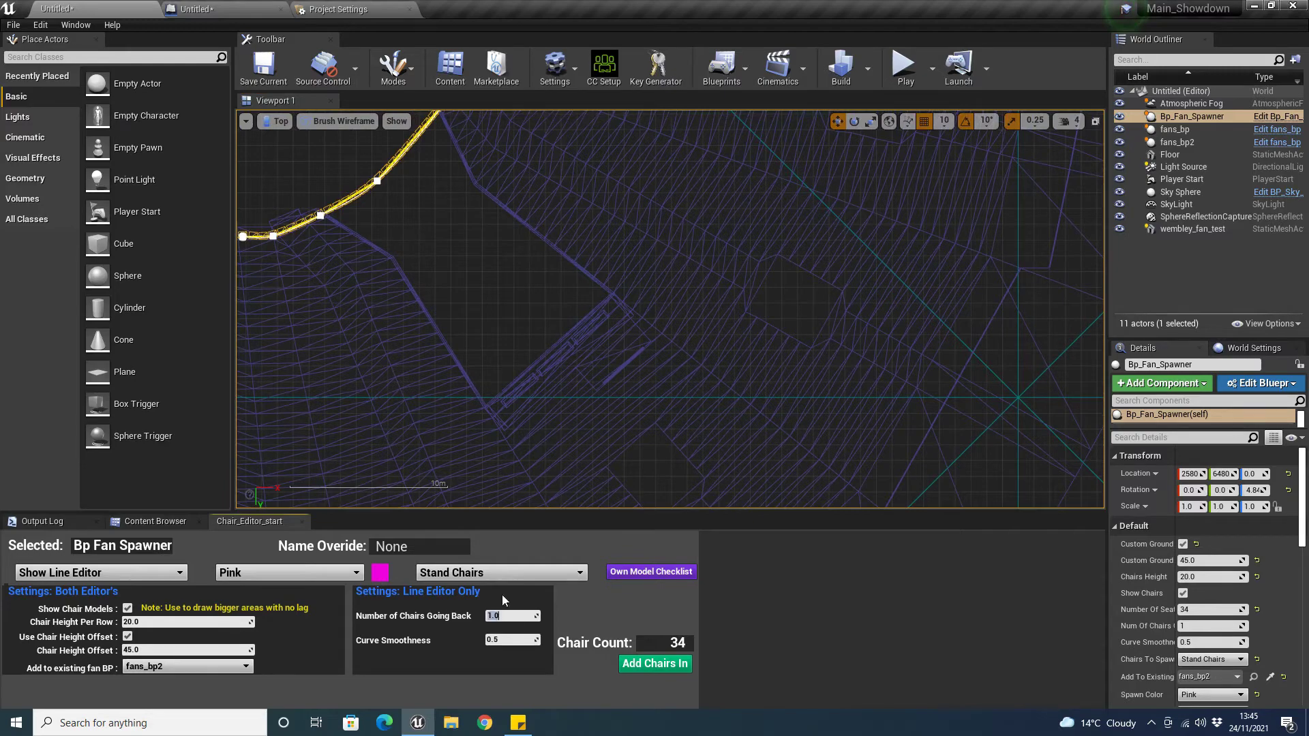
{"action": "type", "text": "30"}
{"action": "key", "text": "Return"}
{"action": "scroll", "coordinate": [906, 291], "scroll_direction": "down", "scroll_amount": 9}
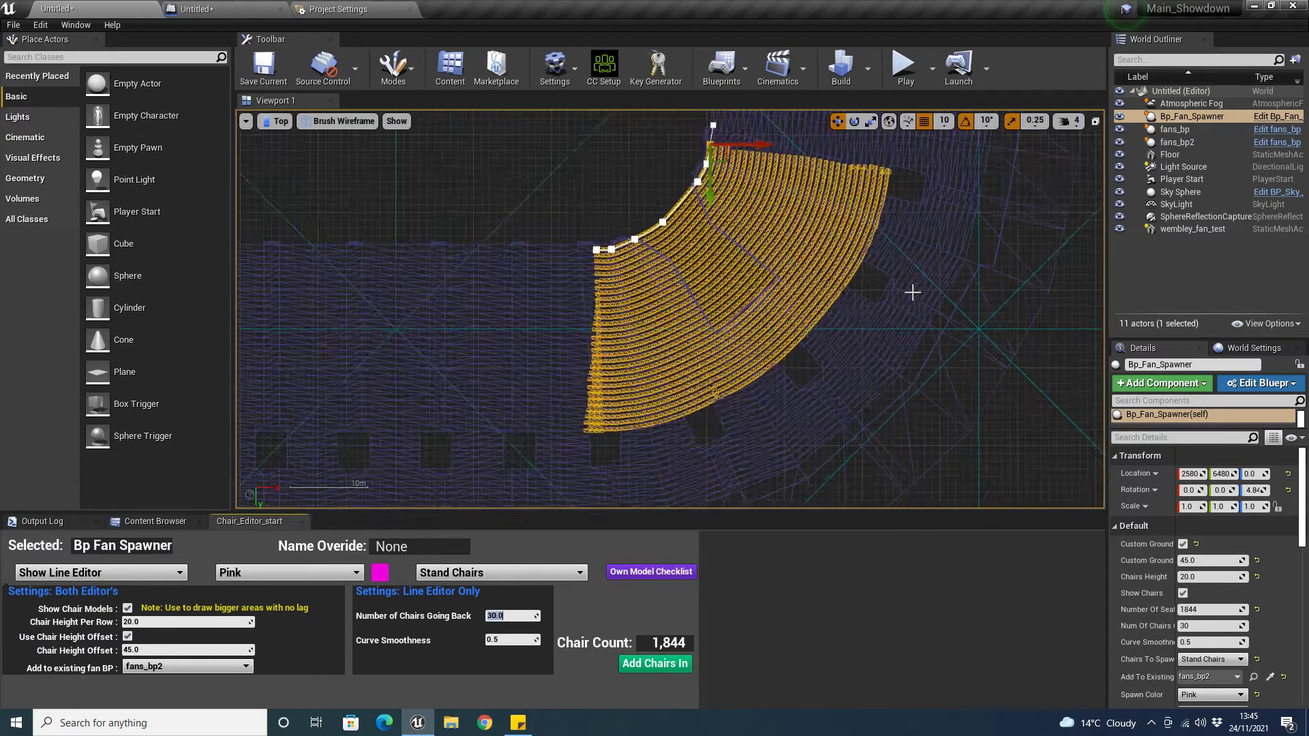
- Nudge the line's end point slightly outward to adjust where the curved rows end beside the aisle
{"action": "right_click", "coordinate": [695, 285]}
{"action": "scroll", "coordinate": [791, 186], "scroll_direction": "up", "scroll_amount": 3}
{"action": "scroll", "coordinate": [824, 267], "scroll_direction": "up", "scroll_amount": 2}
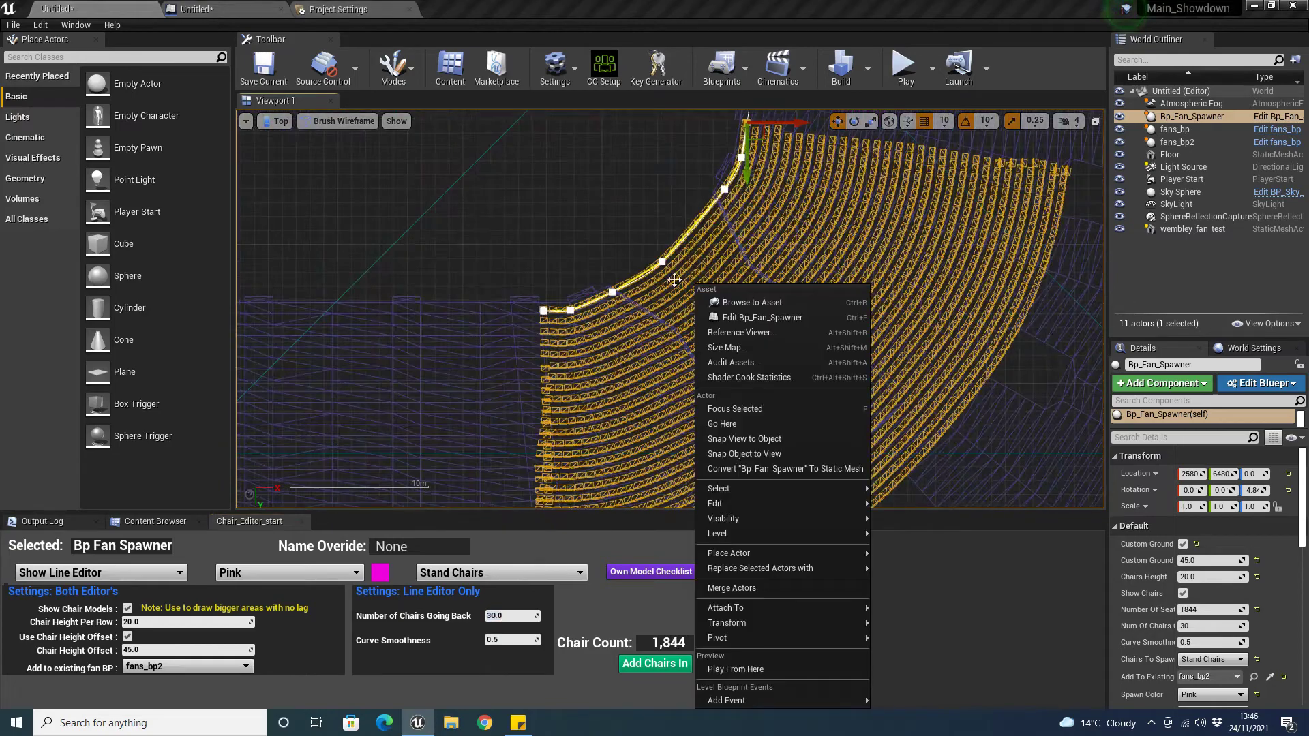
{"action": "right_click_drag", "start_coordinate": [581, 333], "coordinate": [640, 247]}
{"action": "scroll", "coordinate": [639, 247], "scroll_direction": "up", "scroll_amount": 3}
{"action": "right_click_drag", "start_coordinate": [1009, 123], "coordinate": [494, 180]}
{"action": "right_click_drag", "start_coordinate": [330, 182], "coordinate": [394, 210]}
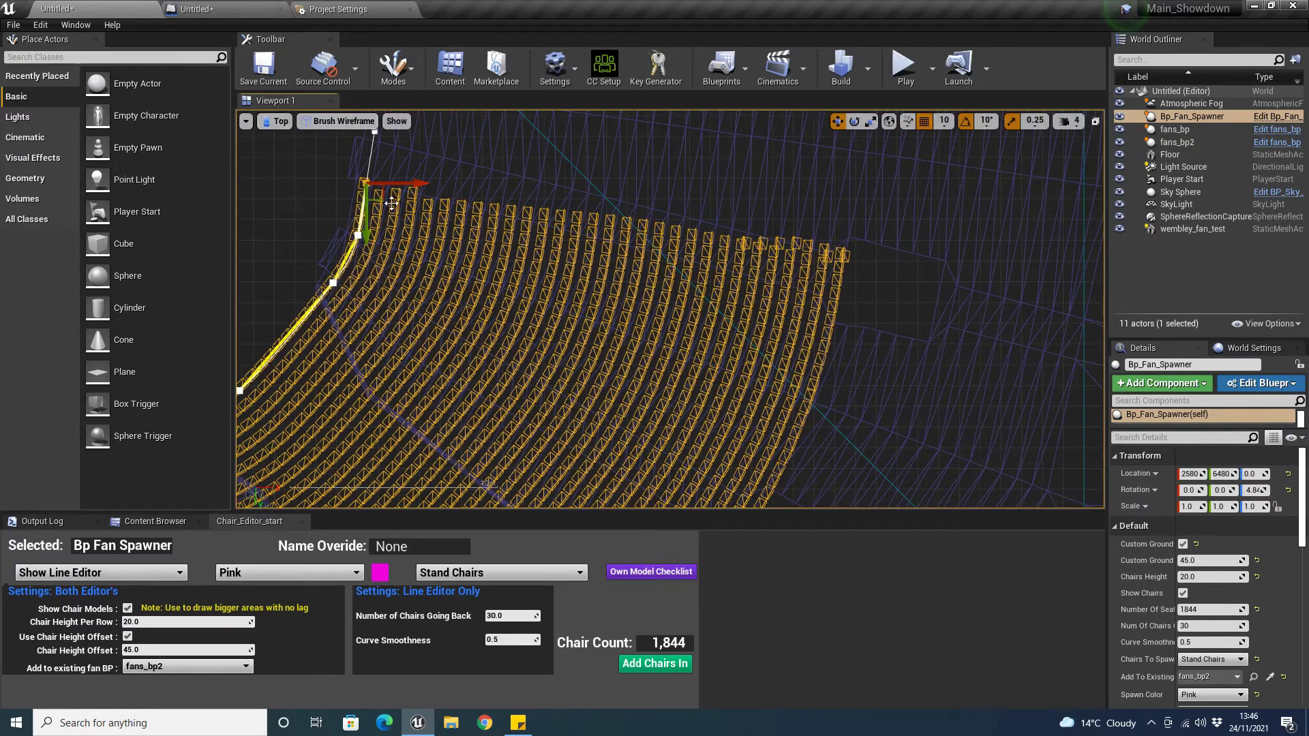
{"action": "right_click_drag", "start_coordinate": [518, 306], "coordinate": [711, 409]}
{"action": "scroll", "coordinate": [559, 273], "scroll_direction": "up", "scroll_amount": 5}
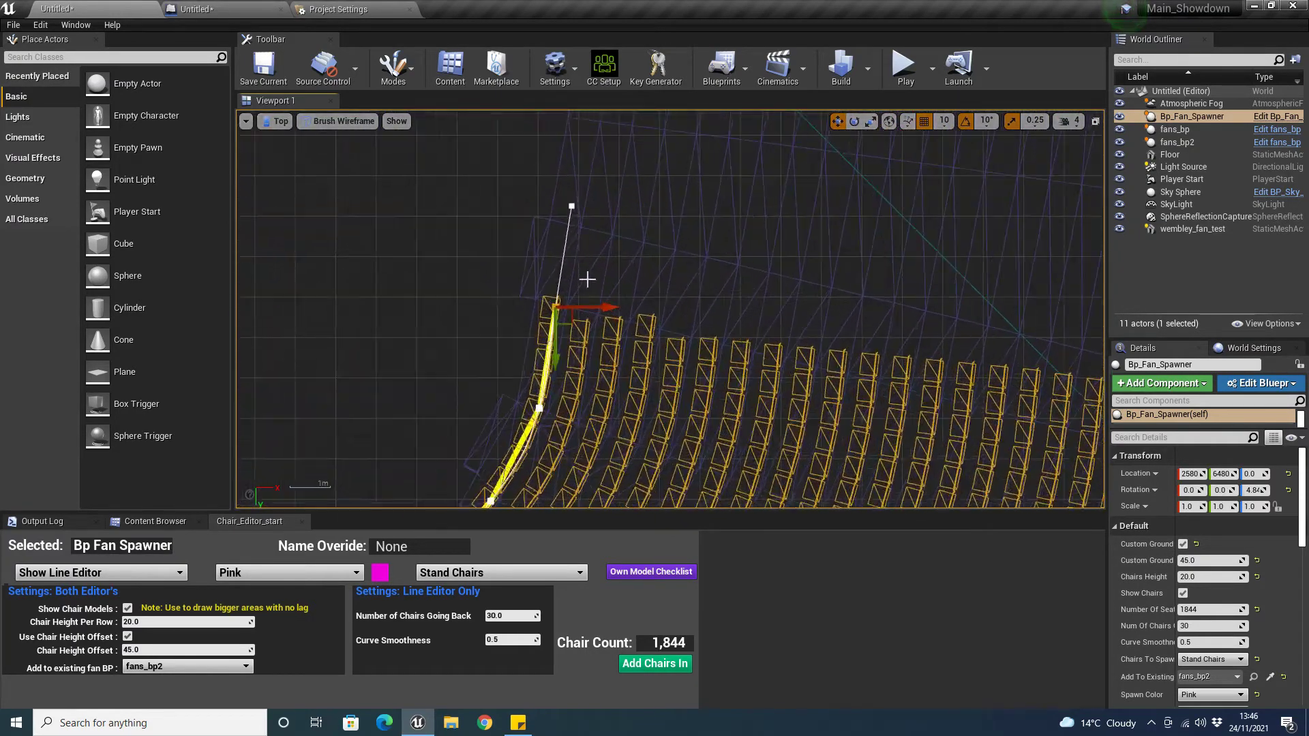
{"action": "scroll", "coordinate": [560, 273], "scroll_direction": "down", "scroll_amount": 2}
{"action": "right_click_drag", "start_coordinate": [559, 273], "coordinate": [363, 219]}
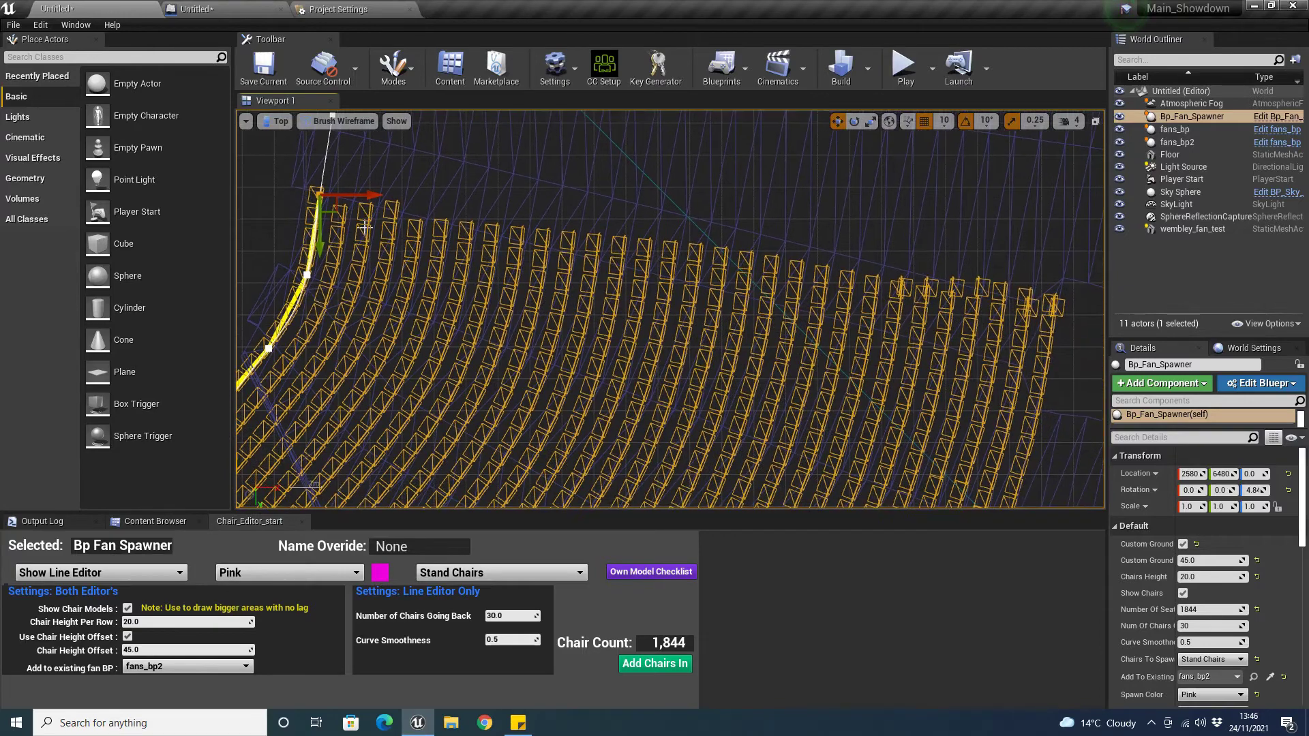
{"action": "mouse_move", "coordinate": [336, 215]}
{"action": "left_mouse_down"}
{"action": "mouse_move", "coordinate": [352, 215]}
{"action": "mouse_move", "coordinate": [343, 202]}
{"action": "left_mouse_up"}
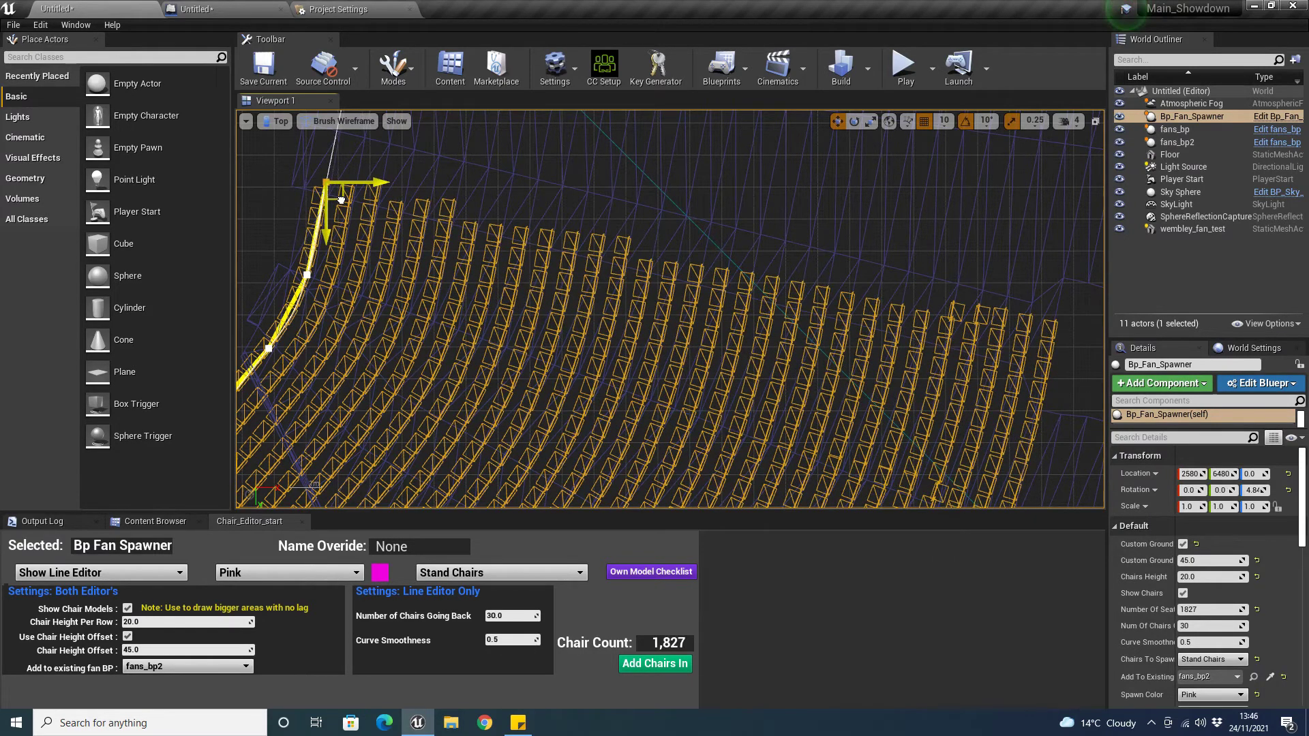
- Adjust the tangent handle of the line's end point so the row ends run straighter along the aisle
{"action": "scroll", "coordinate": [424, 175], "scroll_direction": "down", "scroll_amount": 1}
{"action": "mouse_move", "coordinate": [464, 204]}
{"action": "right_mouse_down"}
{"action": "mouse_move", "coordinate": [407, 251]}
{"action": "mouse_move", "coordinate": [458, 202]}
{"action": "right_mouse_up"}
{"action": "scroll", "coordinate": [407, 251], "scroll_direction": "down", "scroll_amount": 3}
{"action": "left_click", "coordinate": [376, 140]}
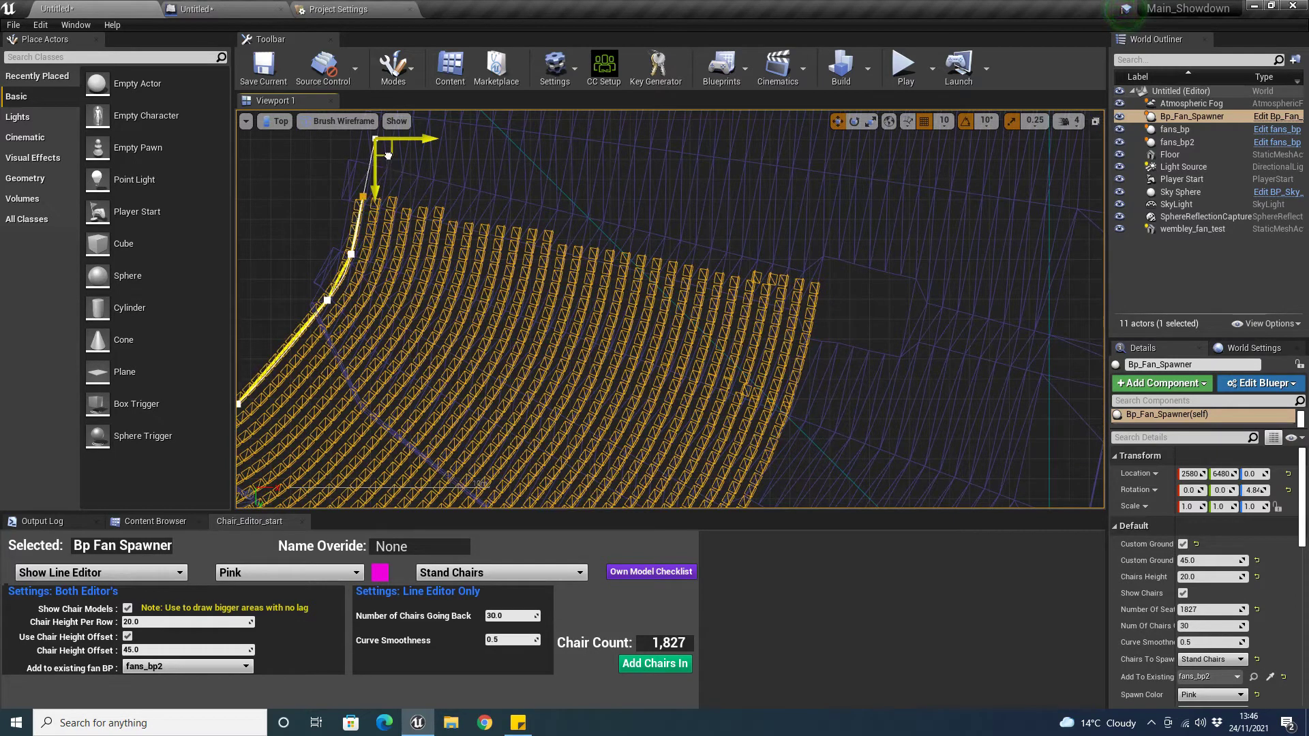
{"action": "left_click_drag", "start_coordinate": [388, 156], "coordinate": [385, 191]}
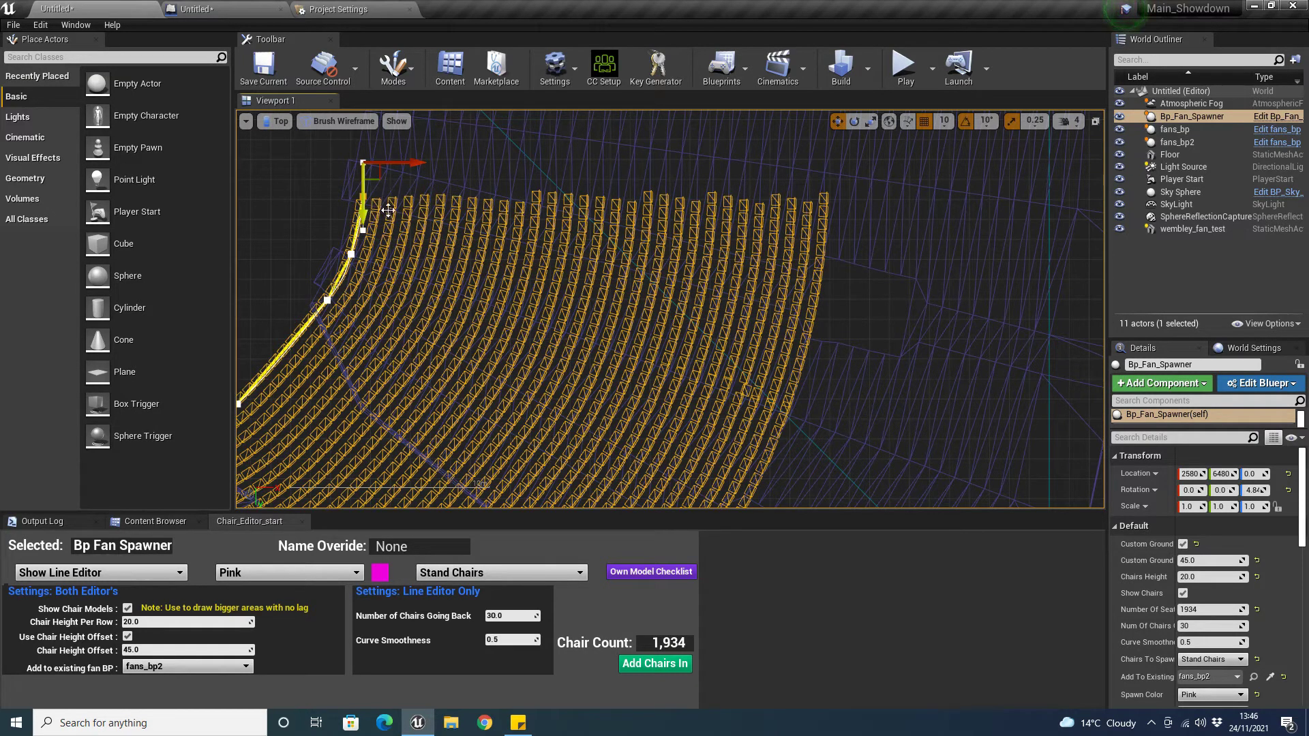
- Delete the line's last point and adjust the tangent handle of the remaining end point to smooth the curve
{"action": "left_click", "coordinate": [362, 197]}
{"action": "key", "text": "Delete"}
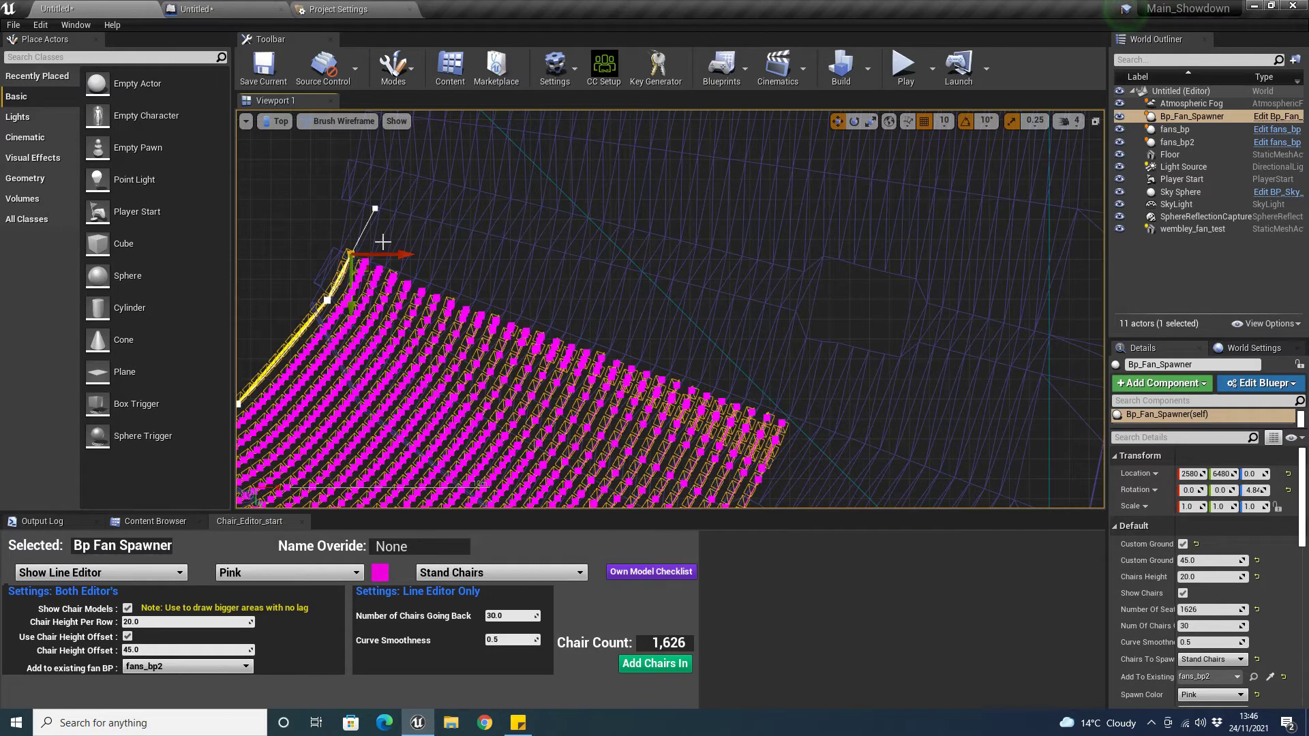
{"action": "left_click", "coordinate": [375, 209]}
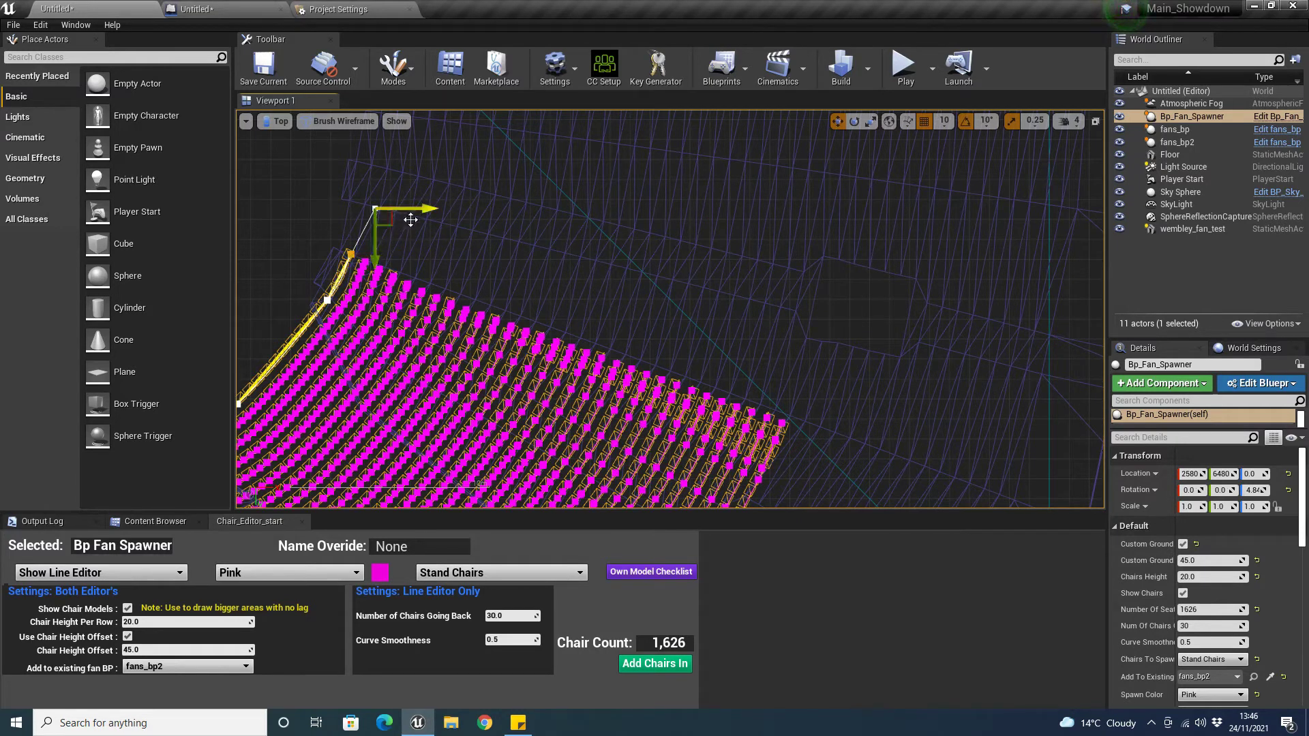
{"action": "left_click_drag", "start_coordinate": [395, 223], "coordinate": [382, 208]}
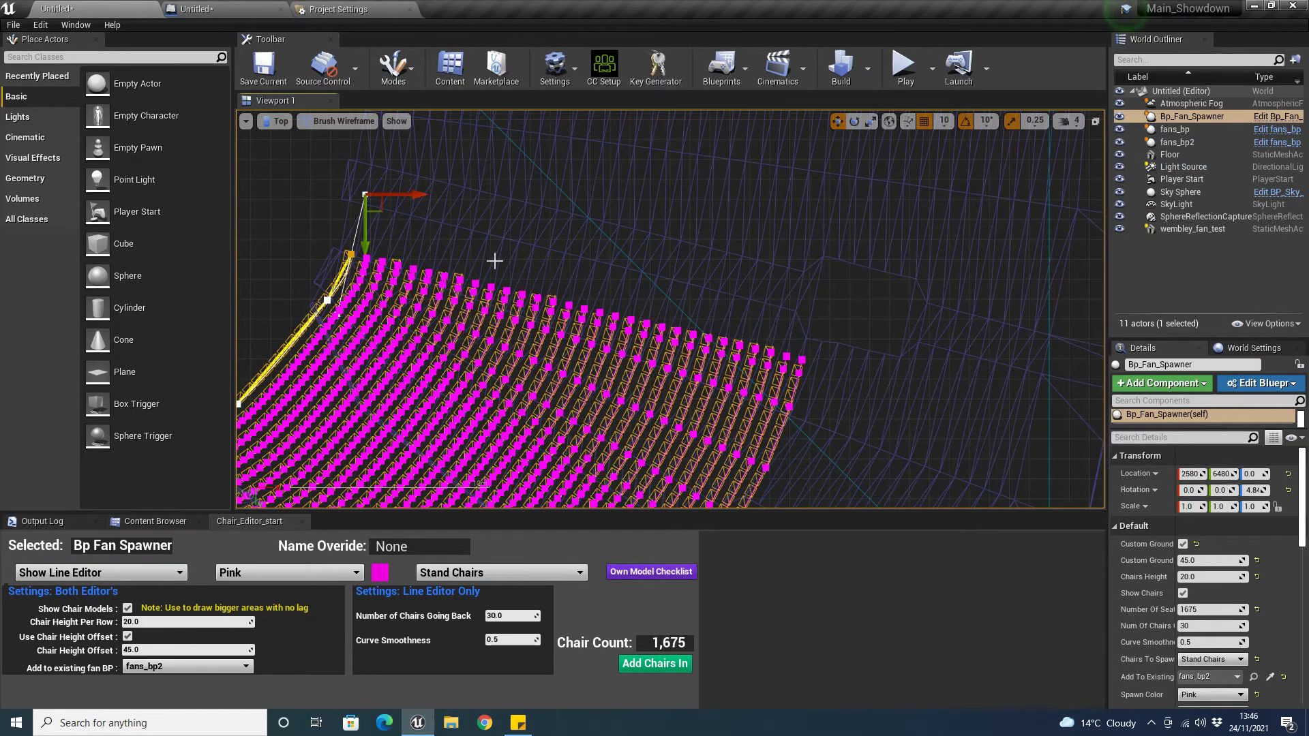
- Examine the corner stand from above, checking how the curved rows end and follow the stand's edges
{"action": "scroll", "coordinate": [538, 270], "scroll_direction": "down", "scroll_amount": 3}
{"action": "right_click_drag", "start_coordinate": [545, 271], "coordinate": [533, 202]}
{"action": "right_click_drag", "start_coordinate": [640, 283], "coordinate": [789, 163]}
{"action": "right_click_drag", "start_coordinate": [383, 437], "coordinate": [427, 360]}
{"action": "scroll", "coordinate": [579, 360], "scroll_direction": "up", "scroll_amount": 4}
{"action": "right_click_drag", "start_coordinate": [634, 147], "coordinate": [549, 245]}
{"action": "scroll", "coordinate": [550, 245], "scroll_direction": "down", "scroll_amount": 3}
{"action": "right_click_drag", "start_coordinate": [622, 198], "coordinate": [521, 308]}
{"action": "right_click_drag", "start_coordinate": [573, 247], "coordinate": [428, 354]}
{"action": "scroll", "coordinate": [427, 353], "scroll_direction": "down", "scroll_amount": 2}
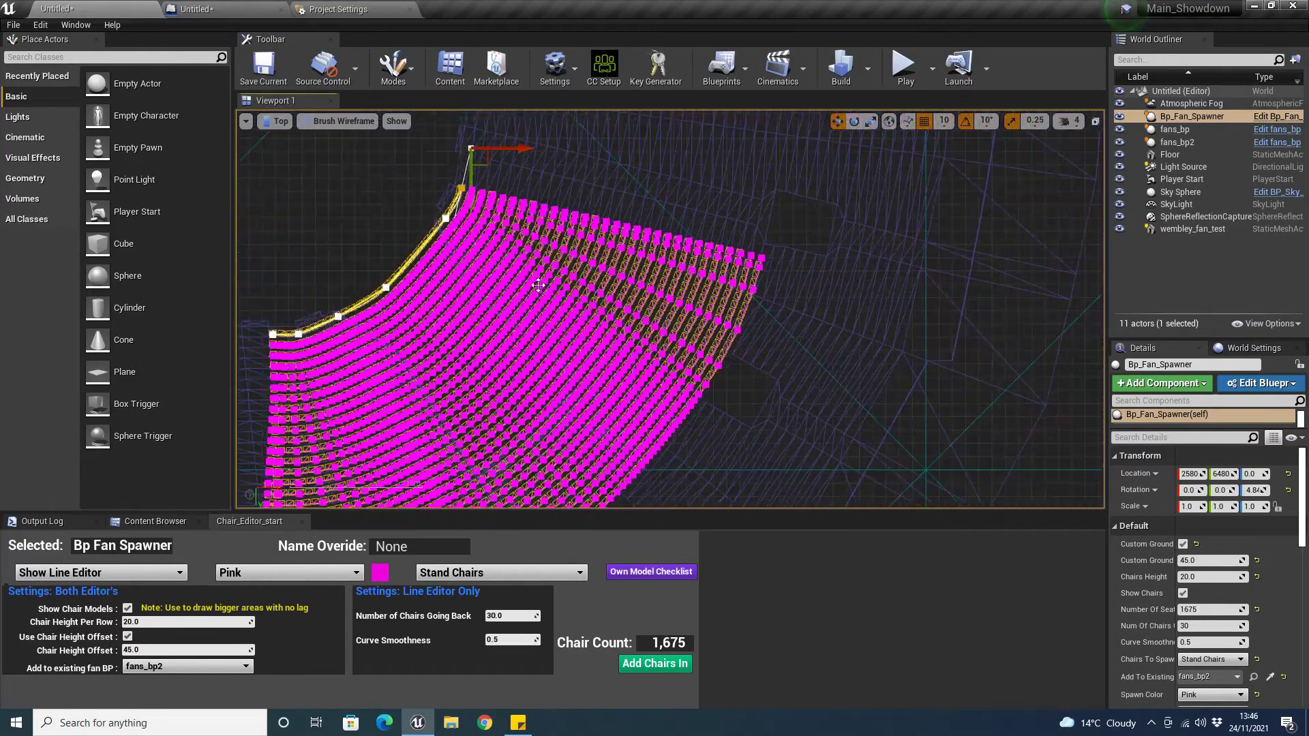
{"action": "scroll", "coordinate": [694, 318], "scroll_direction": "up", "scroll_amount": 2}
{"action": "scroll", "coordinate": [693, 318], "scroll_direction": "up", "scroll_amount": 4}
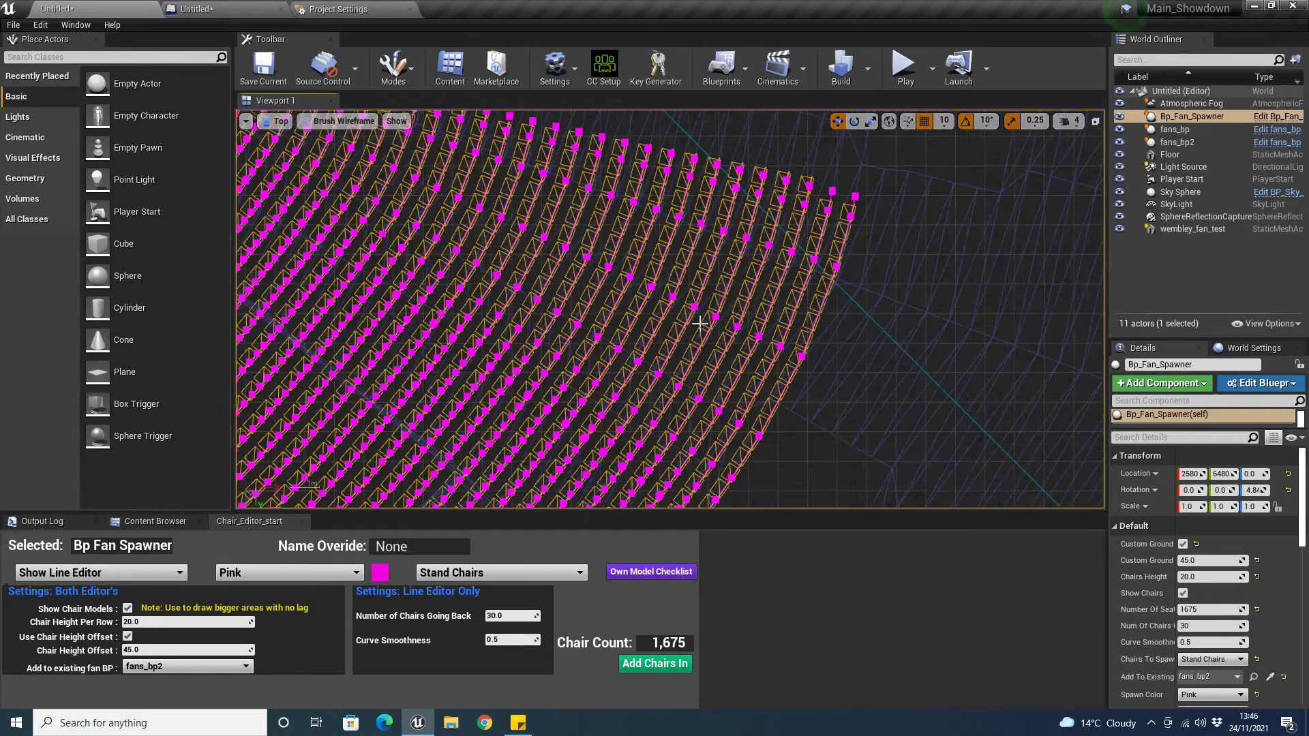
{"action": "scroll", "coordinate": [720, 352], "scroll_direction": "down", "scroll_amount": 2}
{"action": "scroll", "coordinate": [559, 347], "scroll_direction": "up", "scroll_amount": 1}
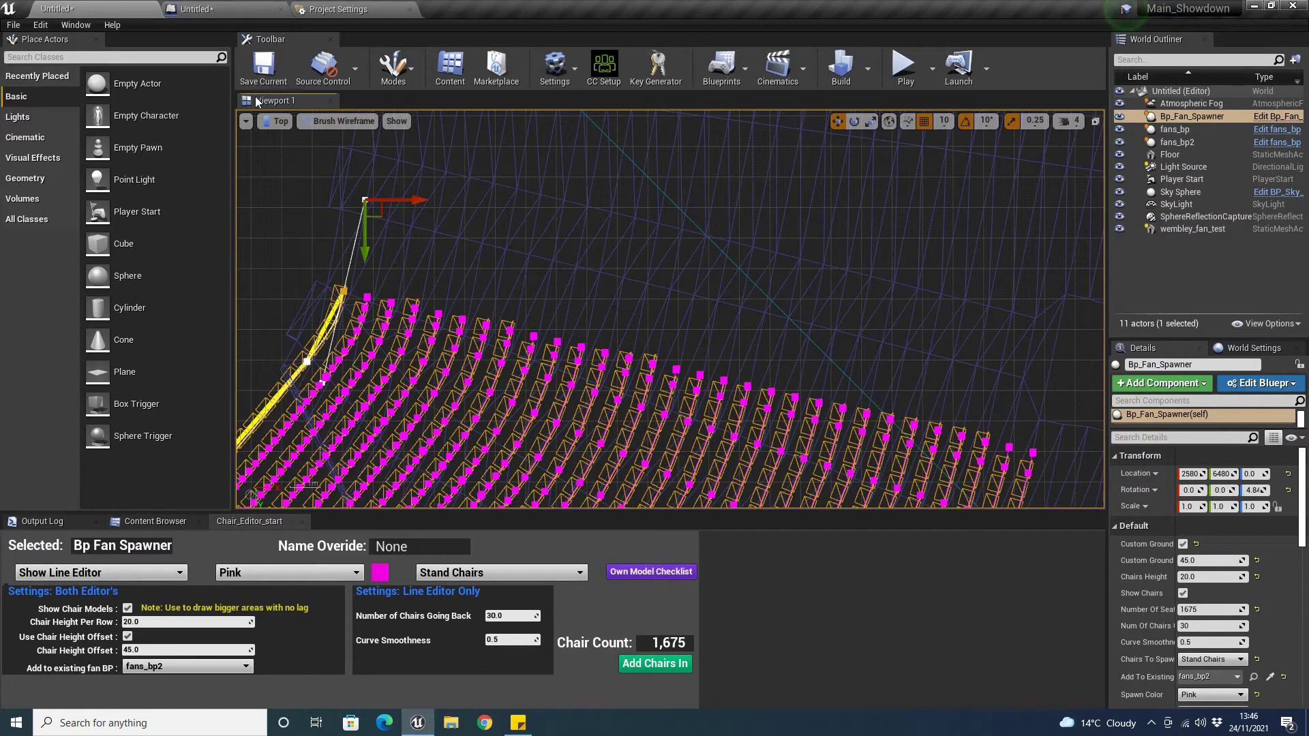
- Switch to the perspective view and examine the chairs along the corner stand's front edge and far aisle
{"action": "left_click", "coordinate": [278, 120]}
{"action": "left_click", "coordinate": [301, 142]}
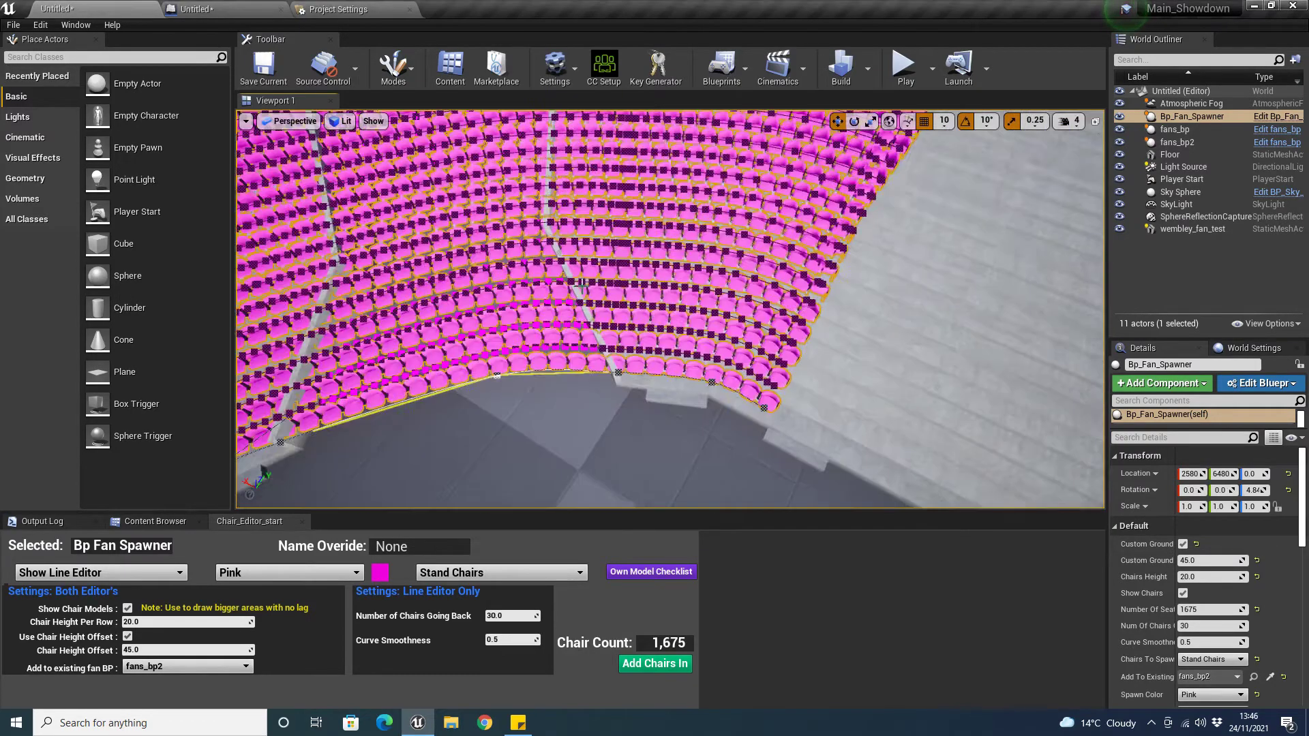
{"action": "right_click_drag", "start_coordinate": [581, 285], "coordinate": [710, 310]}
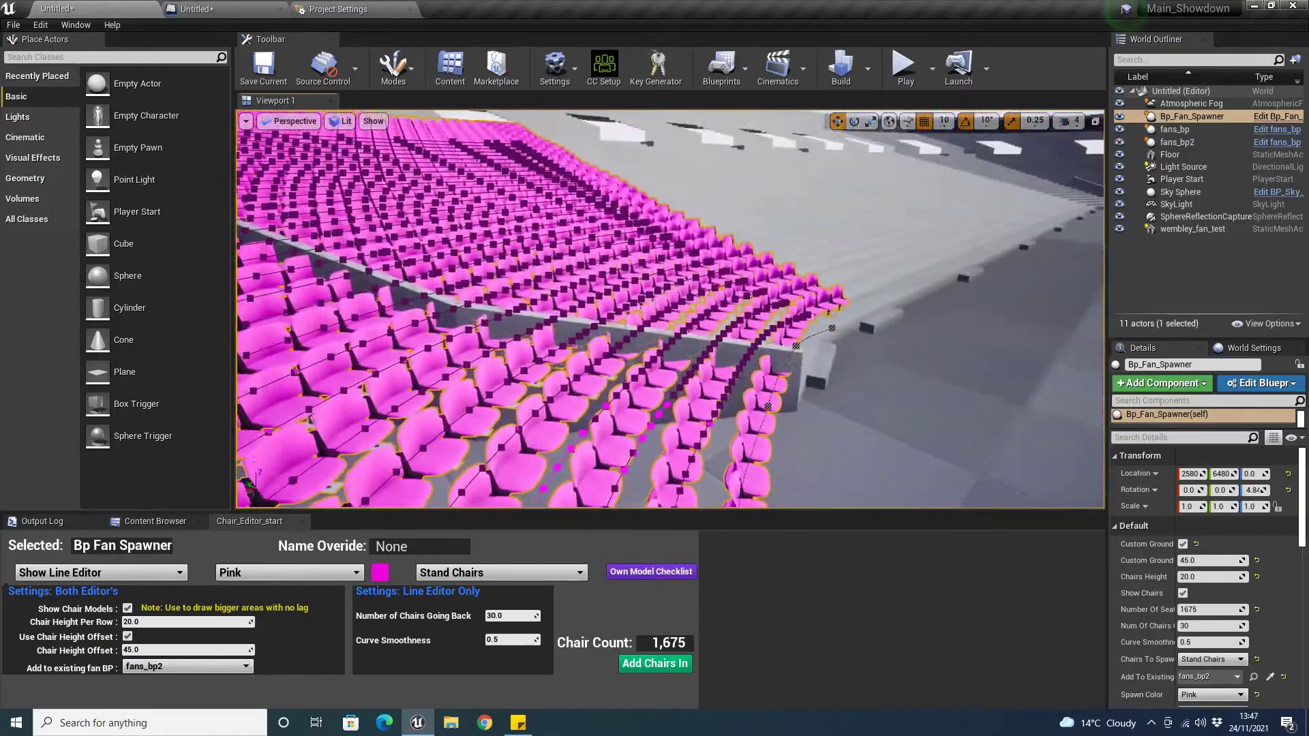
{"action": "key", "text": "w"}
{"action": "right_click_drag", "start_coordinate": [867, 378], "coordinate": [867, 379]}
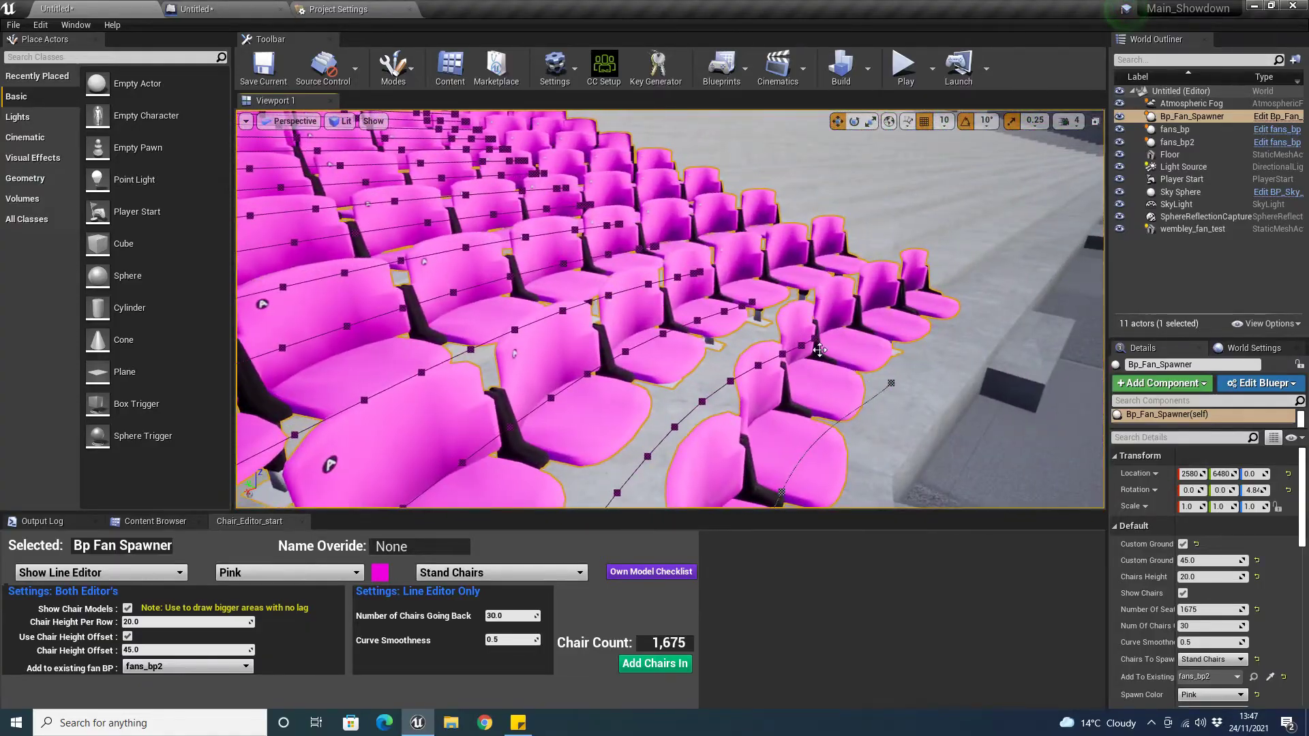
{"action": "scroll", "coordinate": [721, 376], "scroll_direction": "down", "scroll_amount": 8}
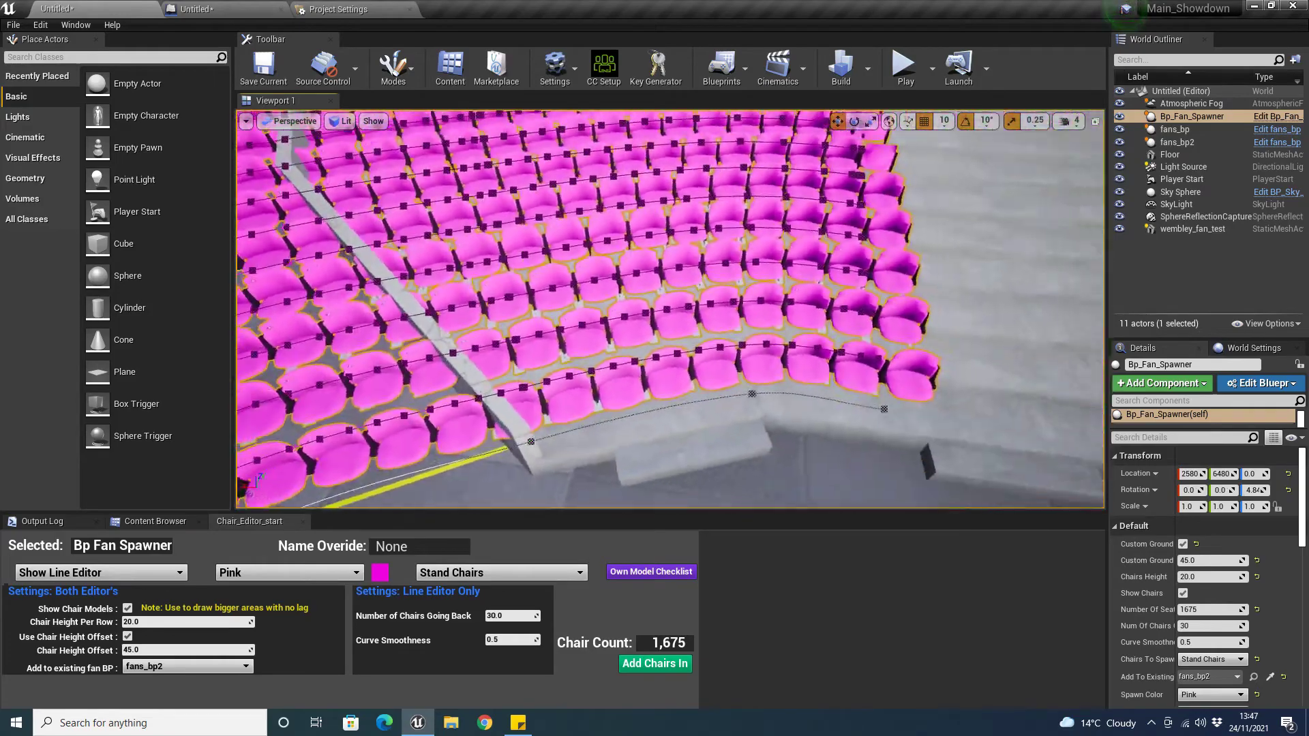
{"action": "key", "text": "w"}
{"action": "right_click_drag", "start_coordinate": [720, 375], "coordinate": [713, 314]}
{"action": "right_click_drag", "start_coordinate": [904, 245], "coordinate": [1050, 300]}
{"action": "key", "text": "s"}
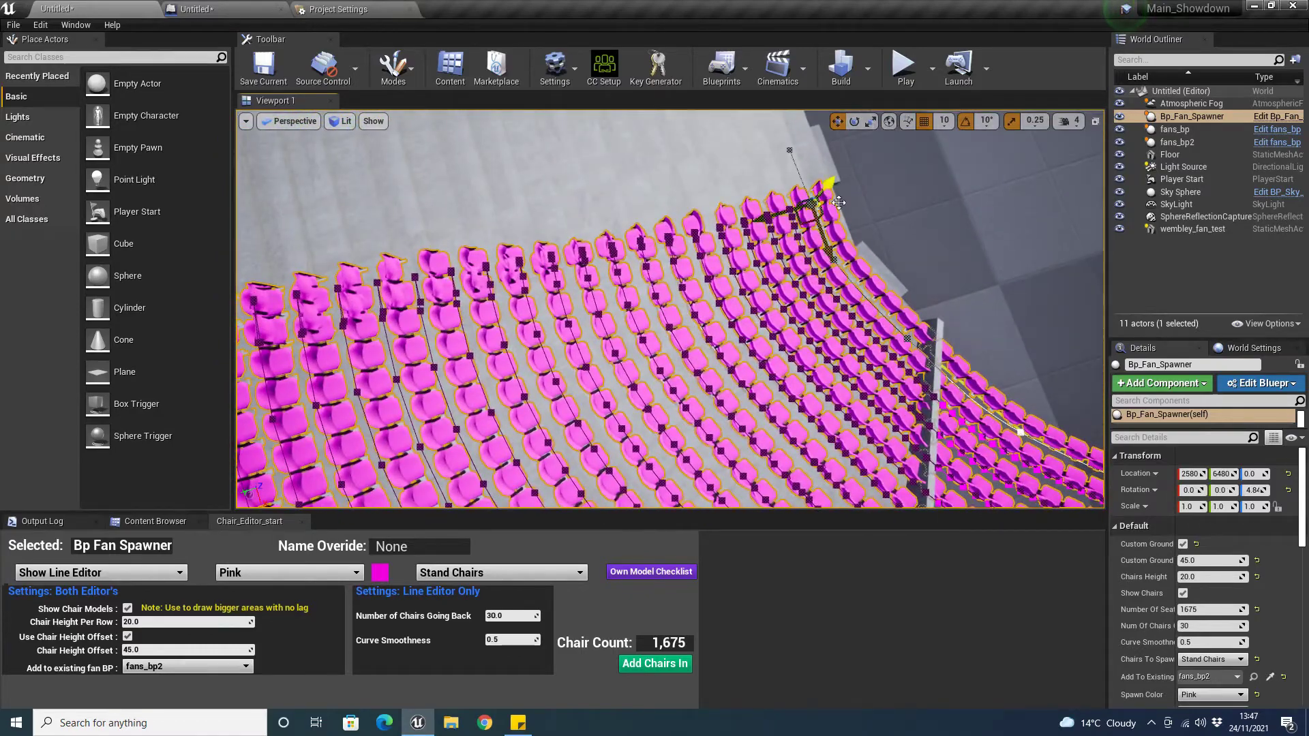
- Nudge the tangent handle at the line's end slightly to refine the row ends beside the empty stand
{"action": "right_click_drag", "start_coordinate": [843, 196], "coordinate": [827, 234]}
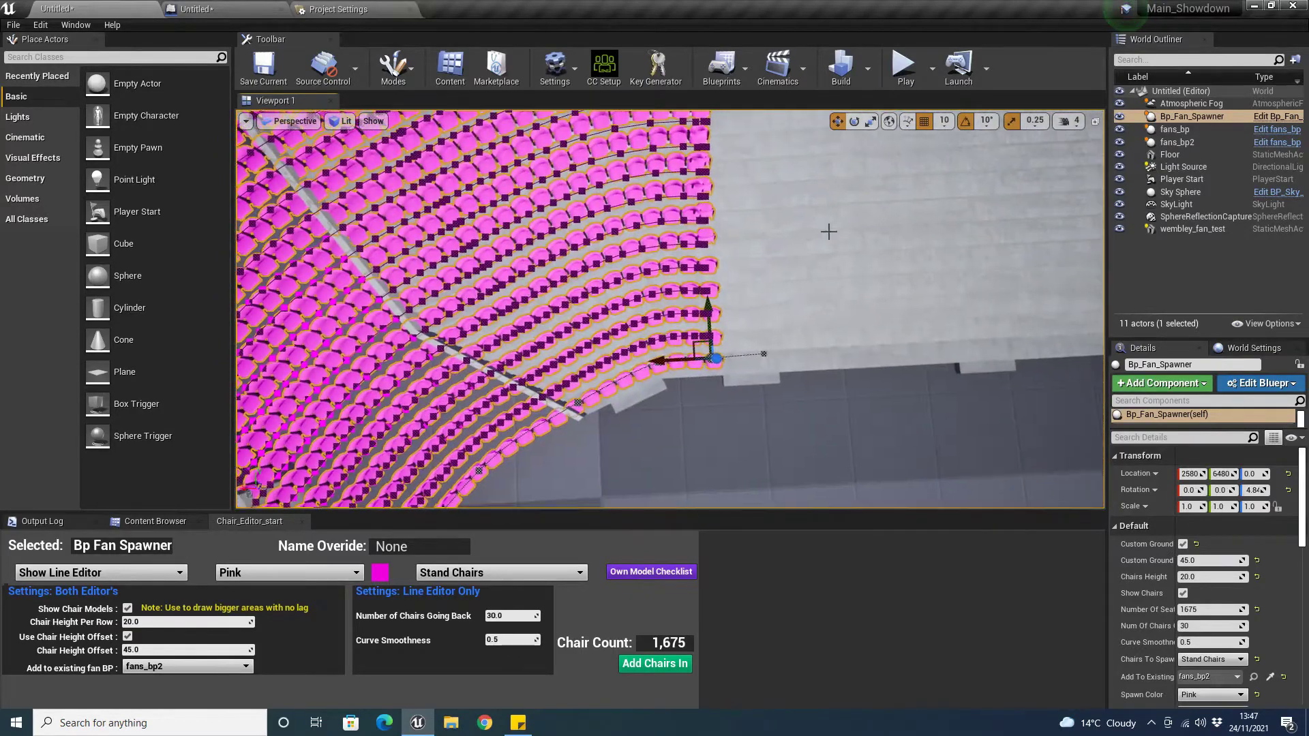
{"action": "right_click_drag", "start_coordinate": [791, 306], "coordinate": [741, 392]}
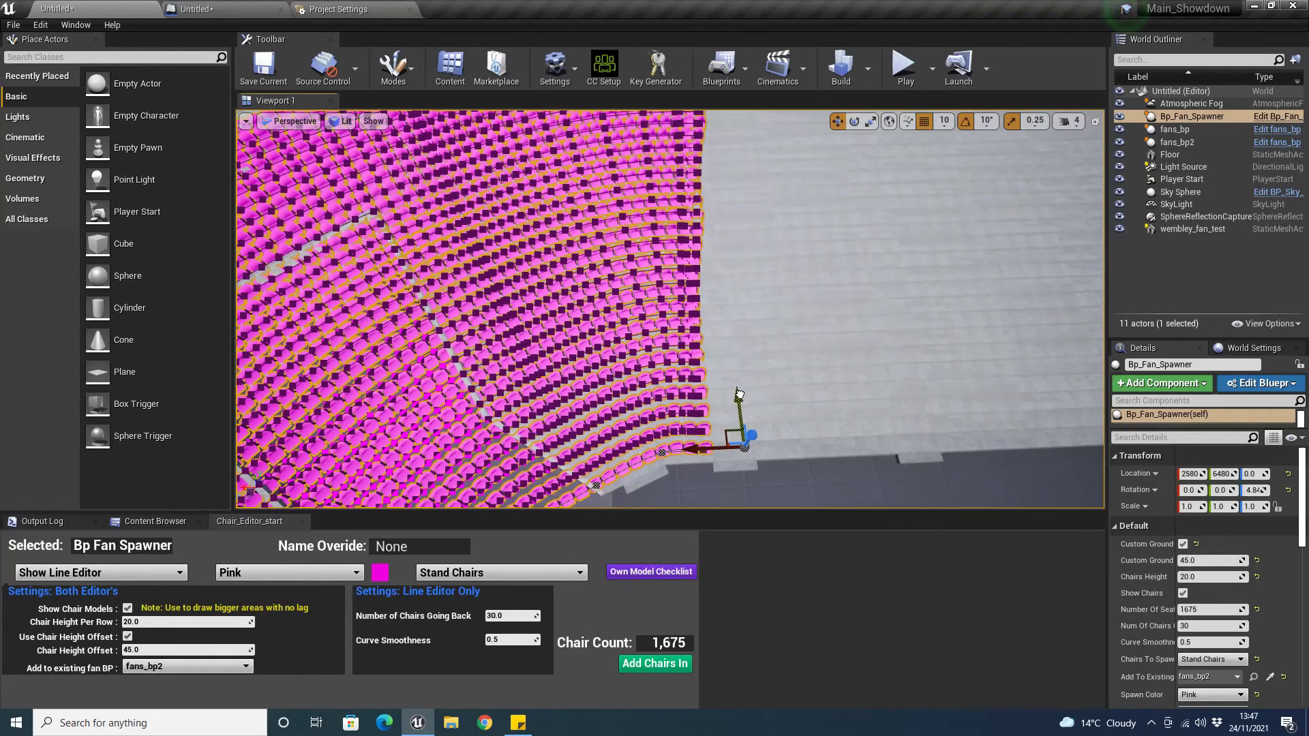
{"action": "left_click_drag", "start_coordinate": [740, 395], "coordinate": [739, 403]}
- Set Curve Smoothness to 0.1 for the corner stand's line
{"action": "right_click_drag", "start_coordinate": [739, 403], "coordinate": [640, 303]}
{"action": "key", "text": "w"}
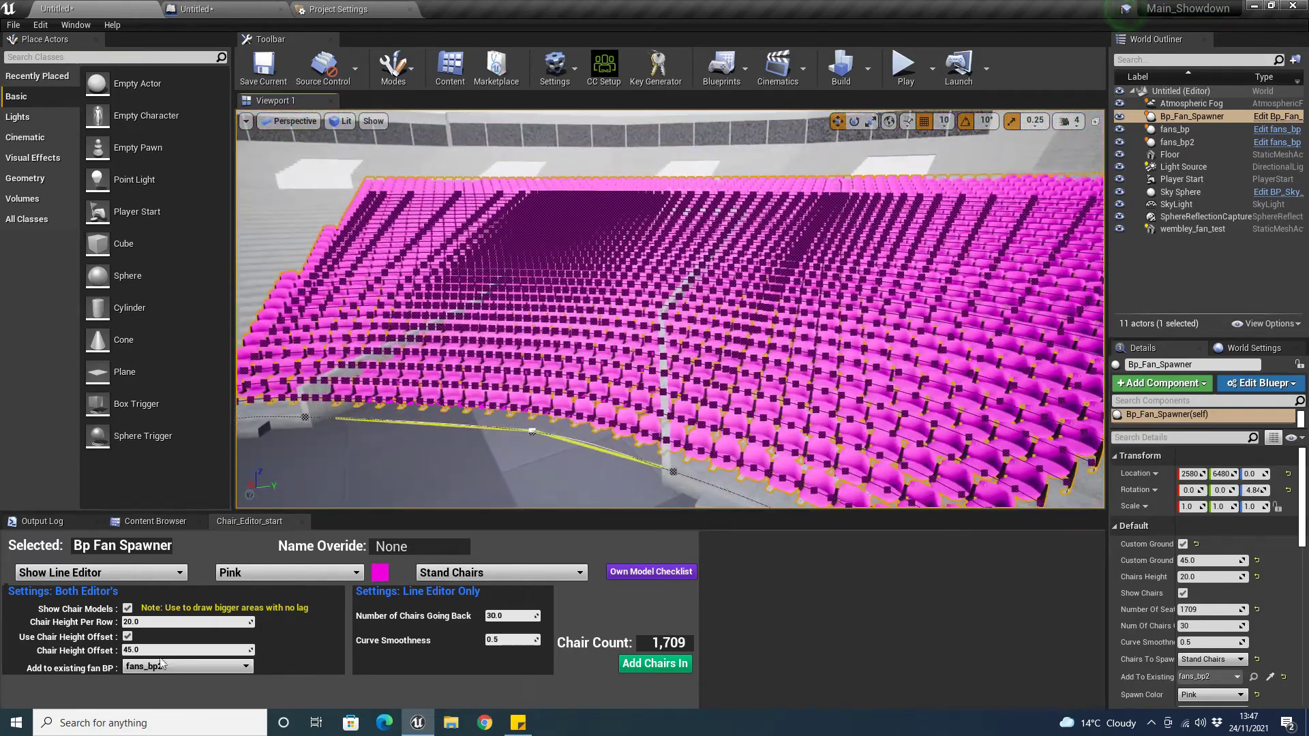
{"action": "key", "text": "w"}
{"action": "right_click_drag", "start_coordinate": [545, 382], "coordinate": [496, 492]}
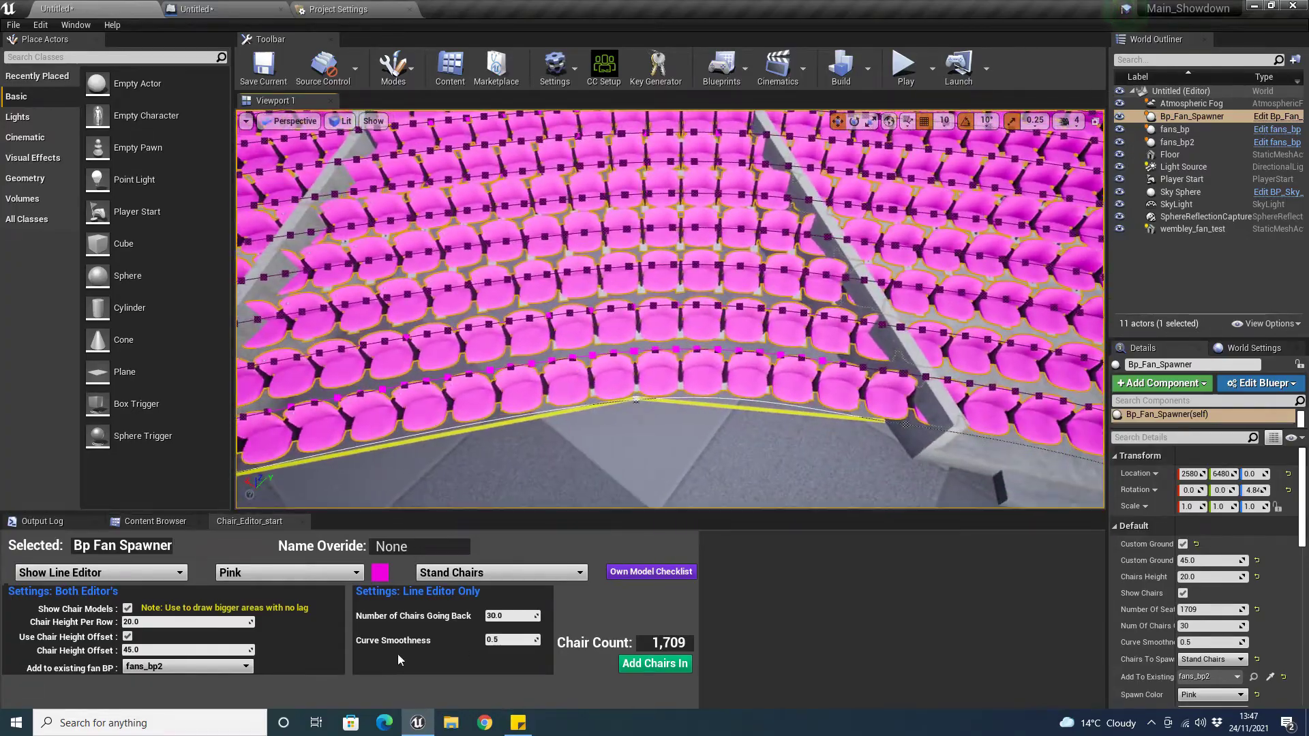
{"action": "right_click_drag", "start_coordinate": [589, 387], "coordinate": [593, 424]}
{"action": "key", "text": "w"}
{"action": "key", "text": "s"}
{"action": "left_click", "coordinate": [507, 640]}
{"action": "type", "text": "0.1"}
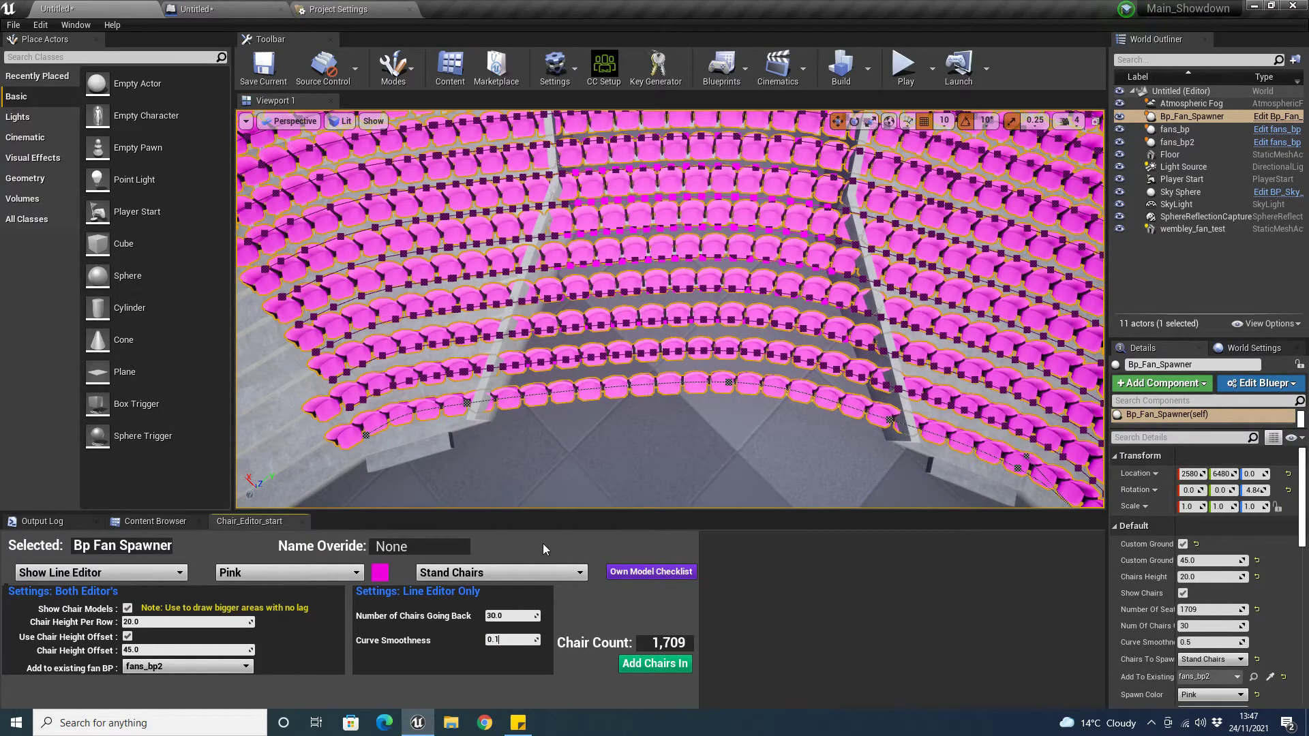
{"action": "key", "text": "Return"}
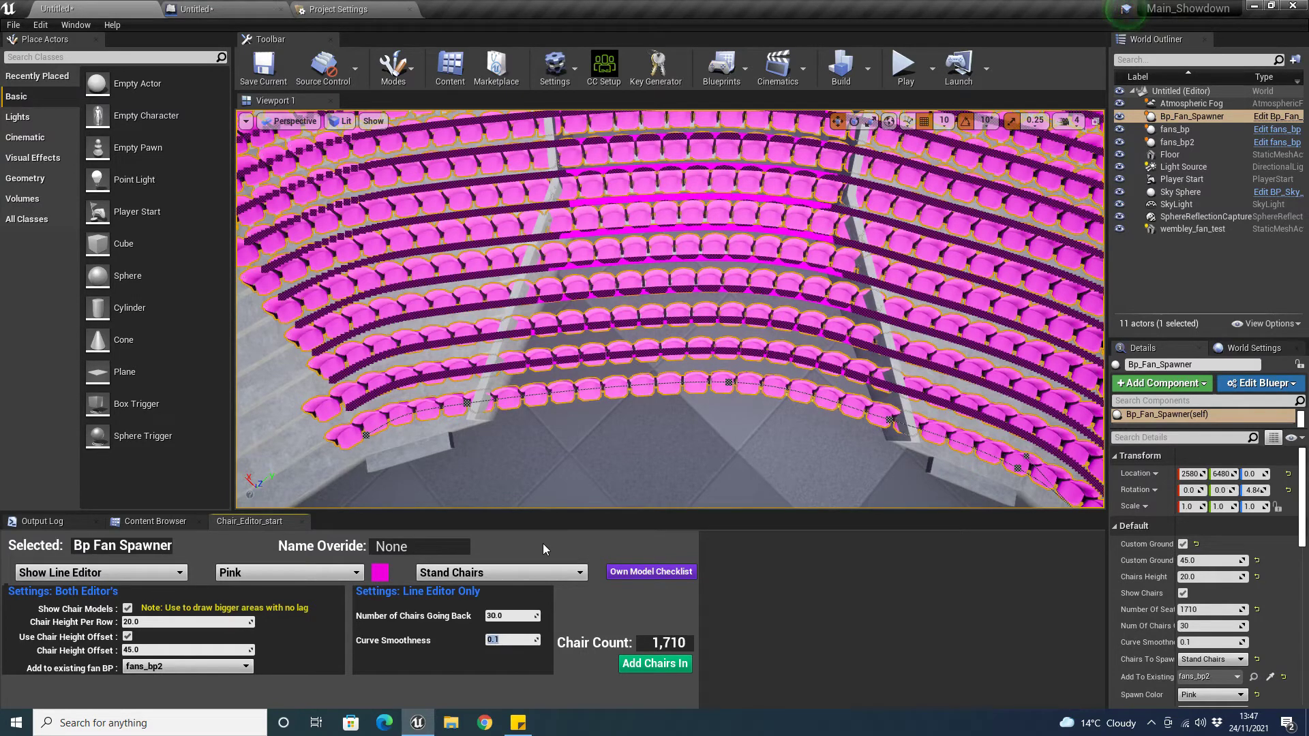
- Set Curve Smoothness back to 0.5, and raise it to 1 for comparison
{"action": "left_click", "coordinate": [544, 545]}
{"action": "key", "text": "BackSpace"}
{"action": "type", "text": "5"}
{"action": "key", "text": "Return"}
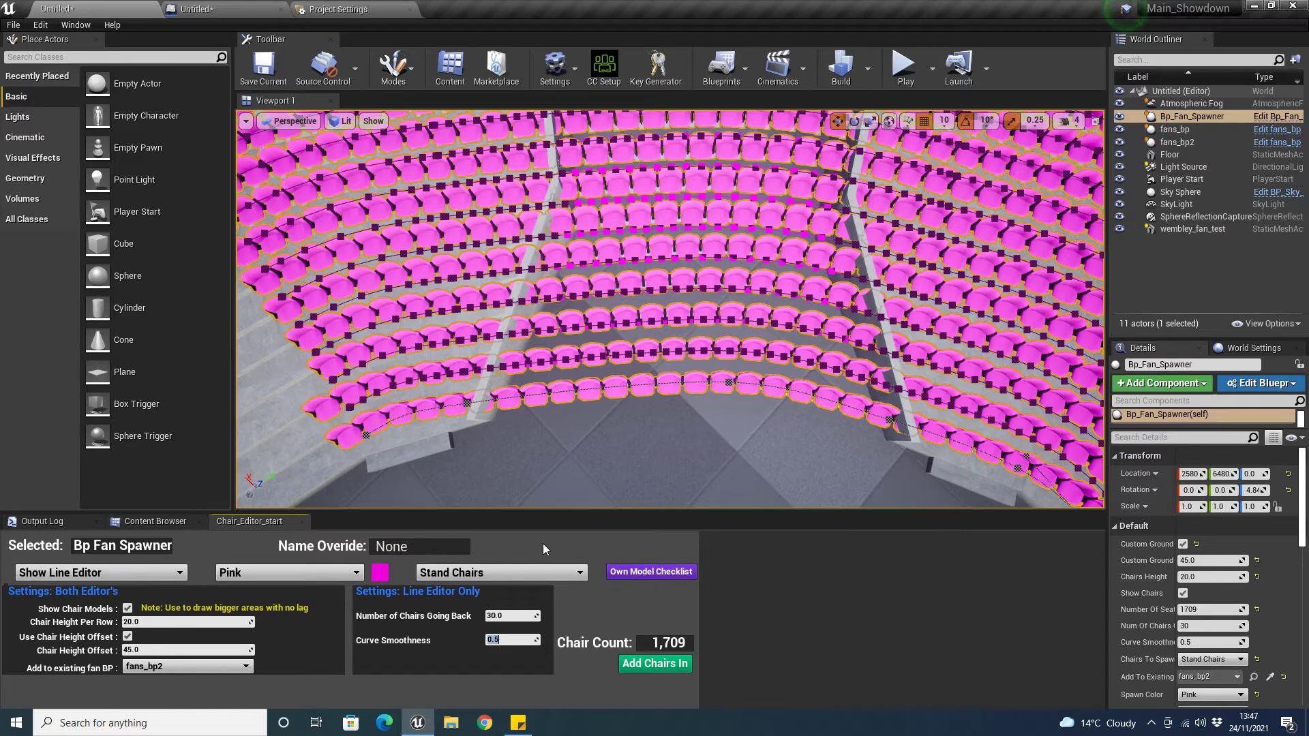
{"action": "type", "text": "1"}
{"action": "key", "text": "Return"}
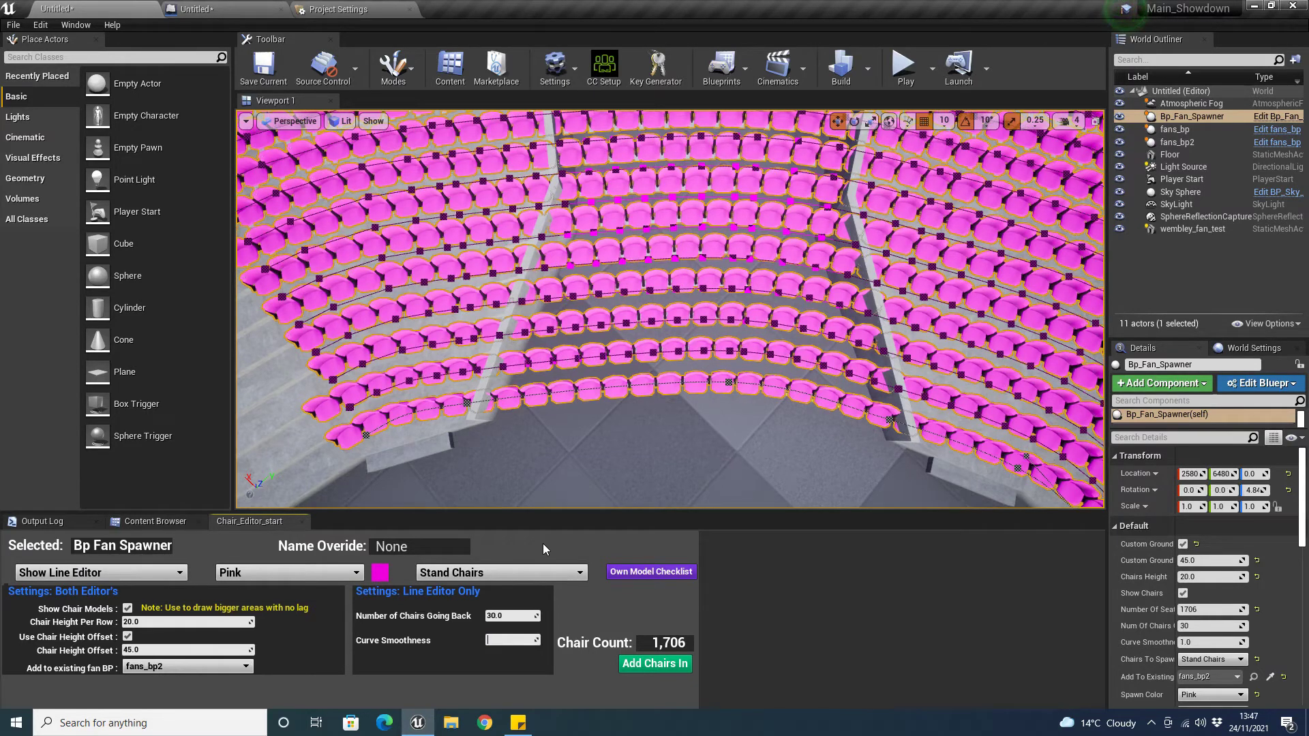
- Set Curve Smoothness to 12 while viewing the curved rows around the opening
{"action": "right_click_drag", "start_coordinate": [752, 339], "coordinate": [755, 271]}
{"action": "key", "text": "s"}
{"action": "key", "text": "w"}
{"action": "right_click_drag", "start_coordinate": [545, 457], "coordinate": [545, 382]}
{"action": "right_click_drag", "start_coordinate": [741, 364], "coordinate": [735, 436]}
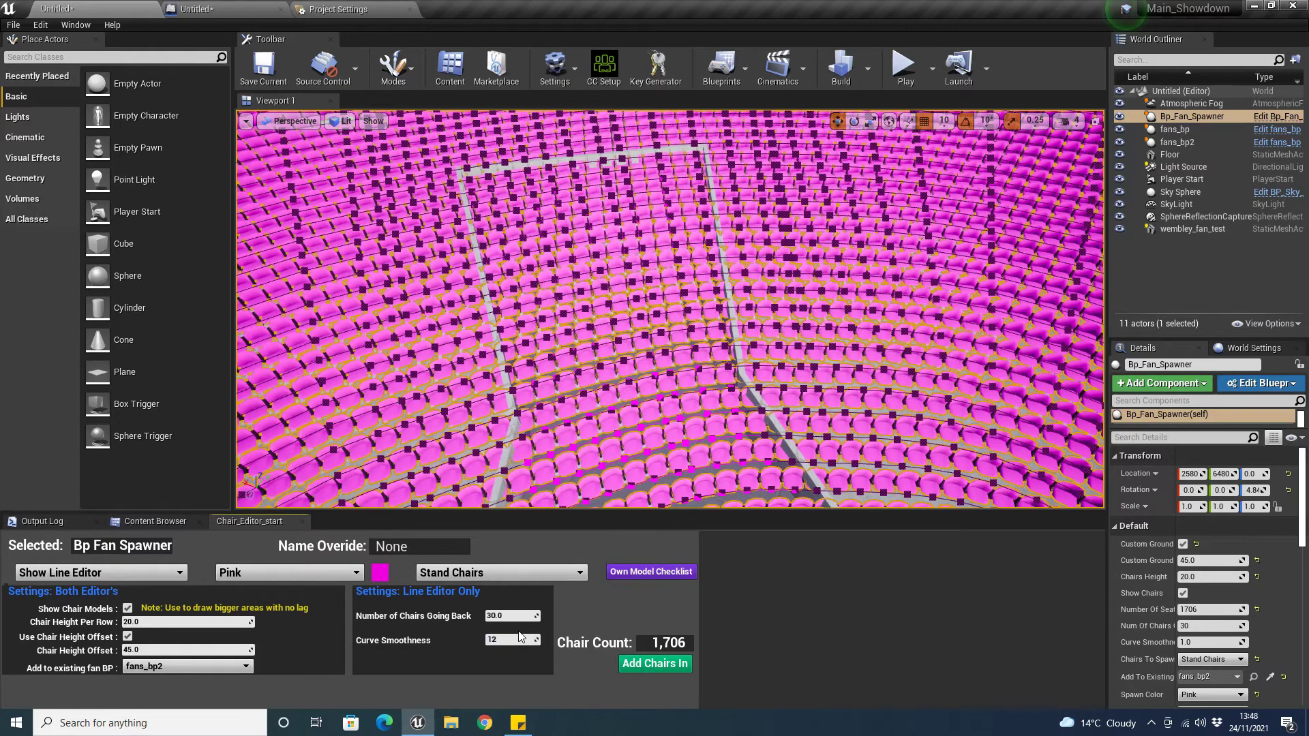
{"action": "key", "text": "Return"}
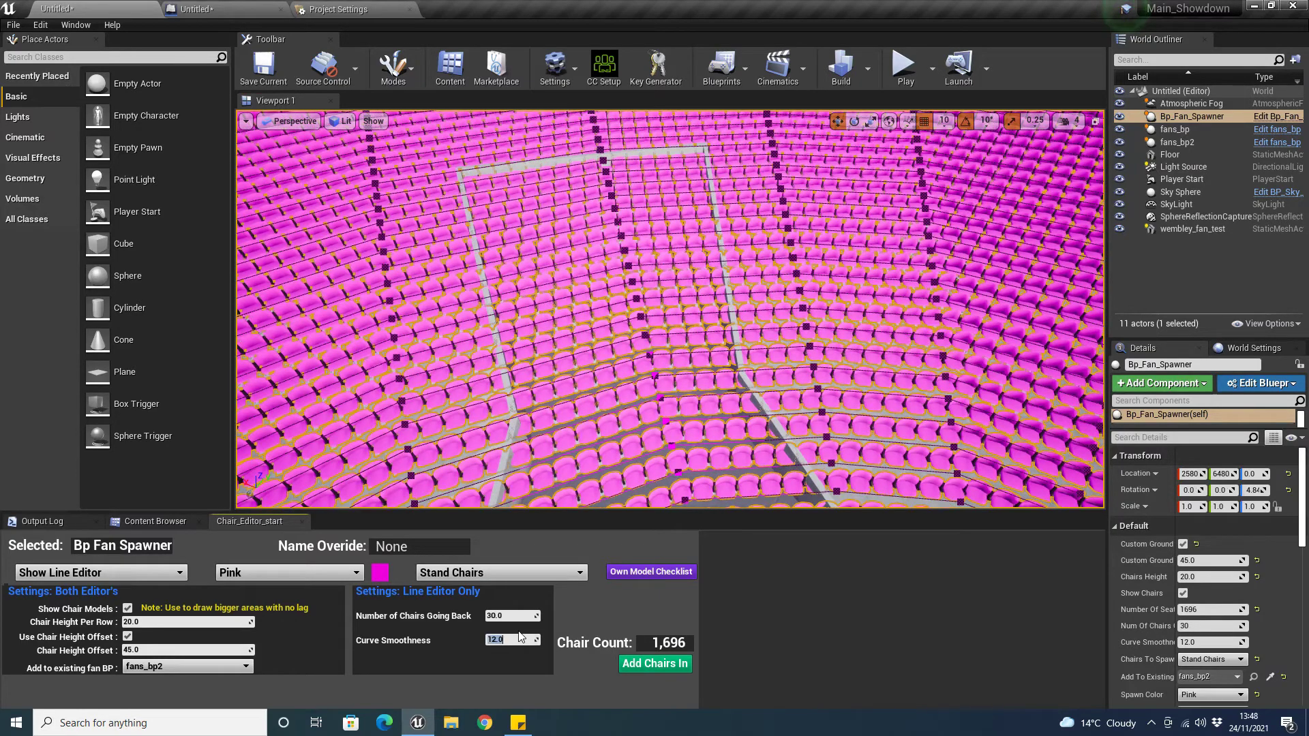
- Inspect the coarser row curves from several angles and set Curve Smoothness back to 1
{"action": "right_click_drag", "start_coordinate": [802, 243], "coordinate": [802, 198]}
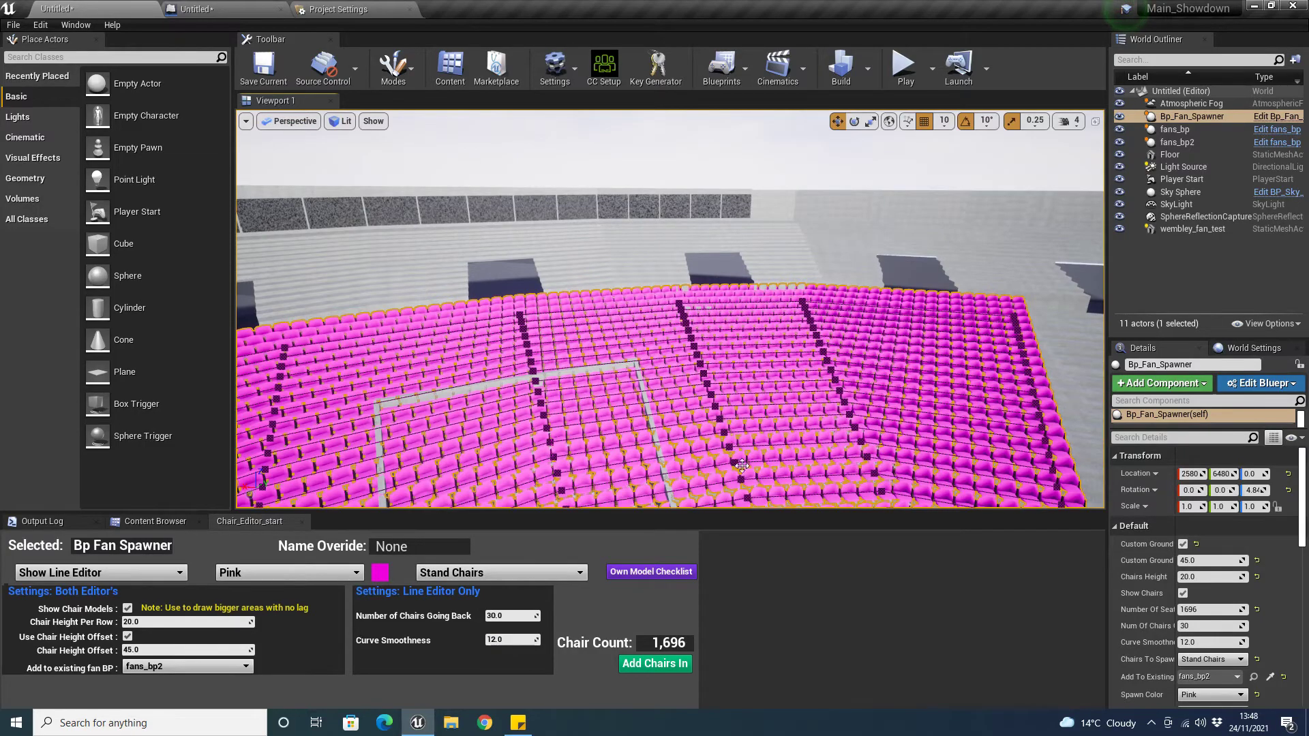
{"action": "right_click_drag", "start_coordinate": [665, 401], "coordinate": [665, 443]}
{"action": "right_click_drag", "start_coordinate": [474, 382], "coordinate": [423, 351]}
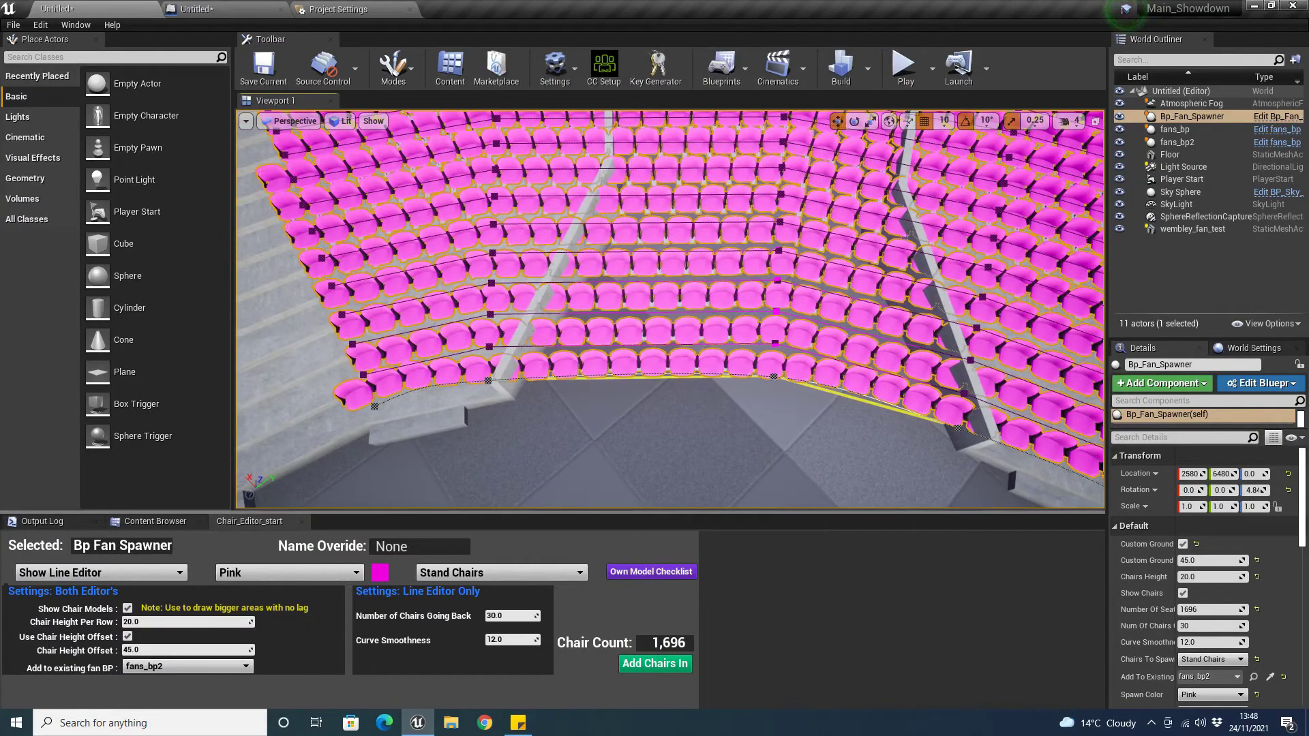
{"action": "right_click_drag", "start_coordinate": [611, 339], "coordinate": [613, 266]}
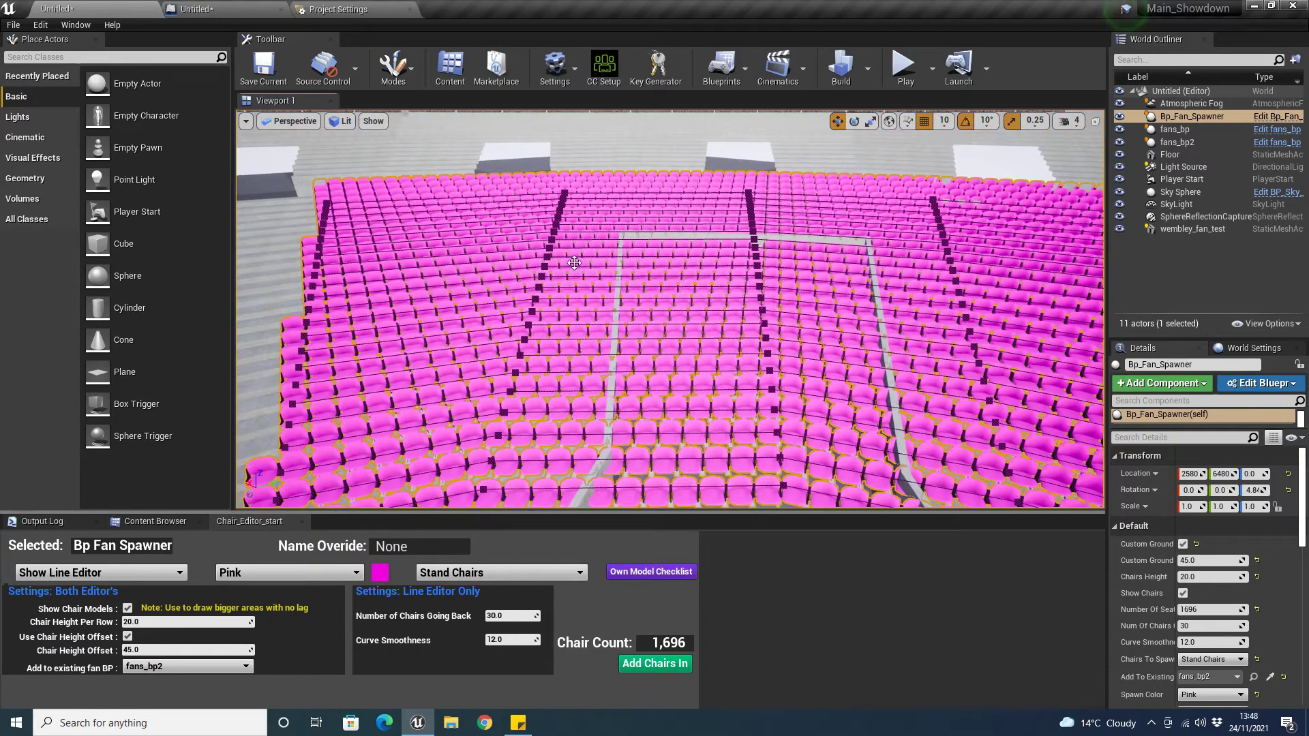
{"action": "scroll", "coordinate": [599, 301], "scroll_direction": "up", "scroll_amount": 5}
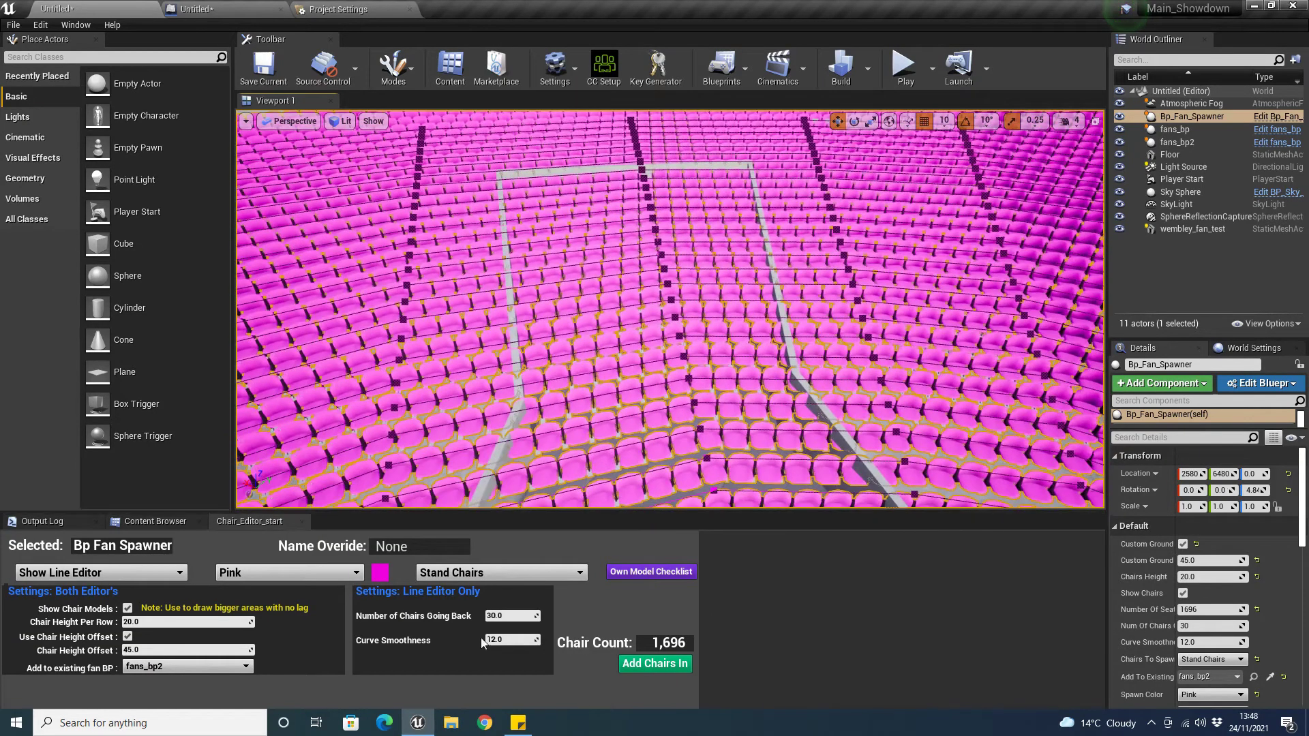
{"action": "left_click", "coordinate": [513, 641]}
{"action": "key", "text": "BackSpace"}
{"action": "mouse_move", "coordinate": [805, 288]}
{"action": "right_mouse_down"}
{"action": "mouse_move", "coordinate": [810, 252]}
{"action": "mouse_move", "coordinate": [876, 204]}
{"action": "mouse_move", "coordinate": [887, 263]}
{"action": "mouse_move", "coordinate": [954, 334]}
{"action": "mouse_move", "coordinate": [818, 320]}
{"action": "mouse_move", "coordinate": [770, 294]}
{"action": "mouse_move", "coordinate": [805, 288]}
{"action": "right_mouse_up"}
{"action": "key", "text": "w"}
{"action": "key", "text": "s"}
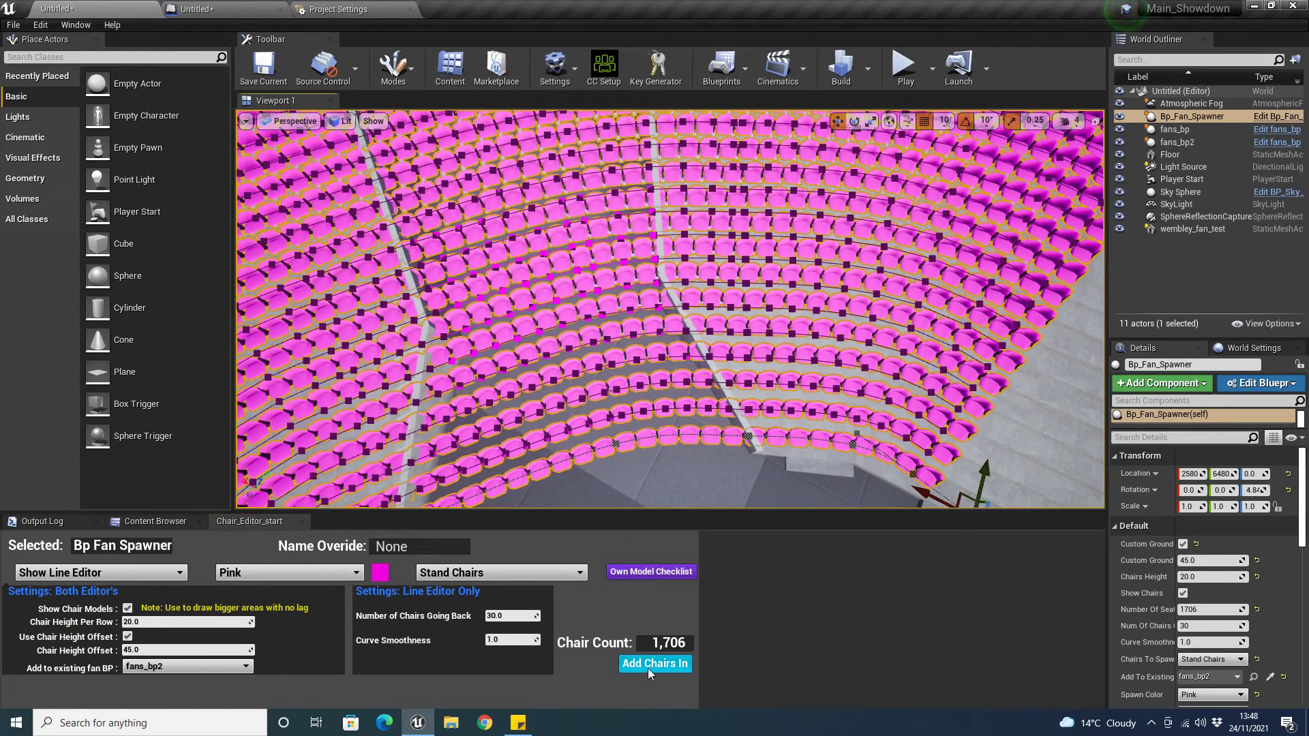
- Delete Bp_Fan_Spawner from the level despite its fans_bp2 reference, and undo the deletion
{"action": "right_click_drag", "start_coordinate": [757, 383], "coordinate": [757, 383]}
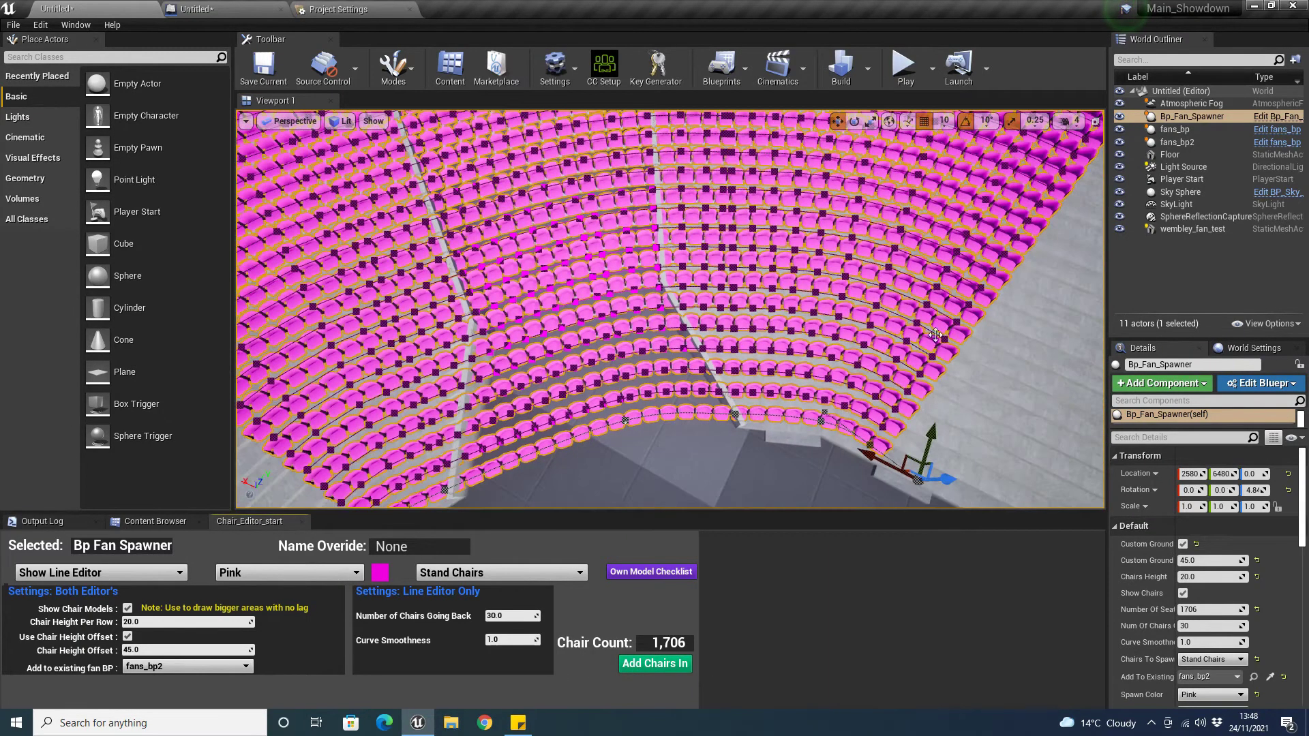
{"action": "left_click", "coordinate": [1192, 116]}
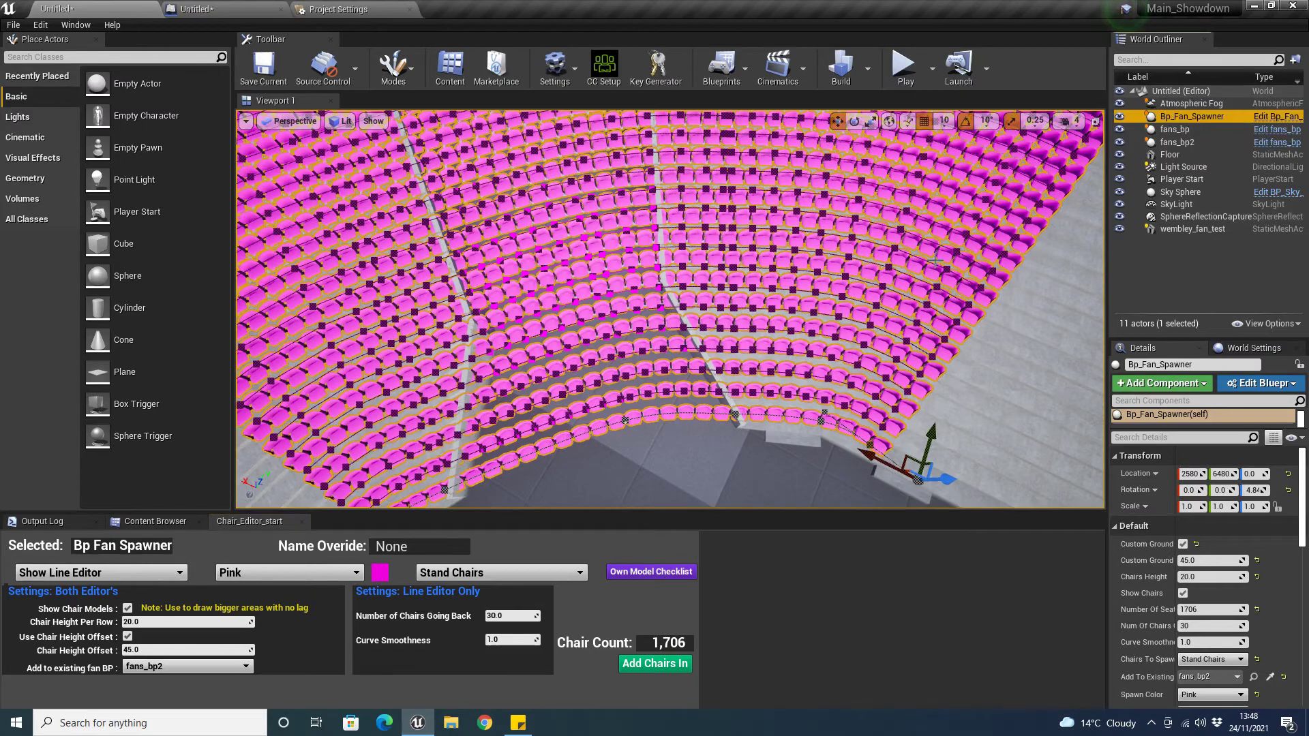
{"action": "key", "text": "Delete"}
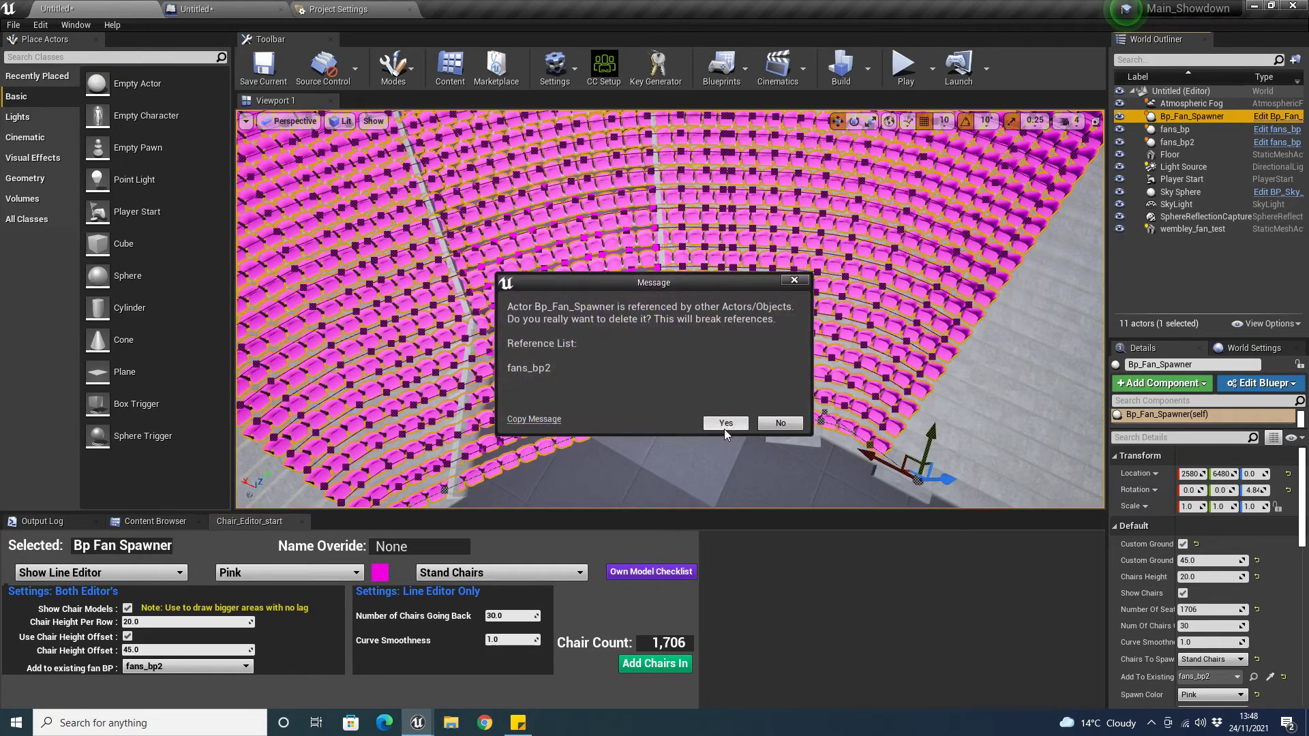
{"action": "left_click", "coordinate": [725, 423]}
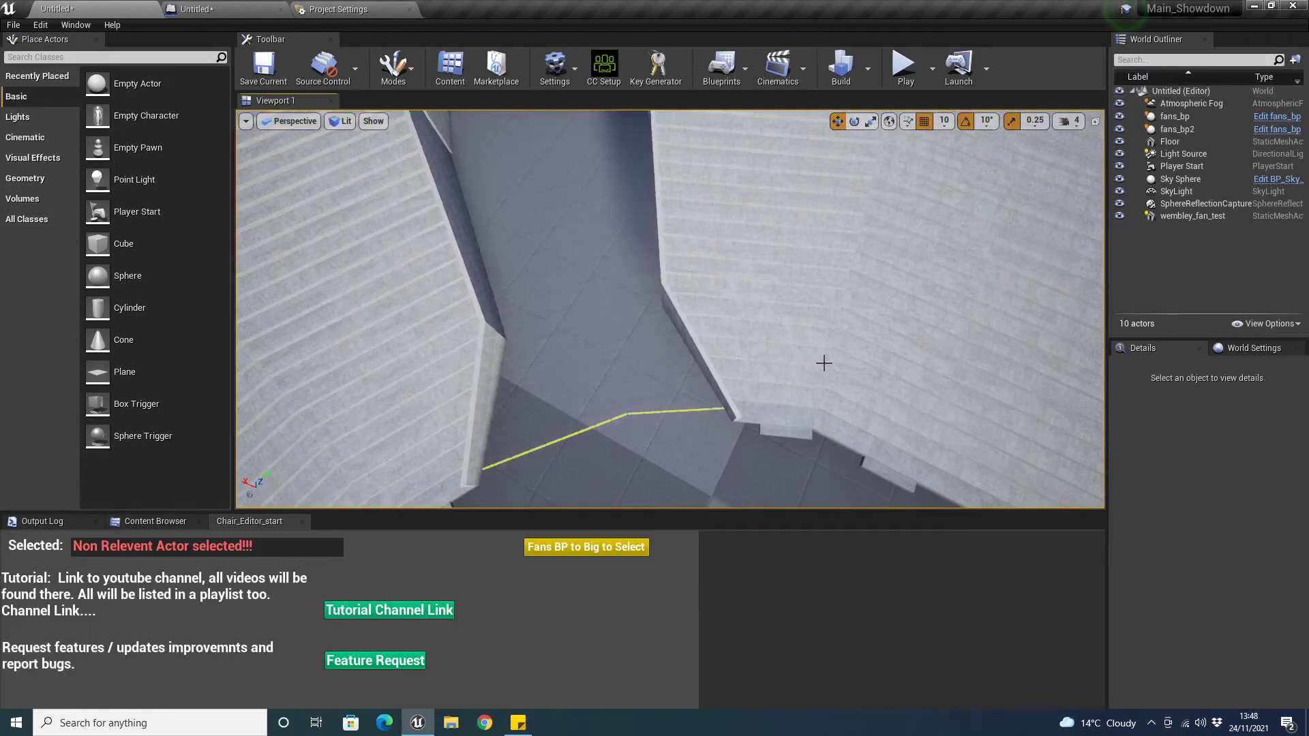
{"action": "key", "text": "ctrl+z"}
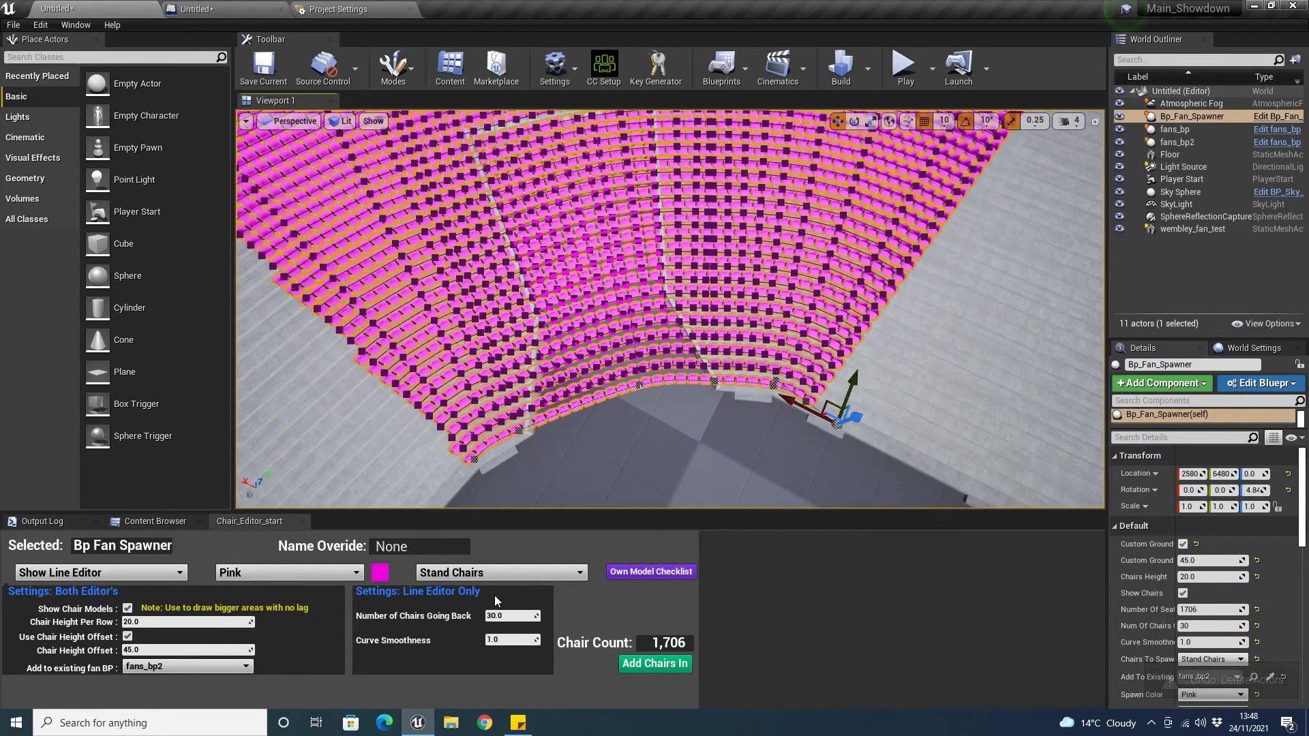
- Add the chairs in with Add to existing fan BP set to None, and hide Bp_Fan_Spawner in the level
{"action": "left_click", "coordinate": [185, 666]}
{"action": "left_click", "coordinate": [177, 632]}
{"action": "left_click", "coordinate": [681, 661]}
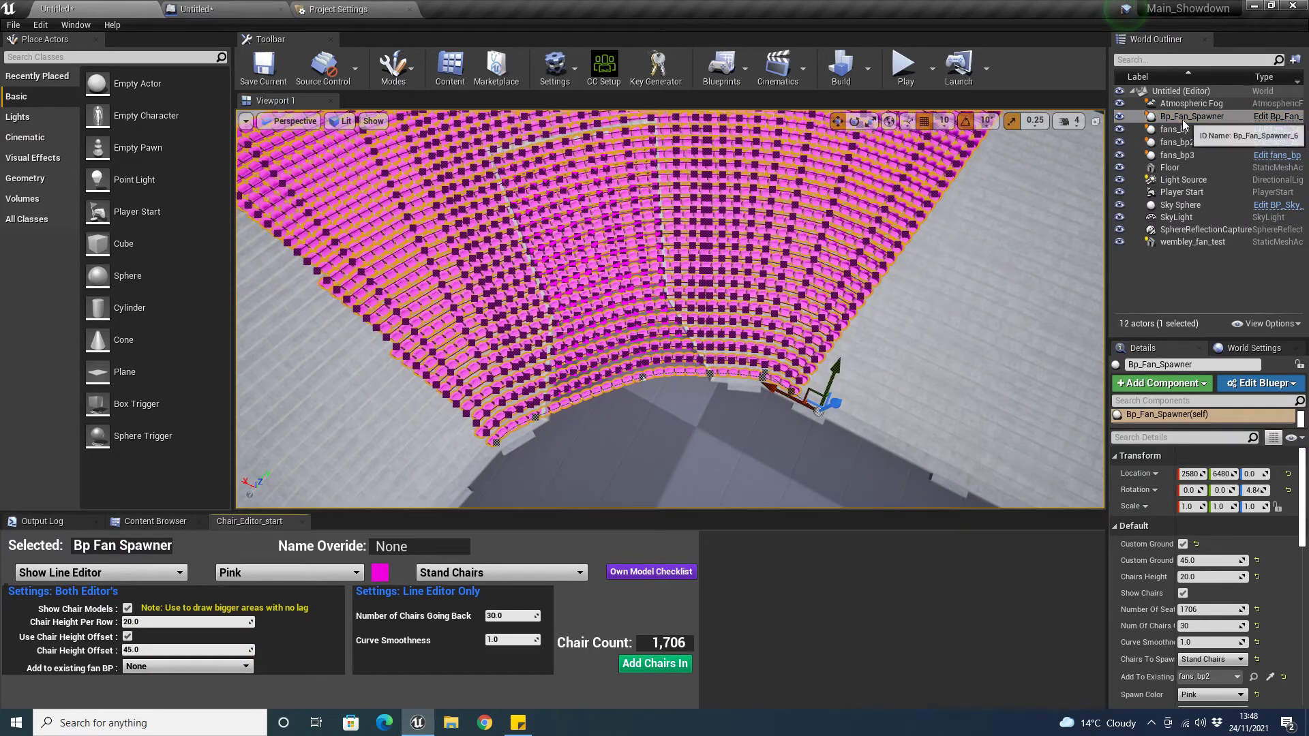
{"action": "left_click", "coordinate": [1119, 119]}
{"action": "scroll", "coordinate": [867, 256], "scroll_direction": "down", "scroll_amount": 4}
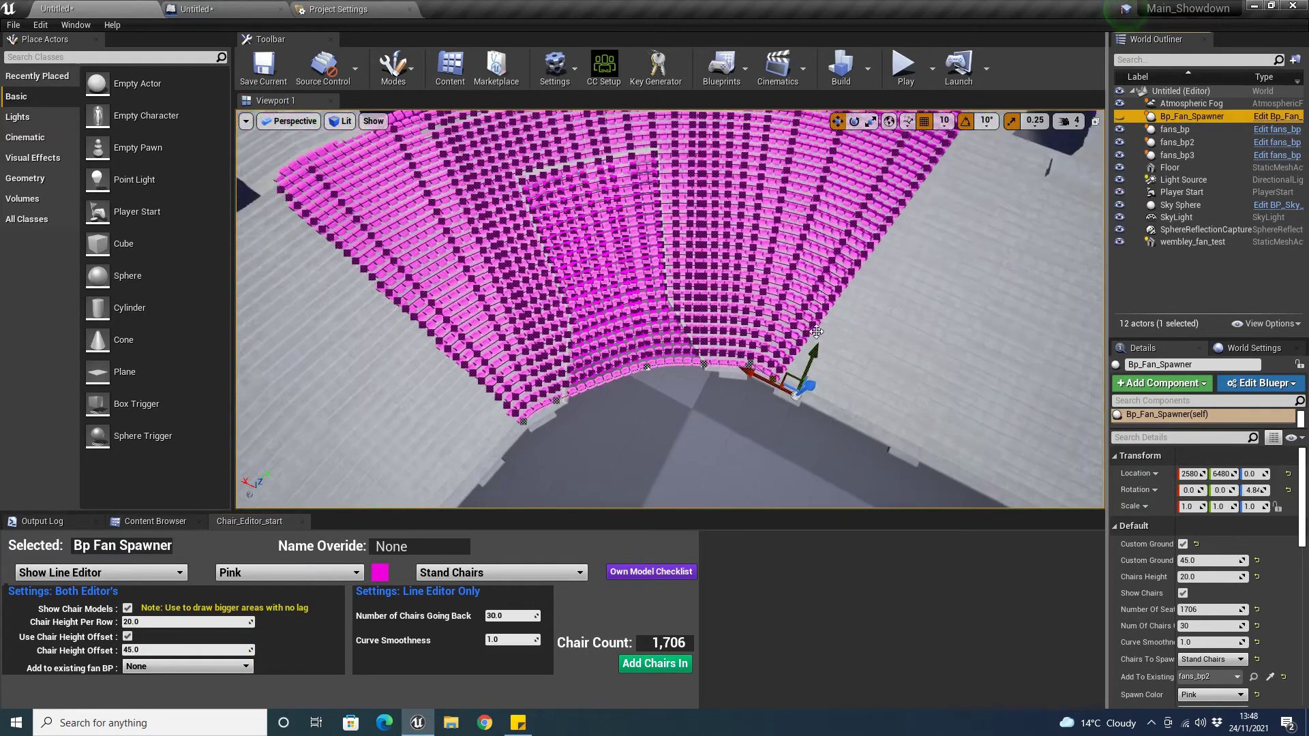
- Delete Bp_Fan_Spawner from the level while keeping the separate fans_bp3 chairs in the curved corner
{"action": "scroll", "coordinate": [868, 256], "scroll_direction": "up", "scroll_amount": 3}
{"action": "left_click", "coordinate": [1178, 156]}
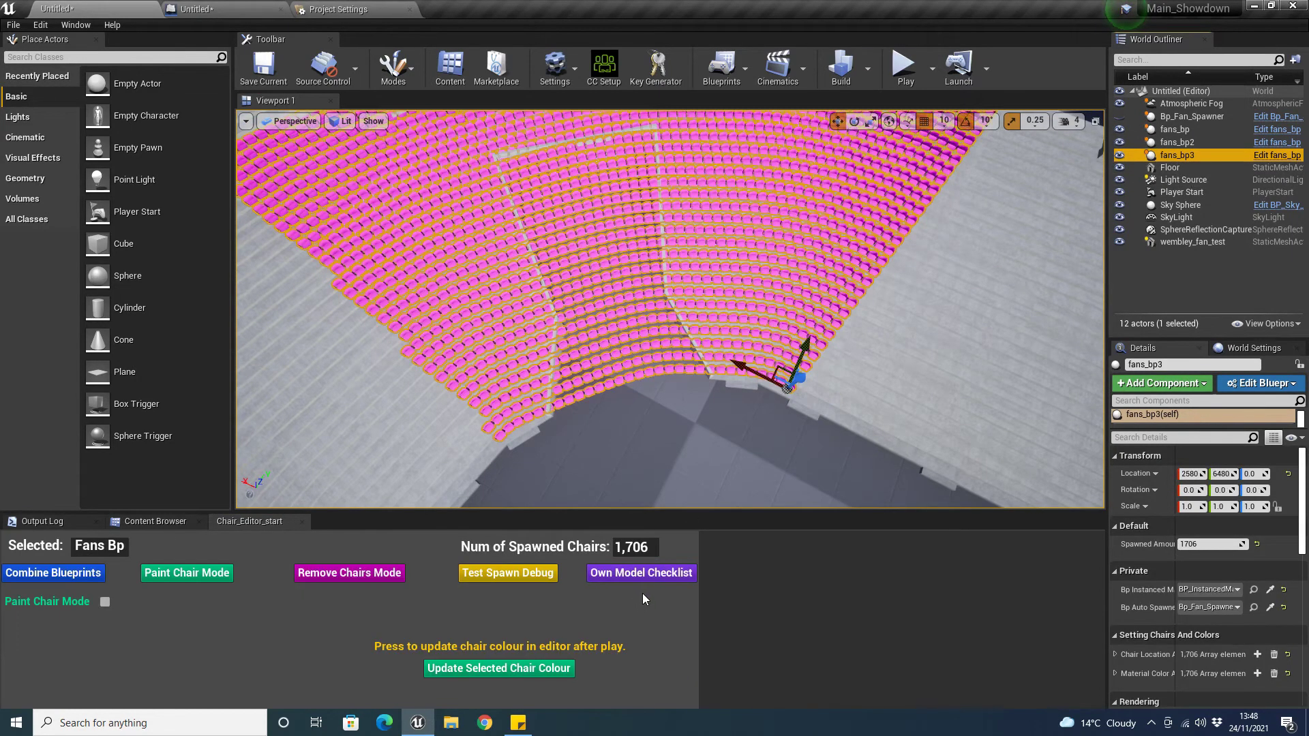
{"action": "left_click", "coordinate": [1179, 119]}
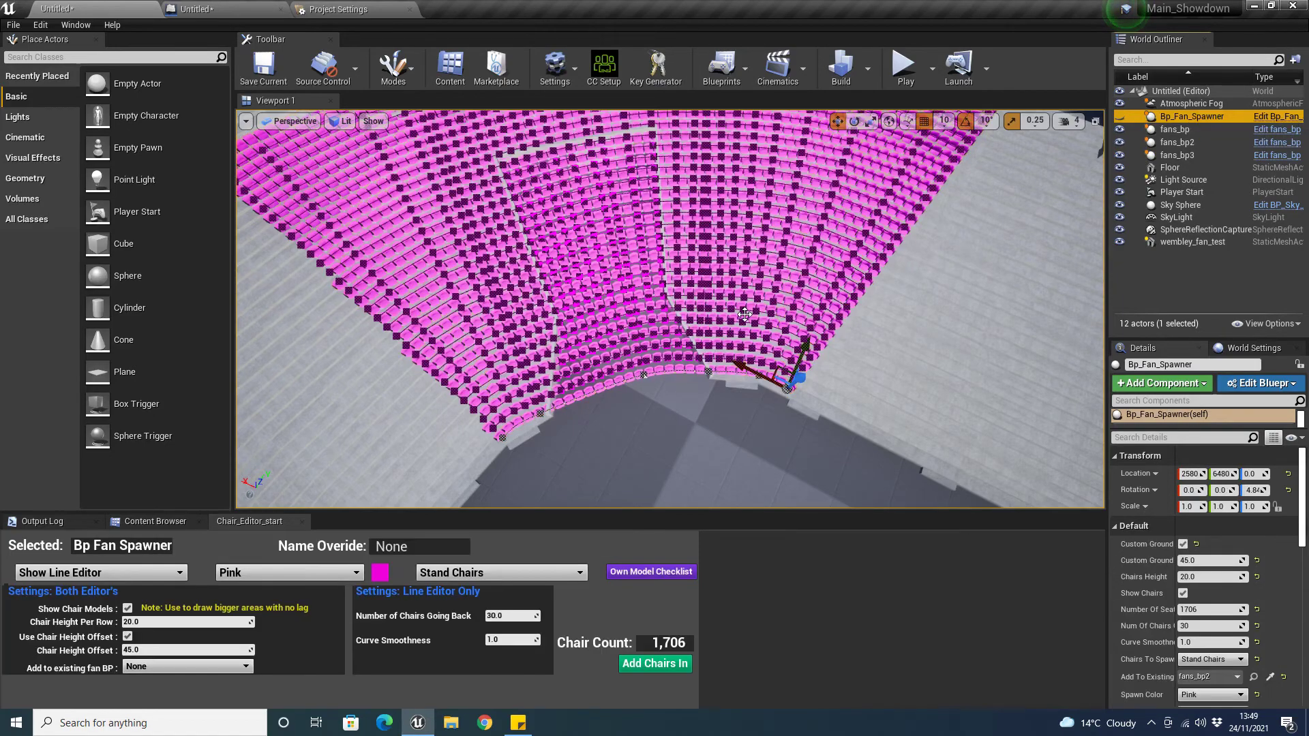
{"action": "key", "text": "Delete"}
{"action": "left_click", "coordinate": [729, 430]}
- Examine the pink chairs around the walled opening in the curved corner, from the upper rows down to the front edge
{"action": "scroll", "coordinate": [750, 409], "scroll_direction": "down", "scroll_amount": 2}
{"action": "right_click_drag", "start_coordinate": [771, 368], "coordinate": [1030, 403]}
{"action": "key", "text": "w"}
{"action": "right_click_drag", "start_coordinate": [731, 436], "coordinate": [726, 389]}
{"action": "right_click_drag", "start_coordinate": [387, 489], "coordinate": [387, 489]}
{"action": "right_click_drag", "start_coordinate": [743, 372], "coordinate": [723, 346]}
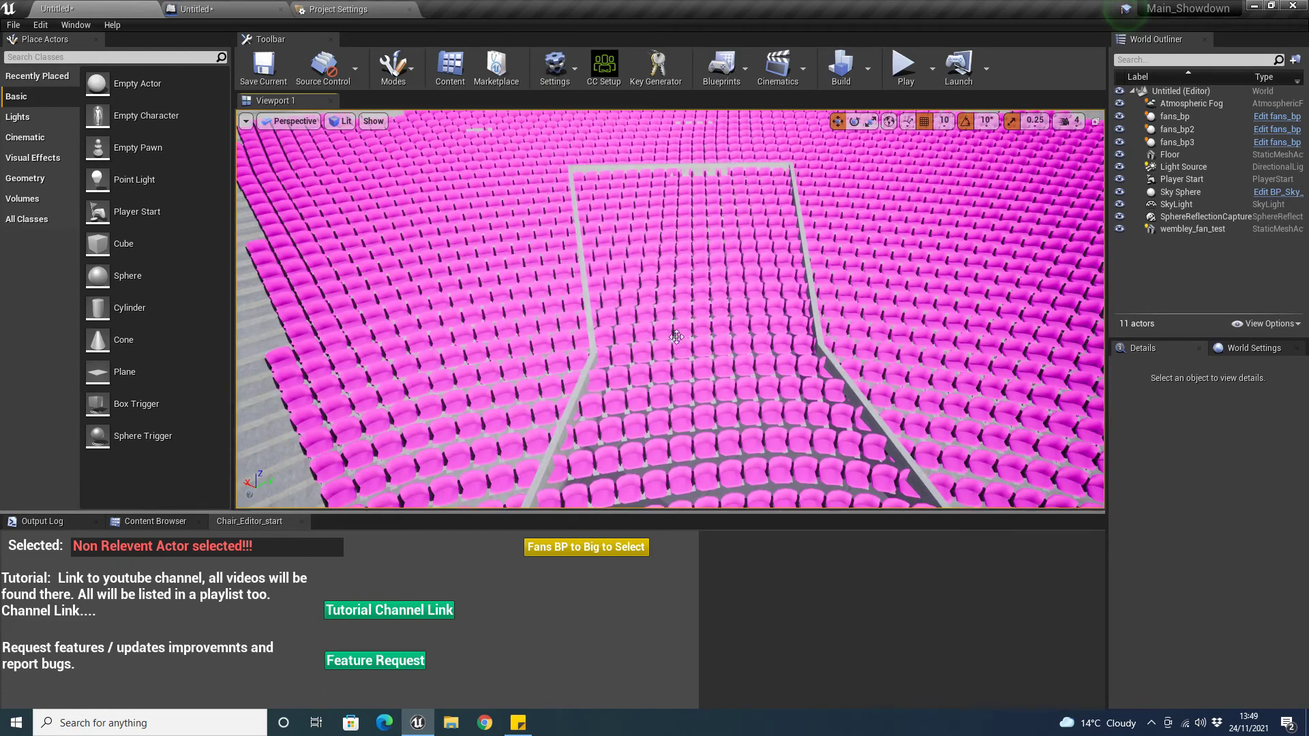
{"action": "right_click_drag", "start_coordinate": [680, 341], "coordinate": [679, 341]}
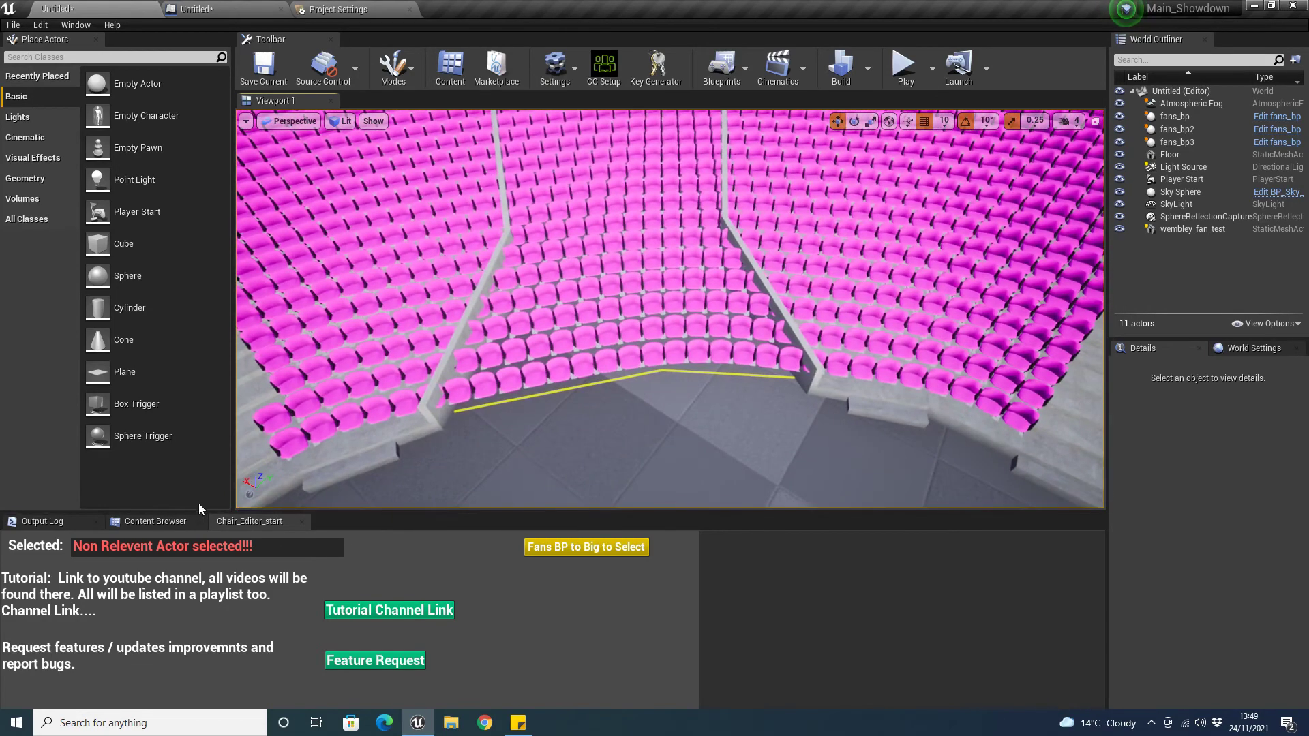
- Select the fans_bp3 chairs and bring up their Remove Chairs Mode options in the chair editor
{"action": "left_click", "coordinate": [1177, 142]}
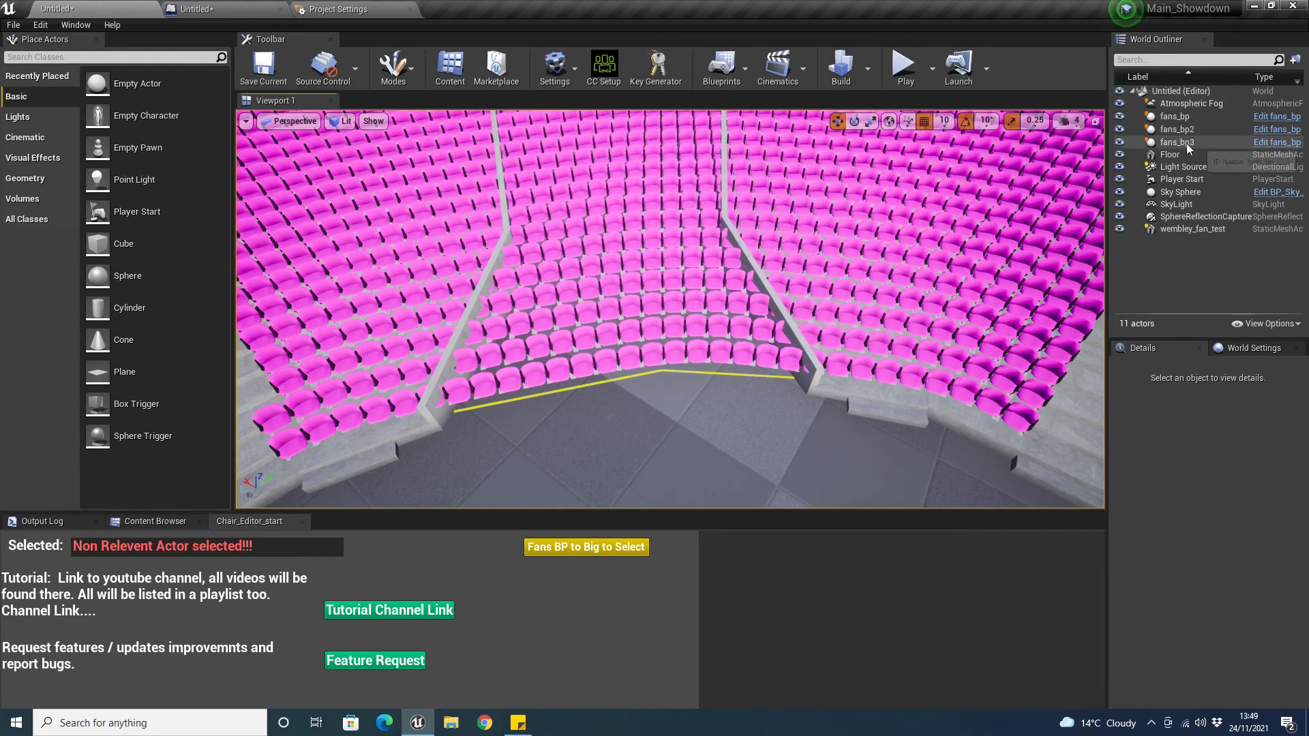
{"action": "left_click", "coordinate": [654, 356]}
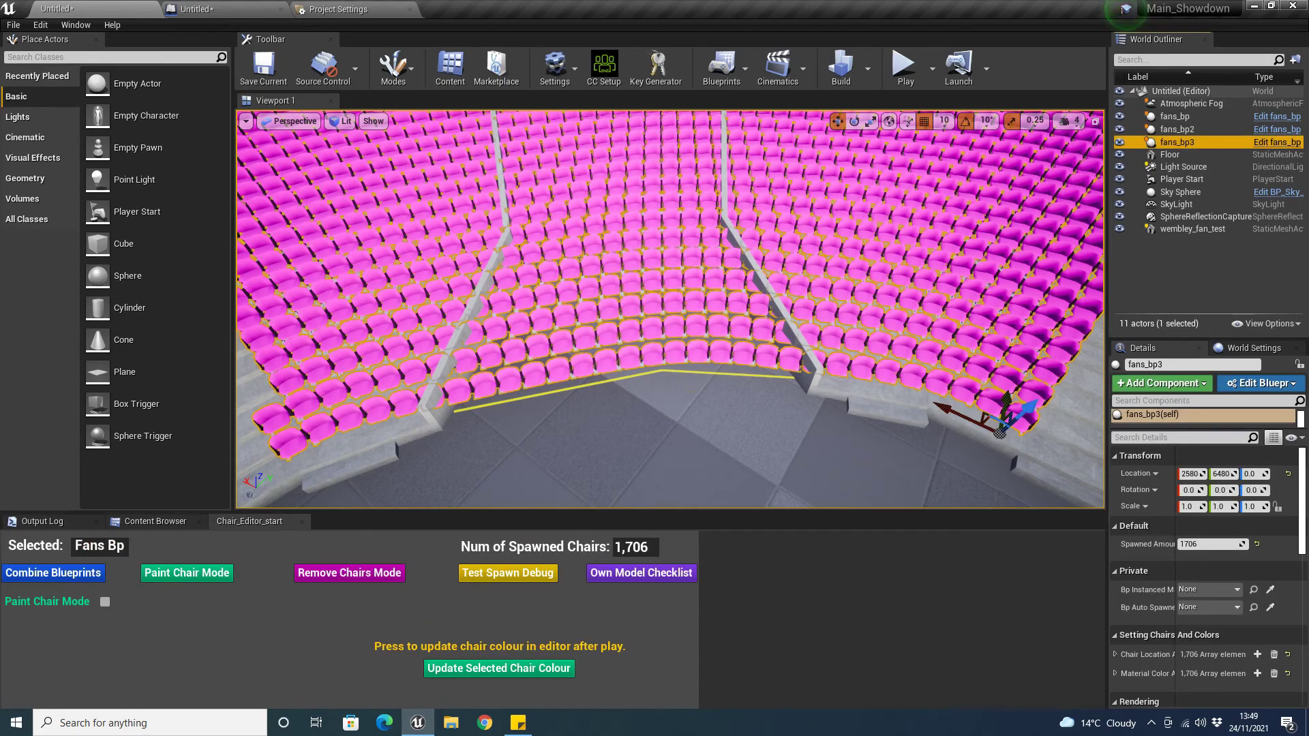
{"action": "left_click", "coordinate": [320, 574]}
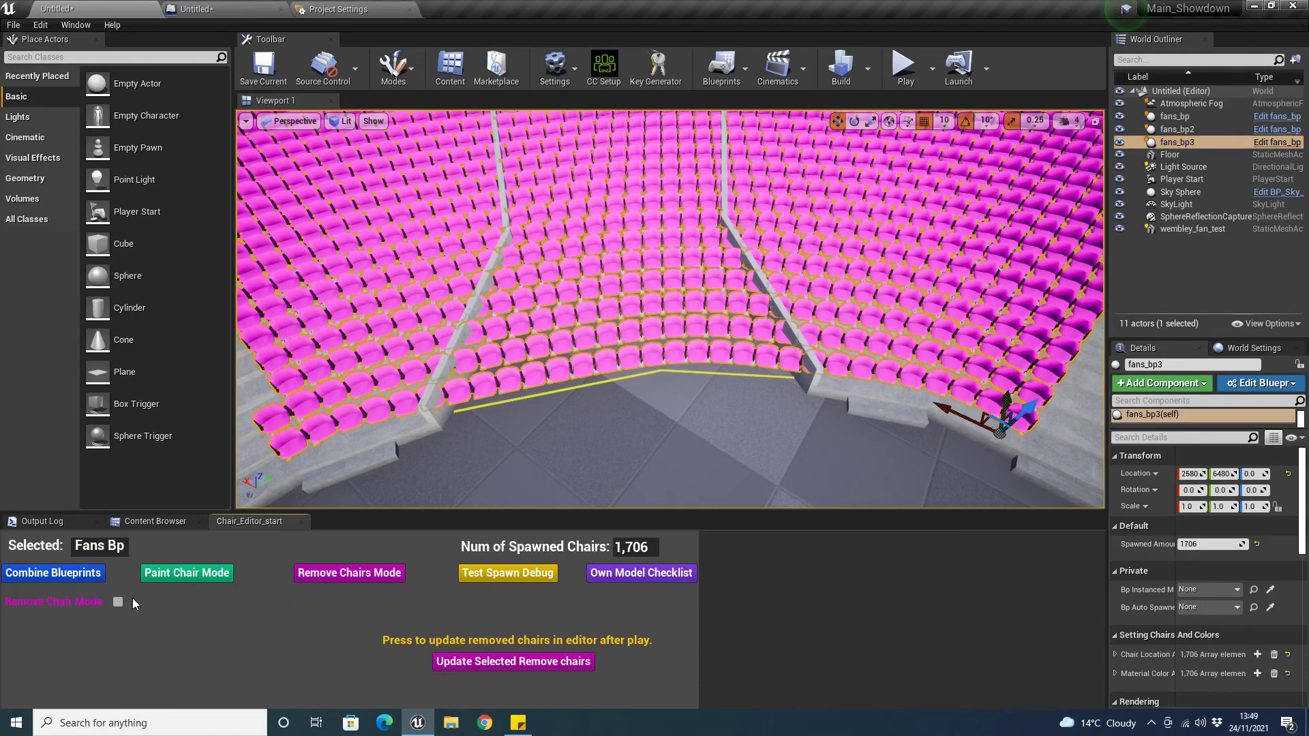
{"action": "right_click_drag", "start_coordinate": [686, 268], "coordinate": [685, 194]}
{"action": "right_click_drag", "start_coordinate": [641, 310], "coordinate": [637, 395]}
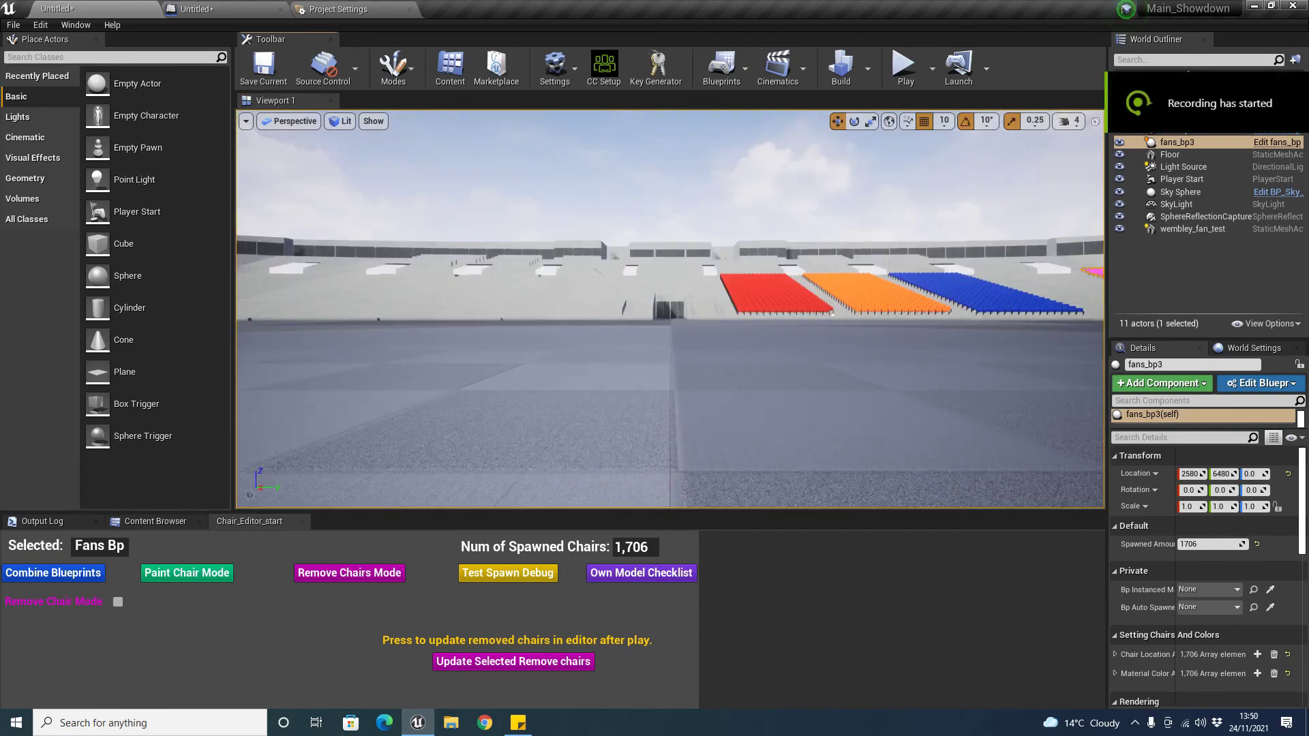
{"action": "right_click_drag", "start_coordinate": [670, 310], "coordinate": [776, 287]}
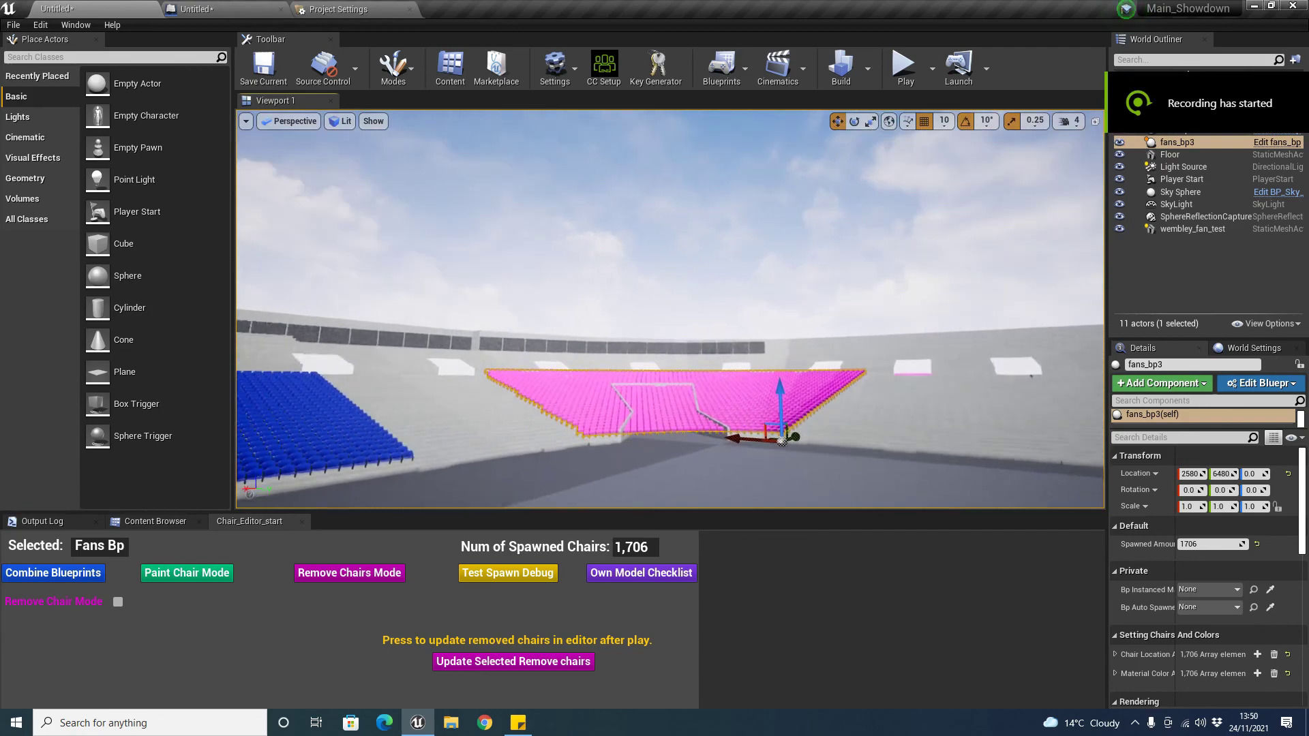